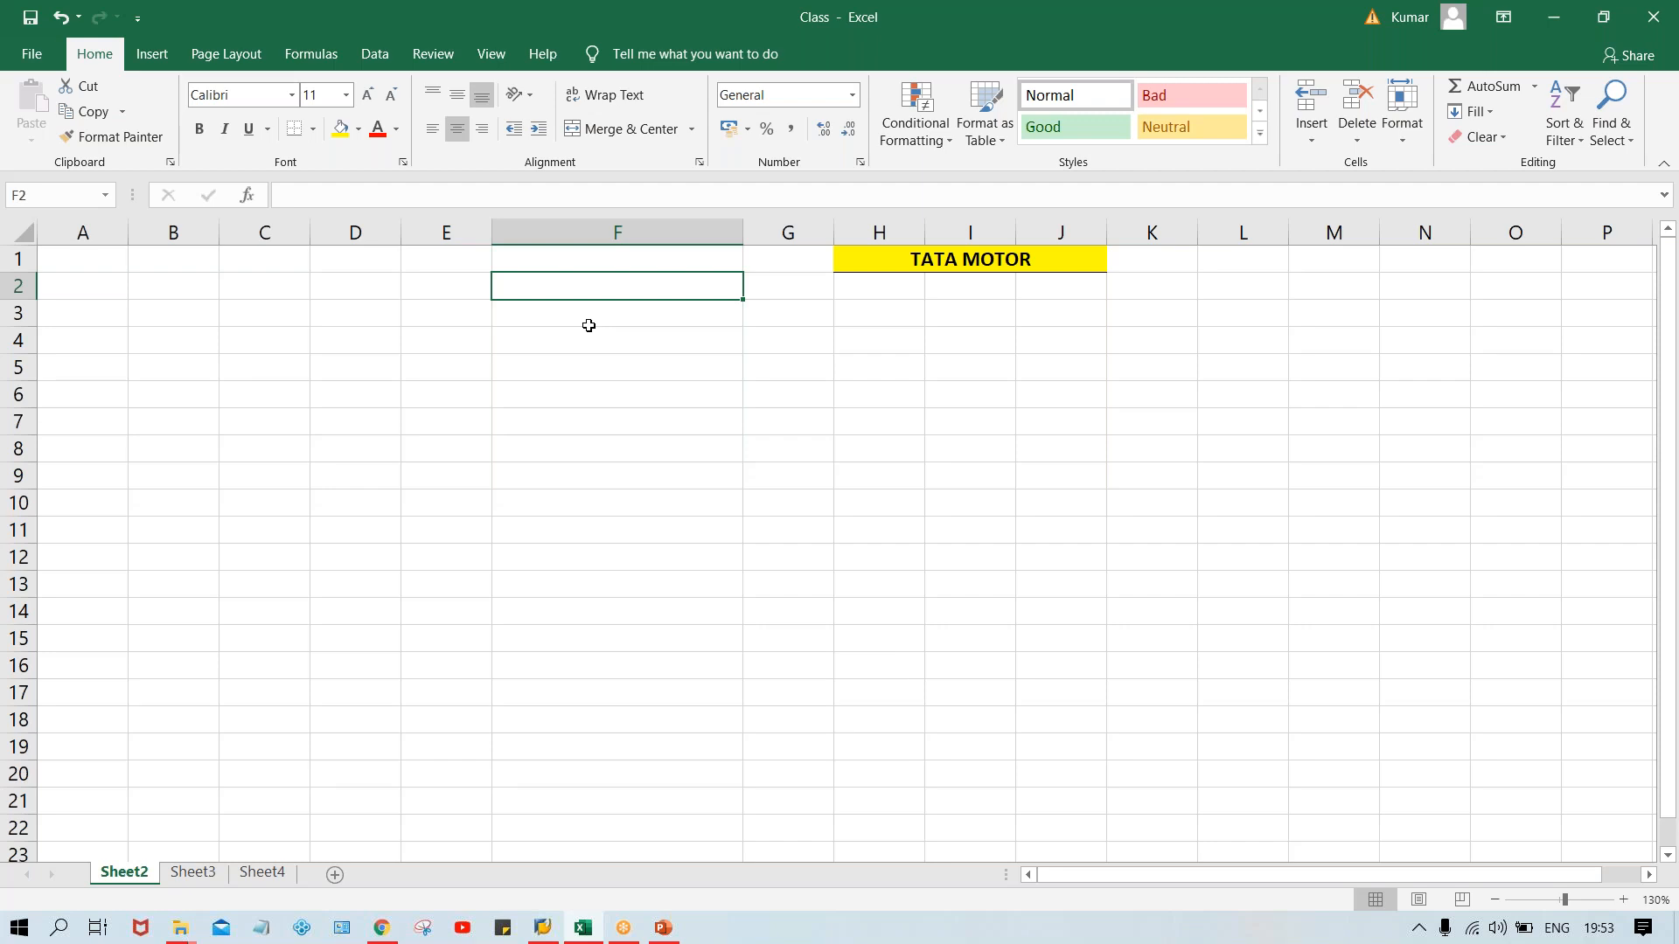
Enter XYZ BUILDER in cell F2 and RENT ACT. DR. in cell F3.
text(XYZ )
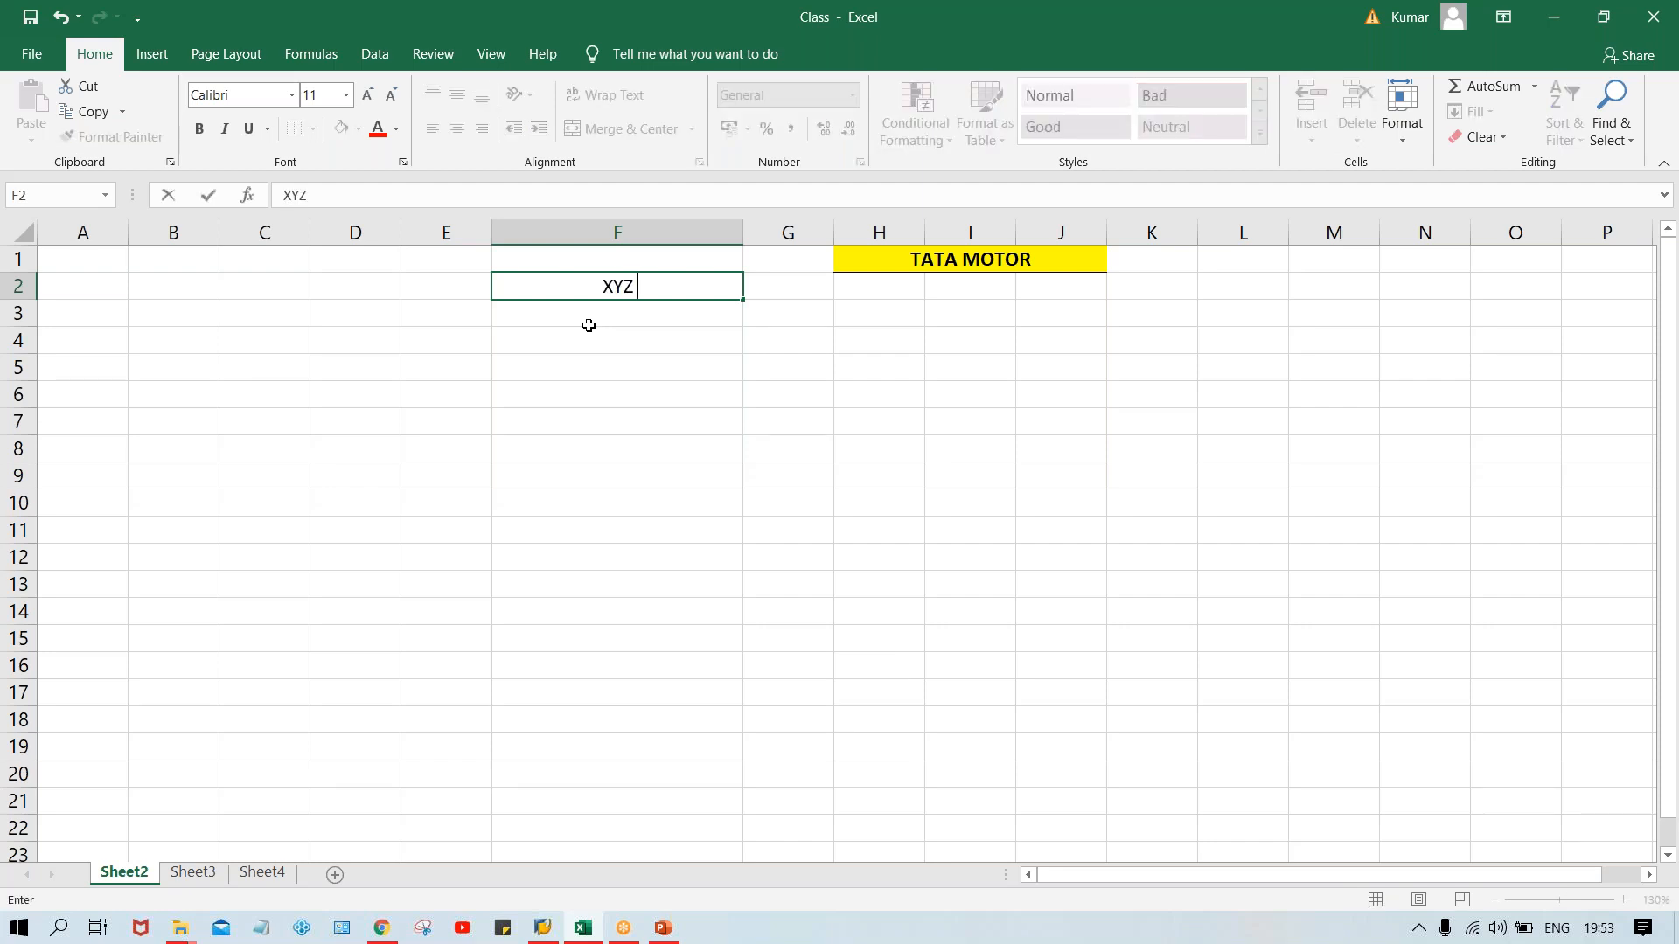
text(BUILDER)
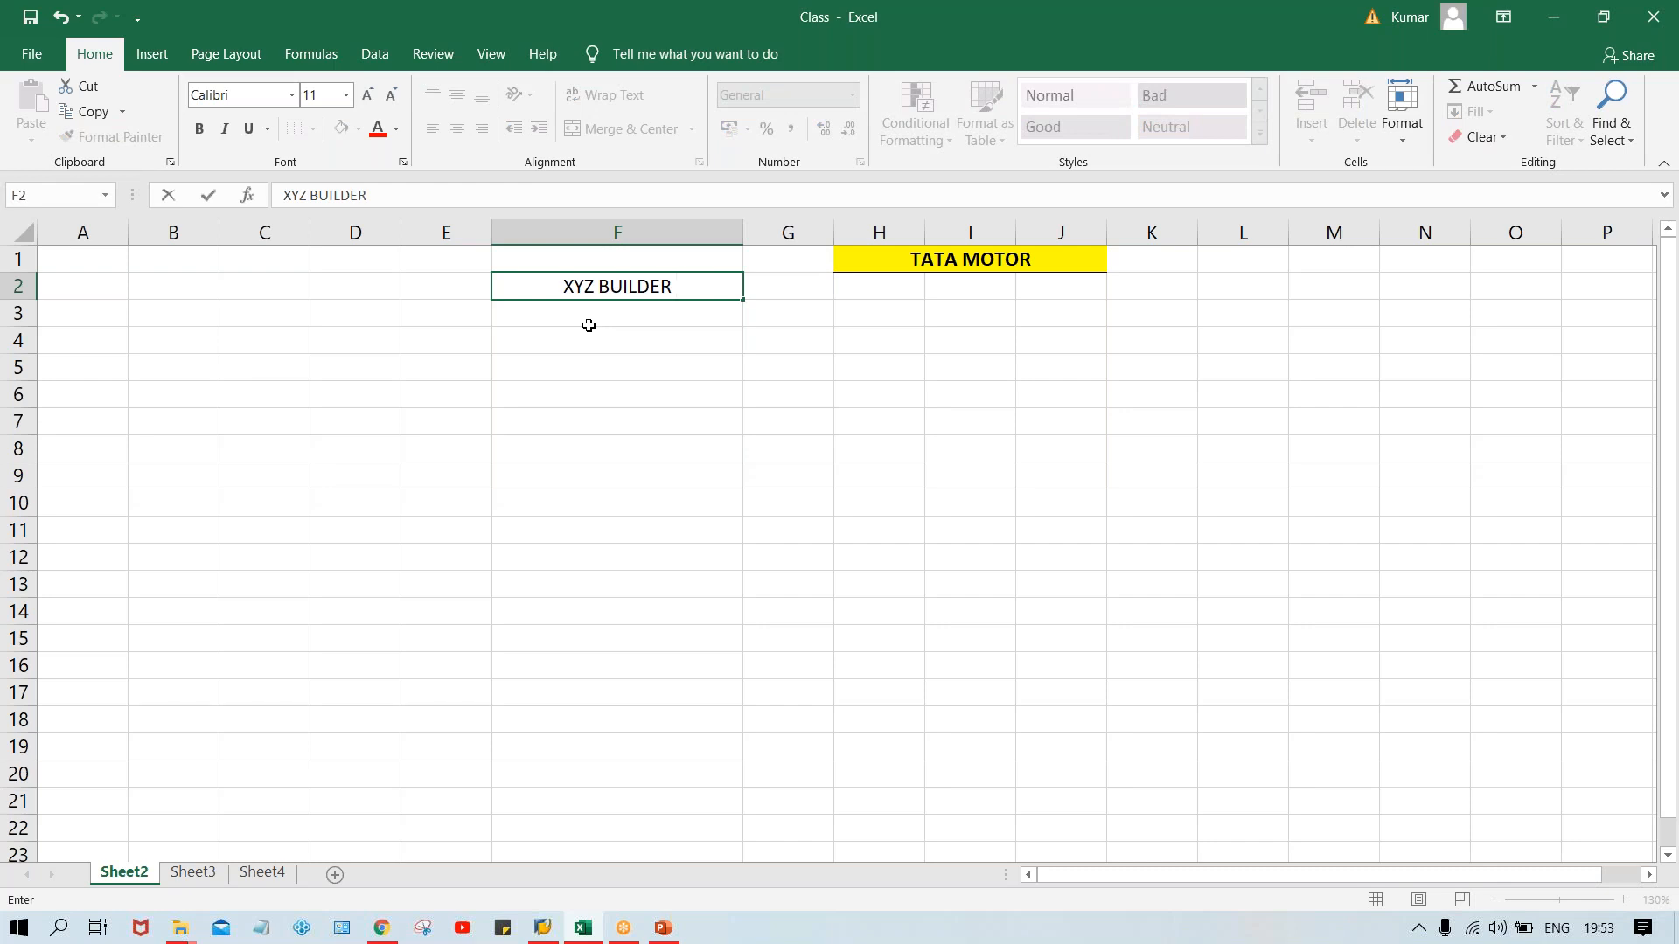
key(Return)
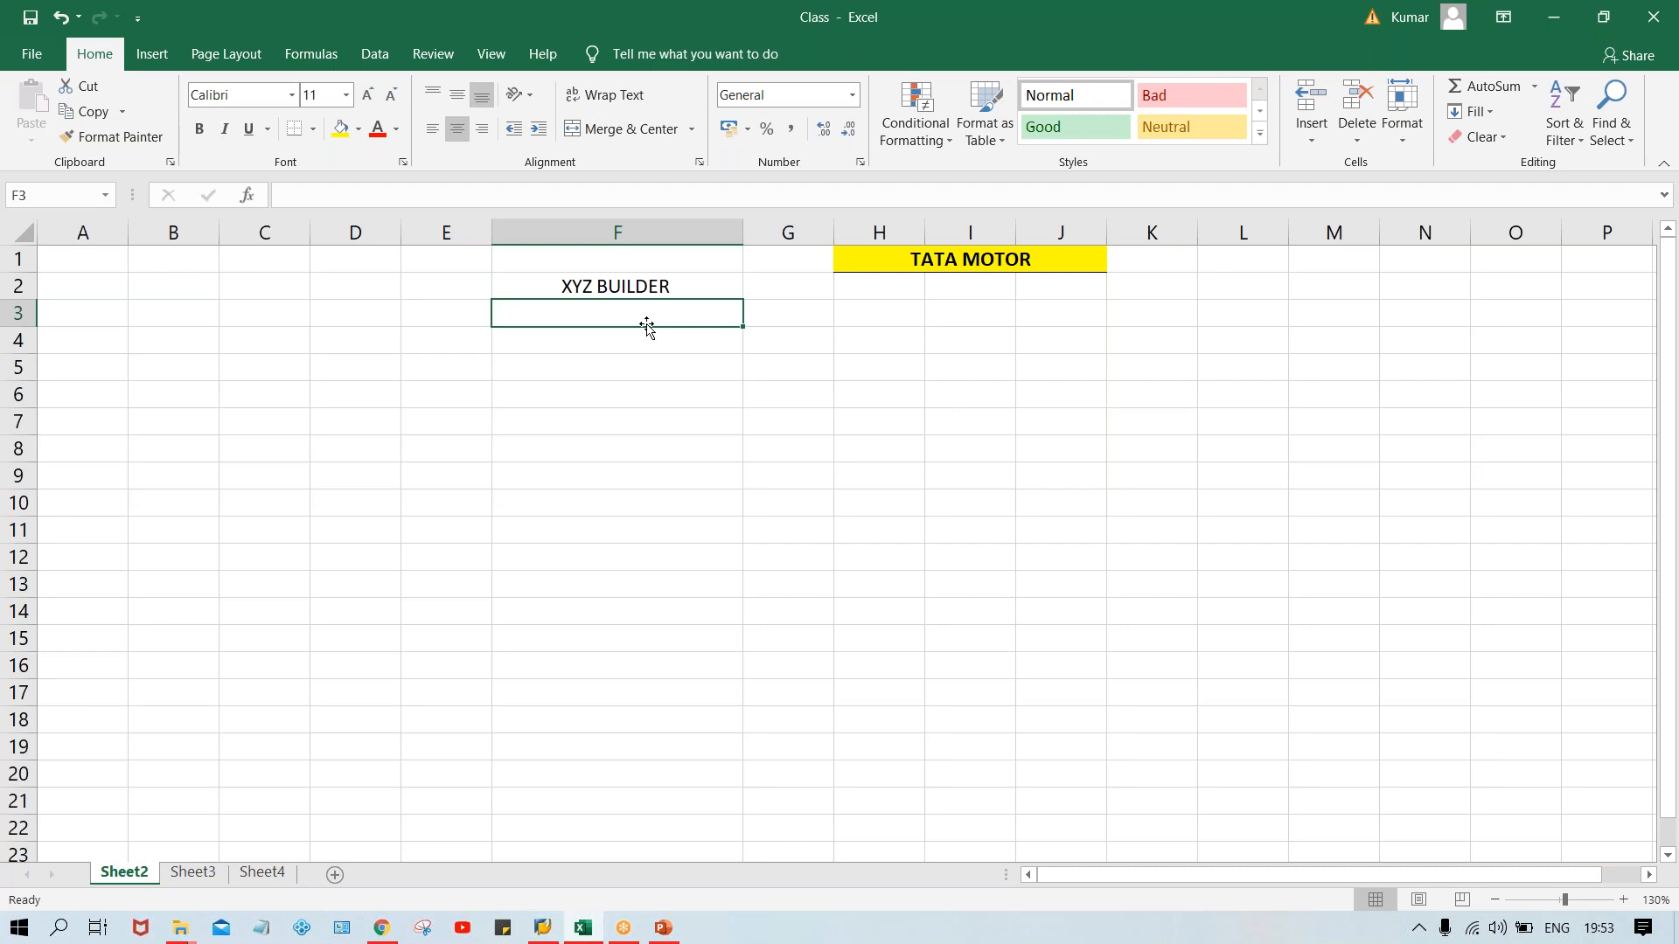
text(REN)
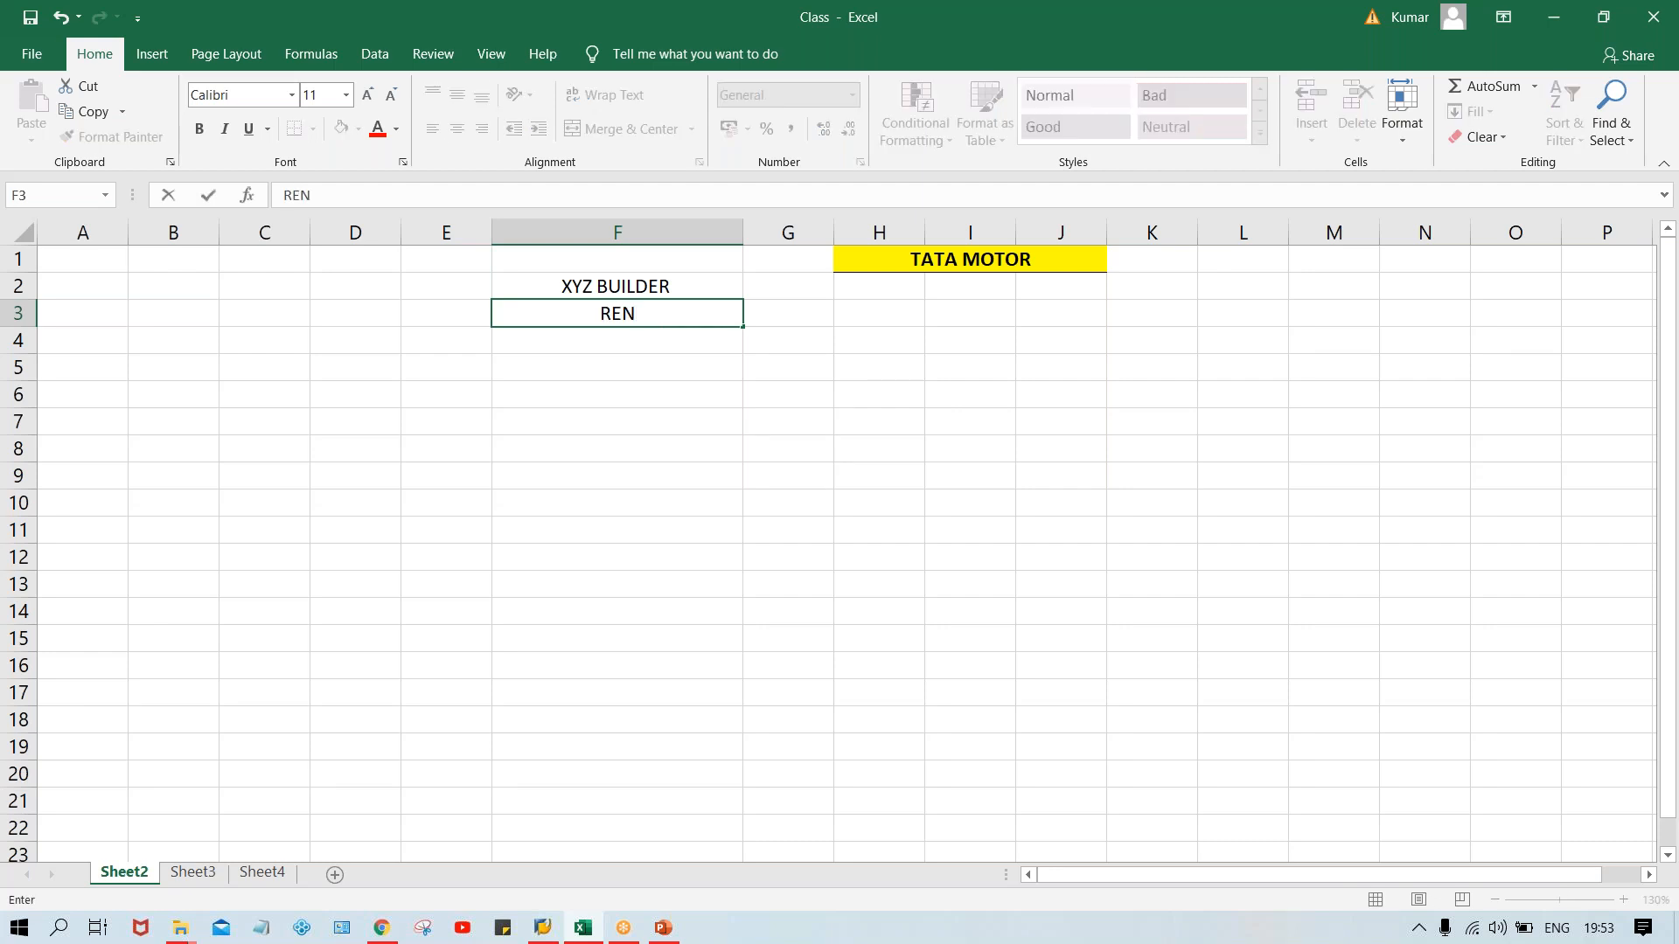
text(T ACT. DR.)
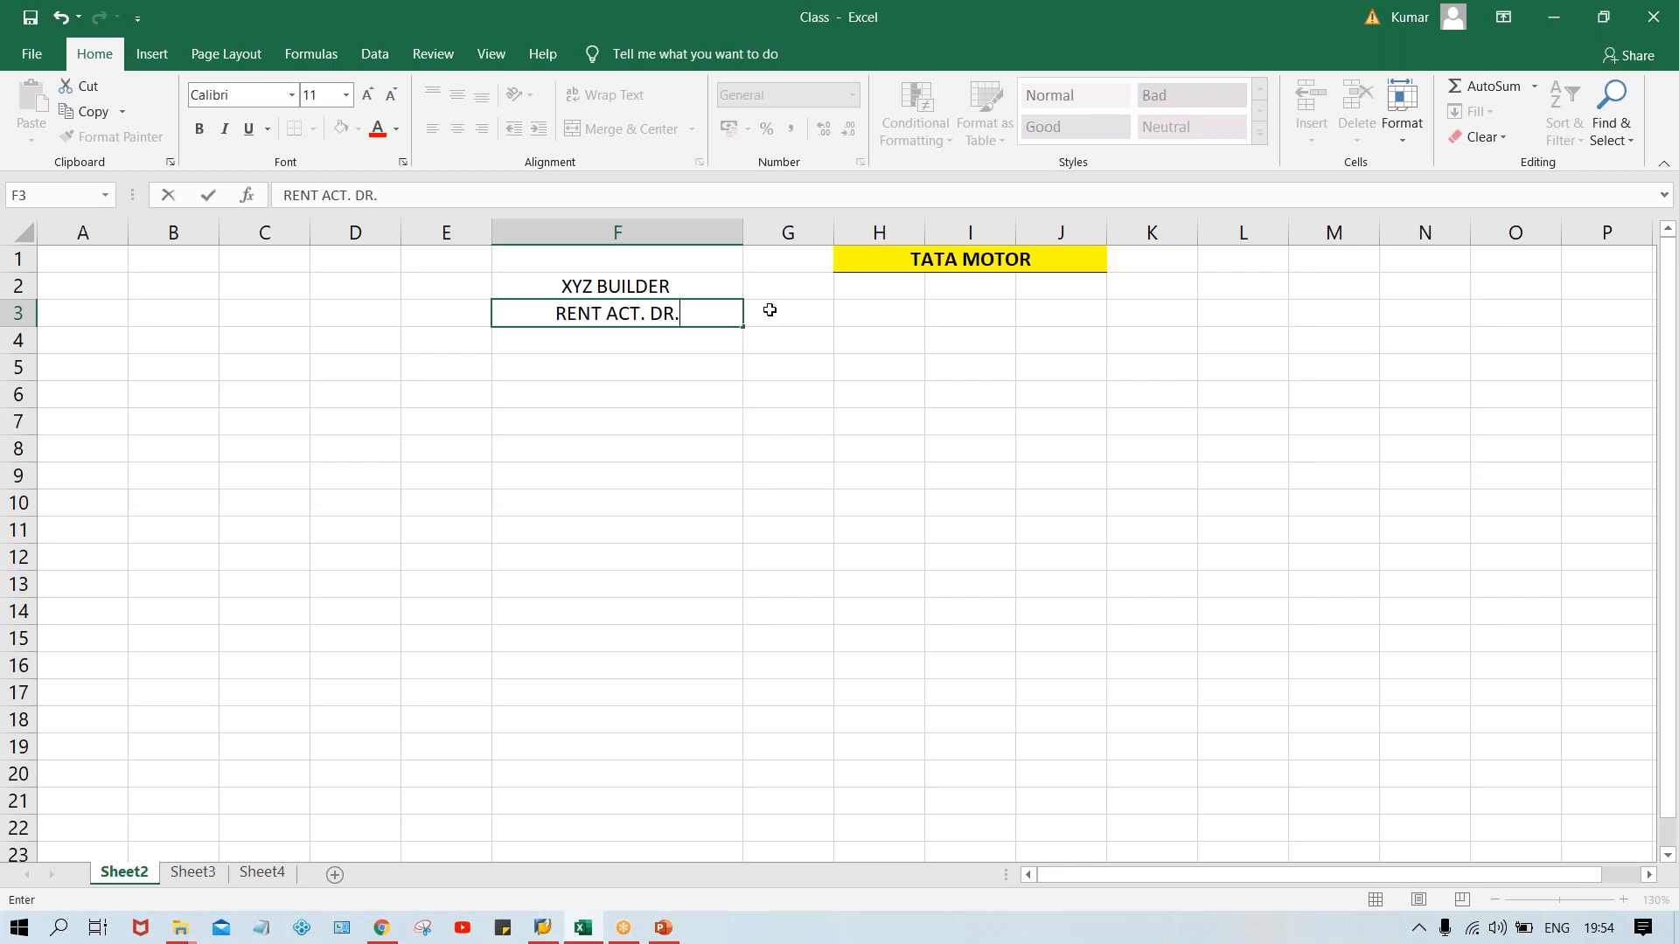
Append ACT CR. to the XYZ BUILDER entry in cell F2.
click(690, 280)
double_click(695, 281)
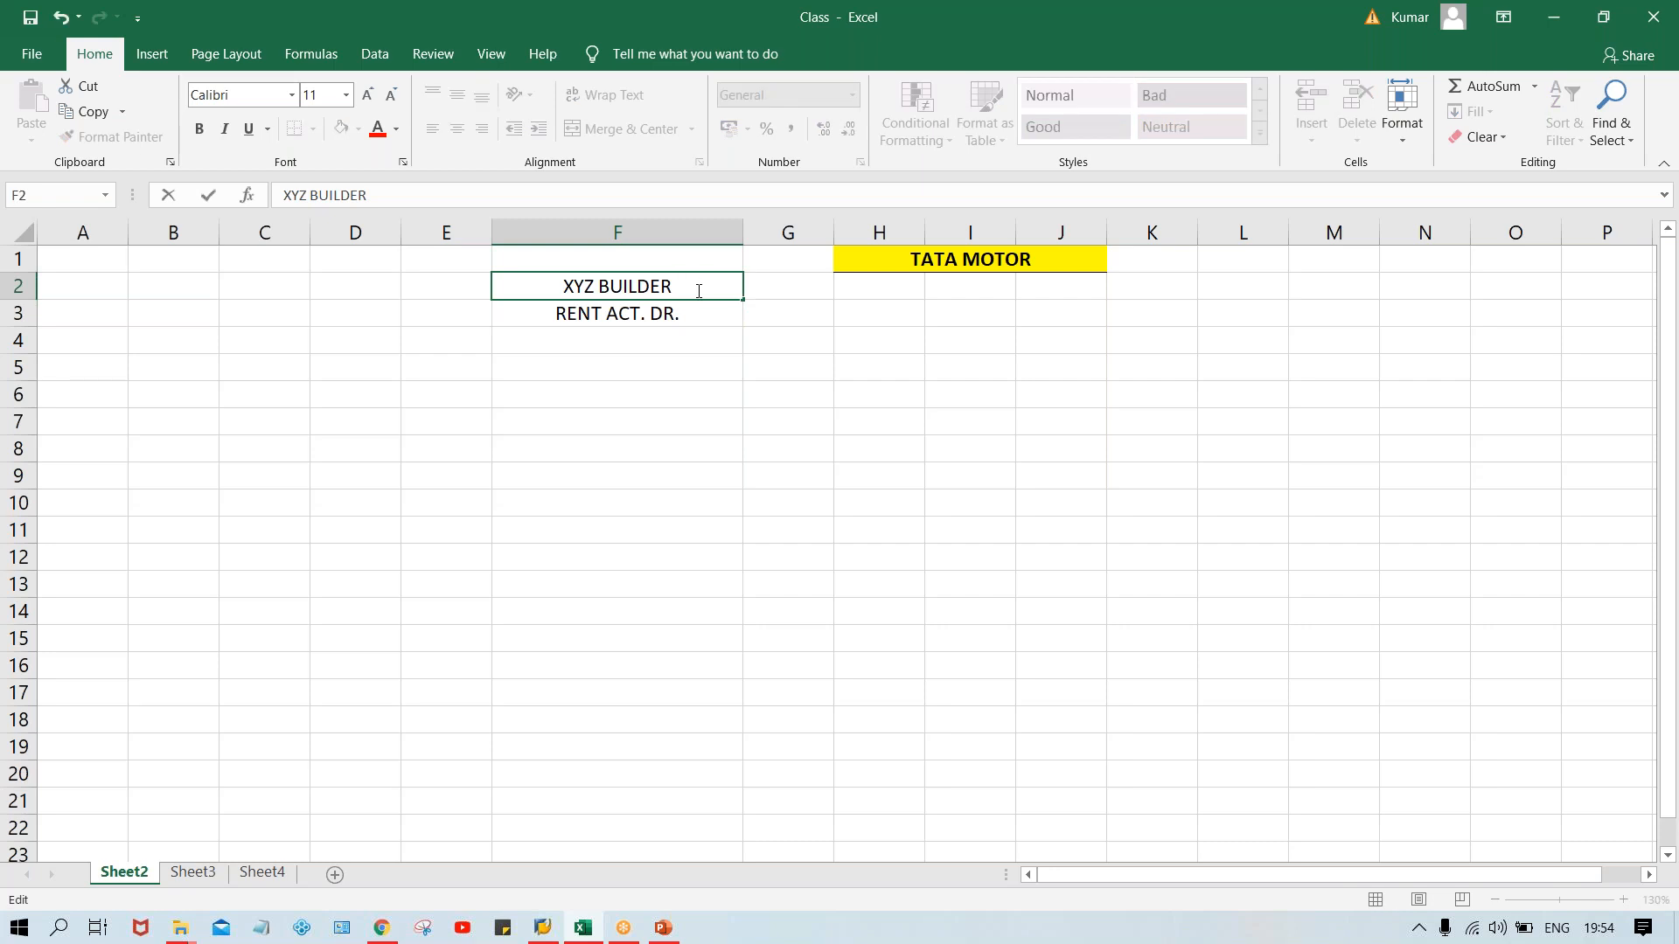
text(A)
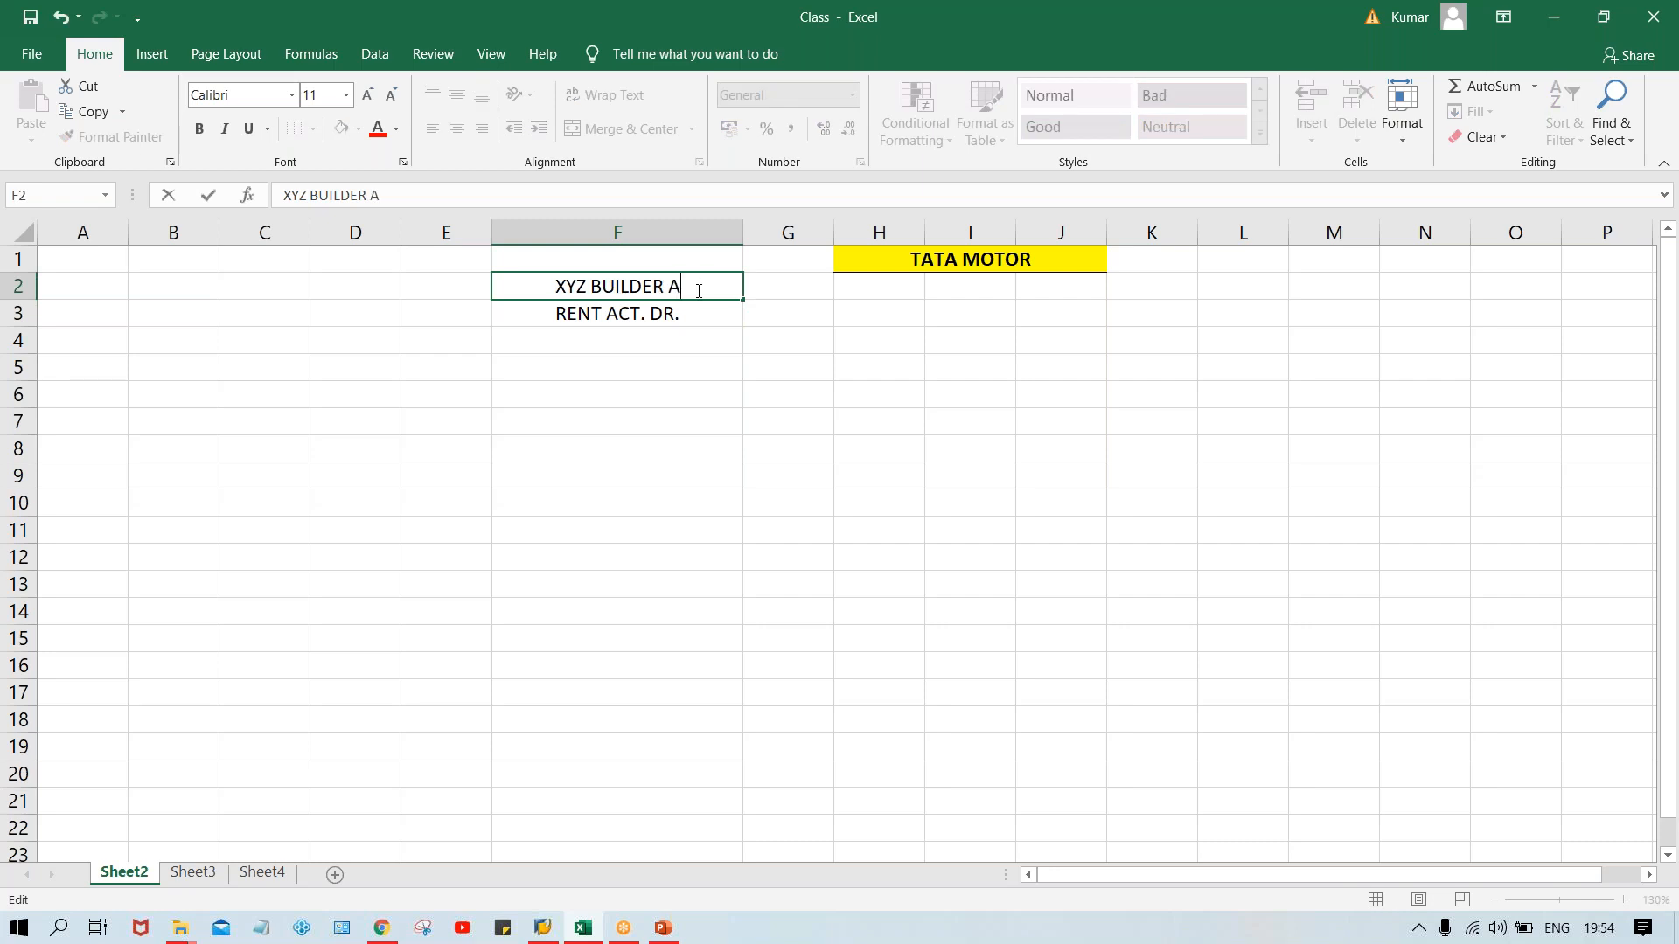
text(CT CR.)
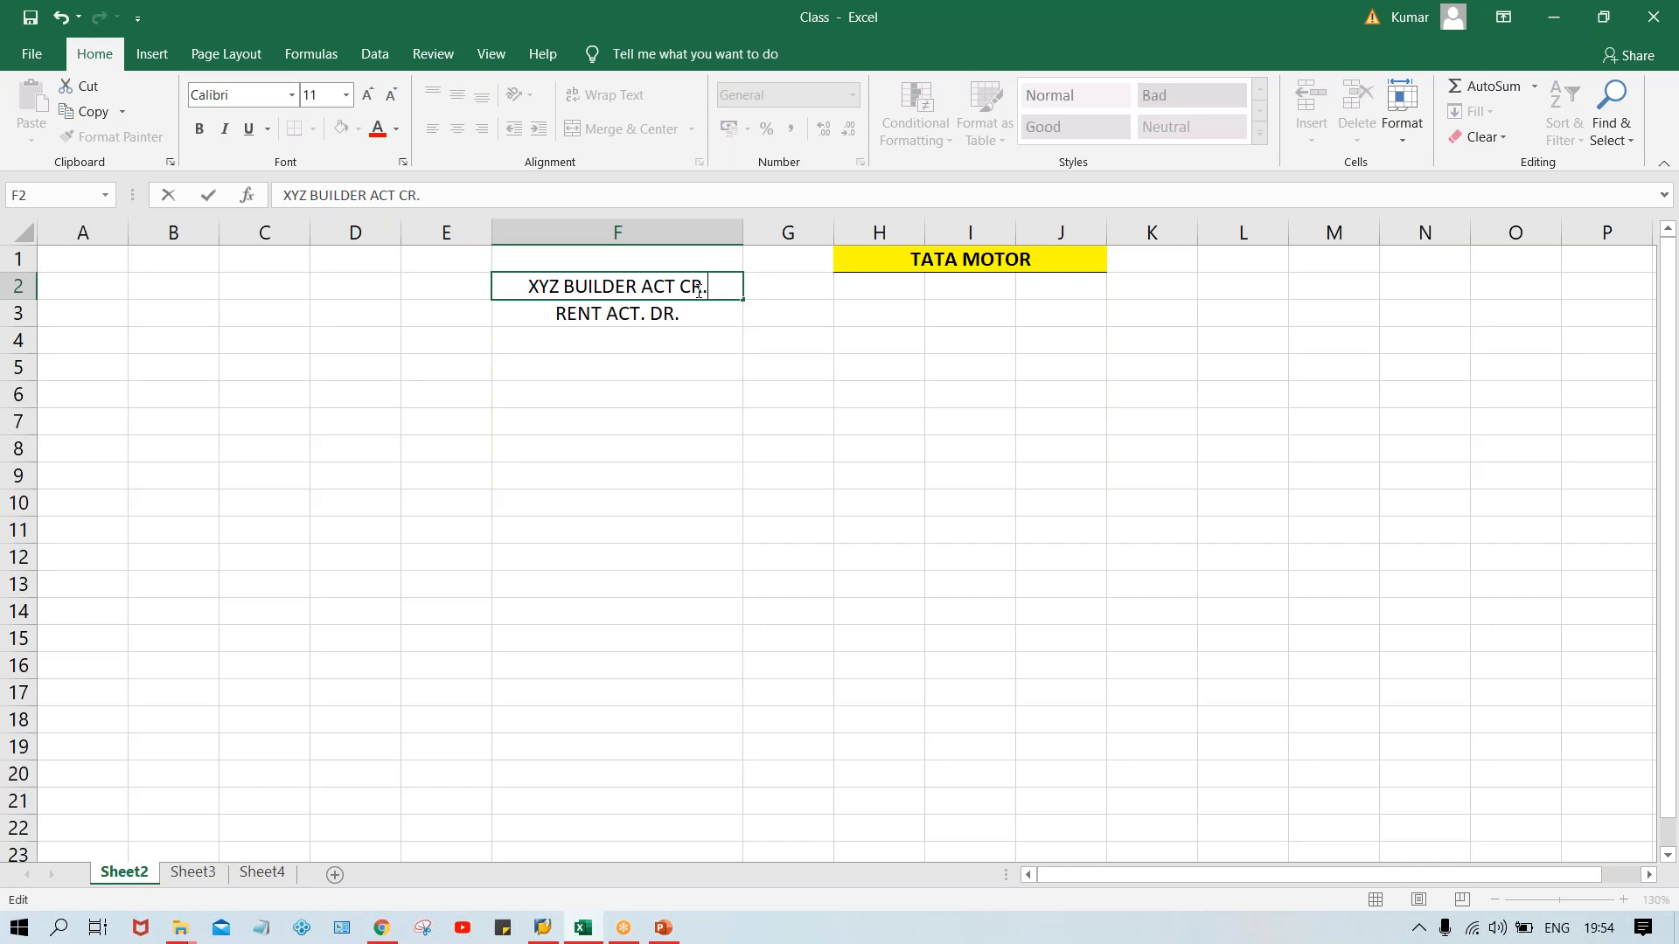
key(Return)
click(663, 440)
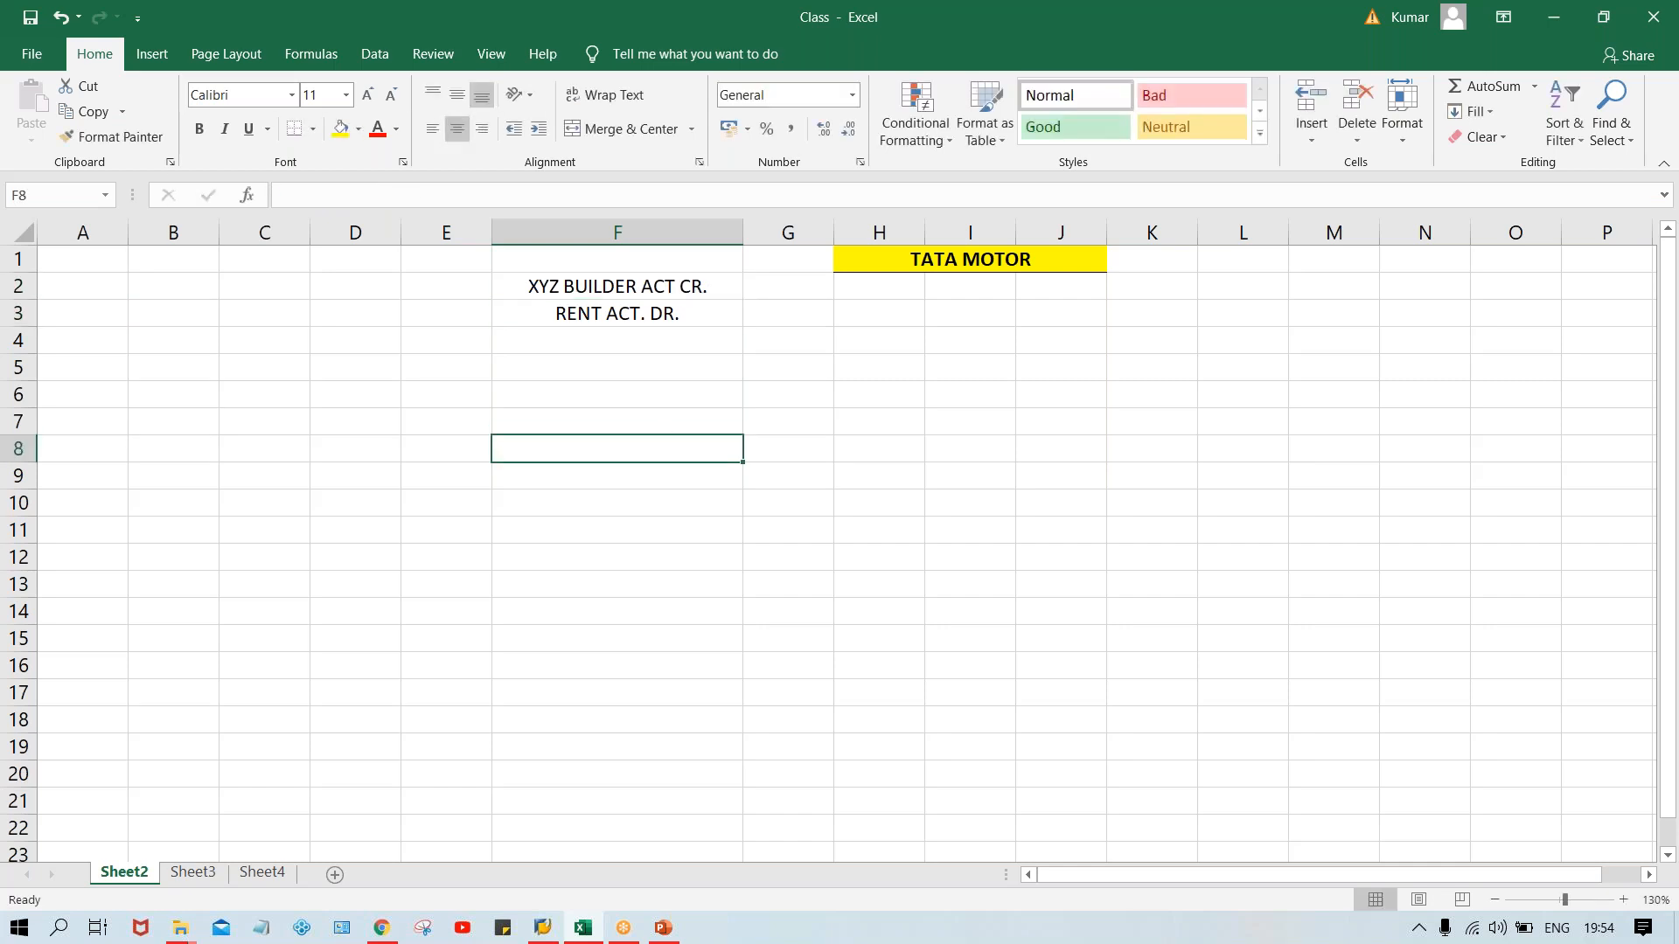
Label the rent account row as G/L in cell E3.
click(666, 291)
click(659, 310)
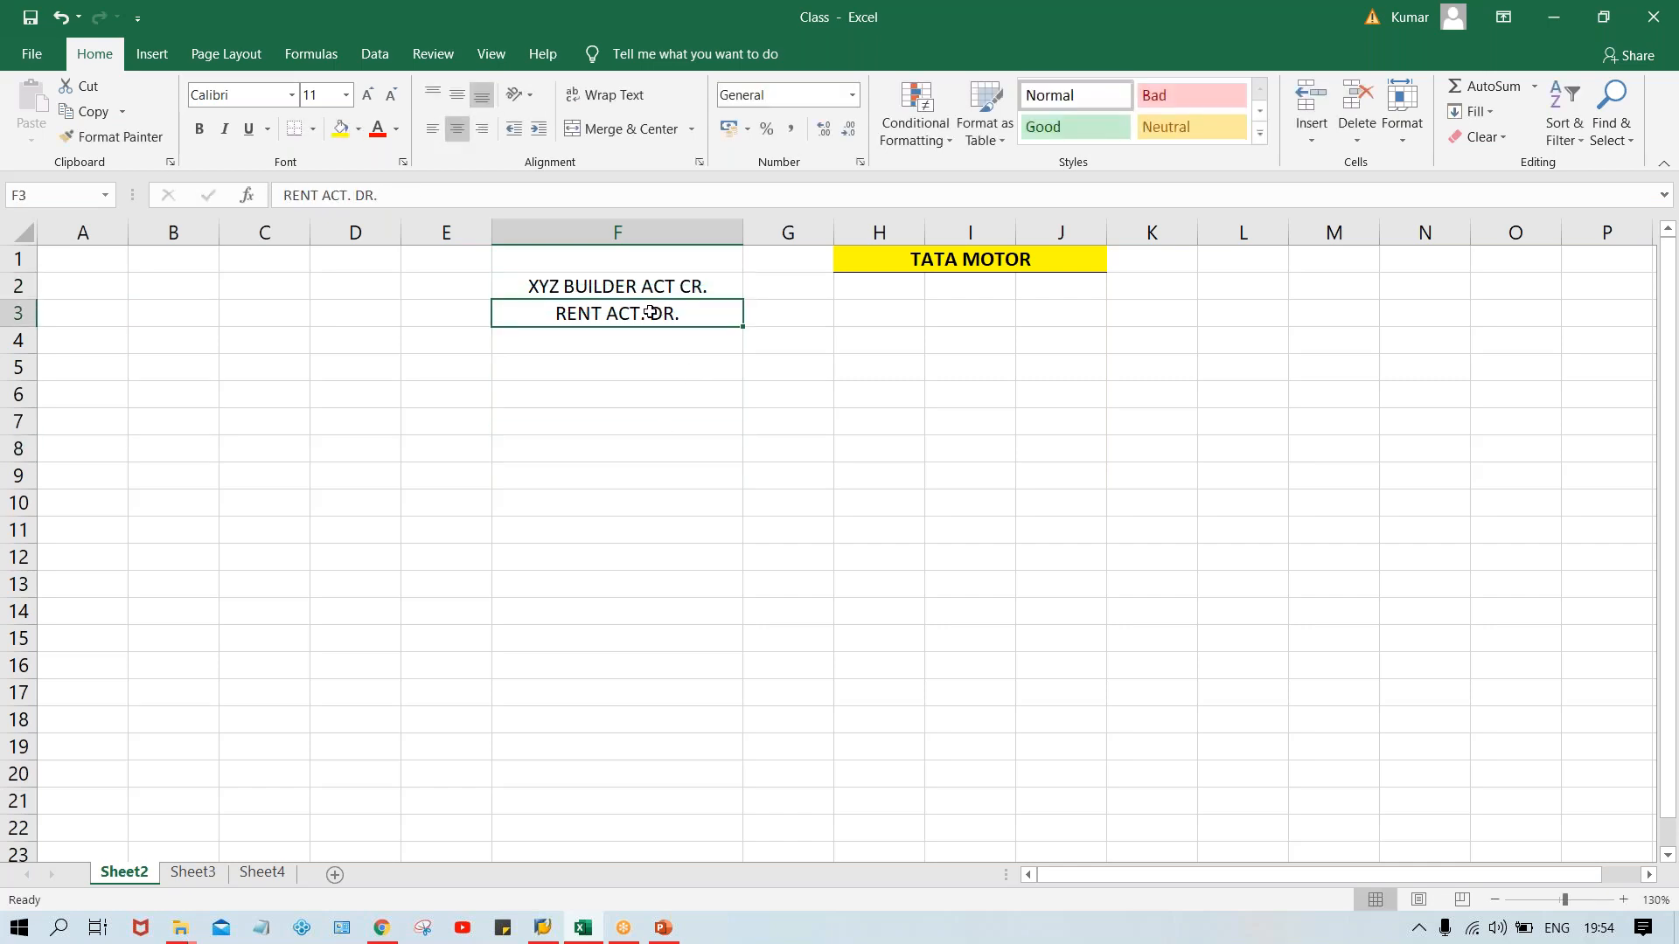
click(427, 320)
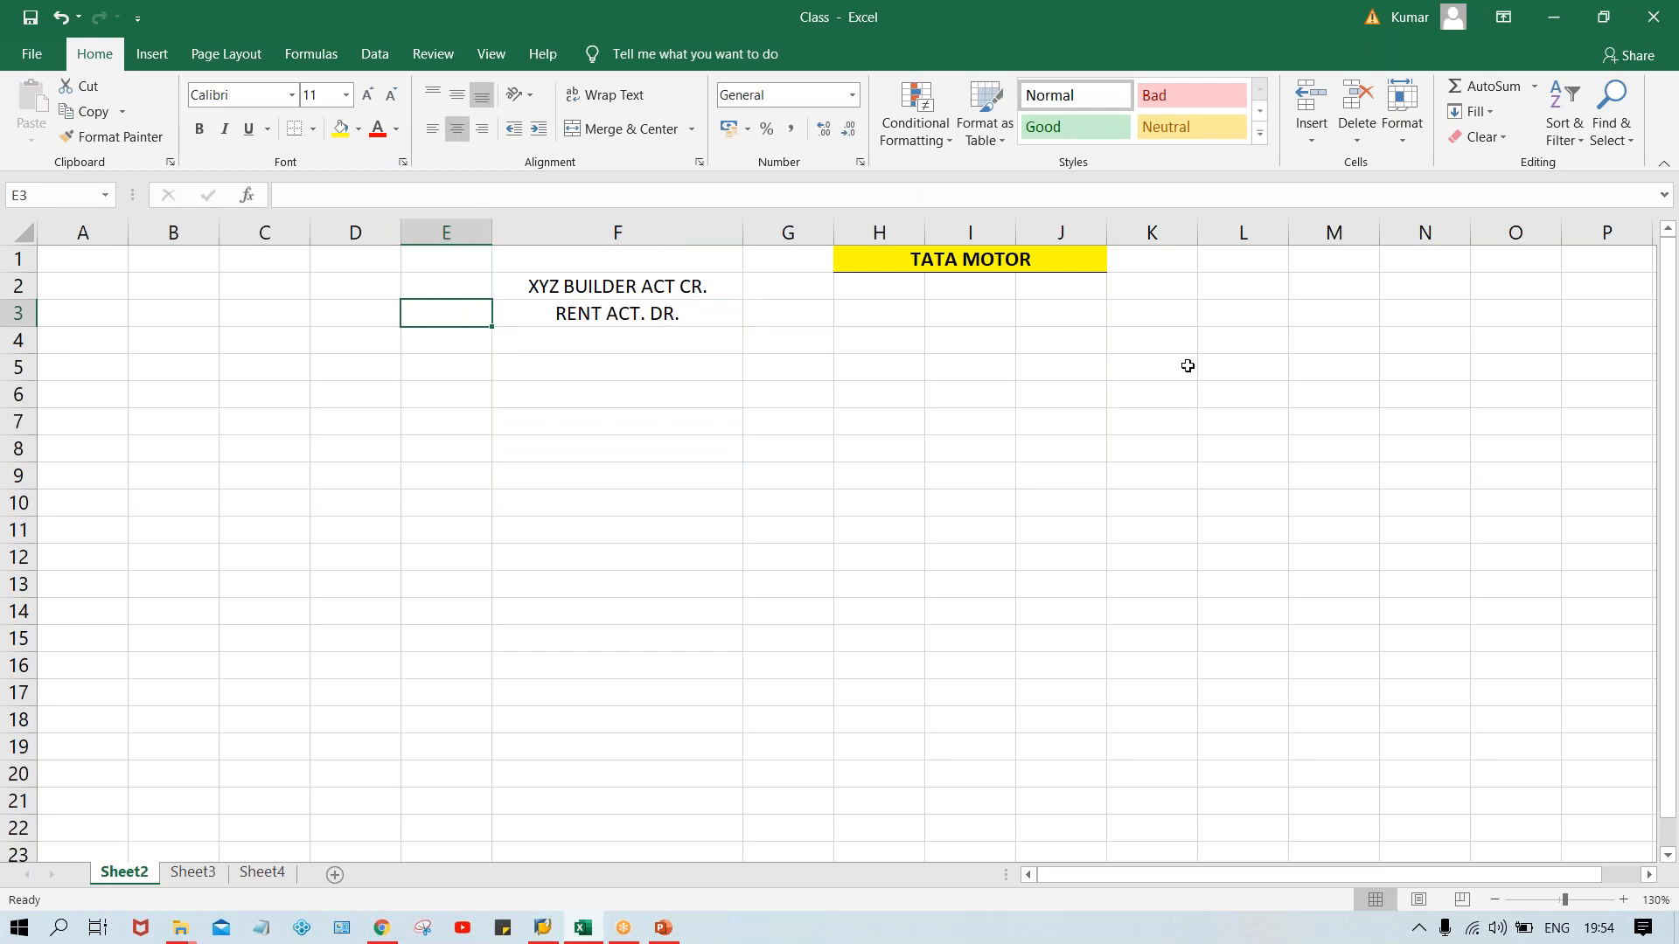
text(G/L)
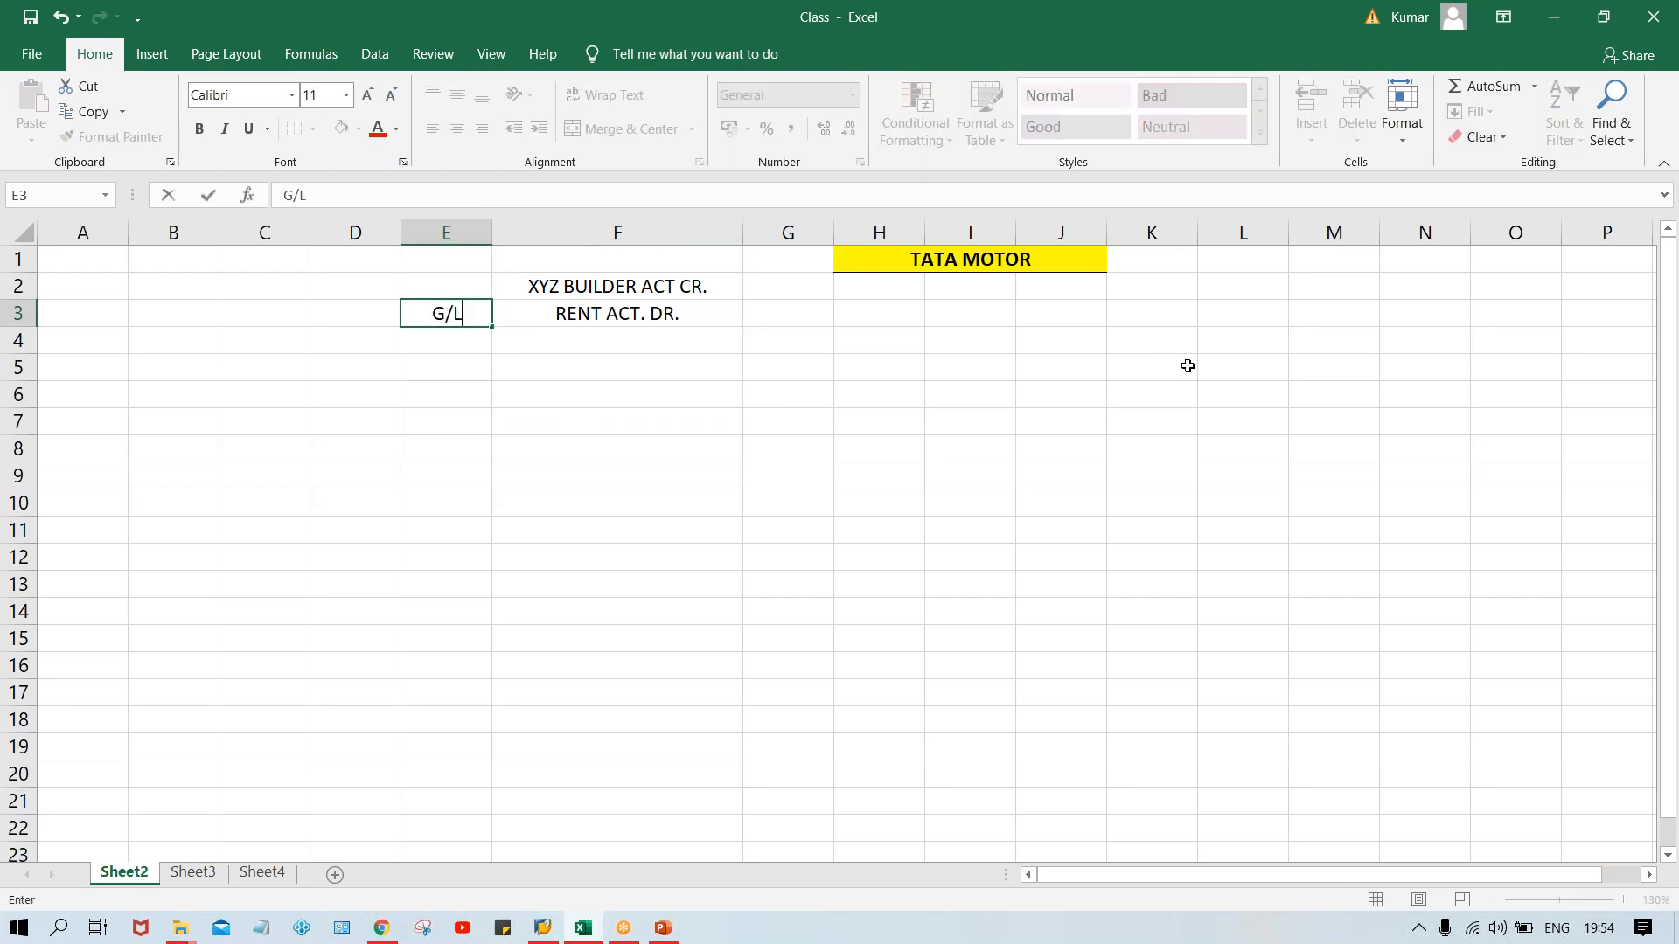
key(Return)
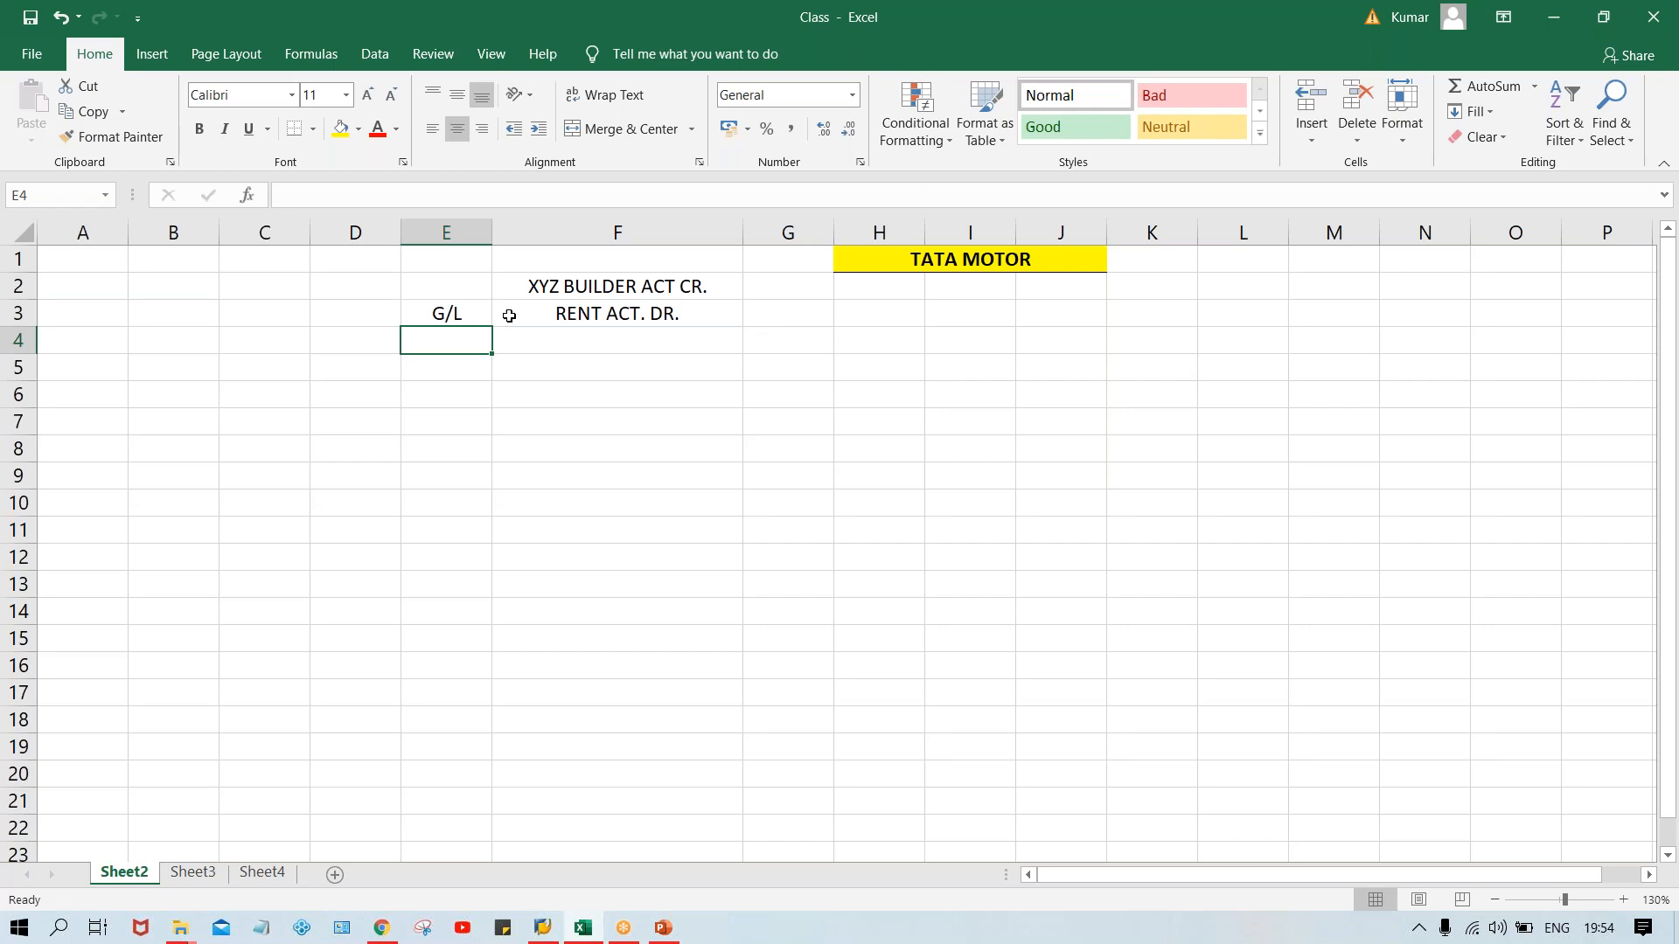
Enter the transaction code FS00 in cell D3, beside the G/L label.
click(600, 314)
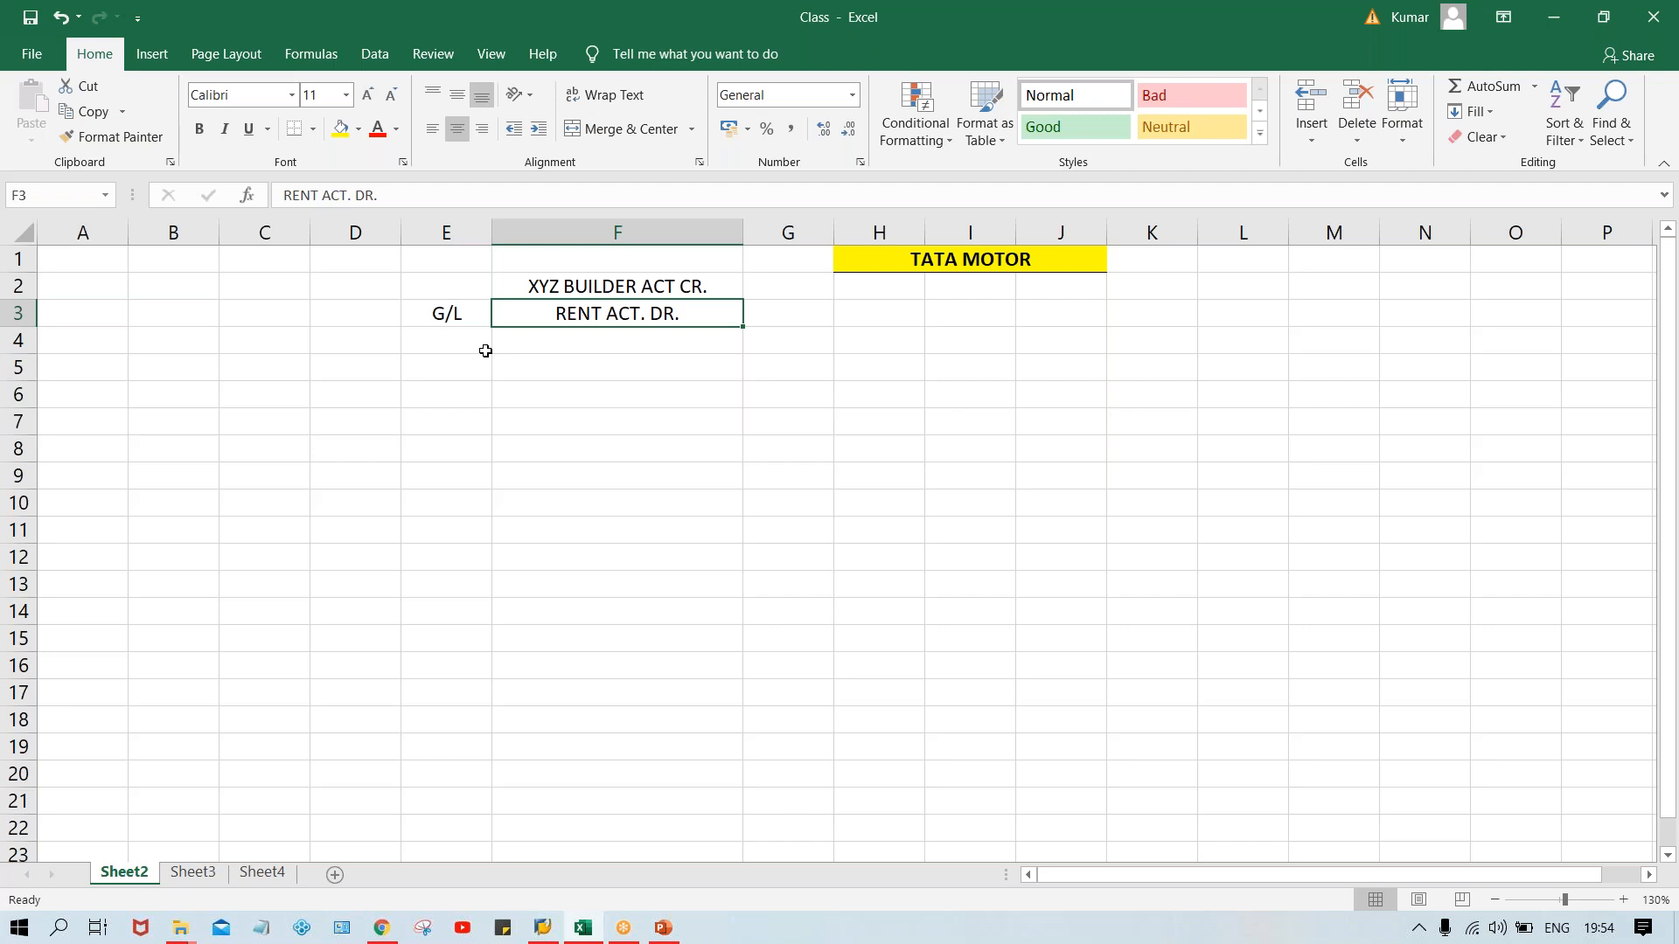
key(Left)
key(Left)
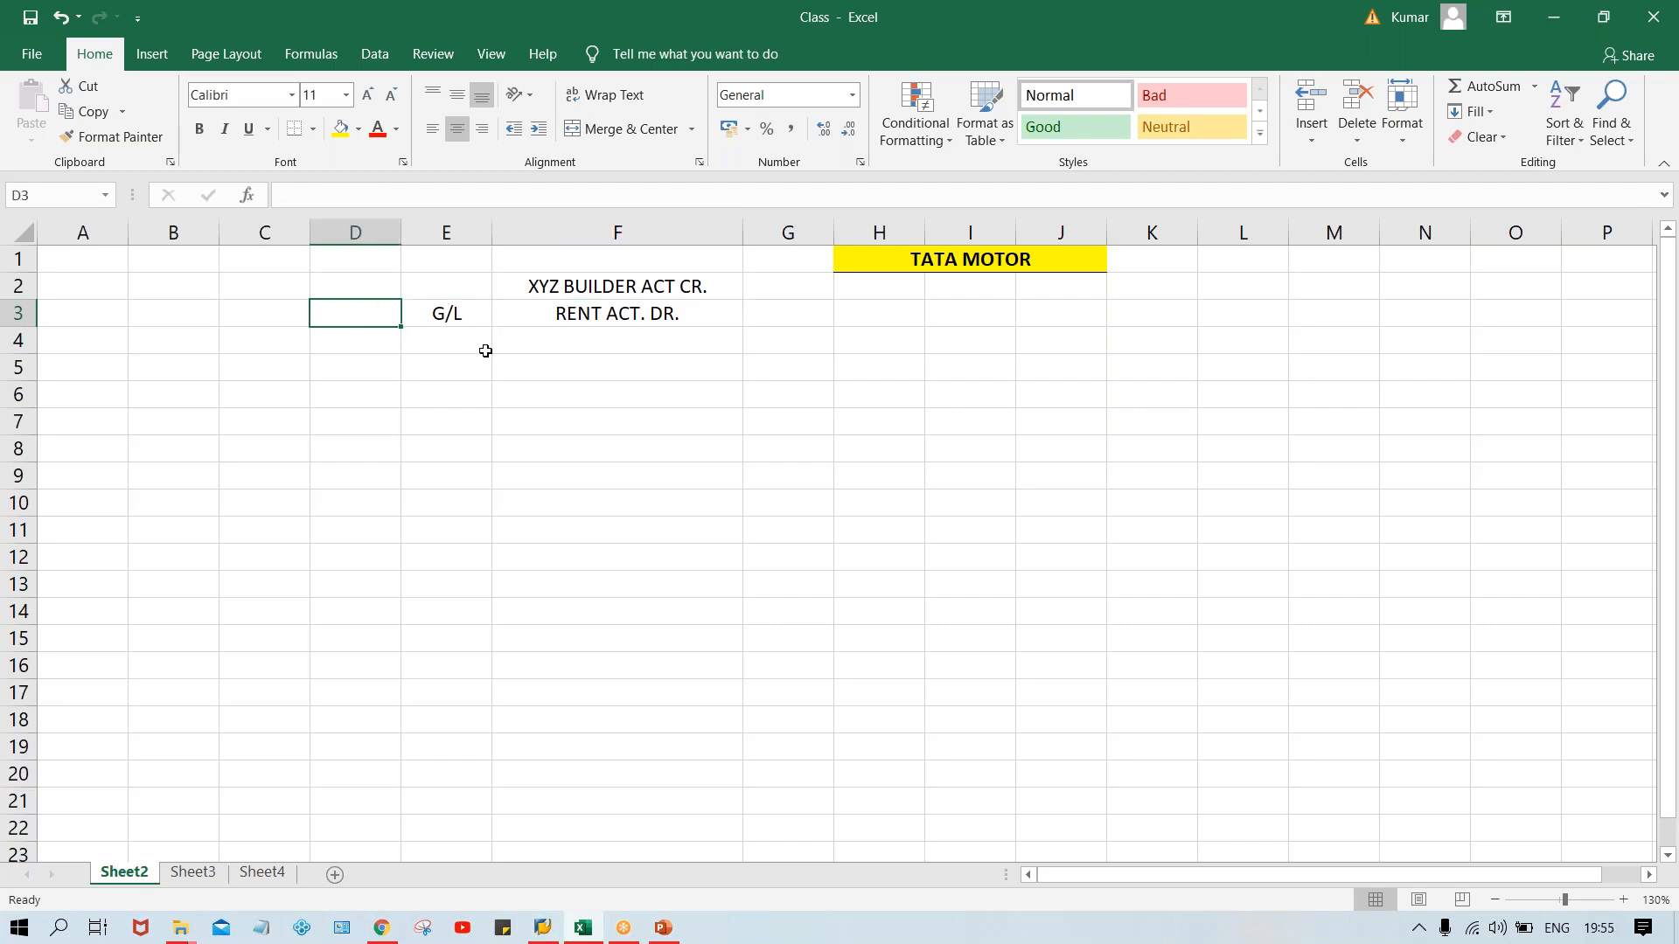
text(FS00)
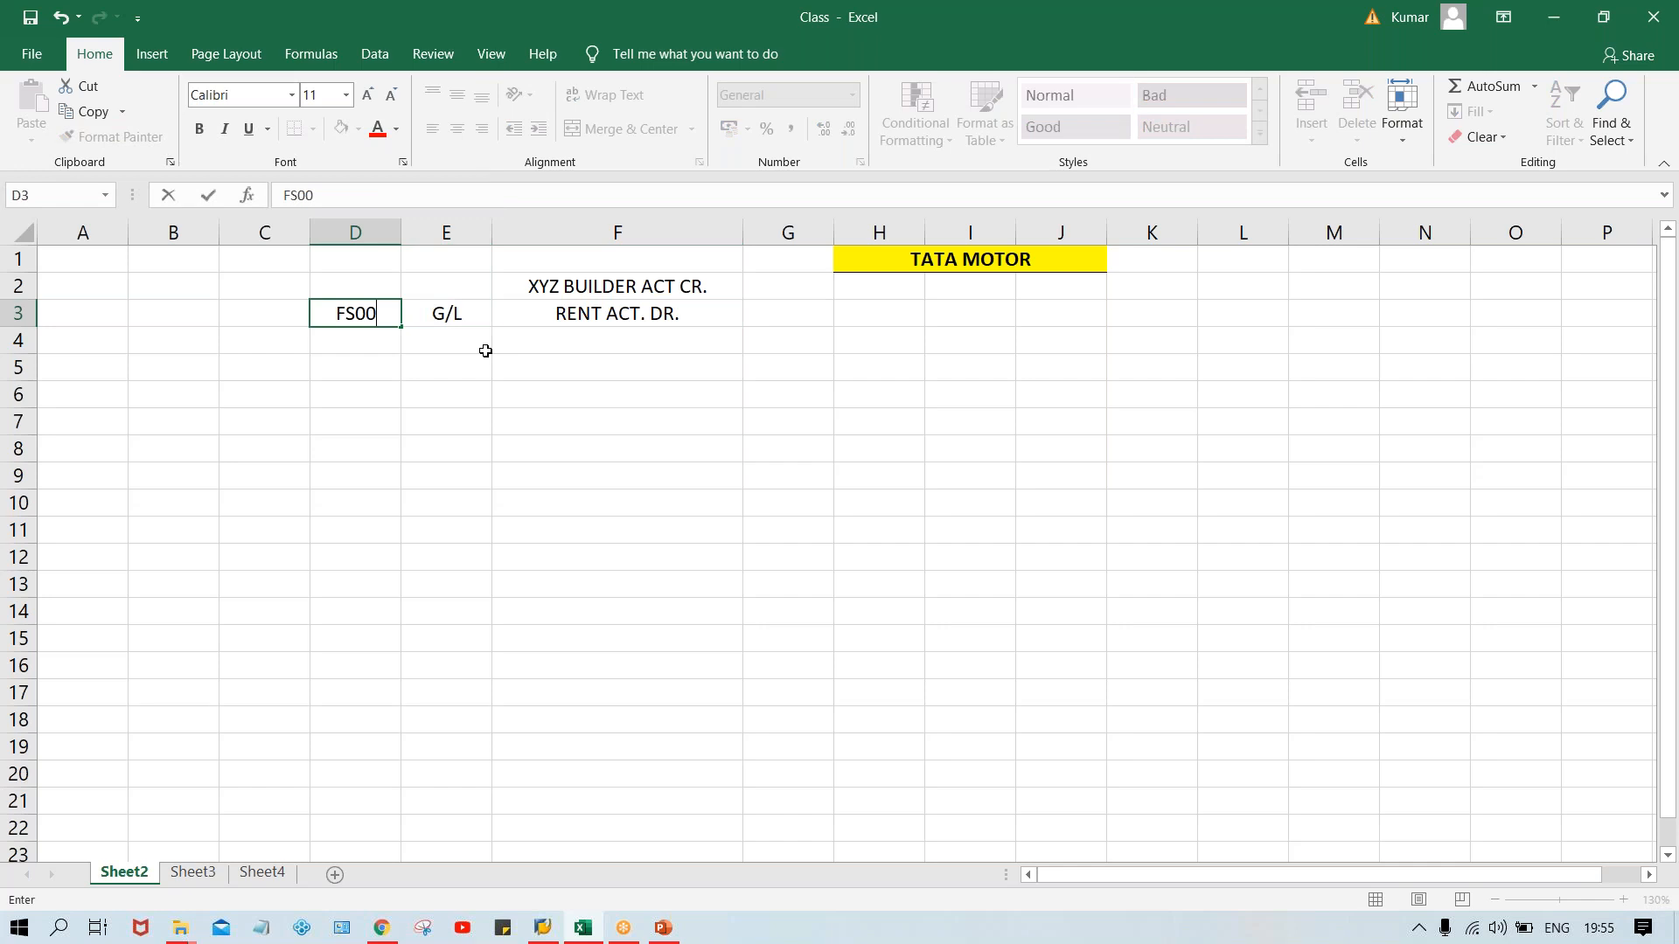
key(Return)
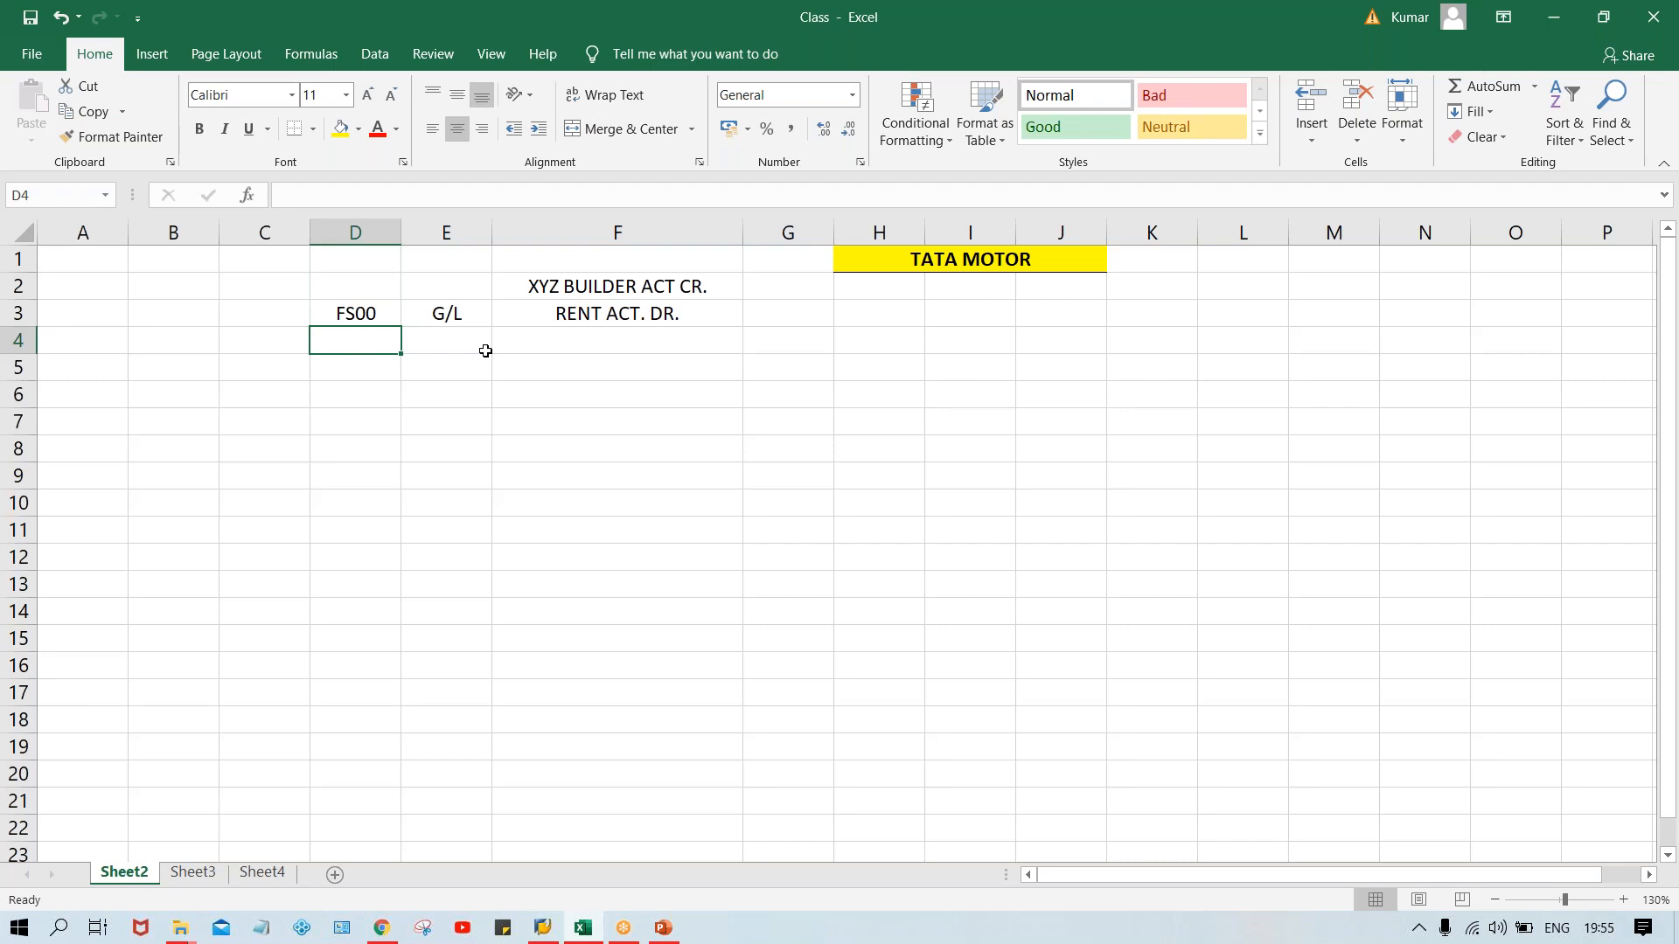
Label the XYZ BUILDER row as VENDOR in cell E2.
click(613, 321)
click(465, 319)
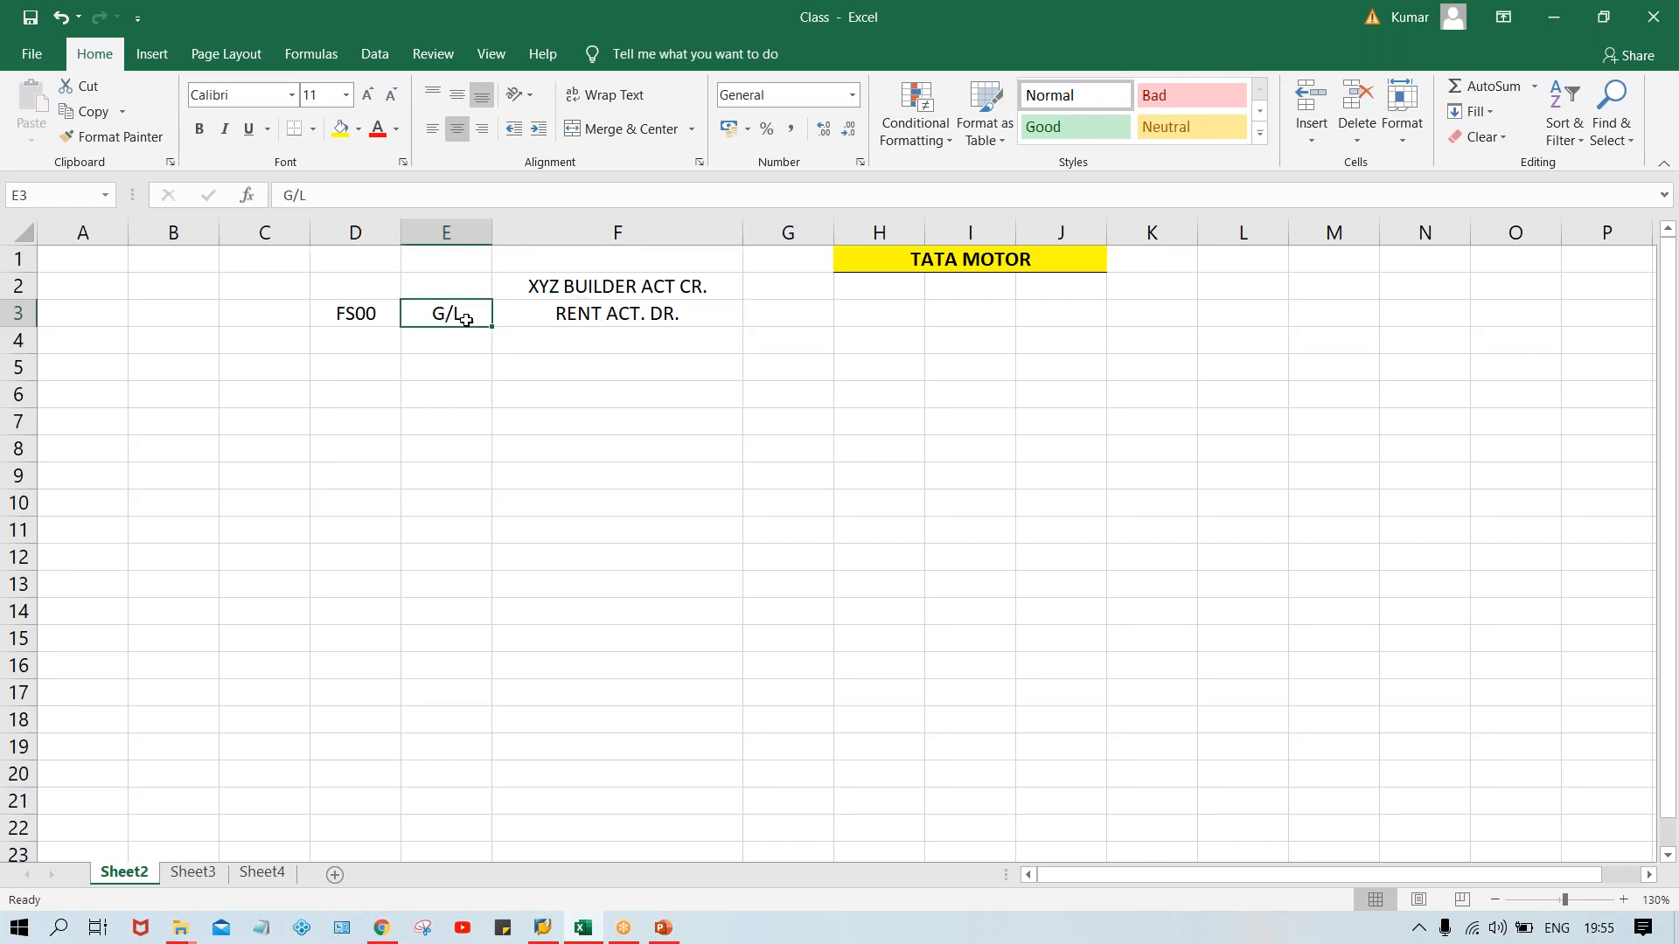
click(587, 318)
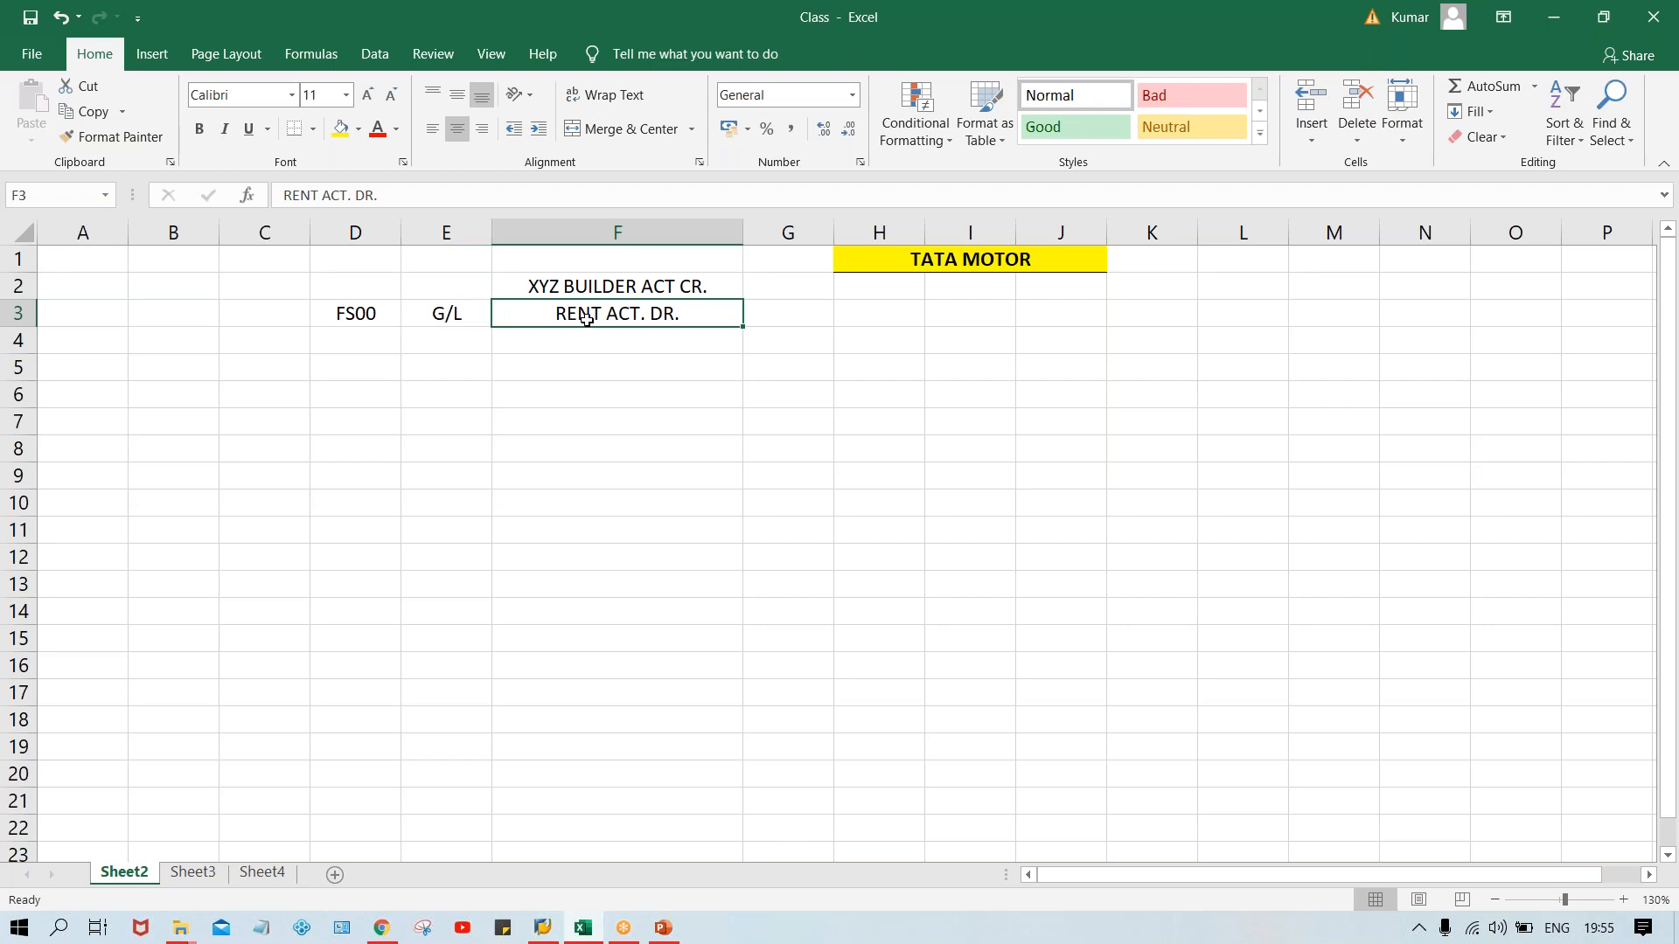
click(577, 284)
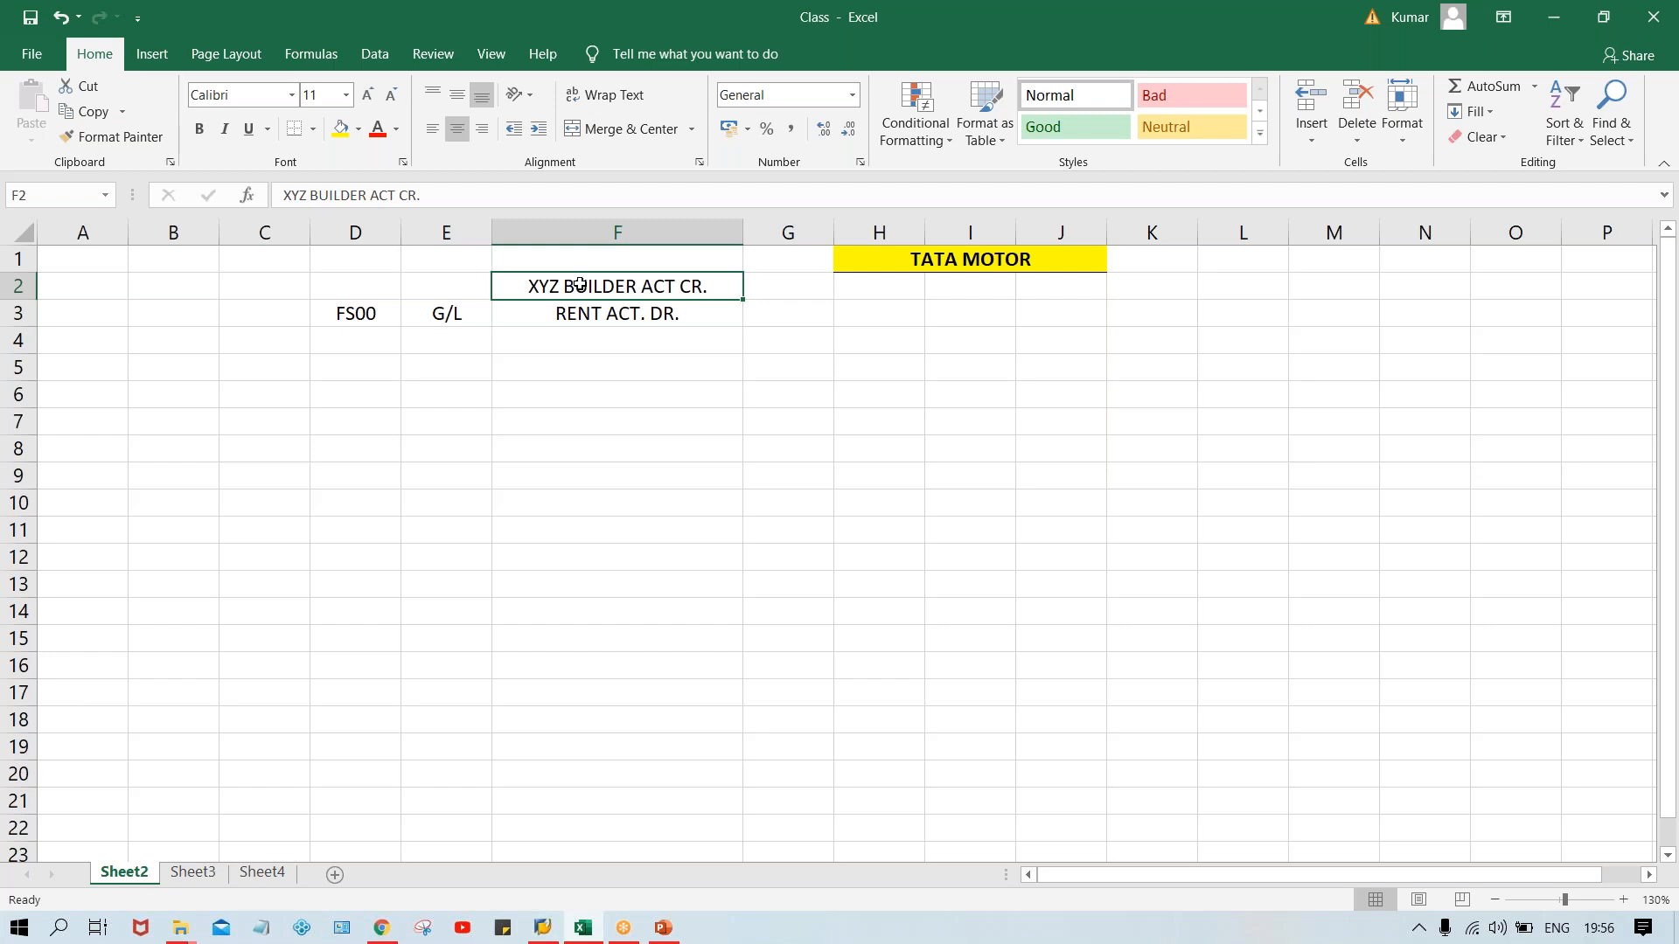
click(466, 285)
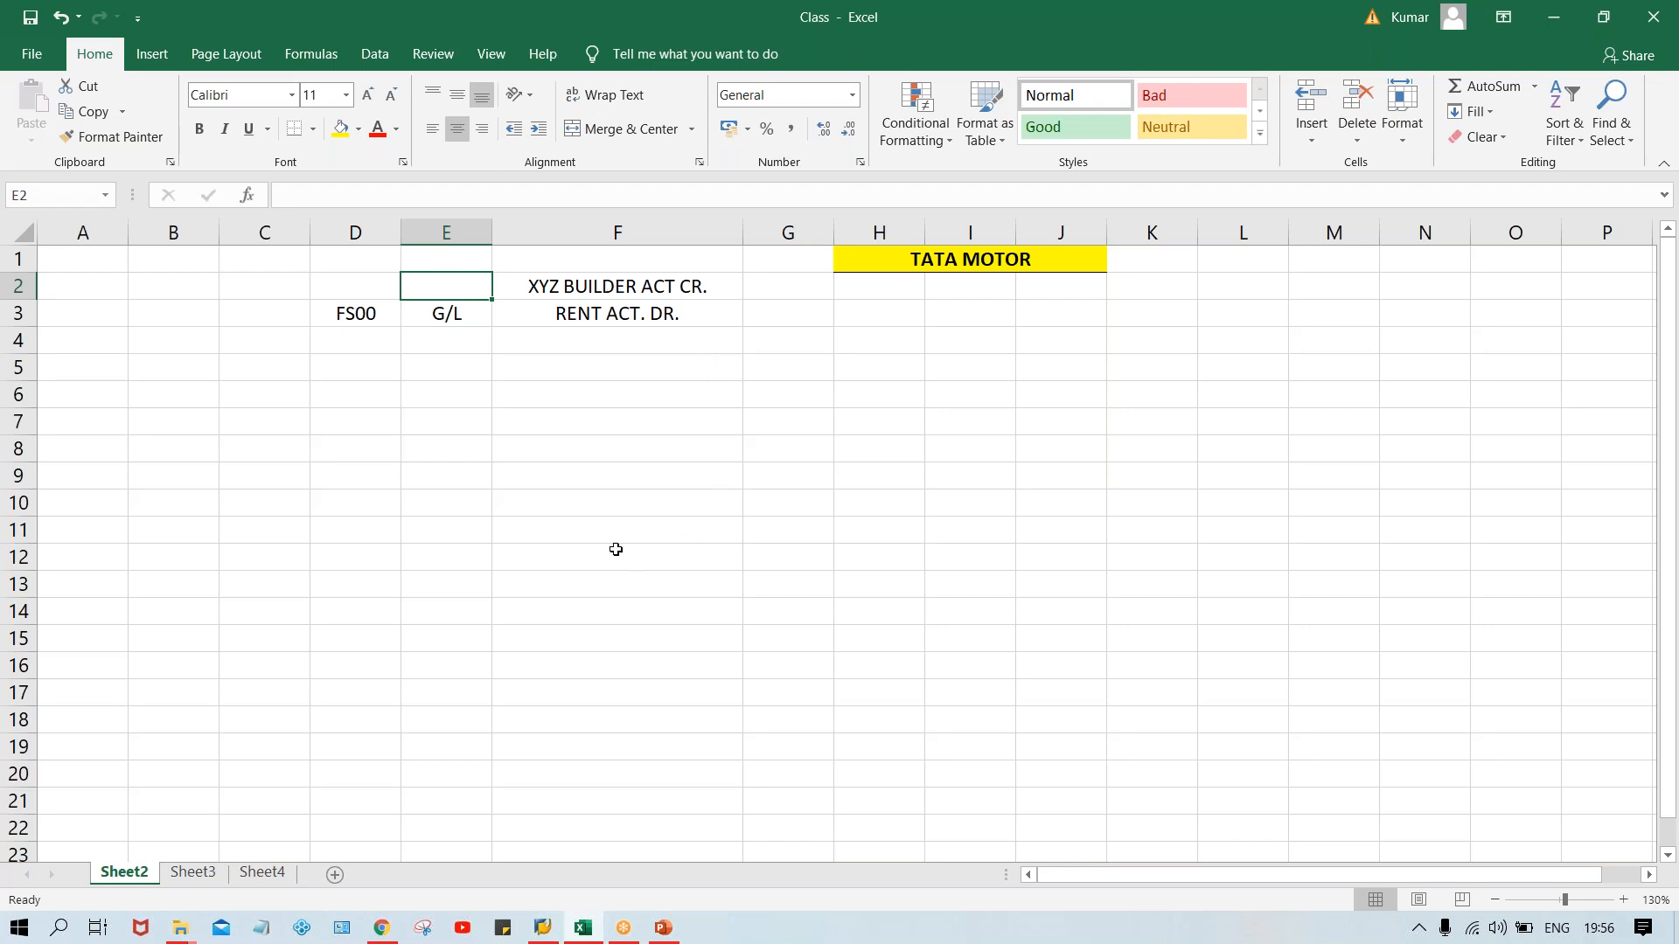
text(VENDOR)
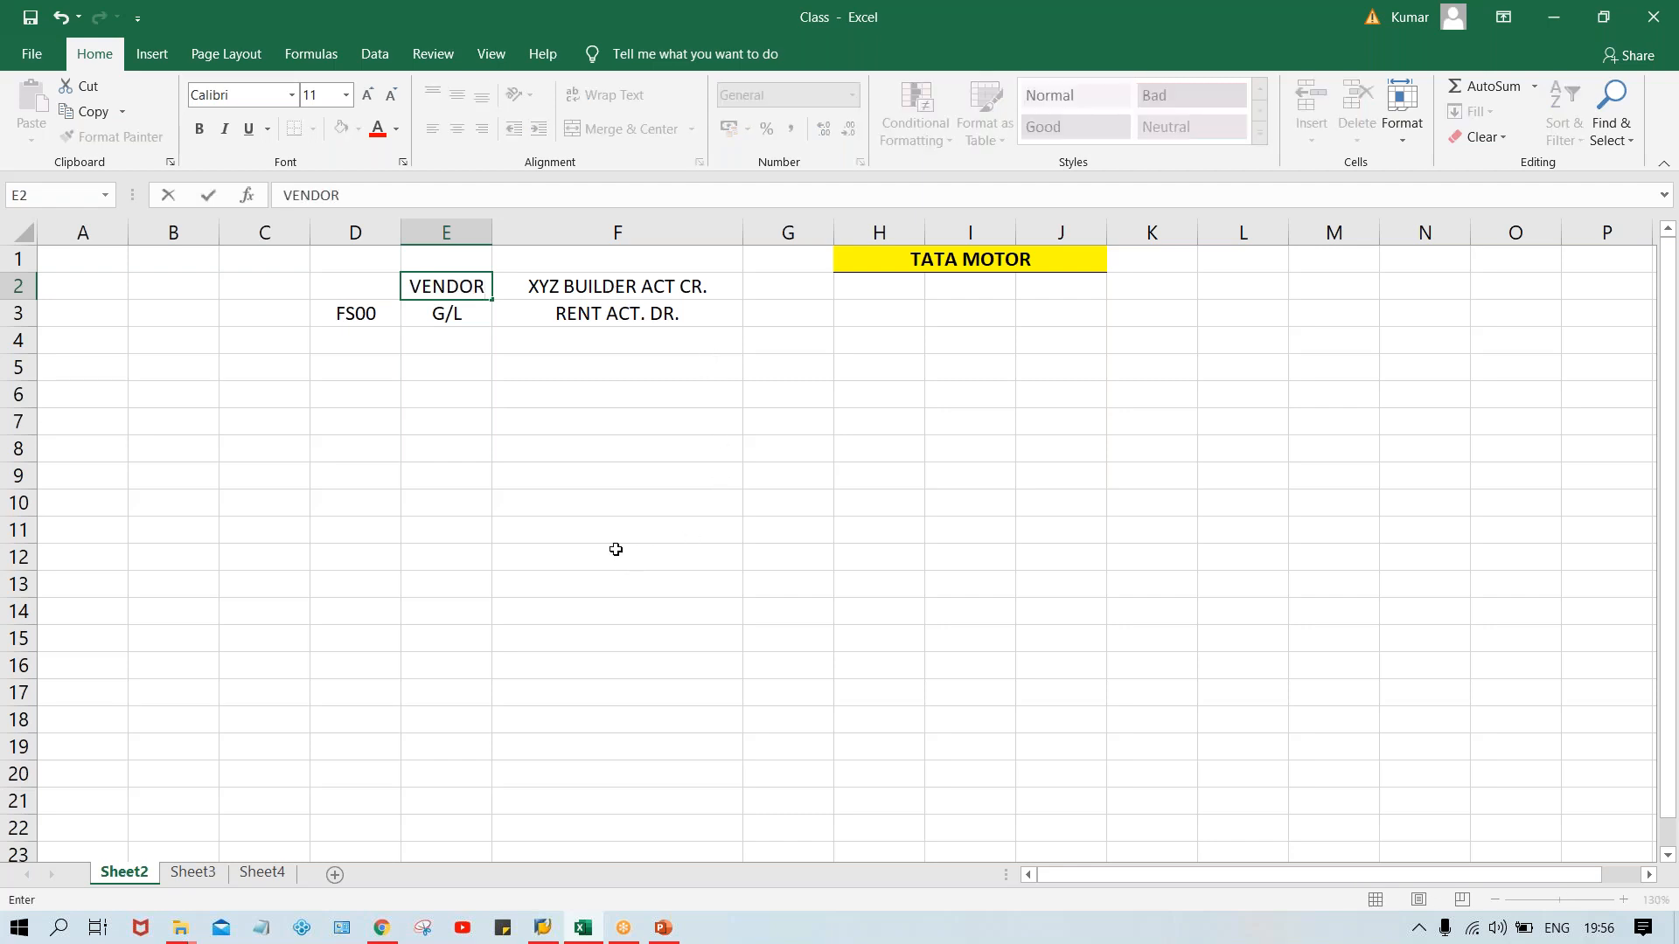
key(Return)
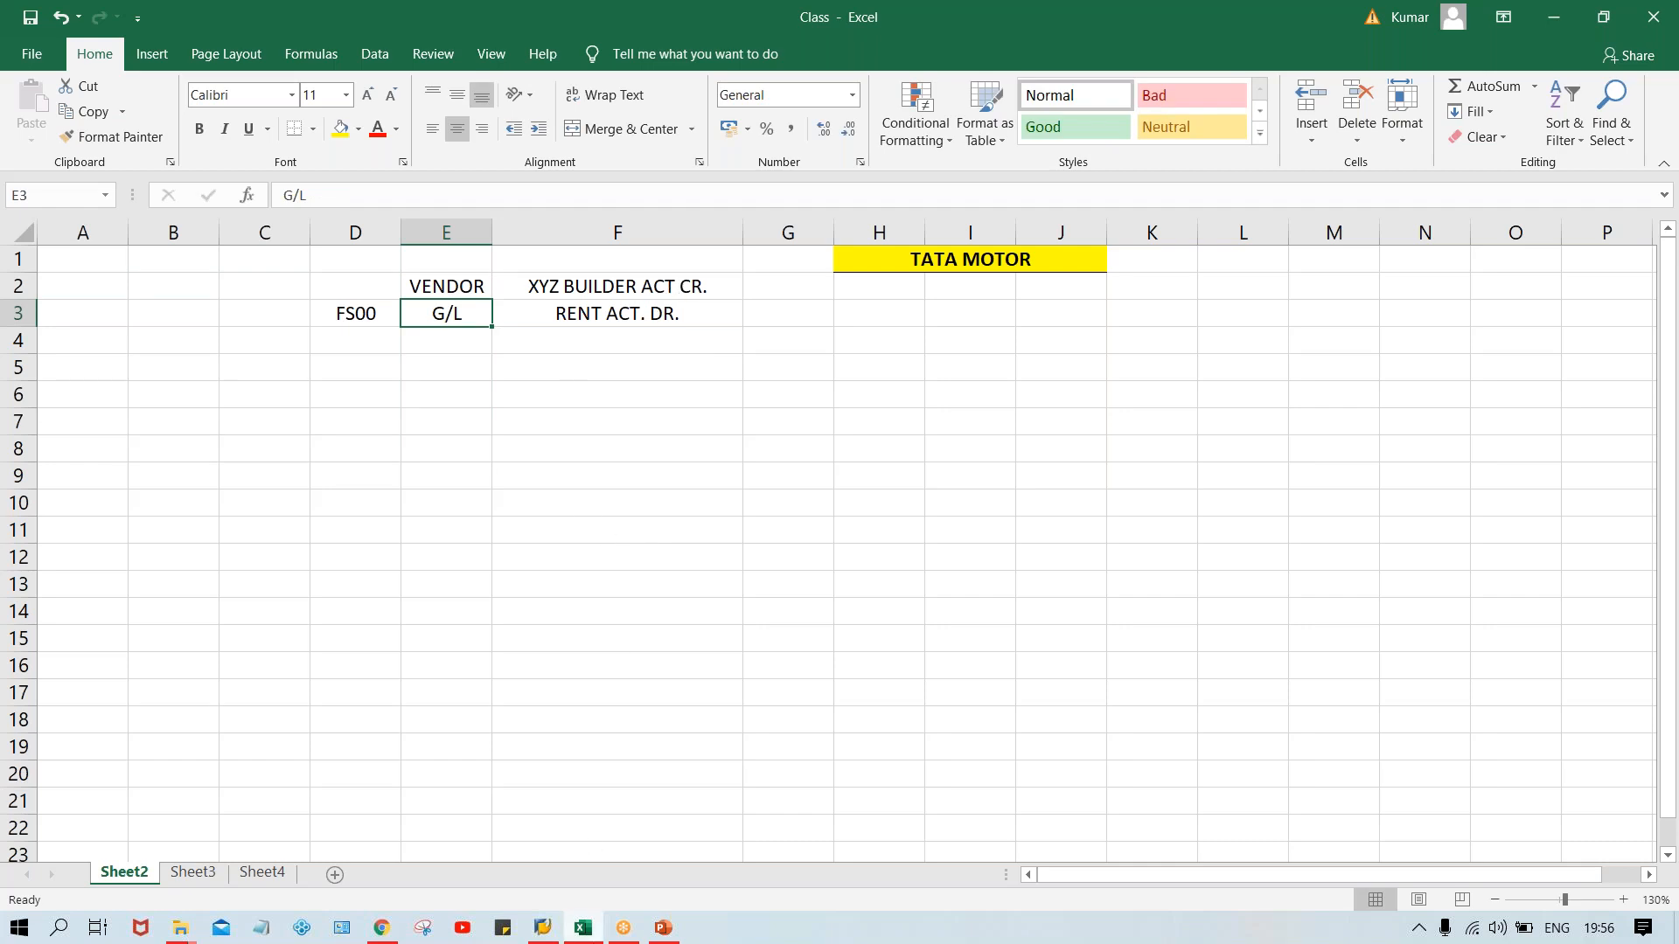
Switch to the Account Payable presentation in PowerPoint and go through its slides to the transaction code list on slide 3.
mouse_move(670, 929)
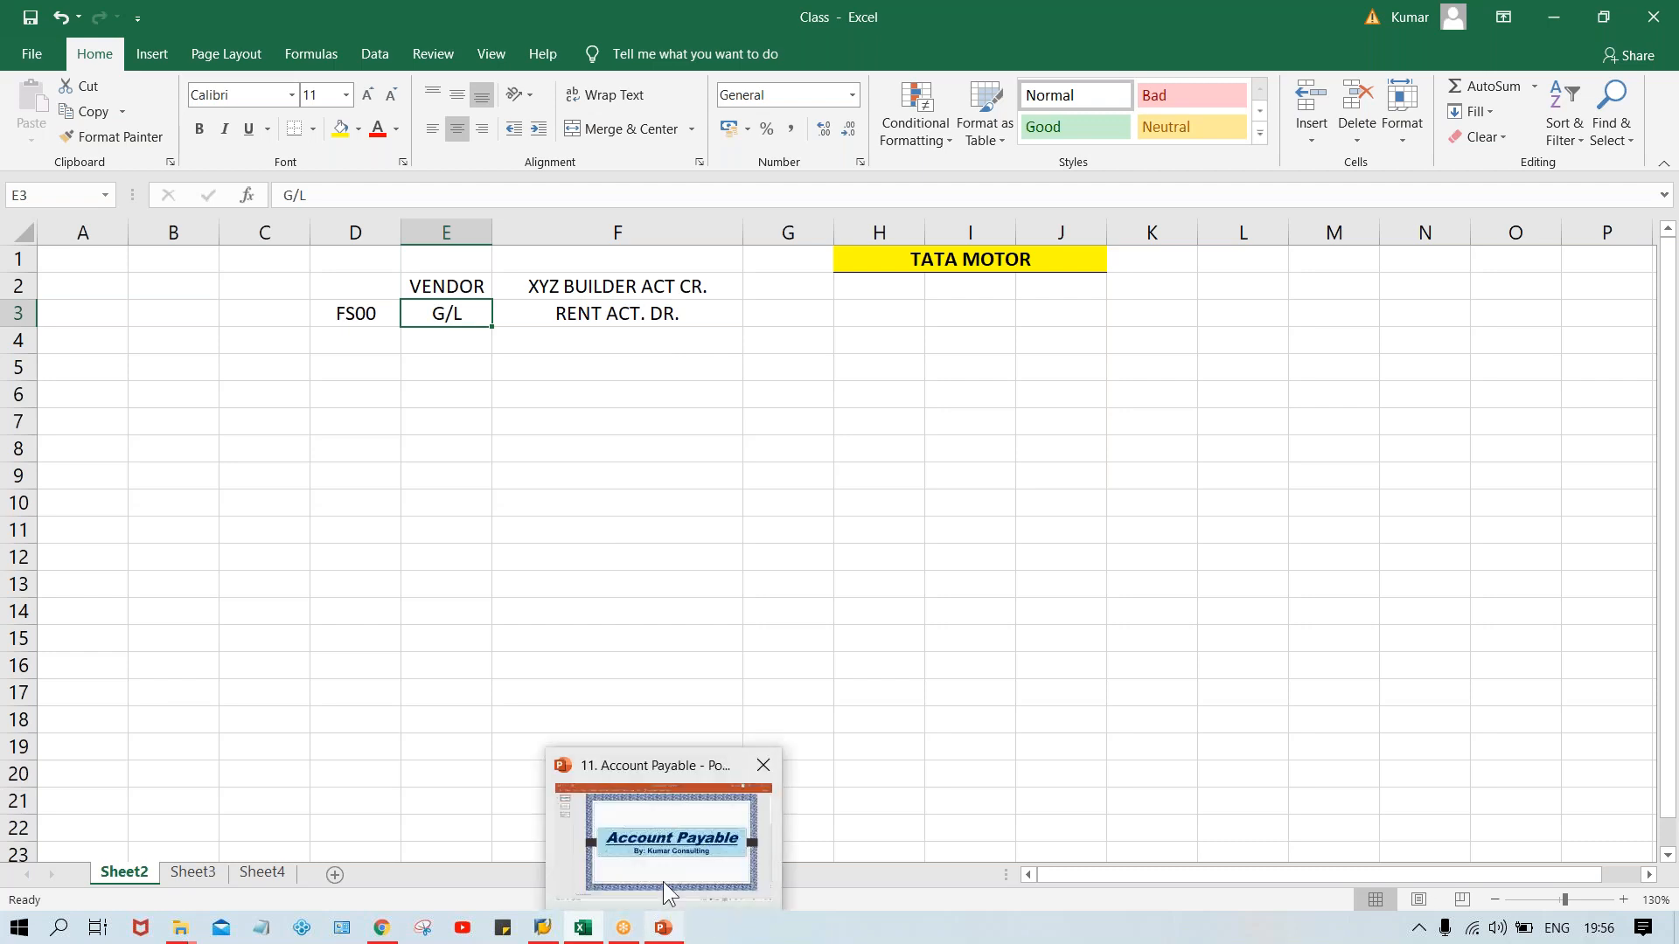
click(663, 881)
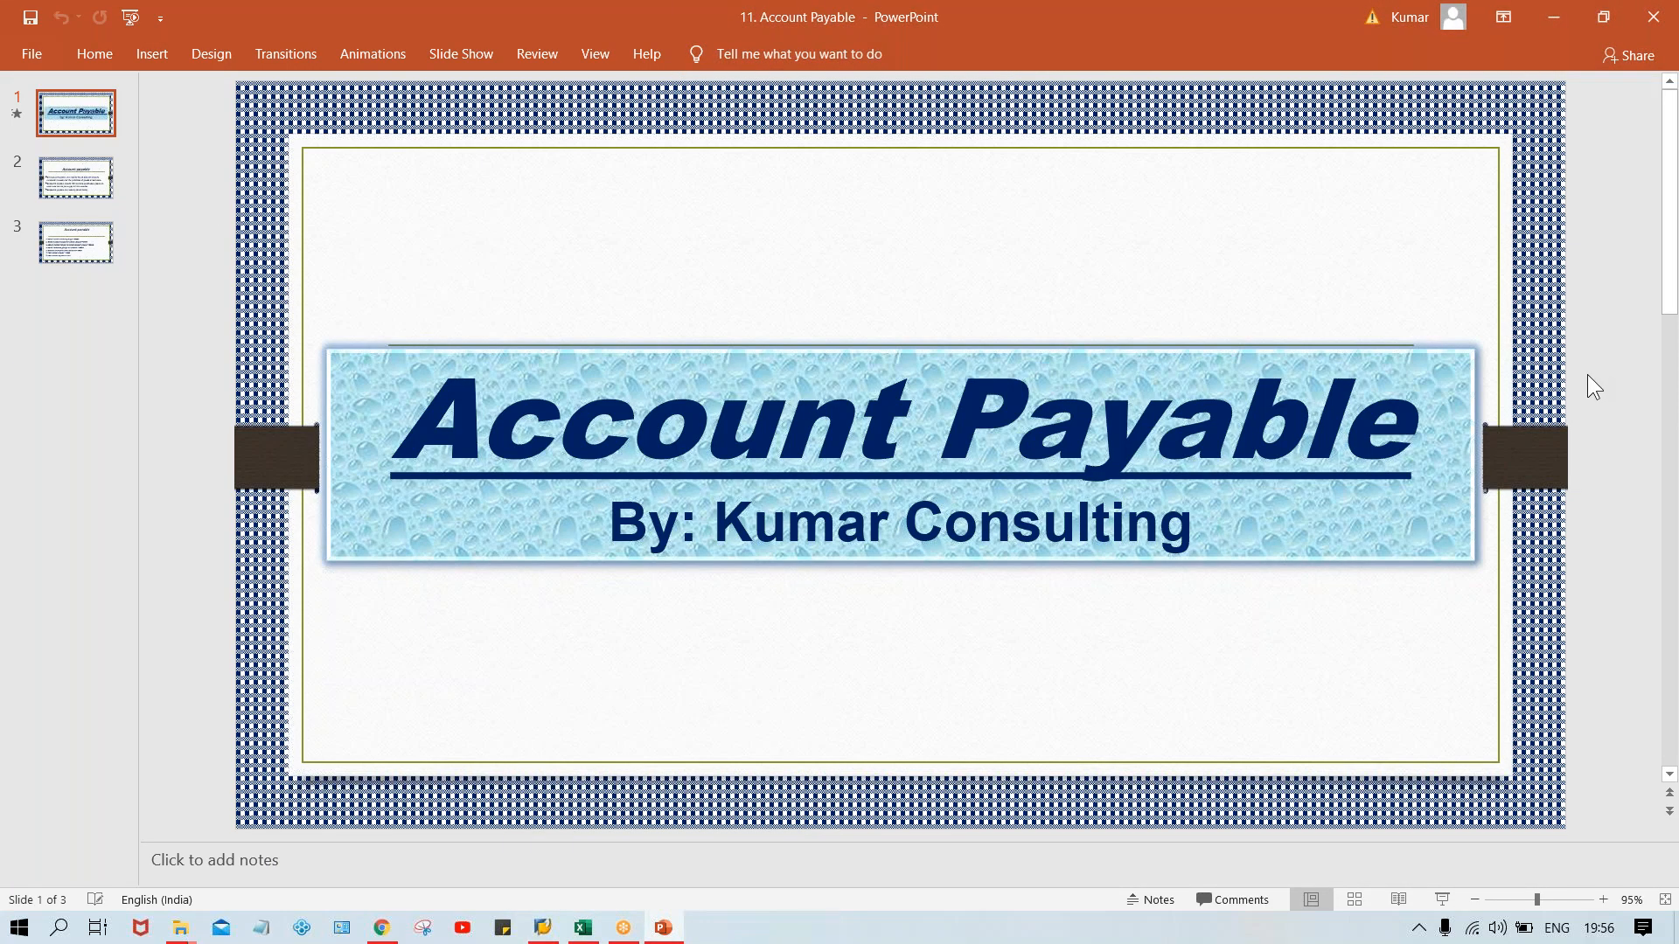
scroll(1588, 388, down, 1)
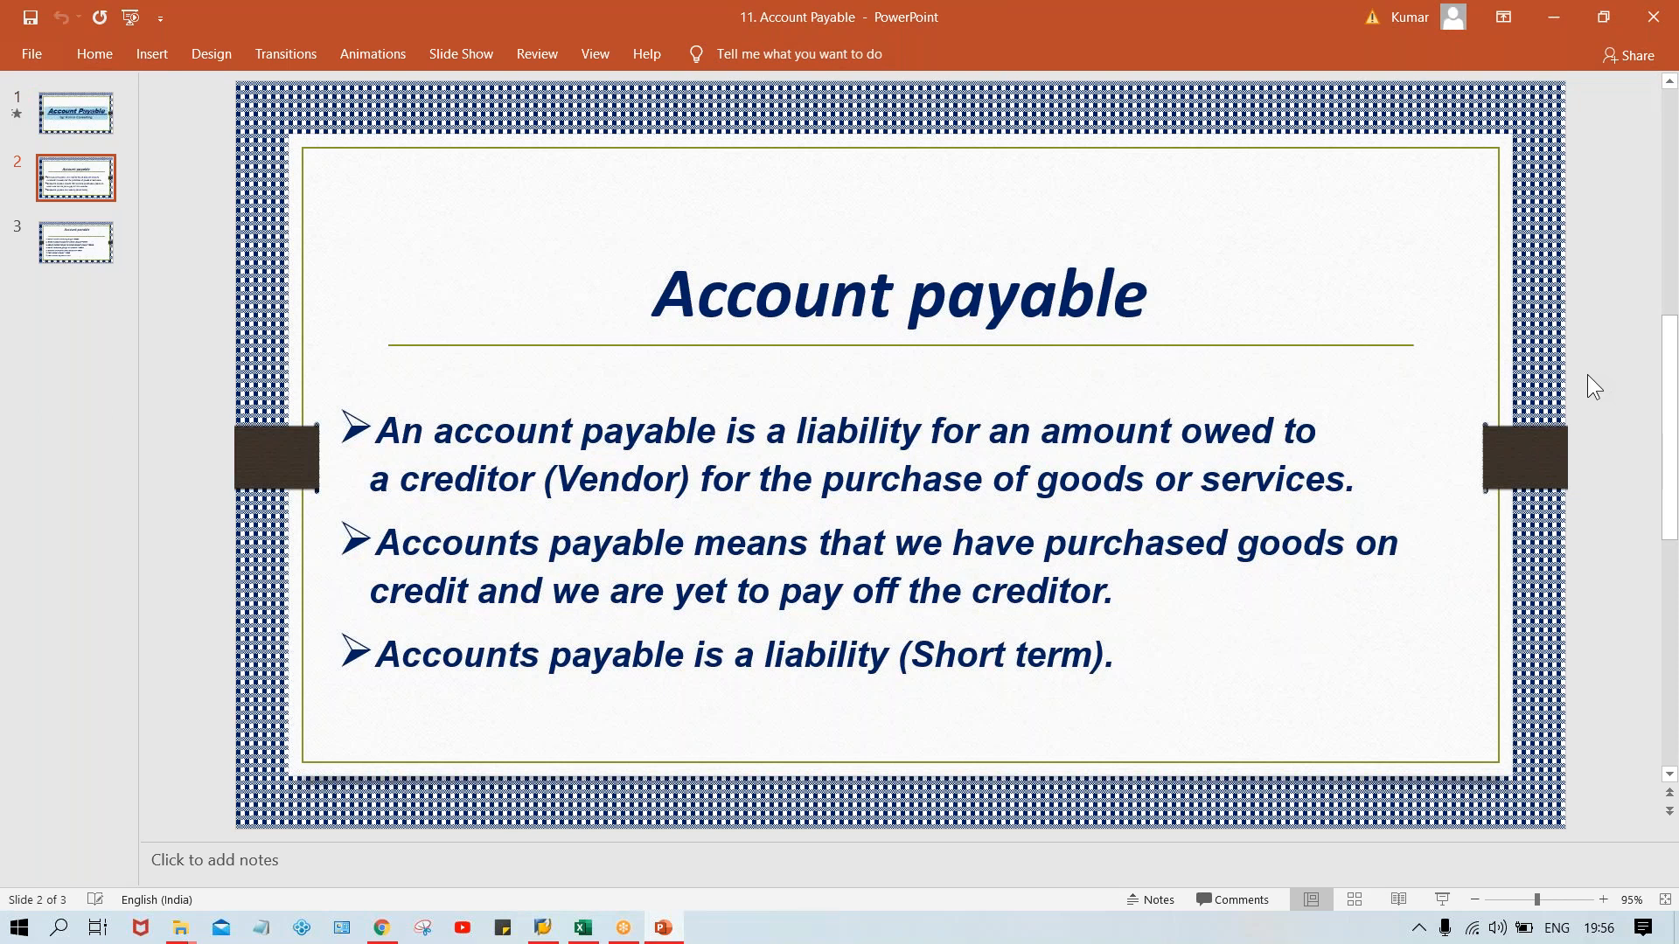
scroll(1587, 387, down, 1)
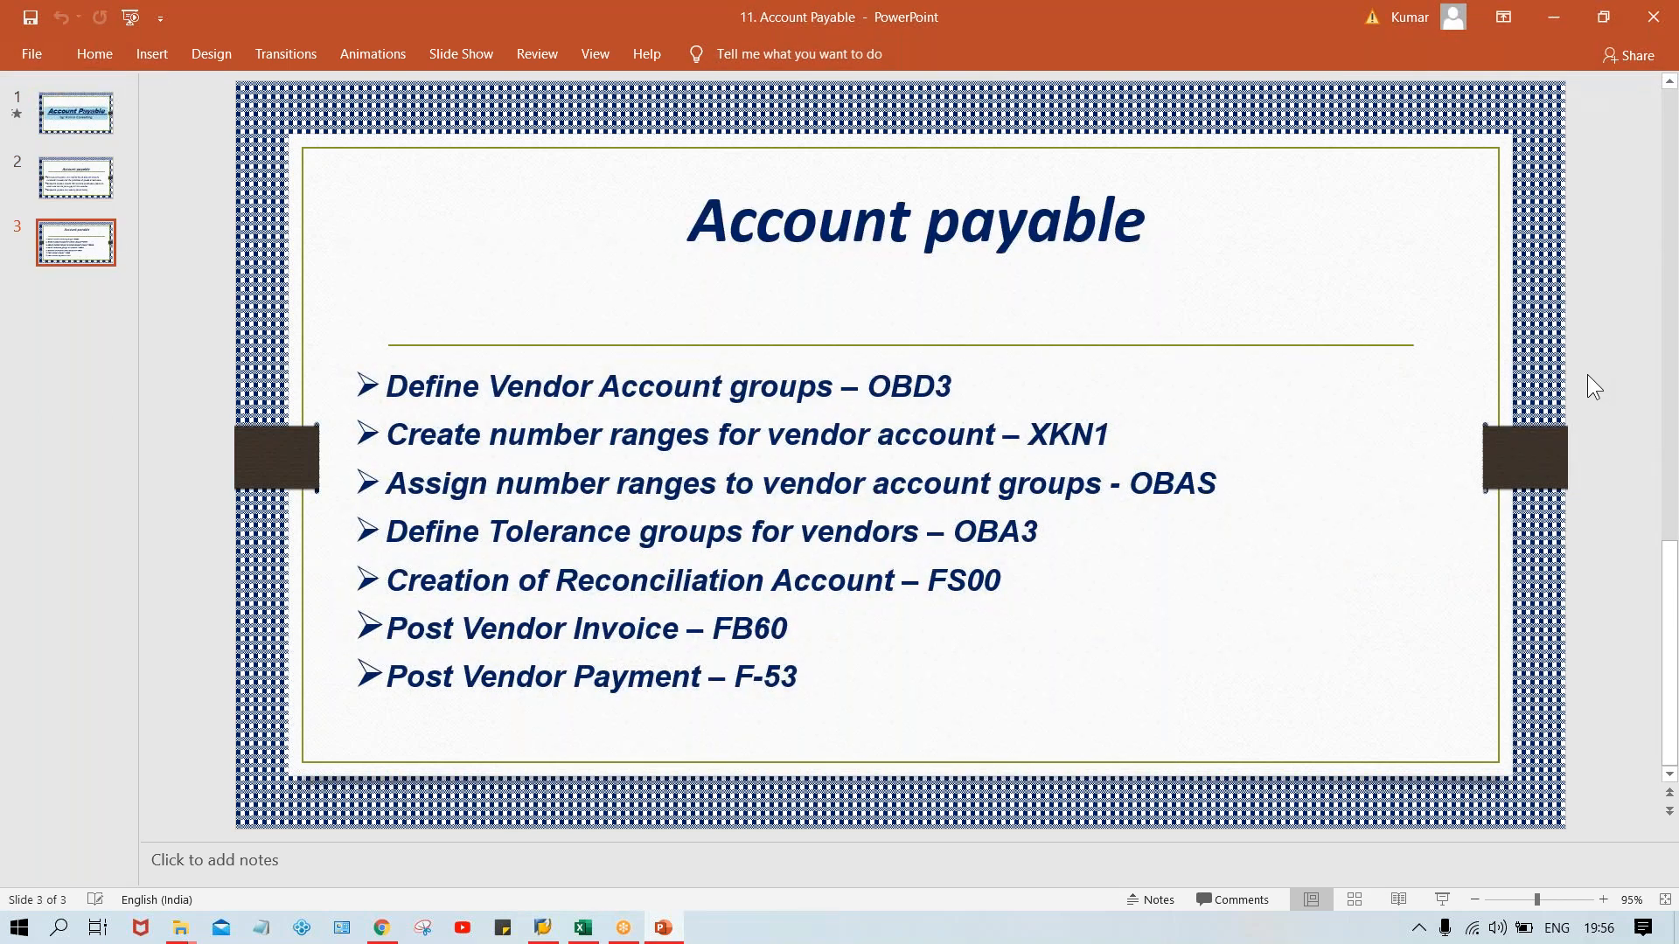
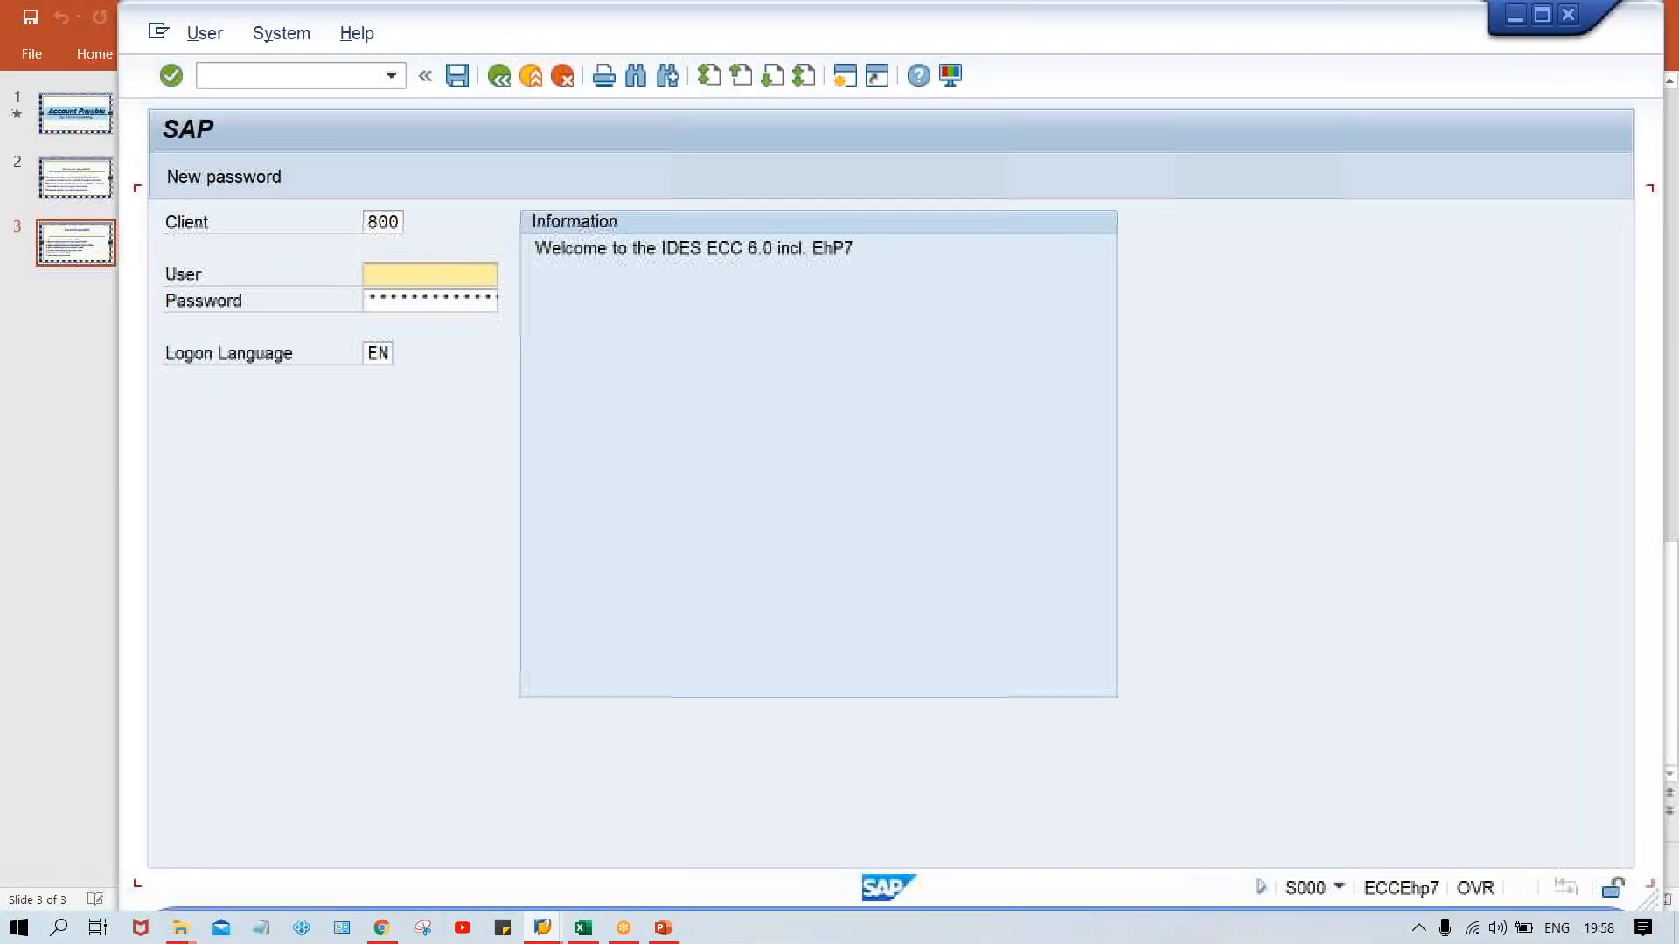
Log on to SAP client 800 by choosing the saved user ID and entering the account password.
key(space)
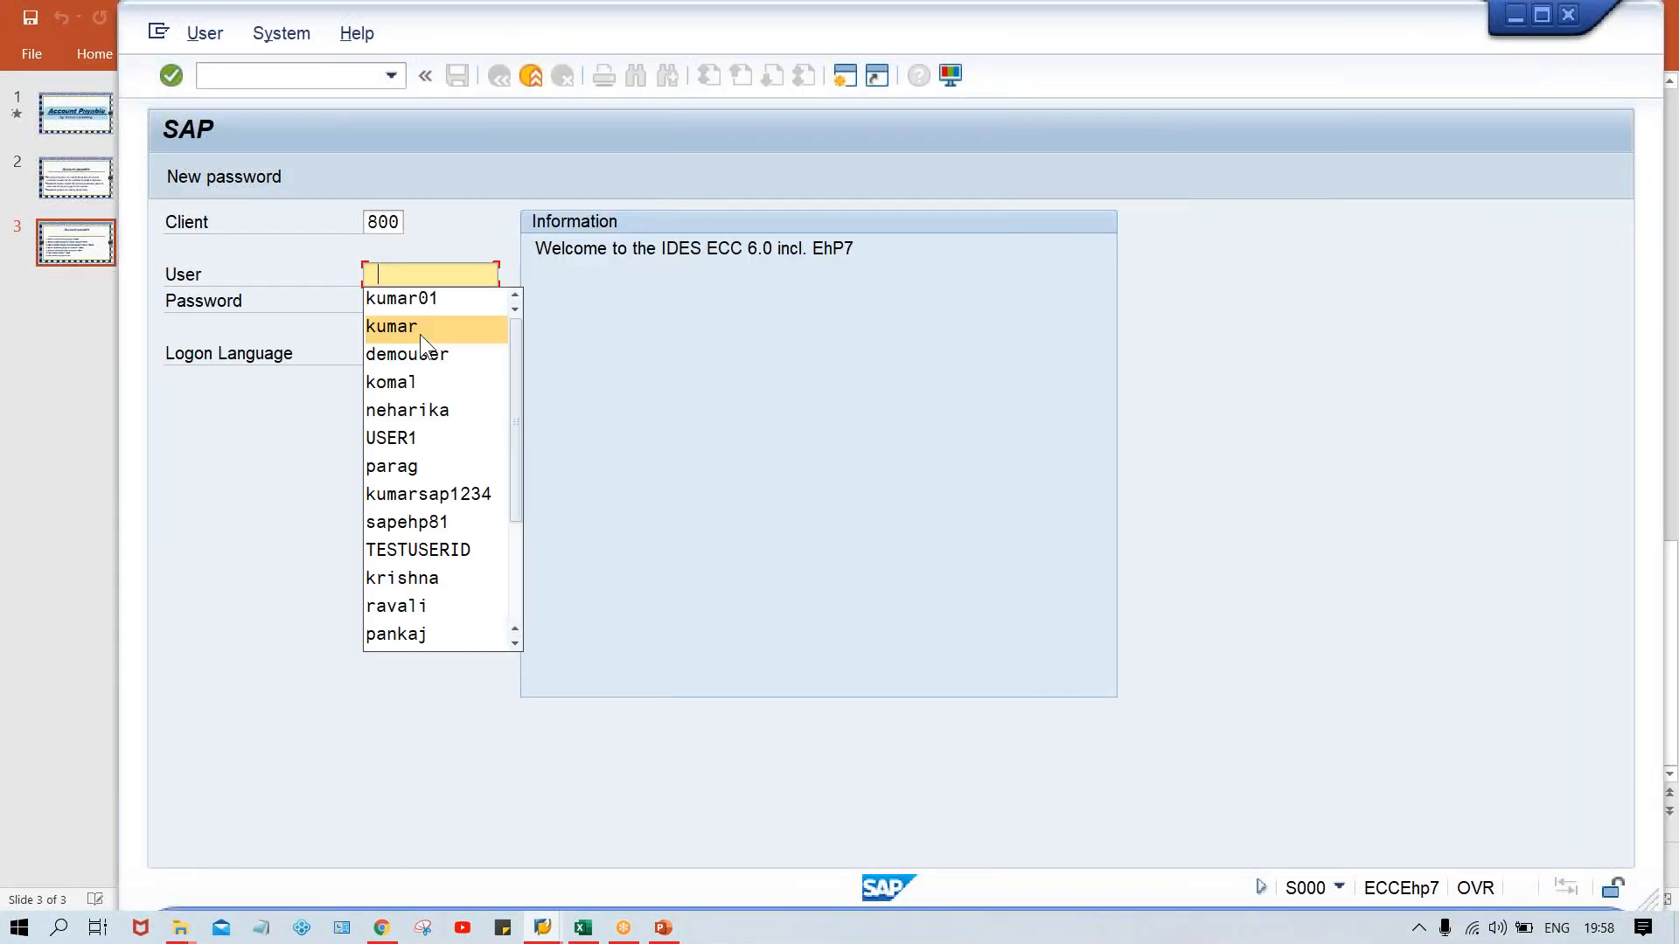
click(410, 340)
key(Tab)
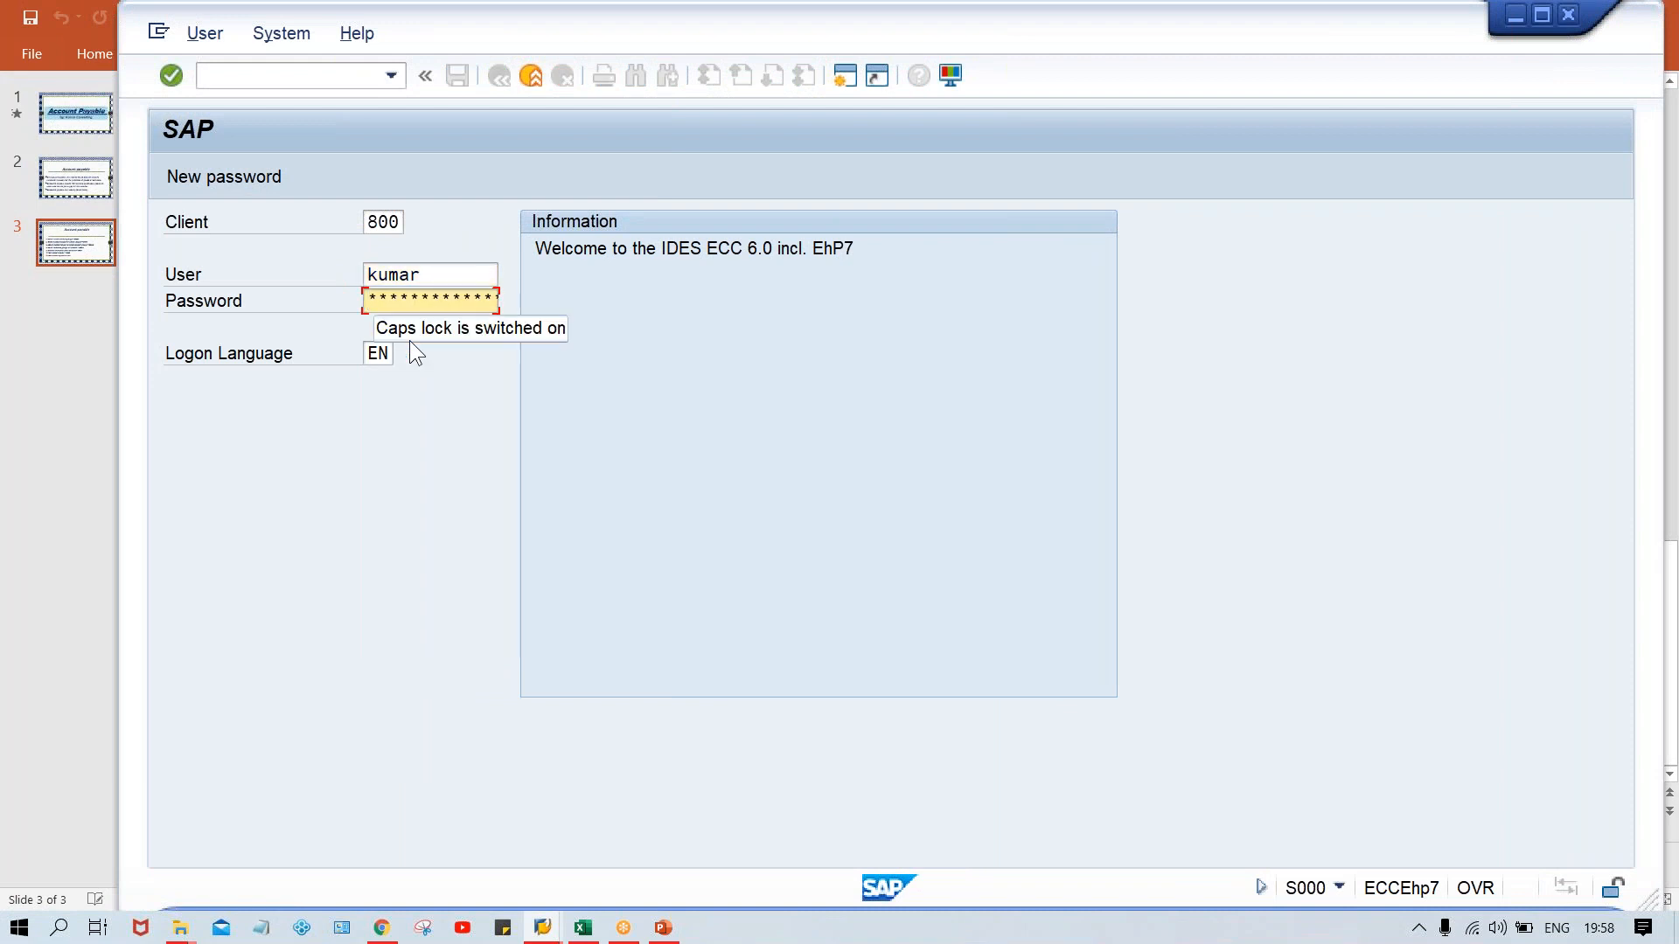
key(Caps_Lock)
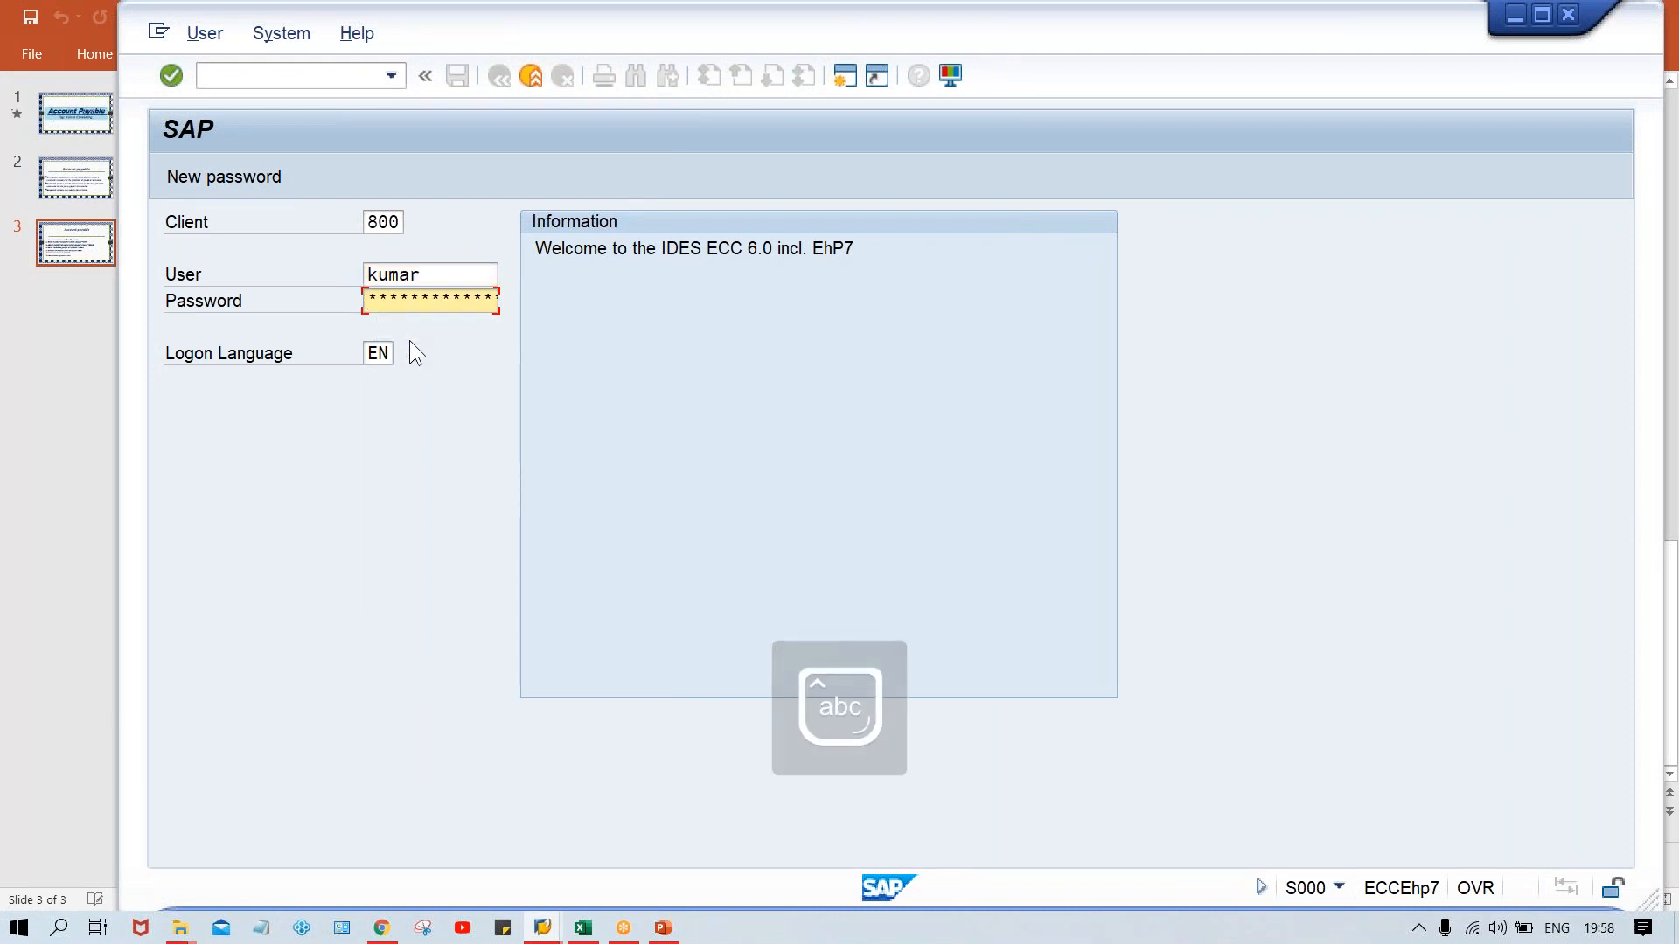
key(Return)
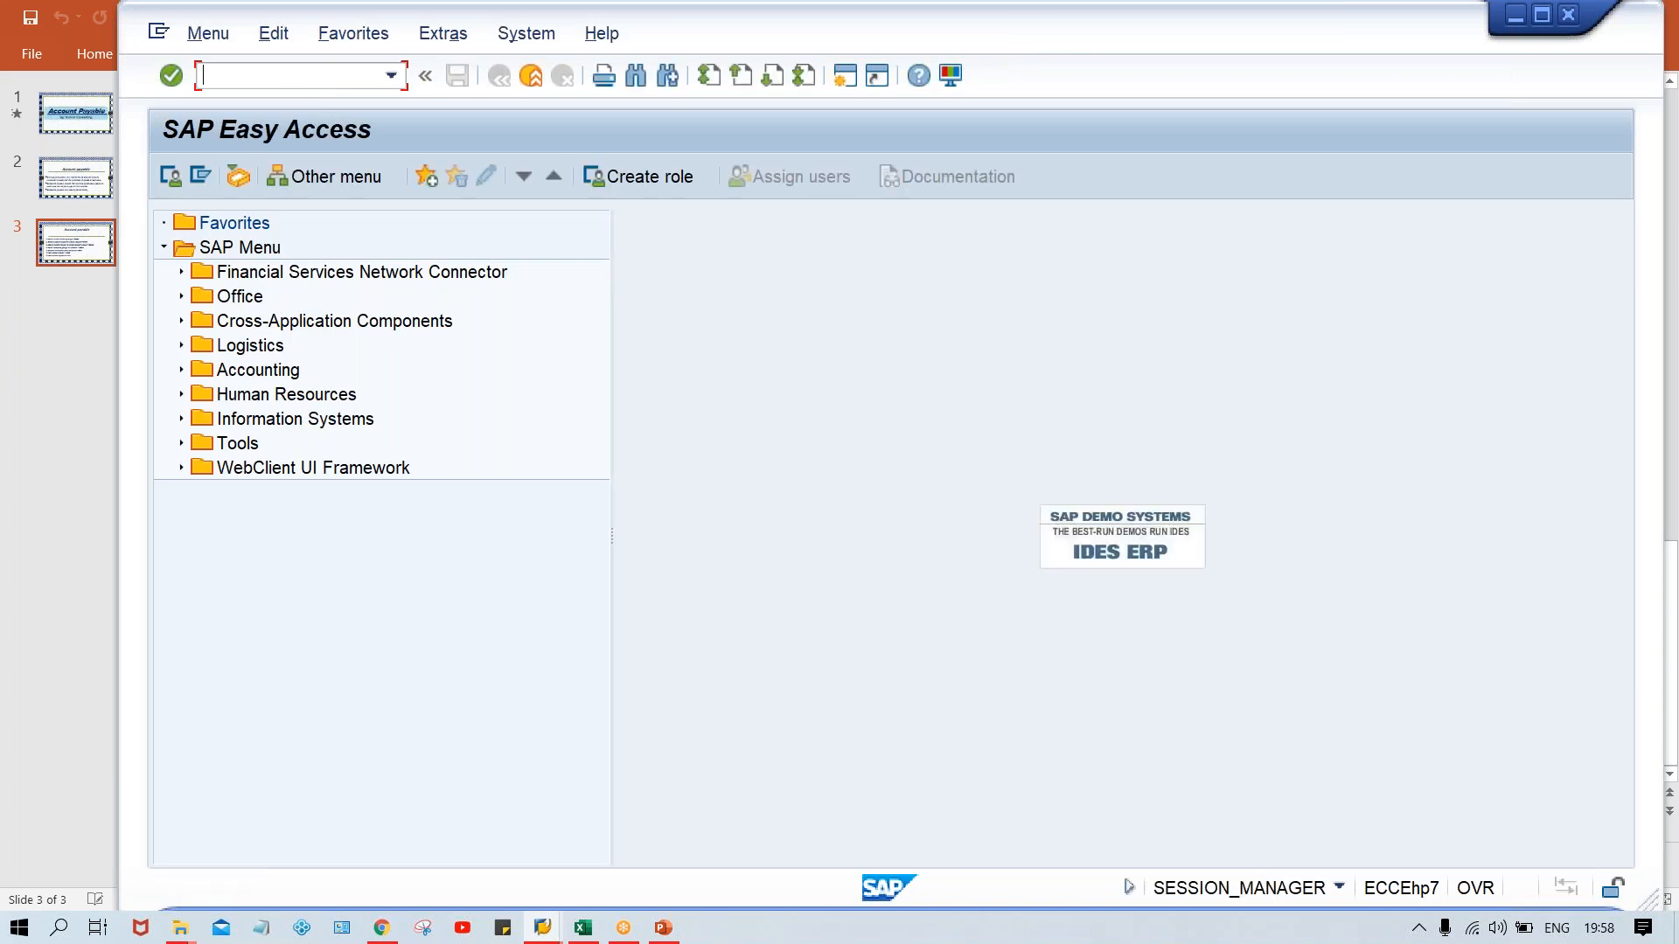
key(Caps_Lock)
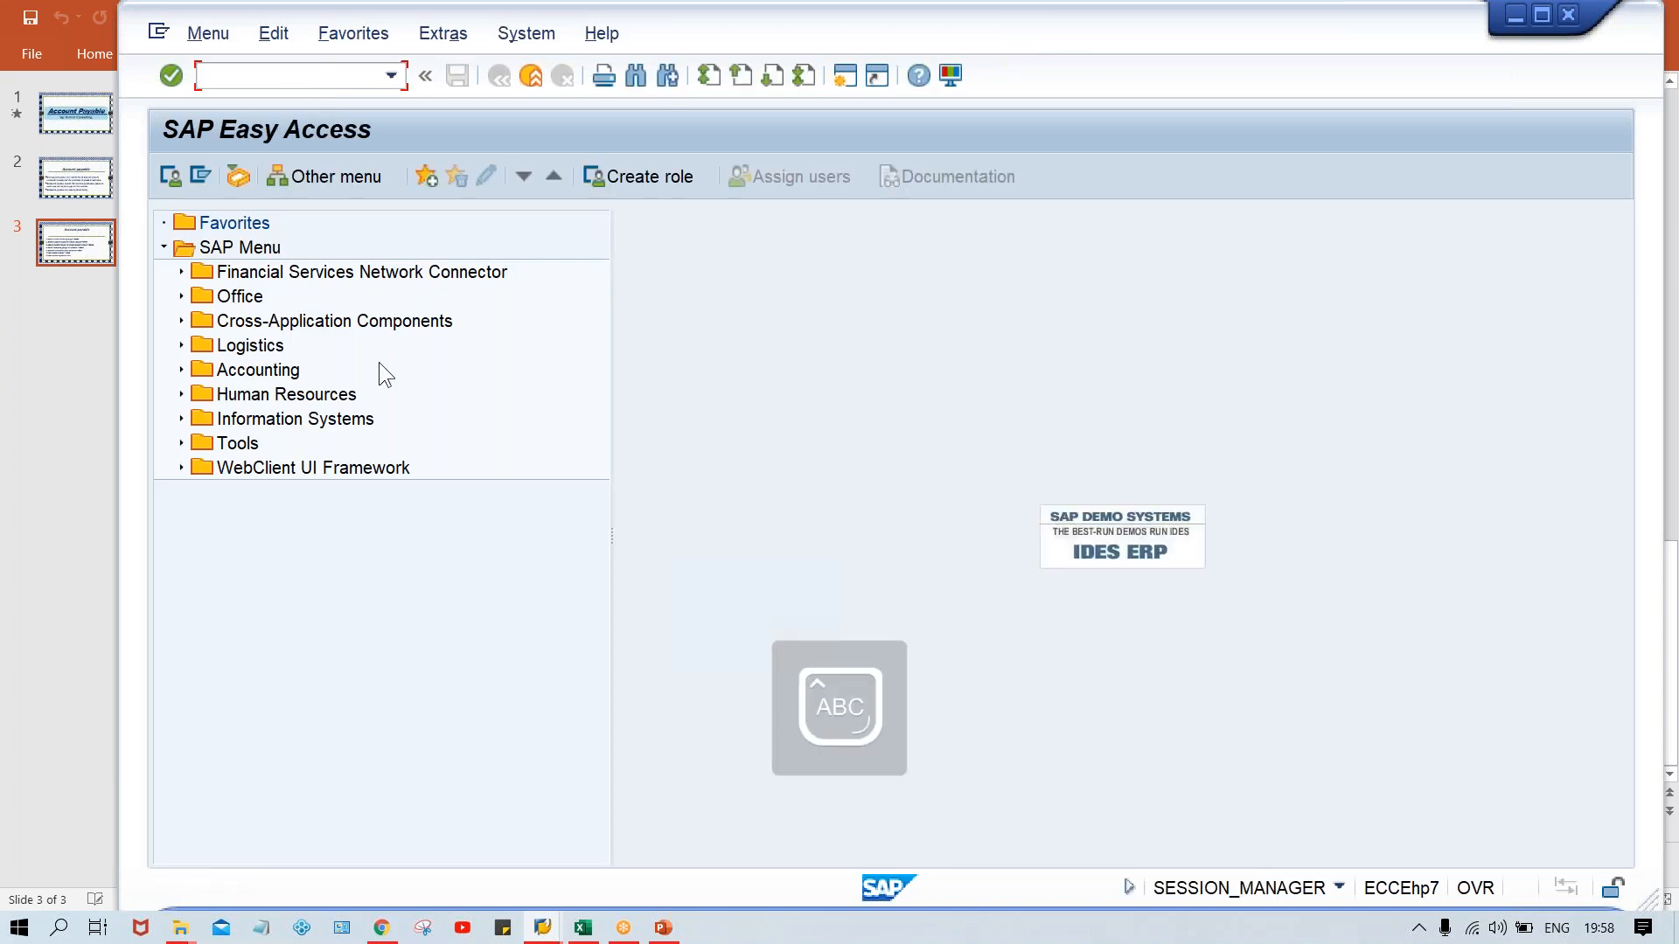
Check the transaction code list in the Account Payable presentation, then switch to SAP Easy Access and run transaction OBD3.
click(664, 929)
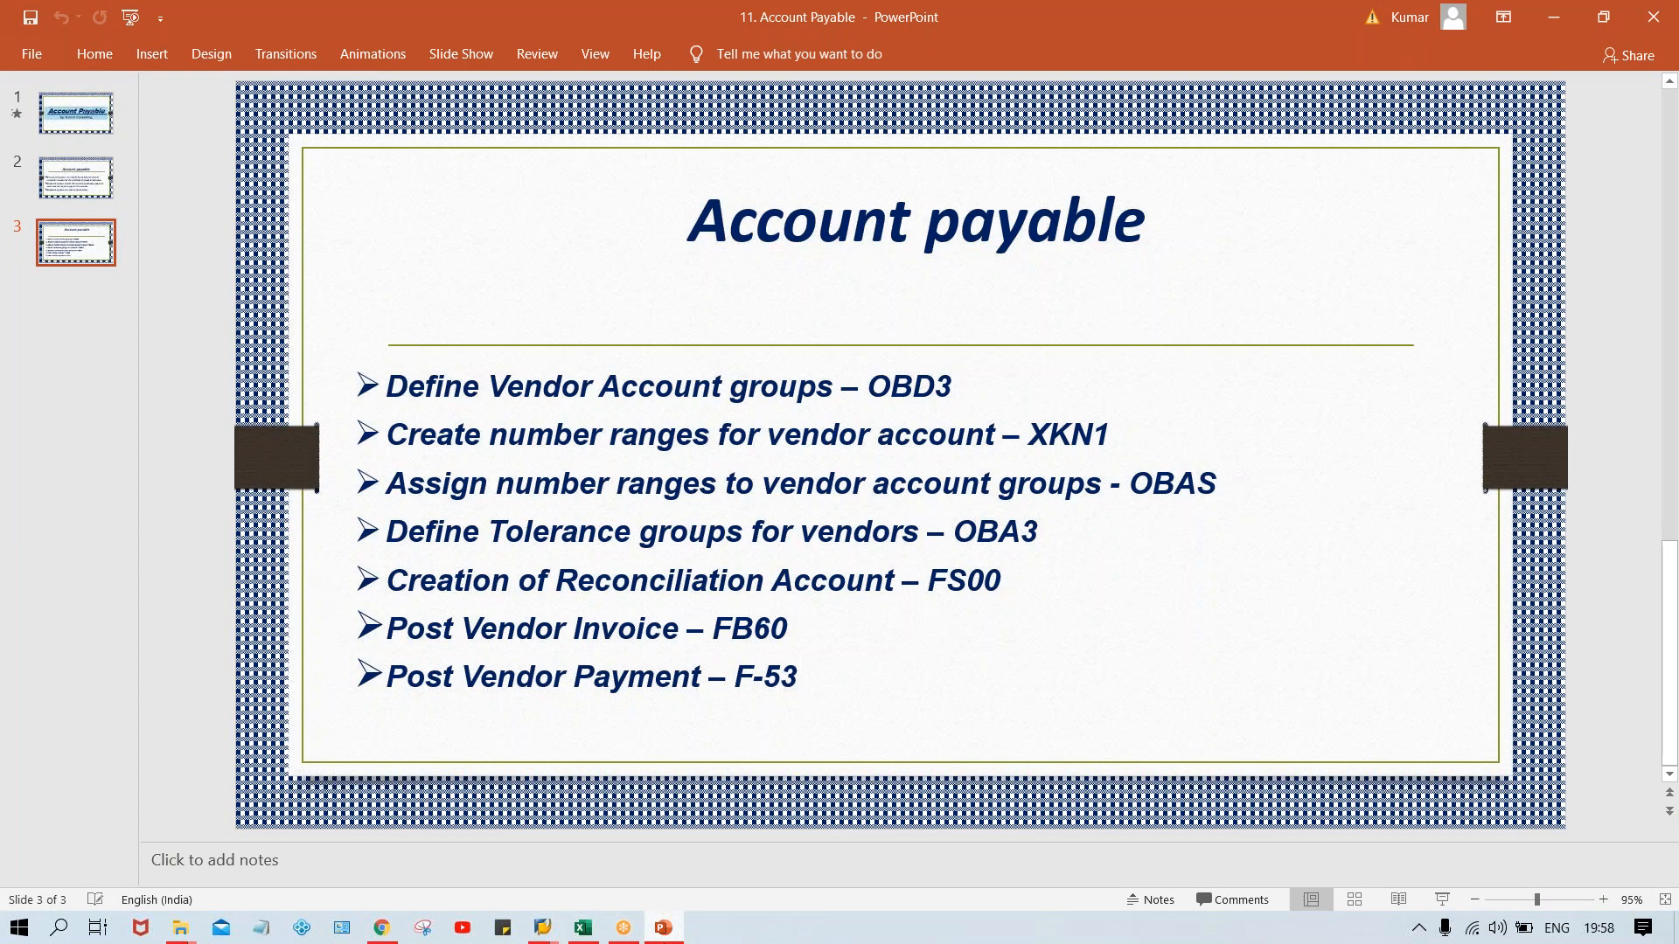
mouse_move(542, 929)
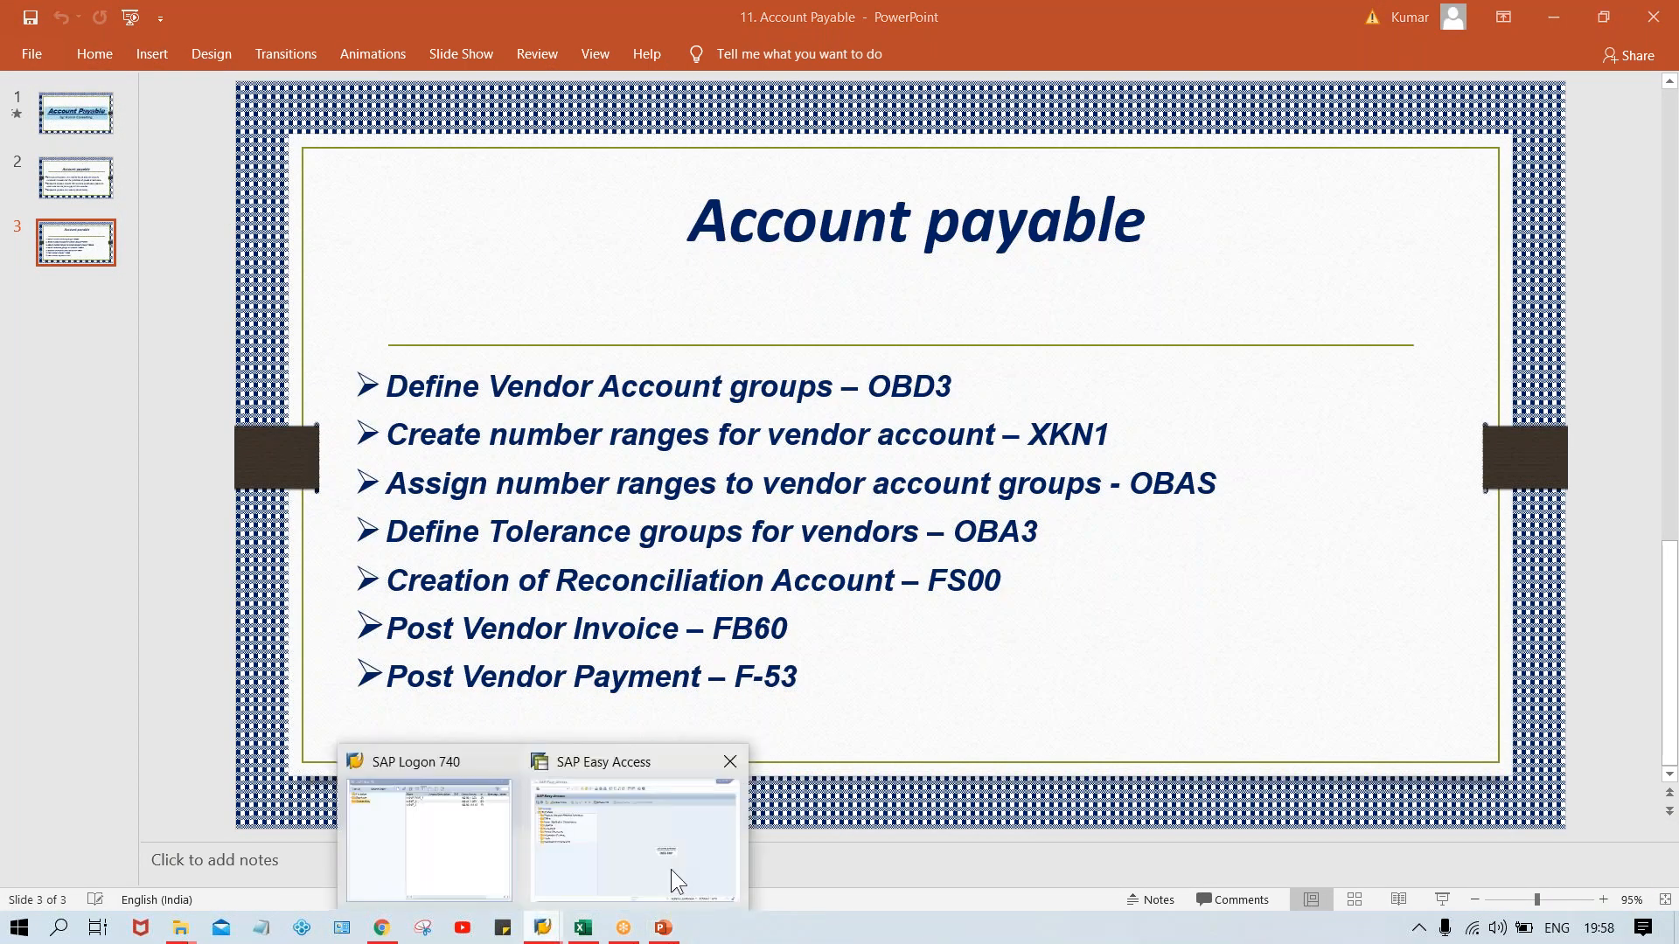
click(670, 869)
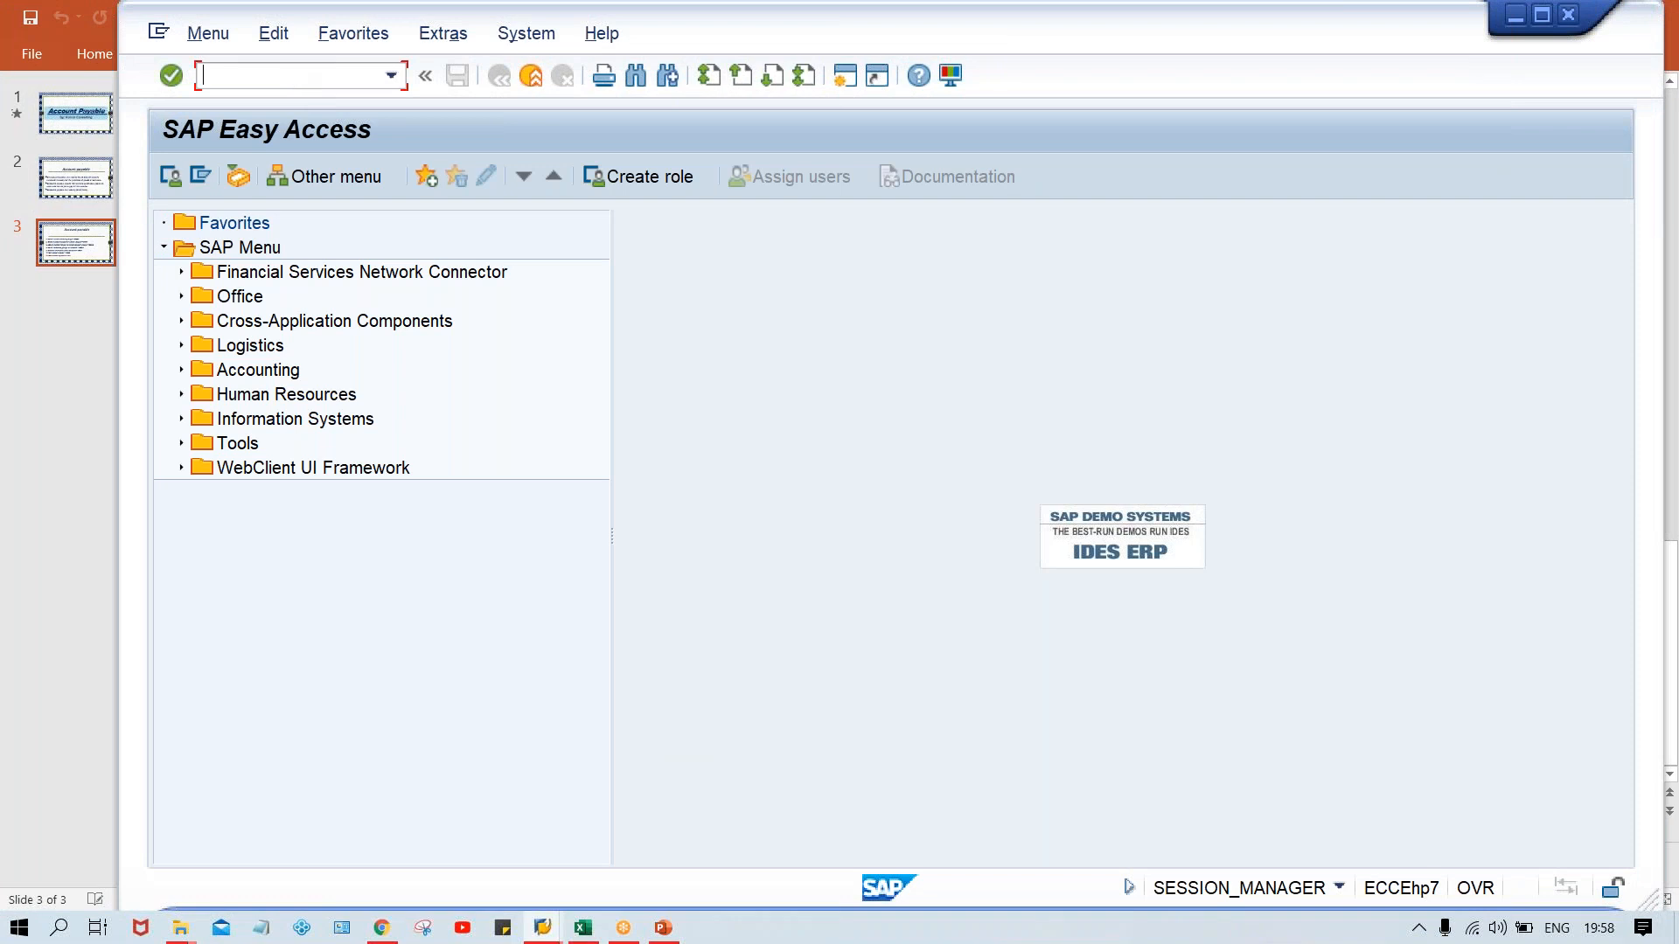
text(OBD3)
key(Return)
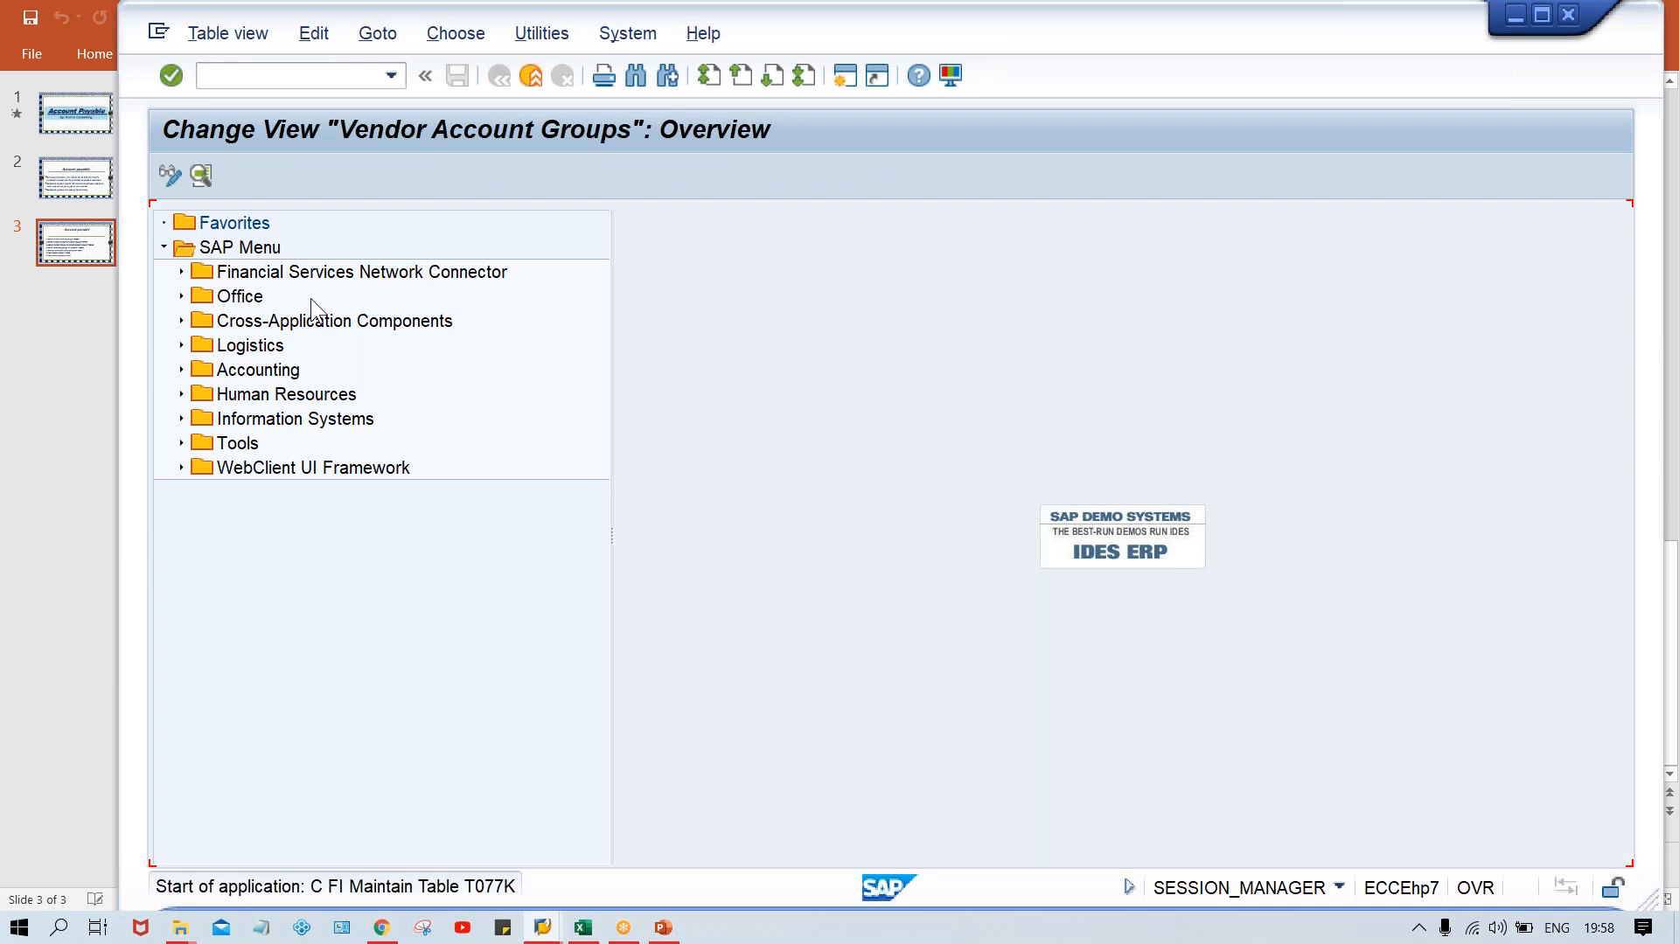
Create vendor account group TM00 with the meaning TATA MOTOR and save it, accepting the customizing request.
click(279, 173)
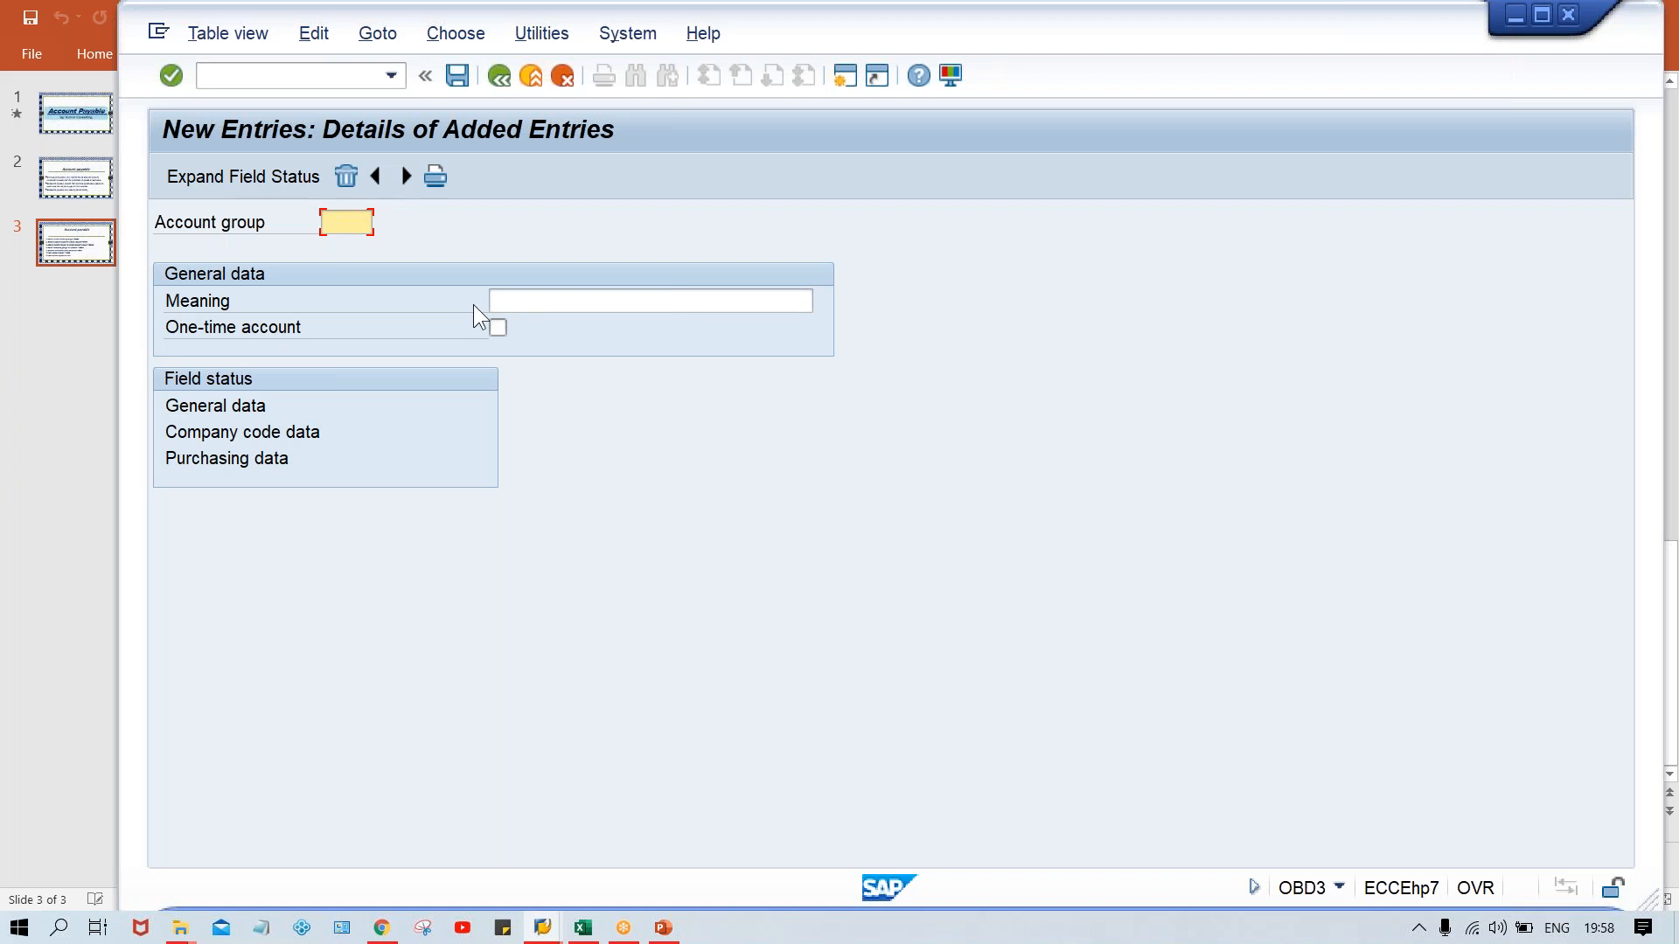
text(TM)
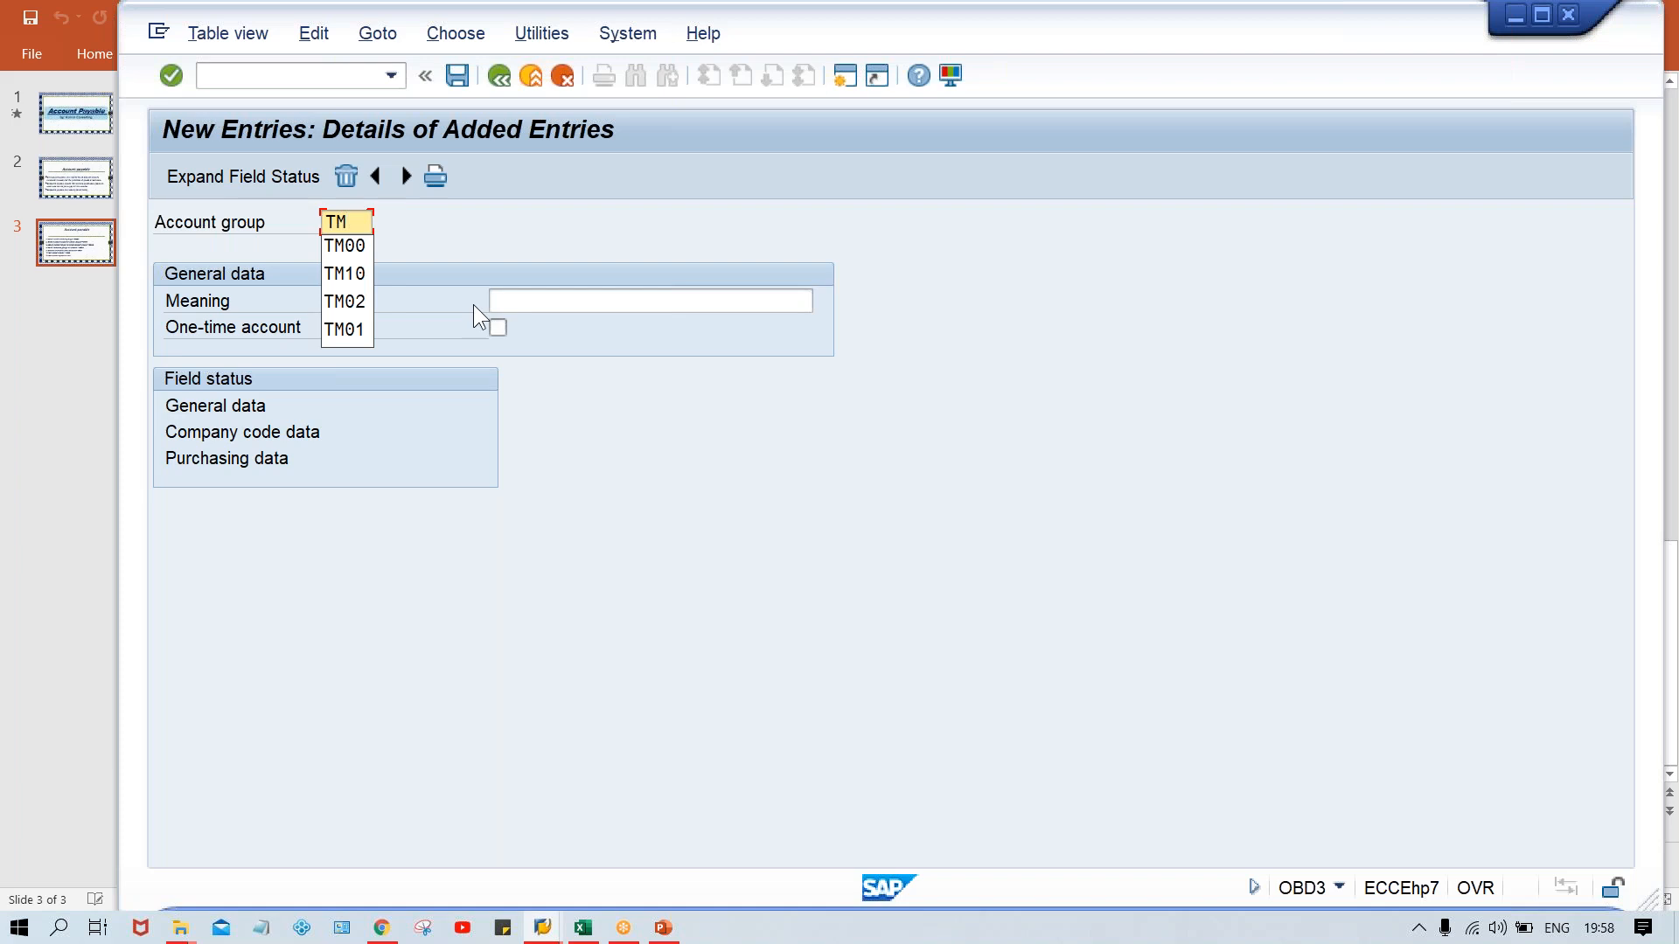
text(00)
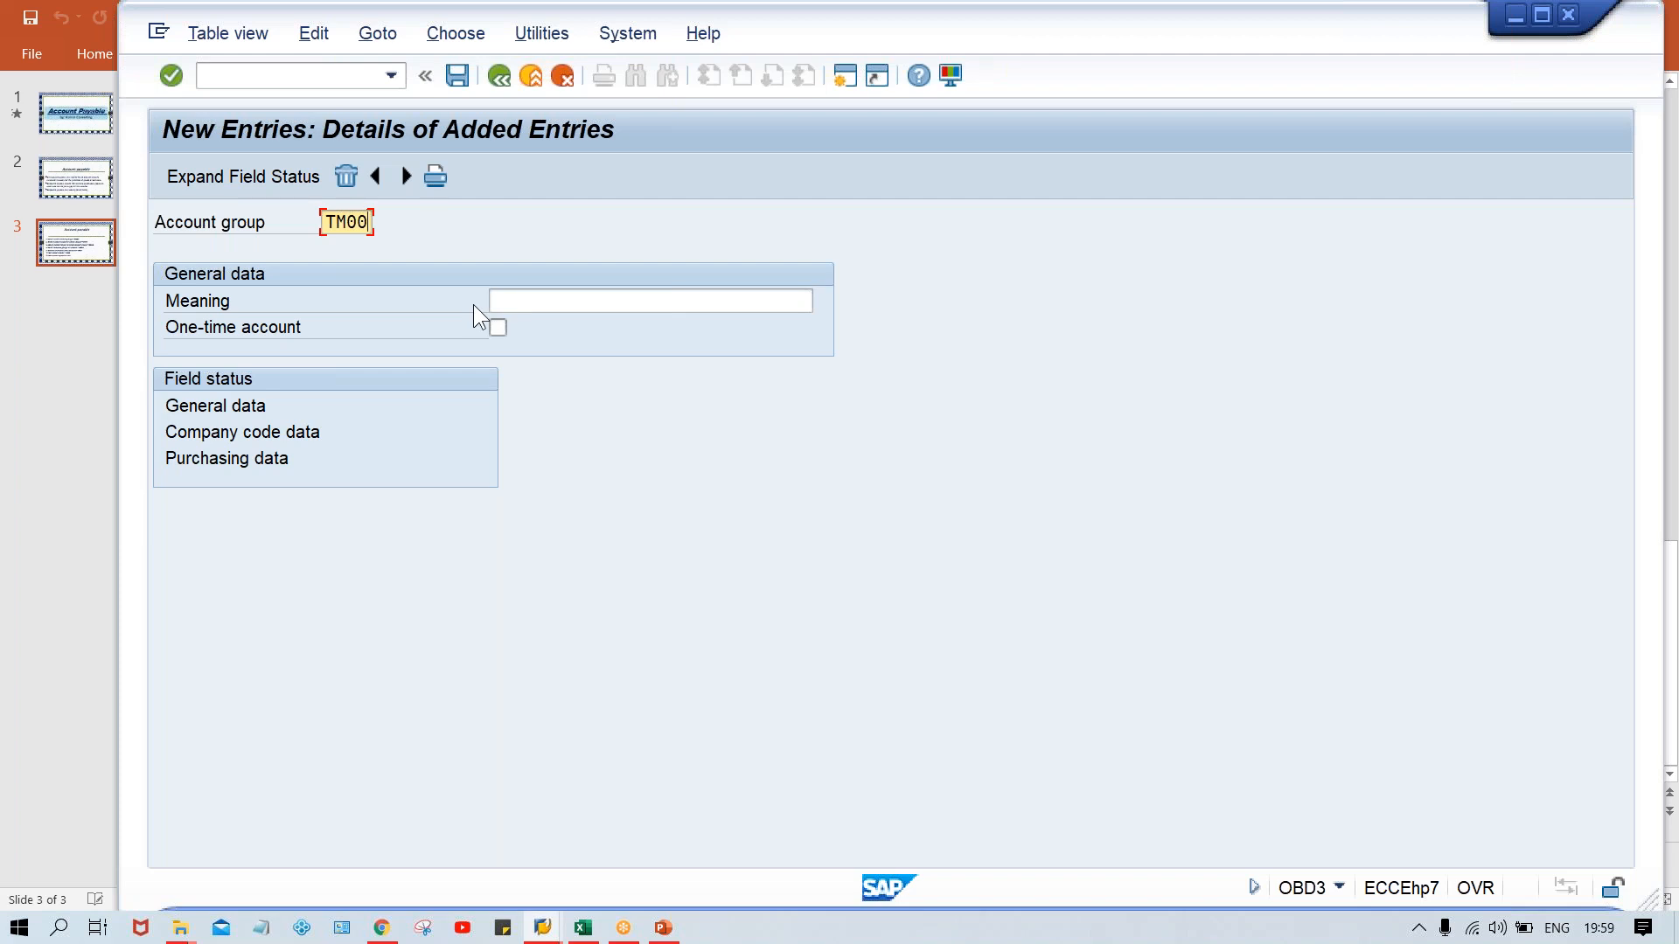
key(Tab)
text(TA)
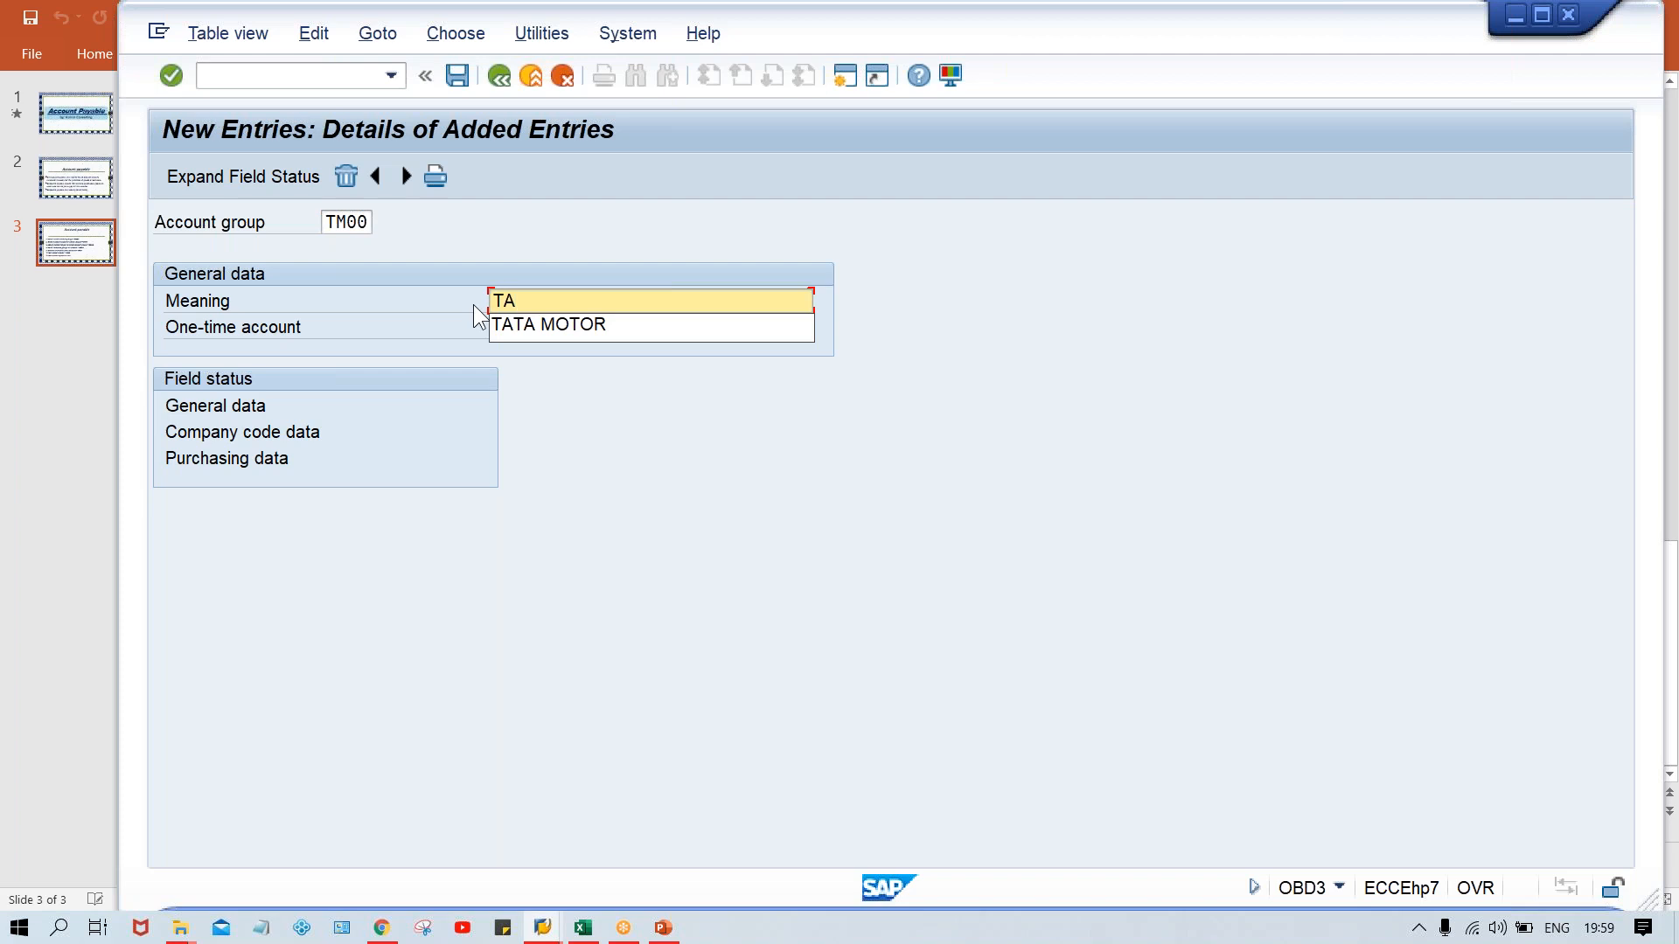
key(Down)
key(Return)
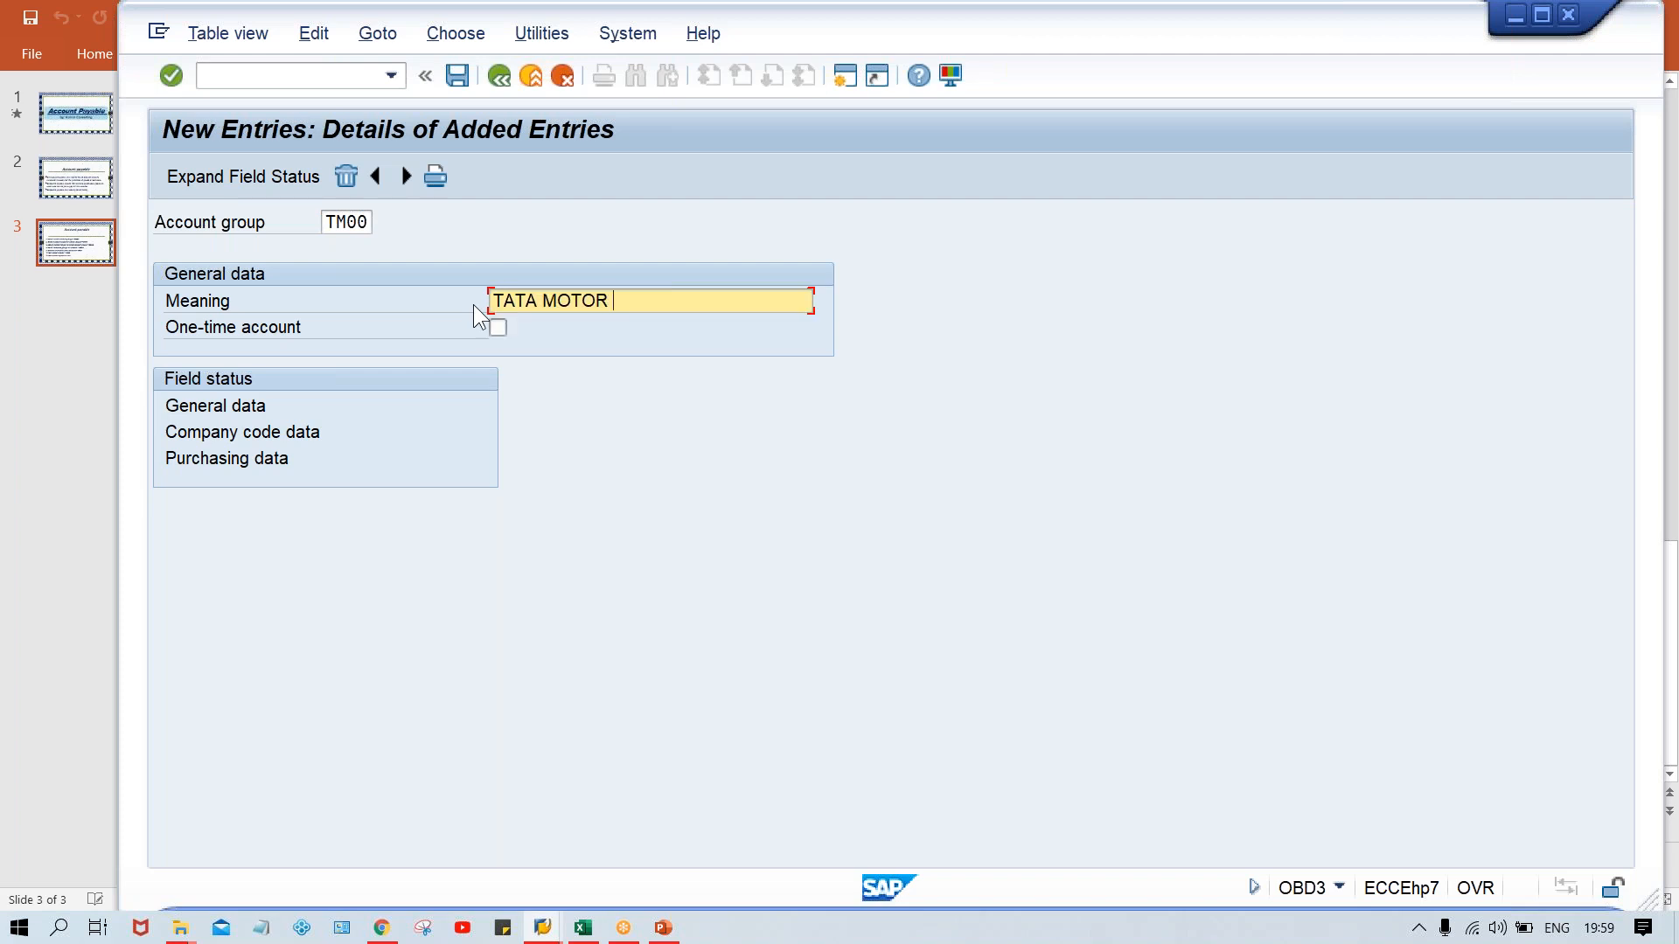
key(Return)
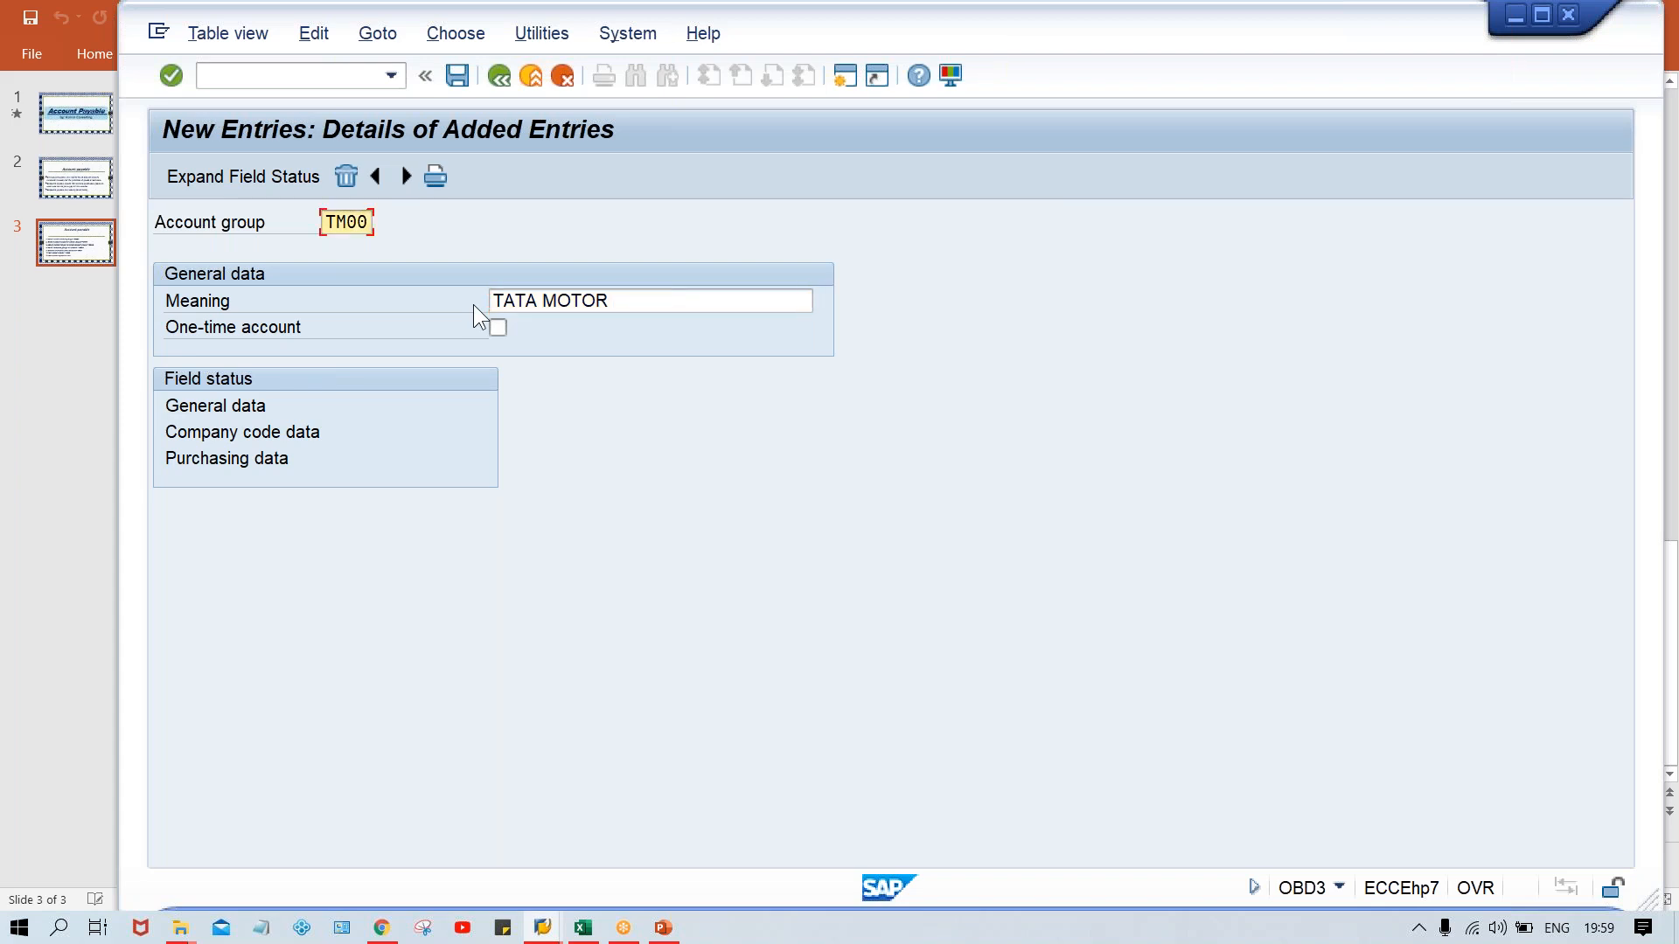
key(ctrl+s)
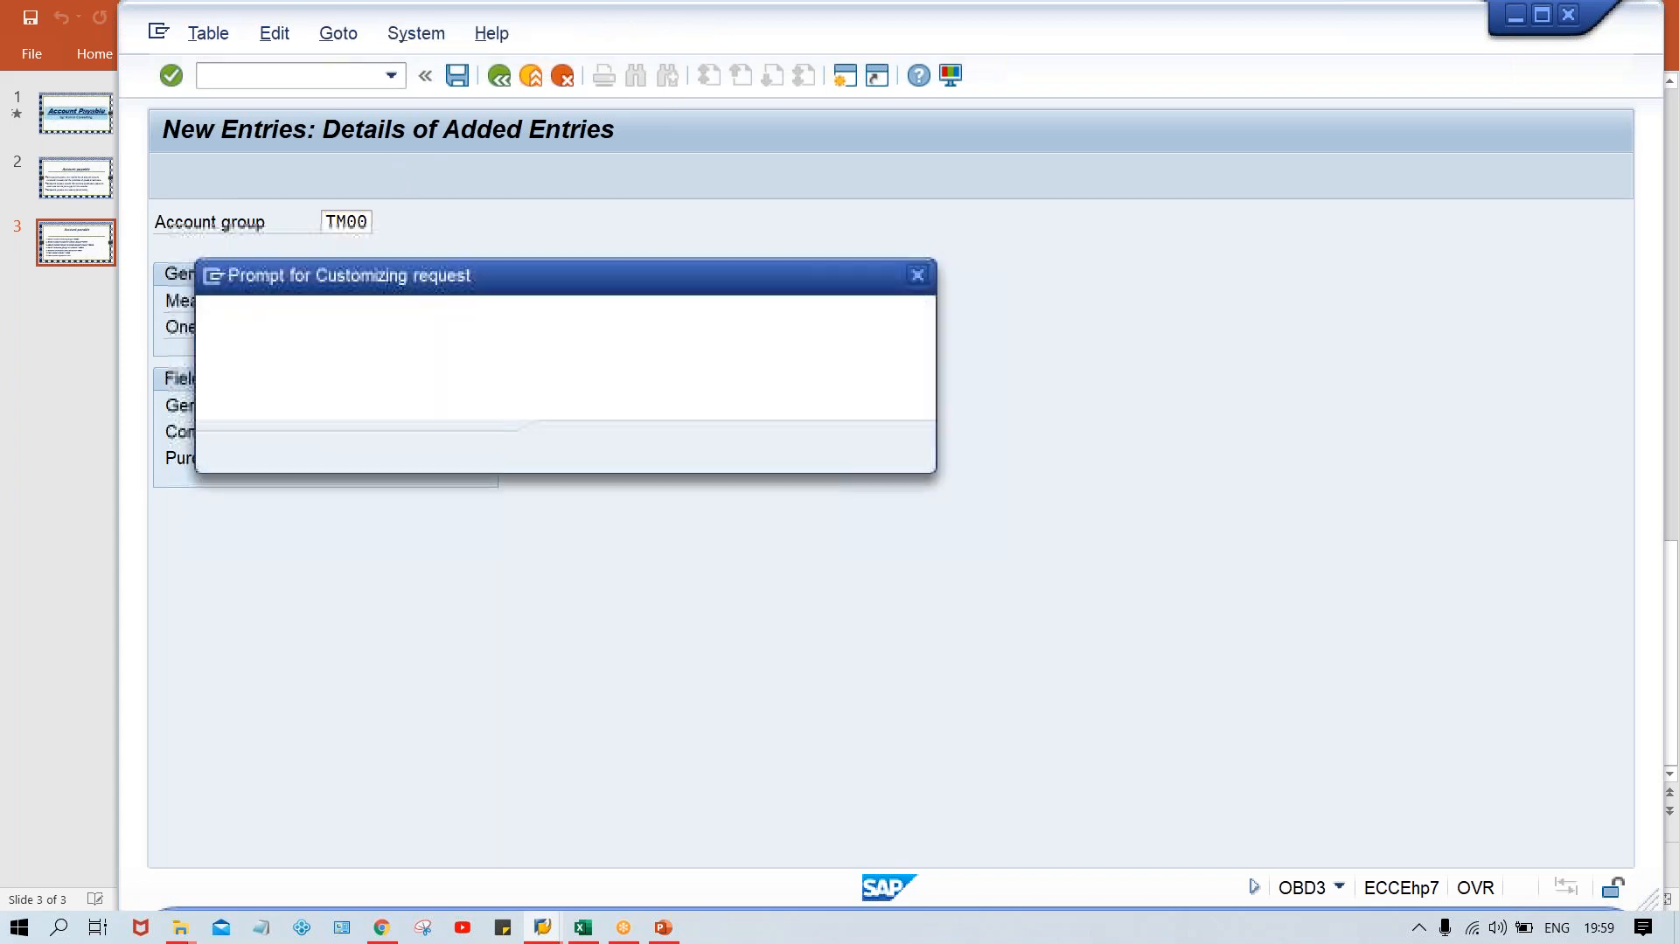
key(Return)
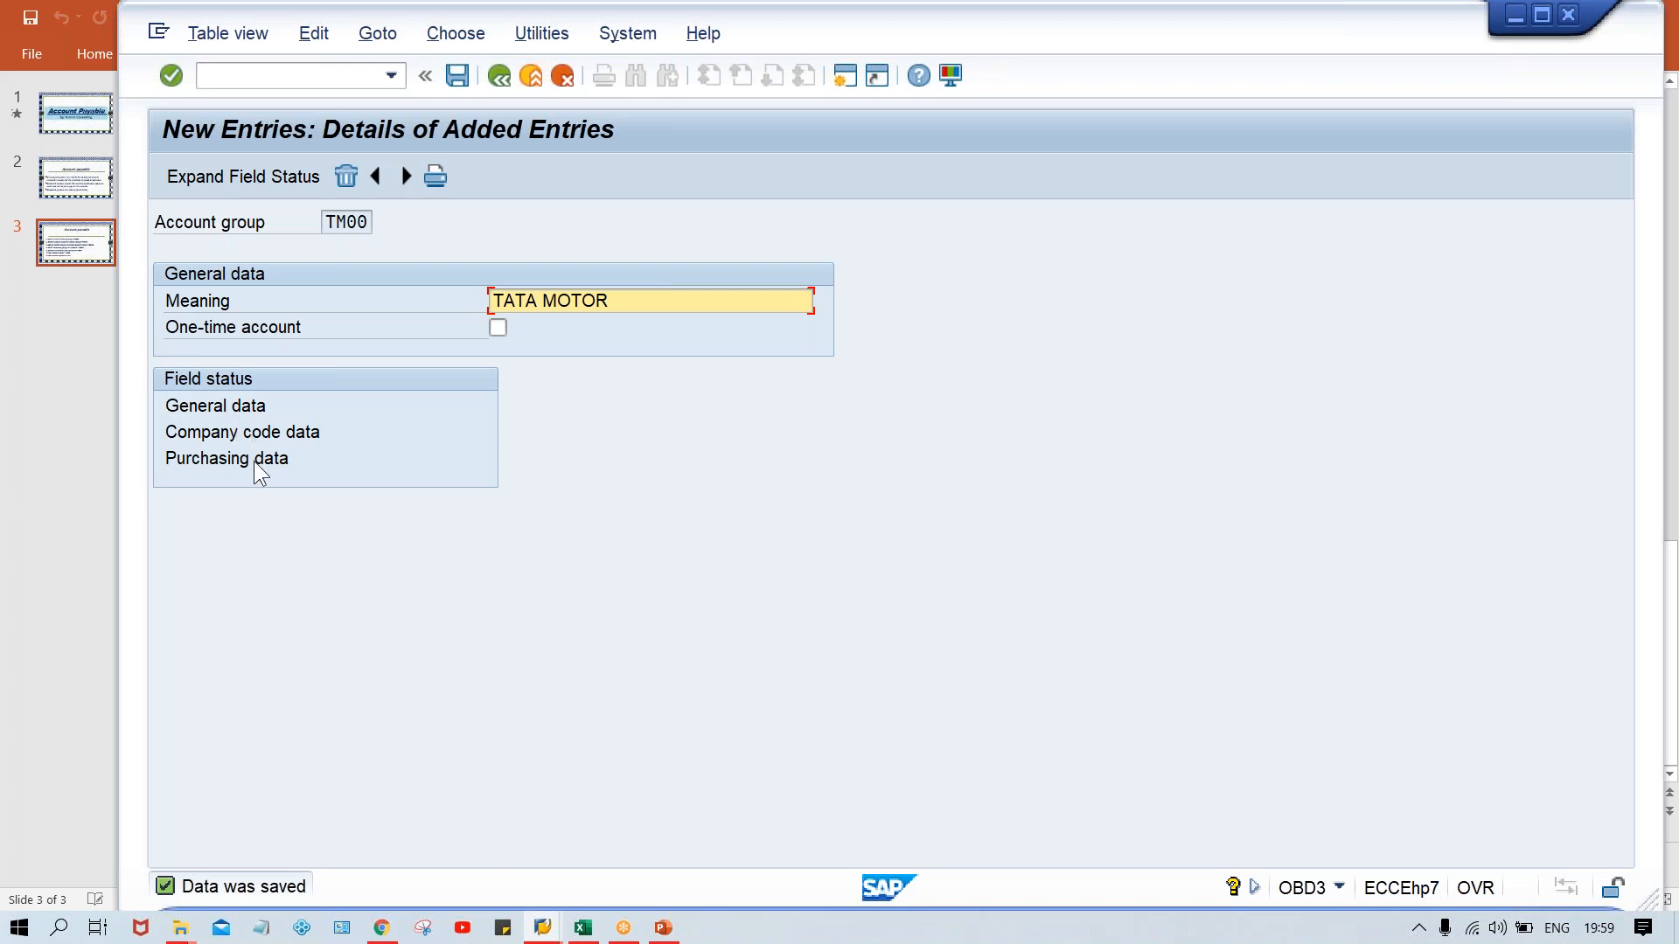
Examine the Address field status settings under TM00's general data, return to the account group's details and save.
double_click(207, 405)
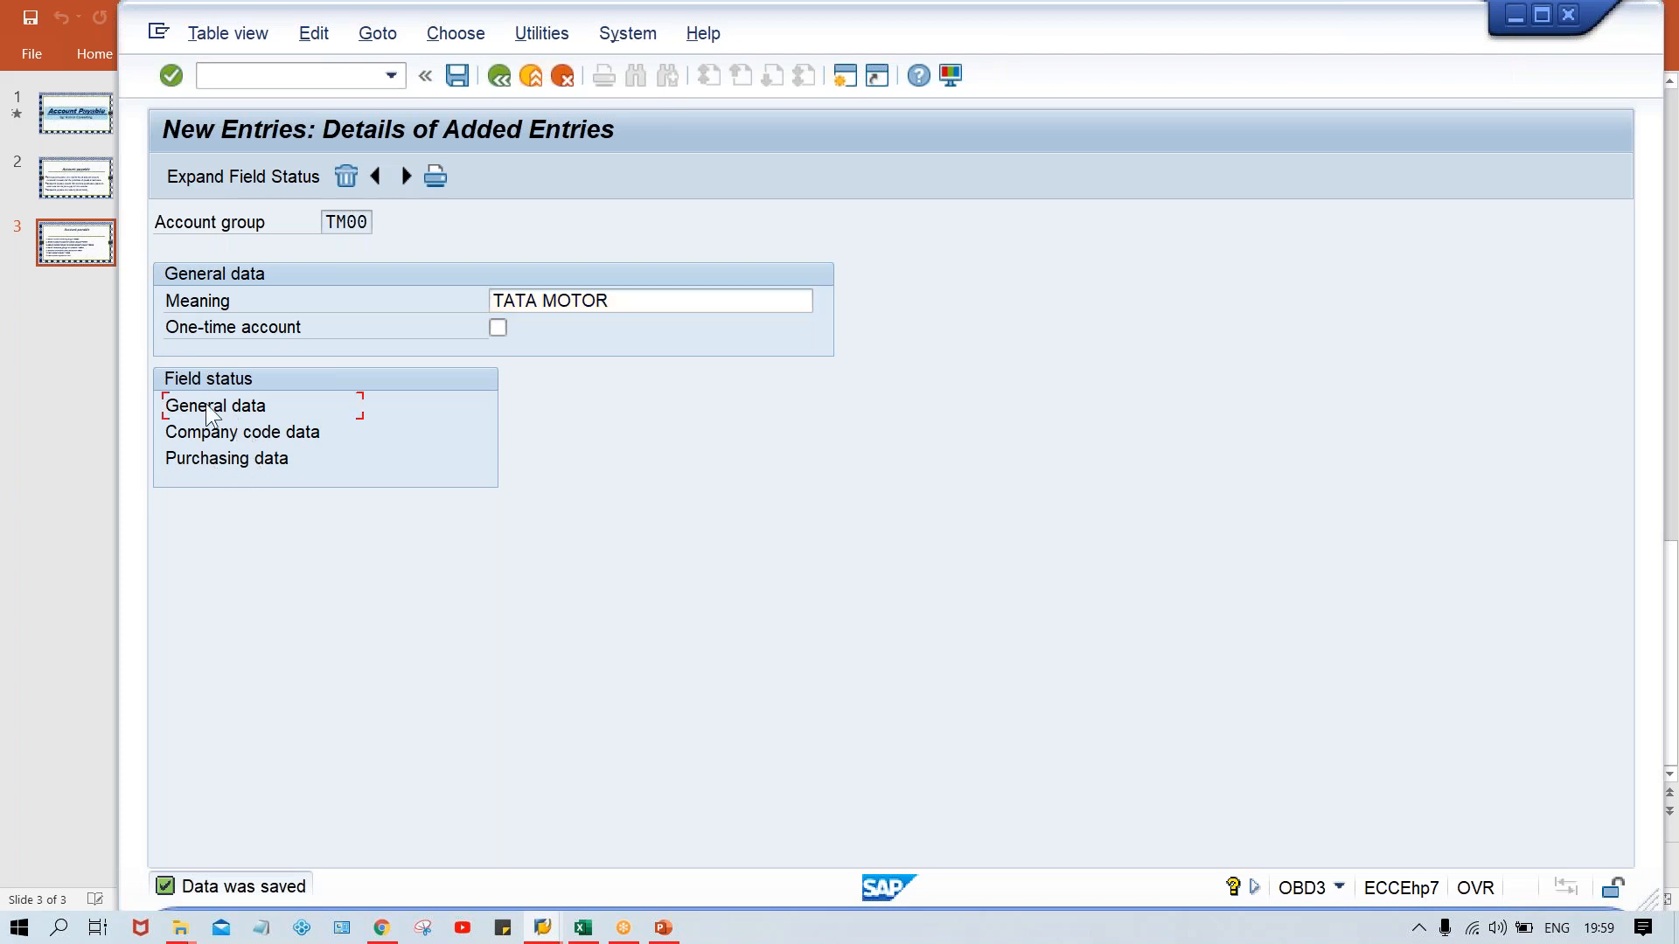
double_click(327, 383)
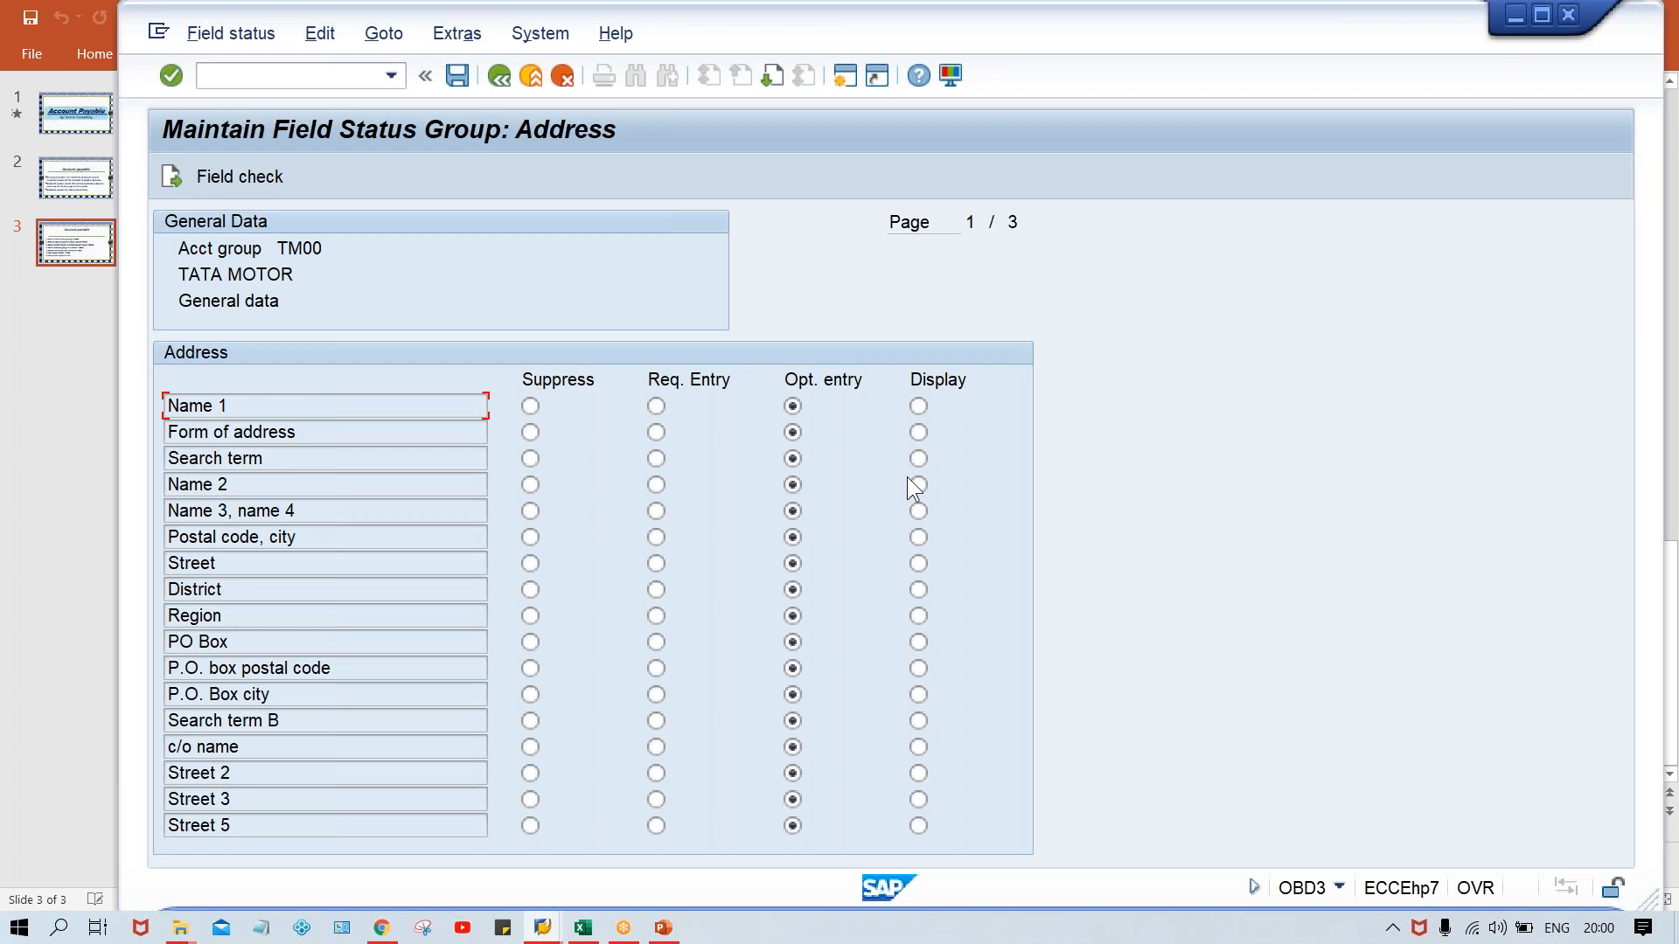
click(501, 76)
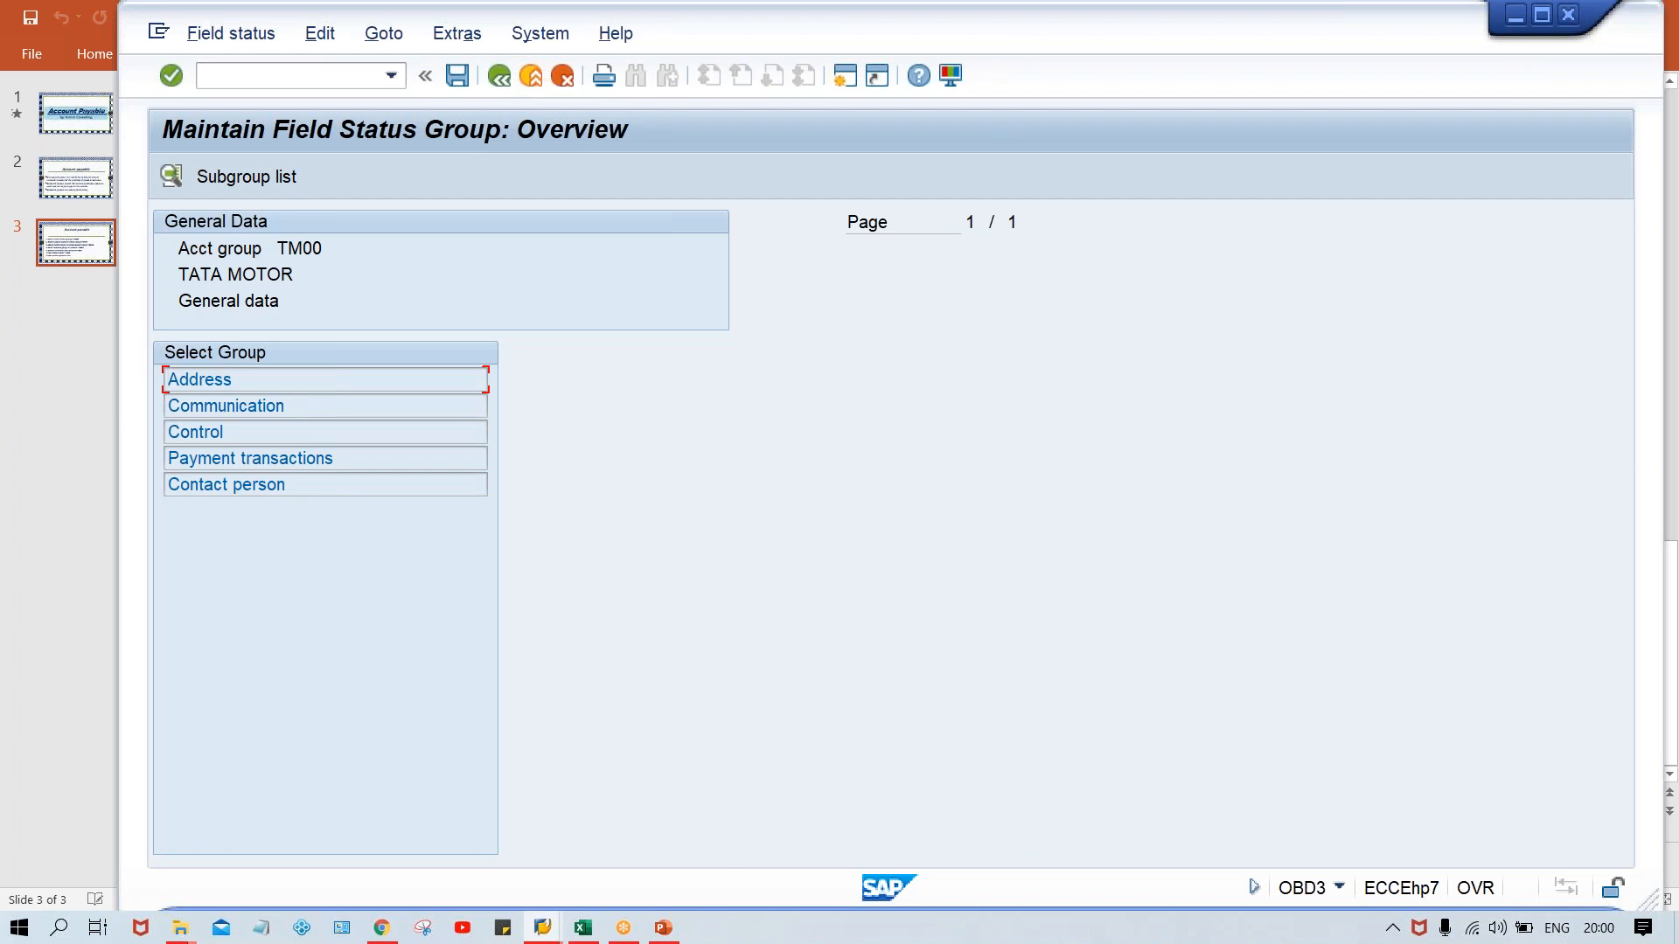
click(500, 77)
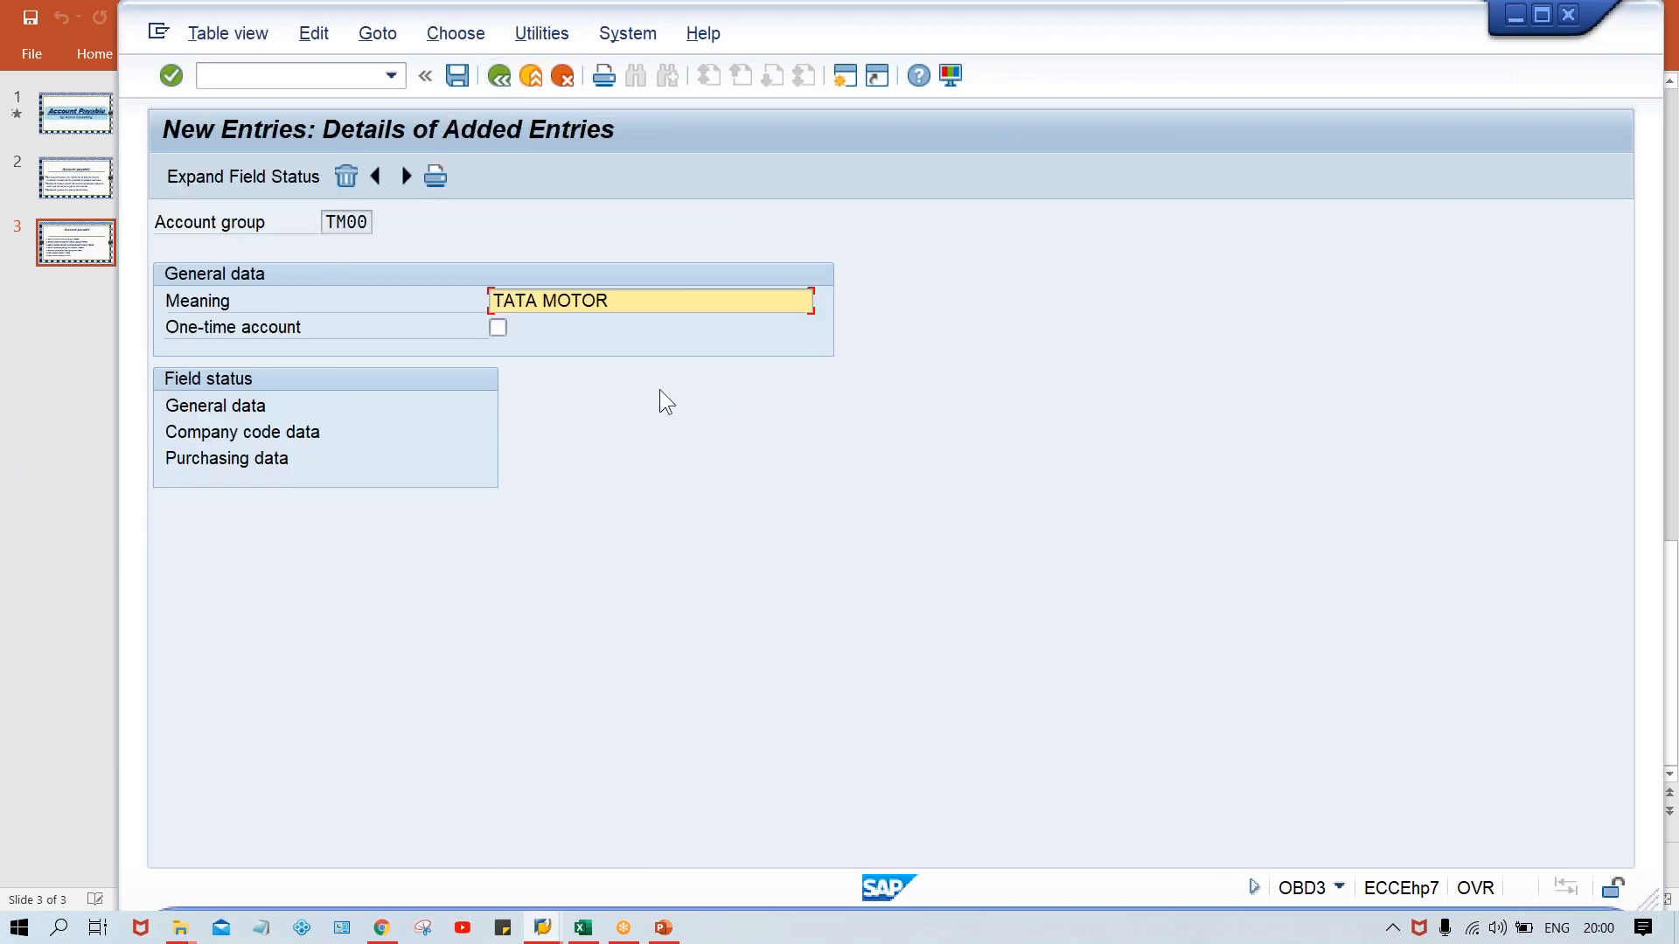
key(ctrl+s)
Switch to the Class workbook in Excel and enter a sample vendor account number in cell G2, beside XYZ BUILDER ACT CR.
click(665, 928)
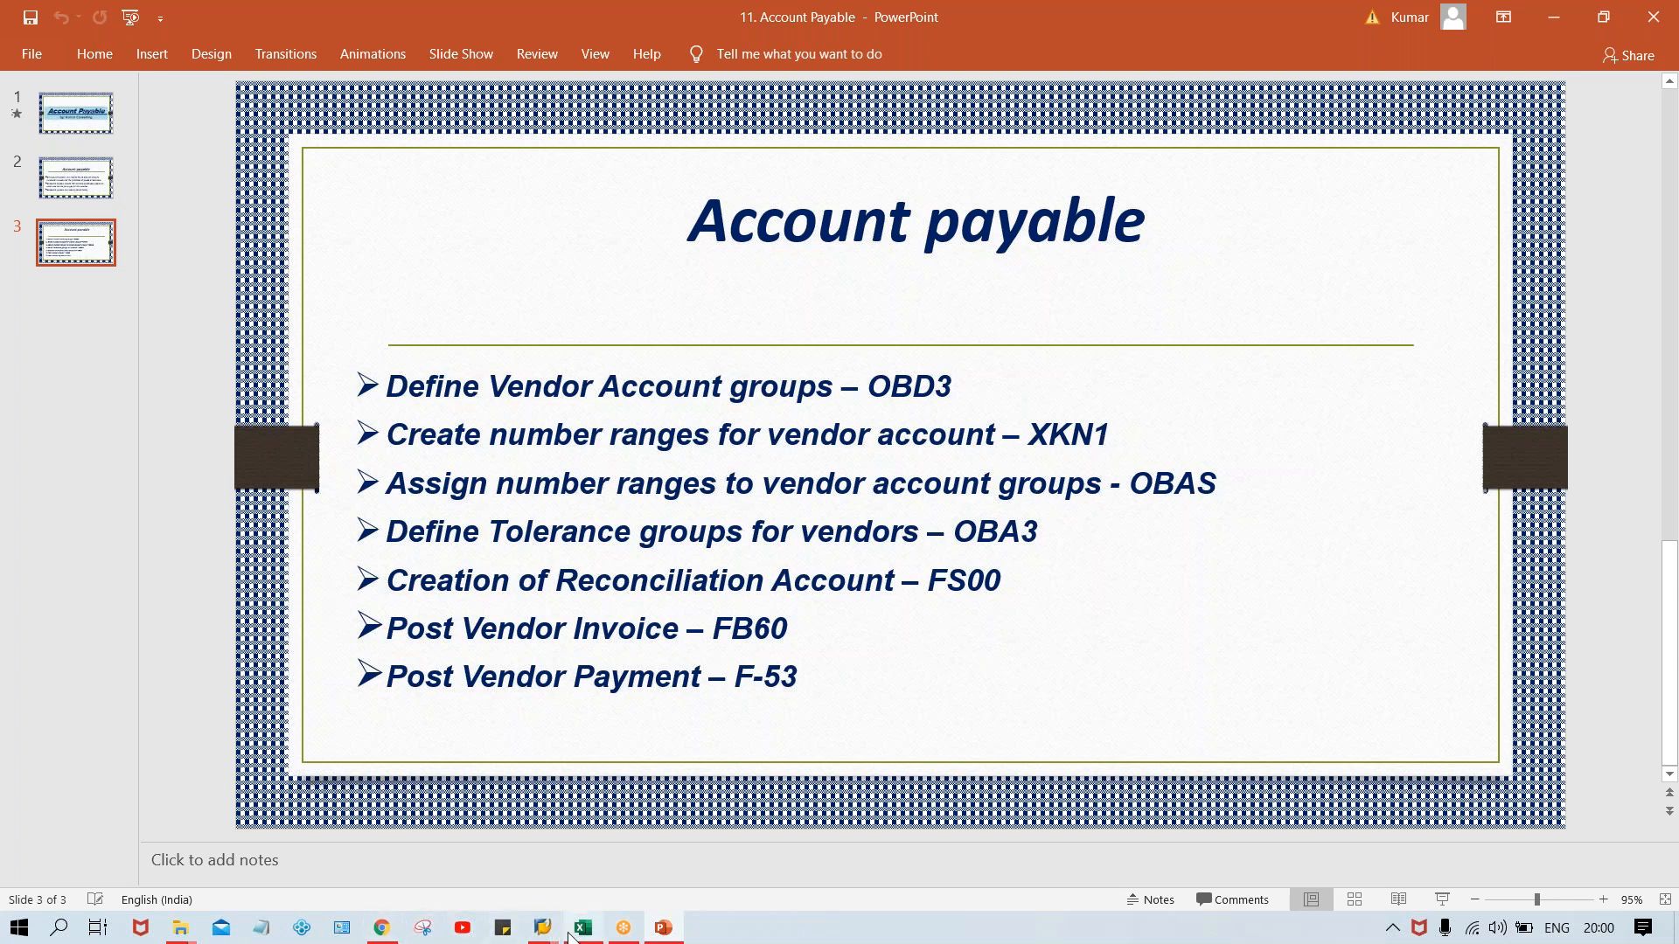
mouse_move(569, 932)
click(577, 870)
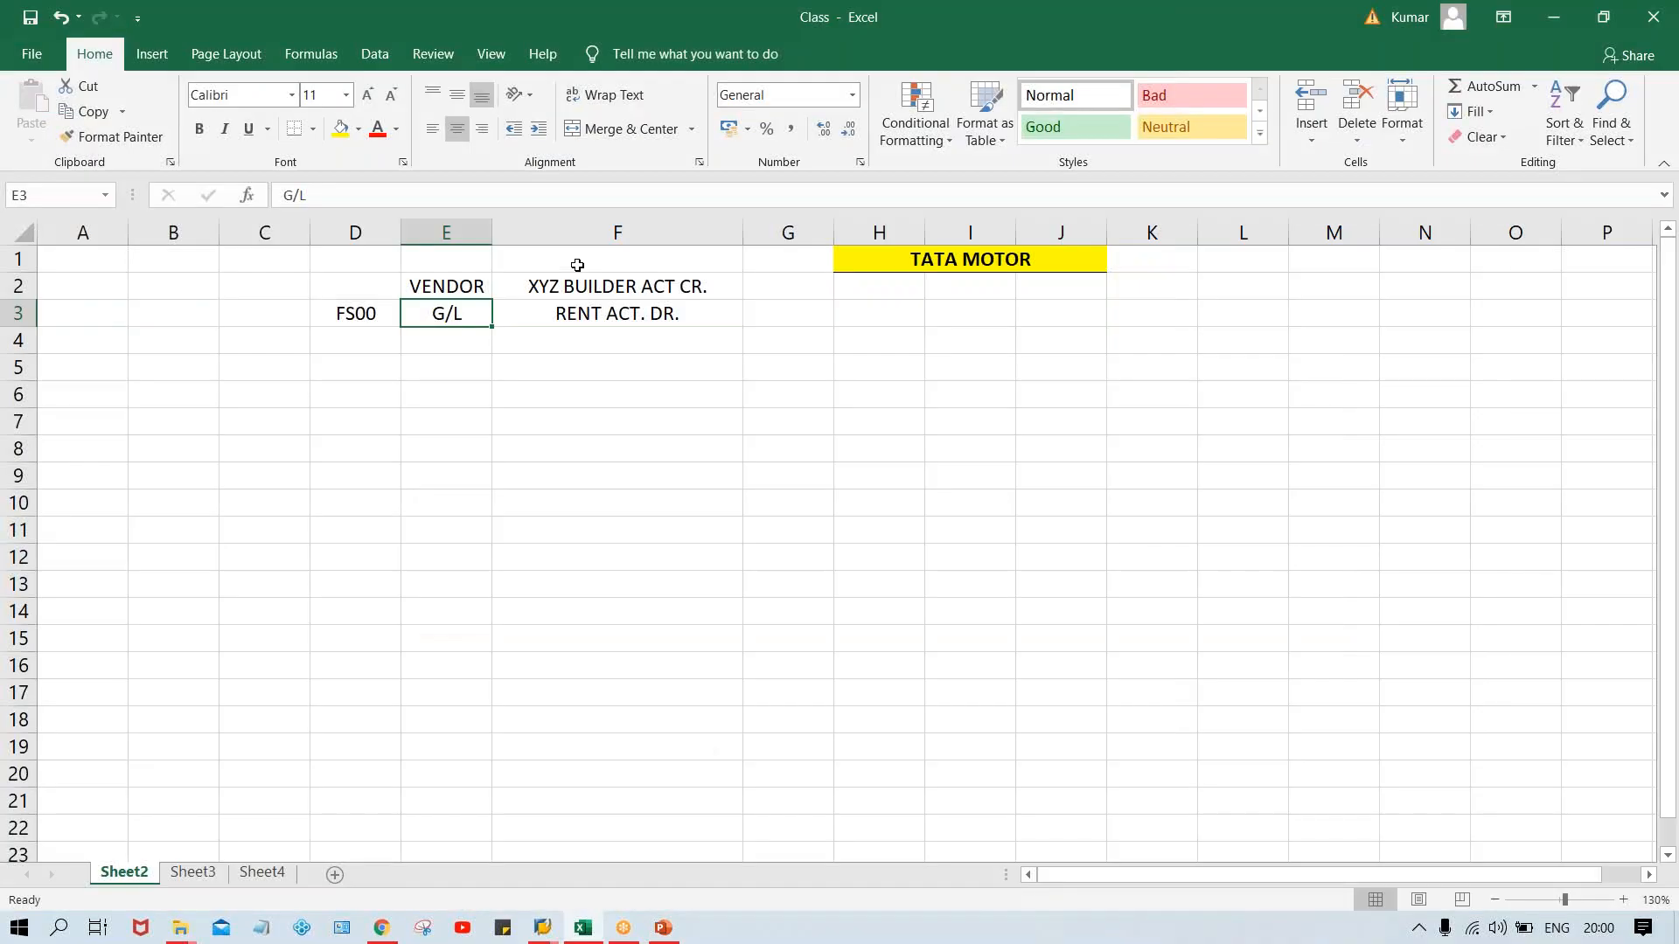
click(595, 284)
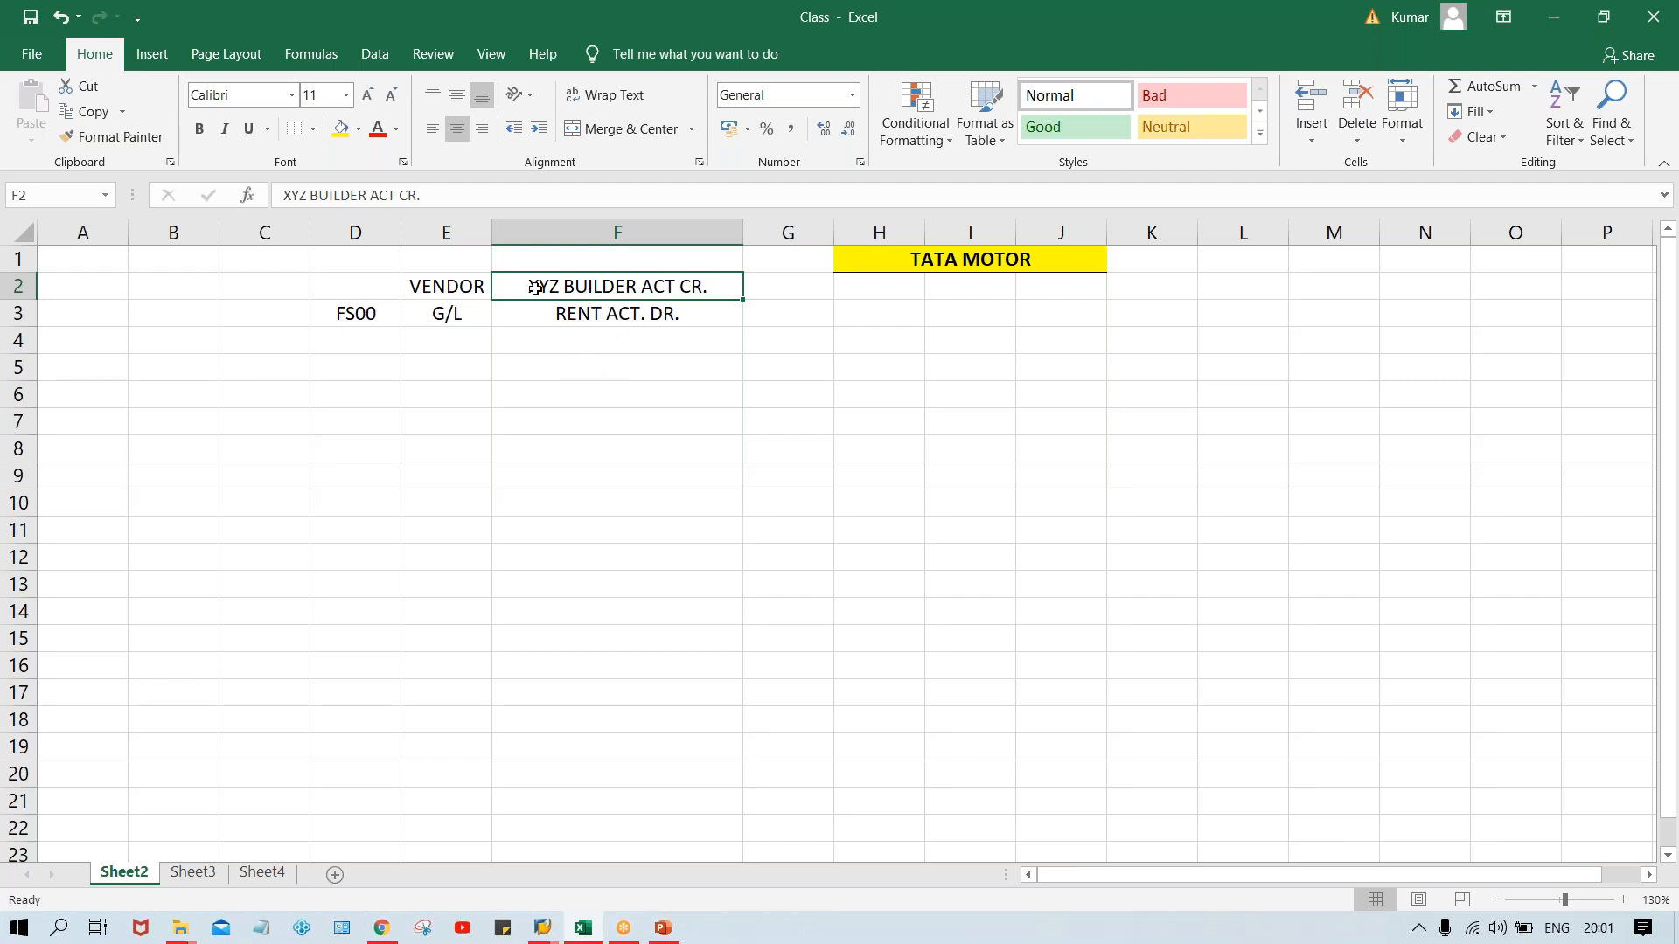
click(808, 296)
text(1000245)
key(Return)
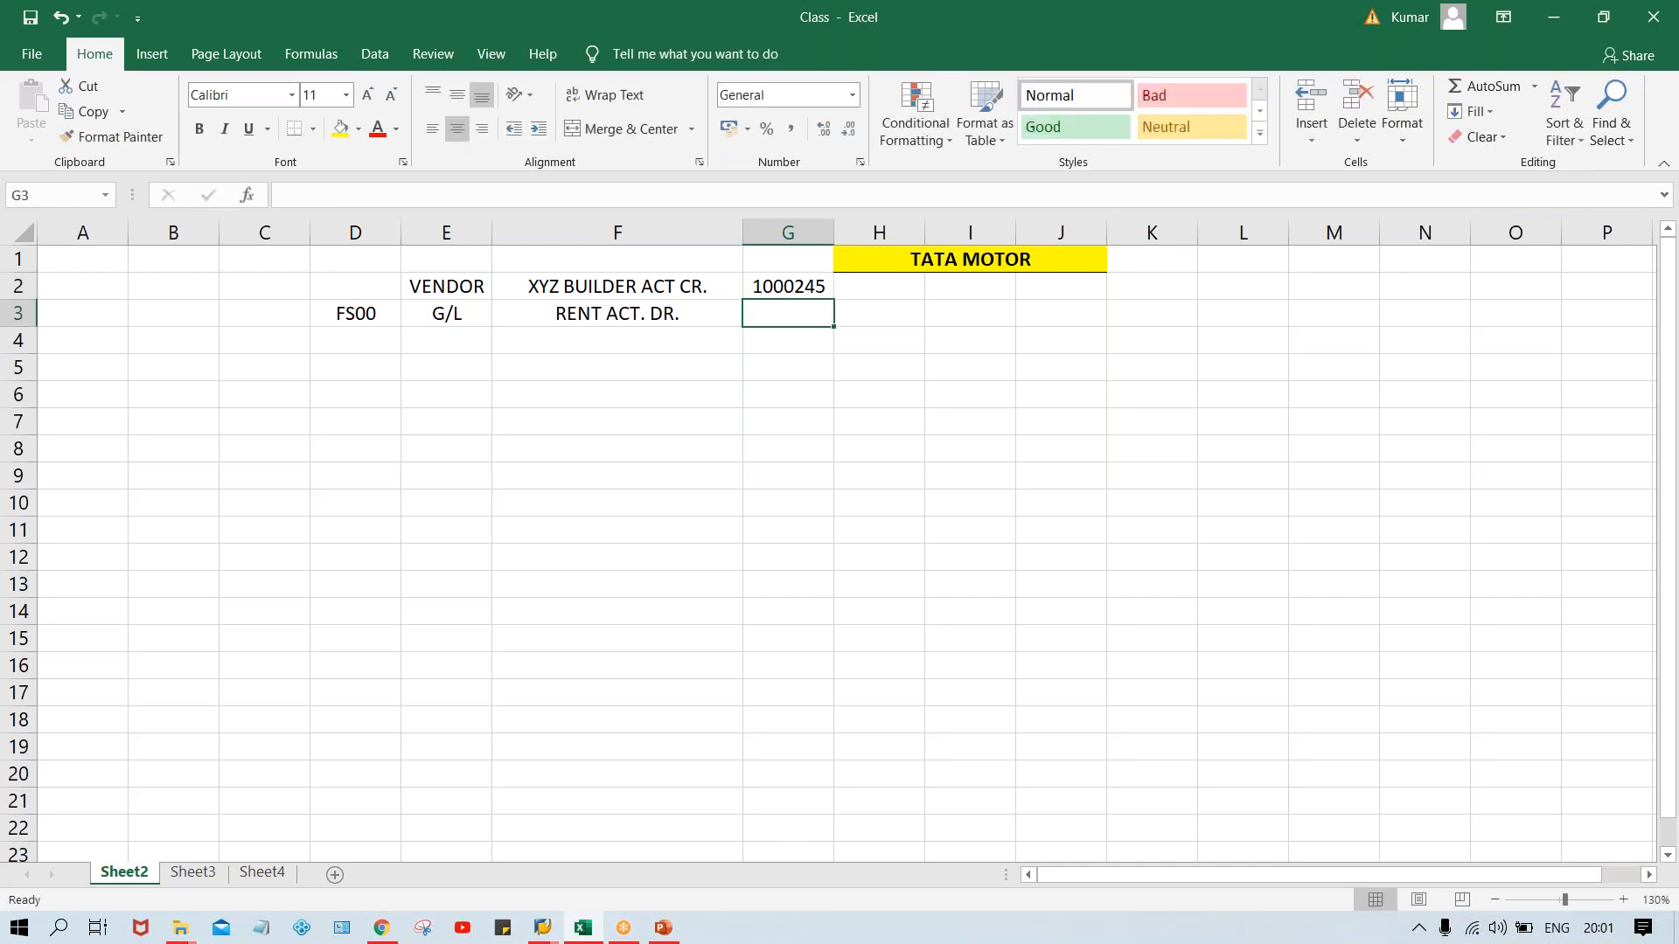
click(822, 288)
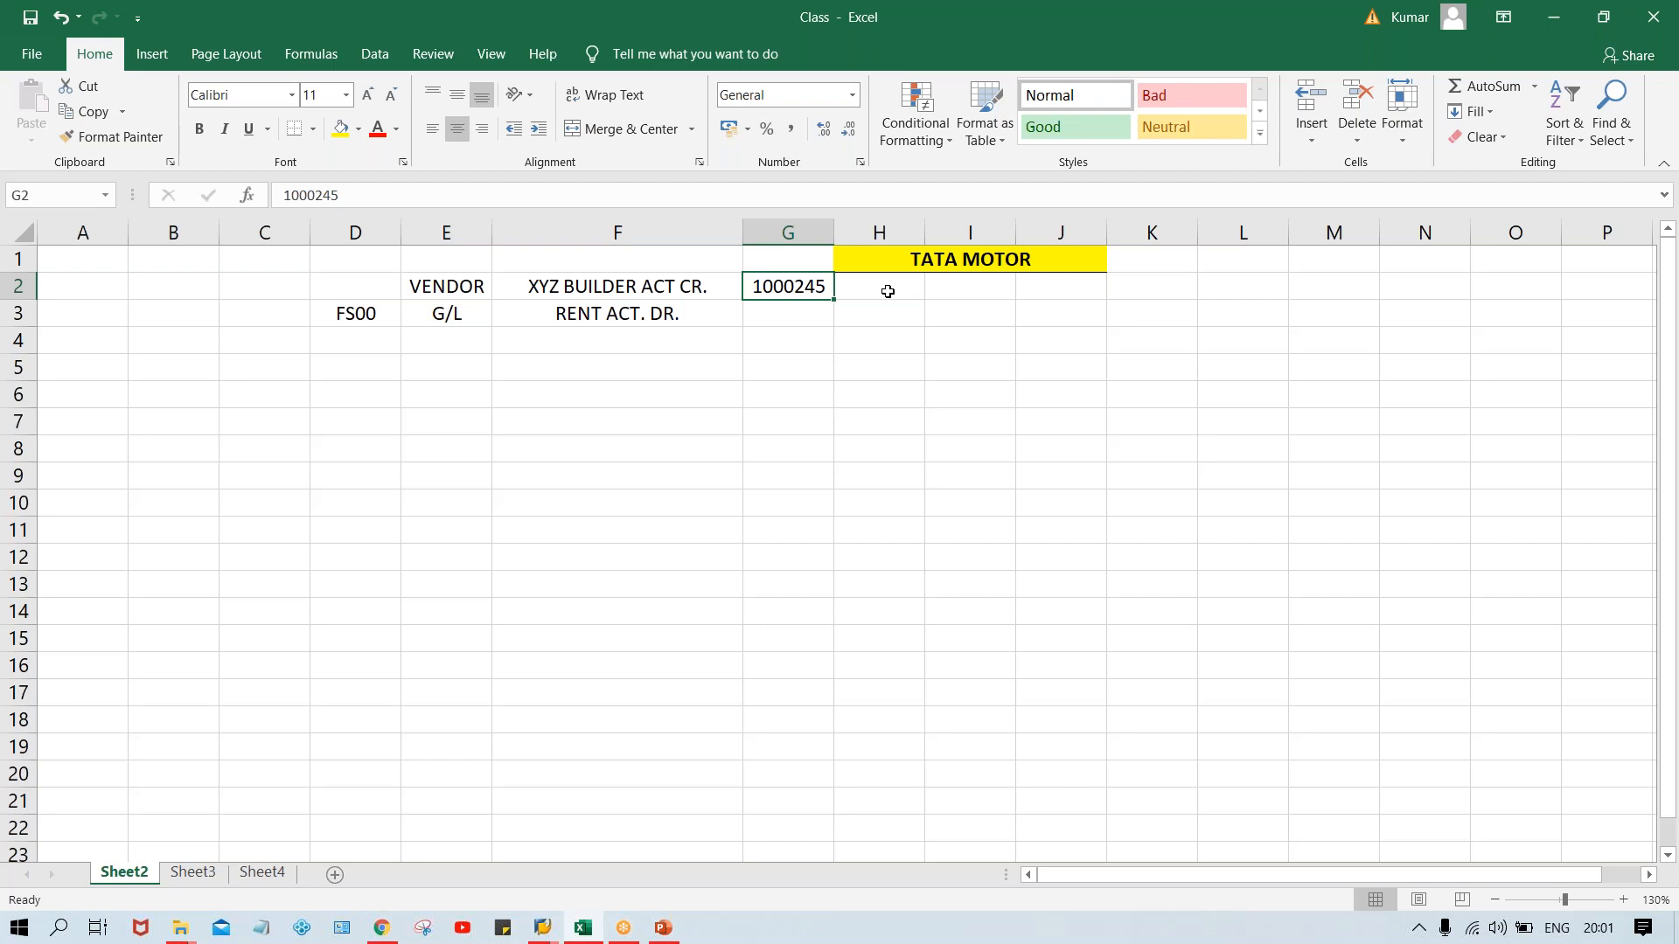
Enter the number range limits 1000 in cell H2 and 1999 in cell I2, below the TATA MOTOR heading.
click(879, 233)
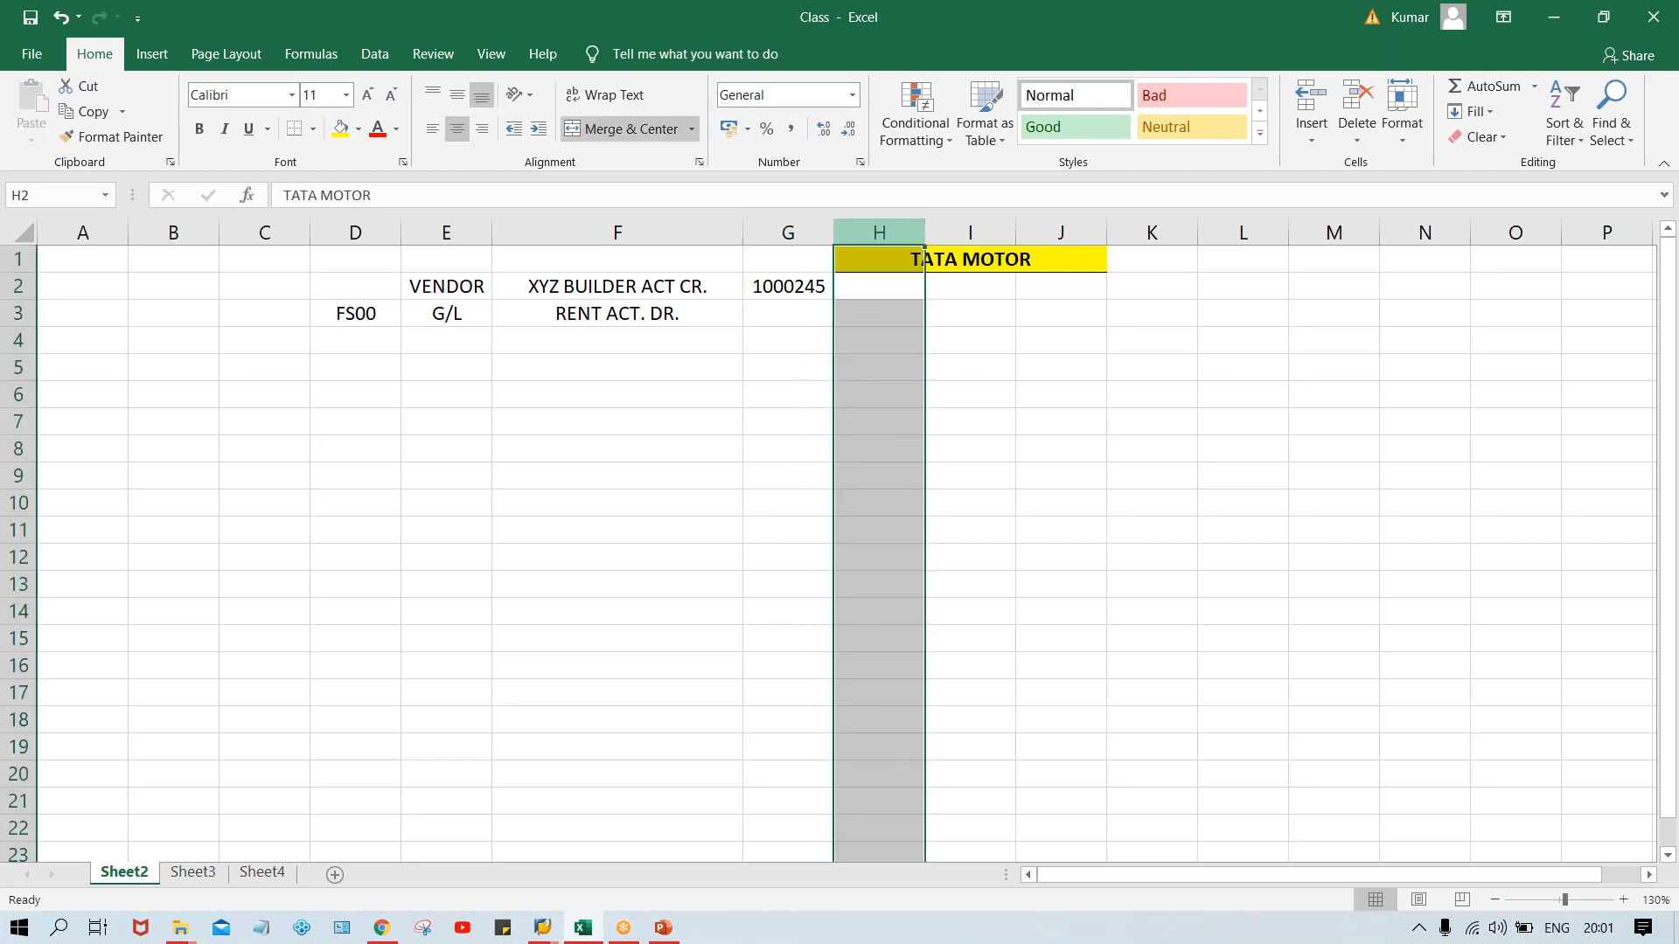
click(879, 283)
text(1000)
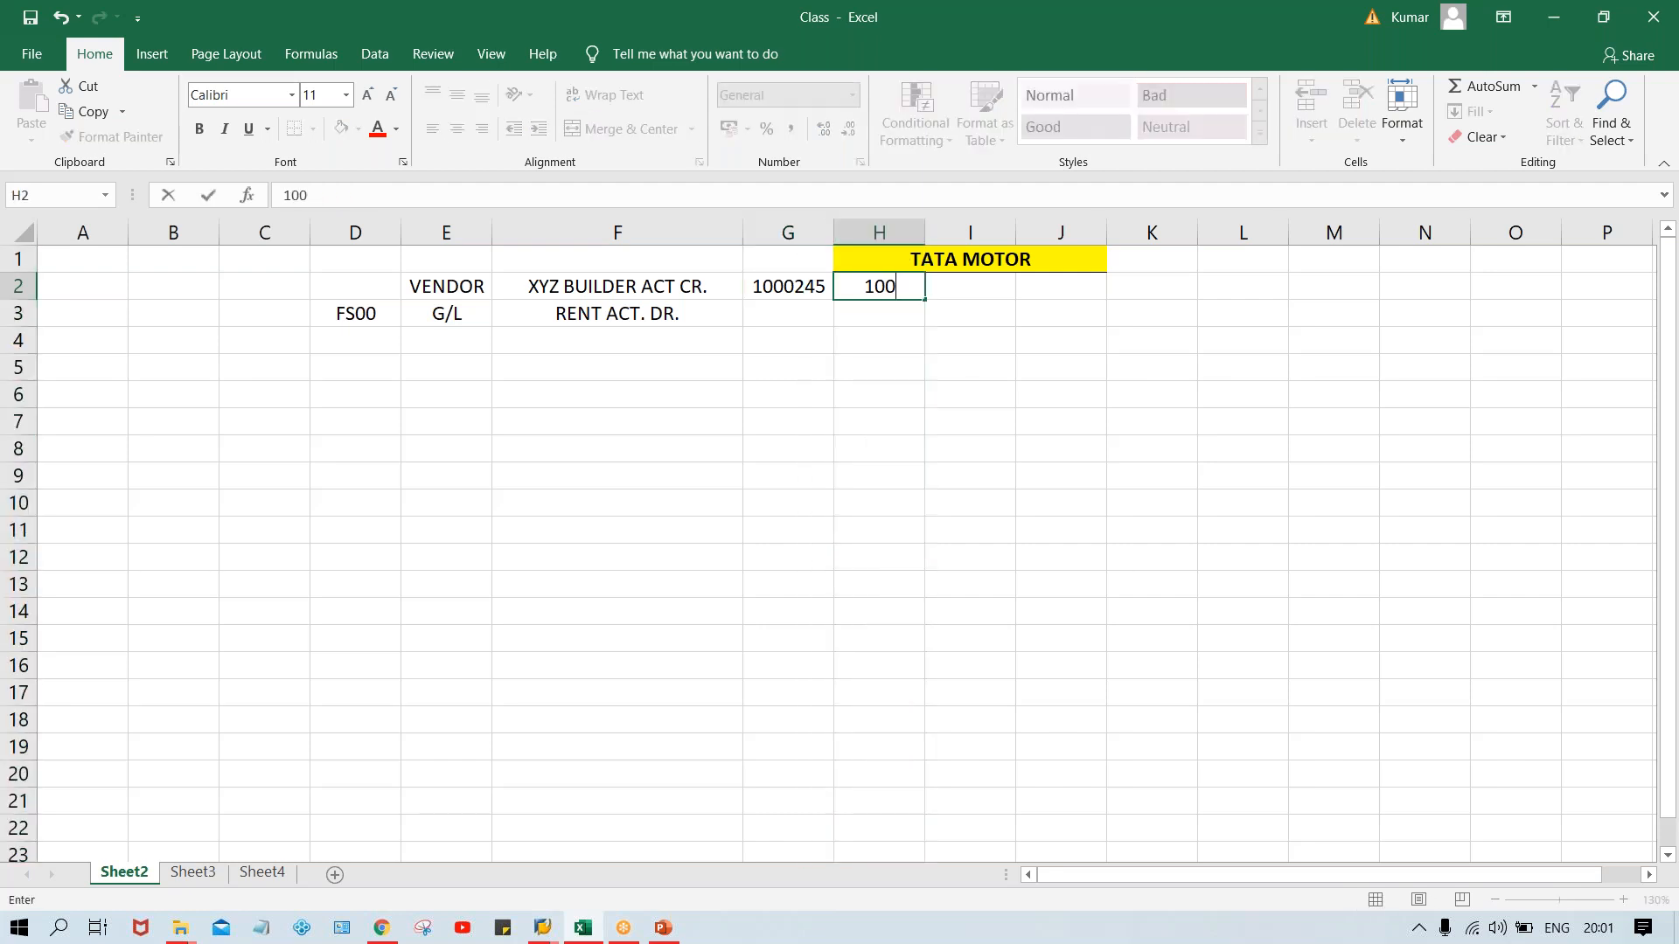
key(Tab)
text(19994)
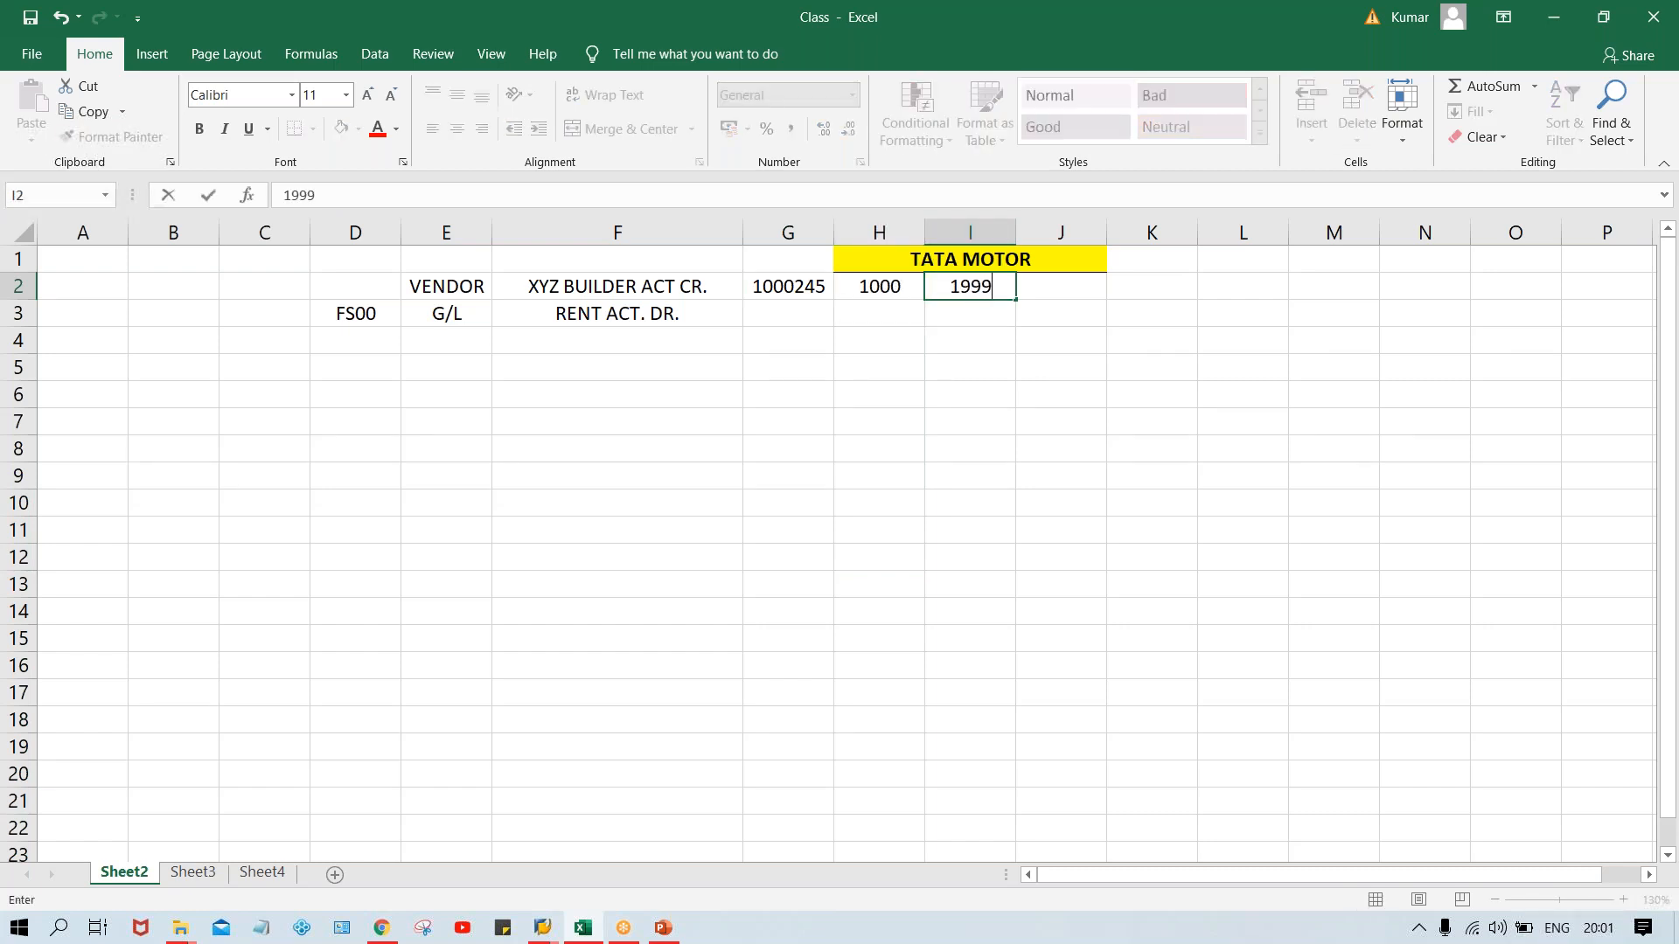
key(Return)
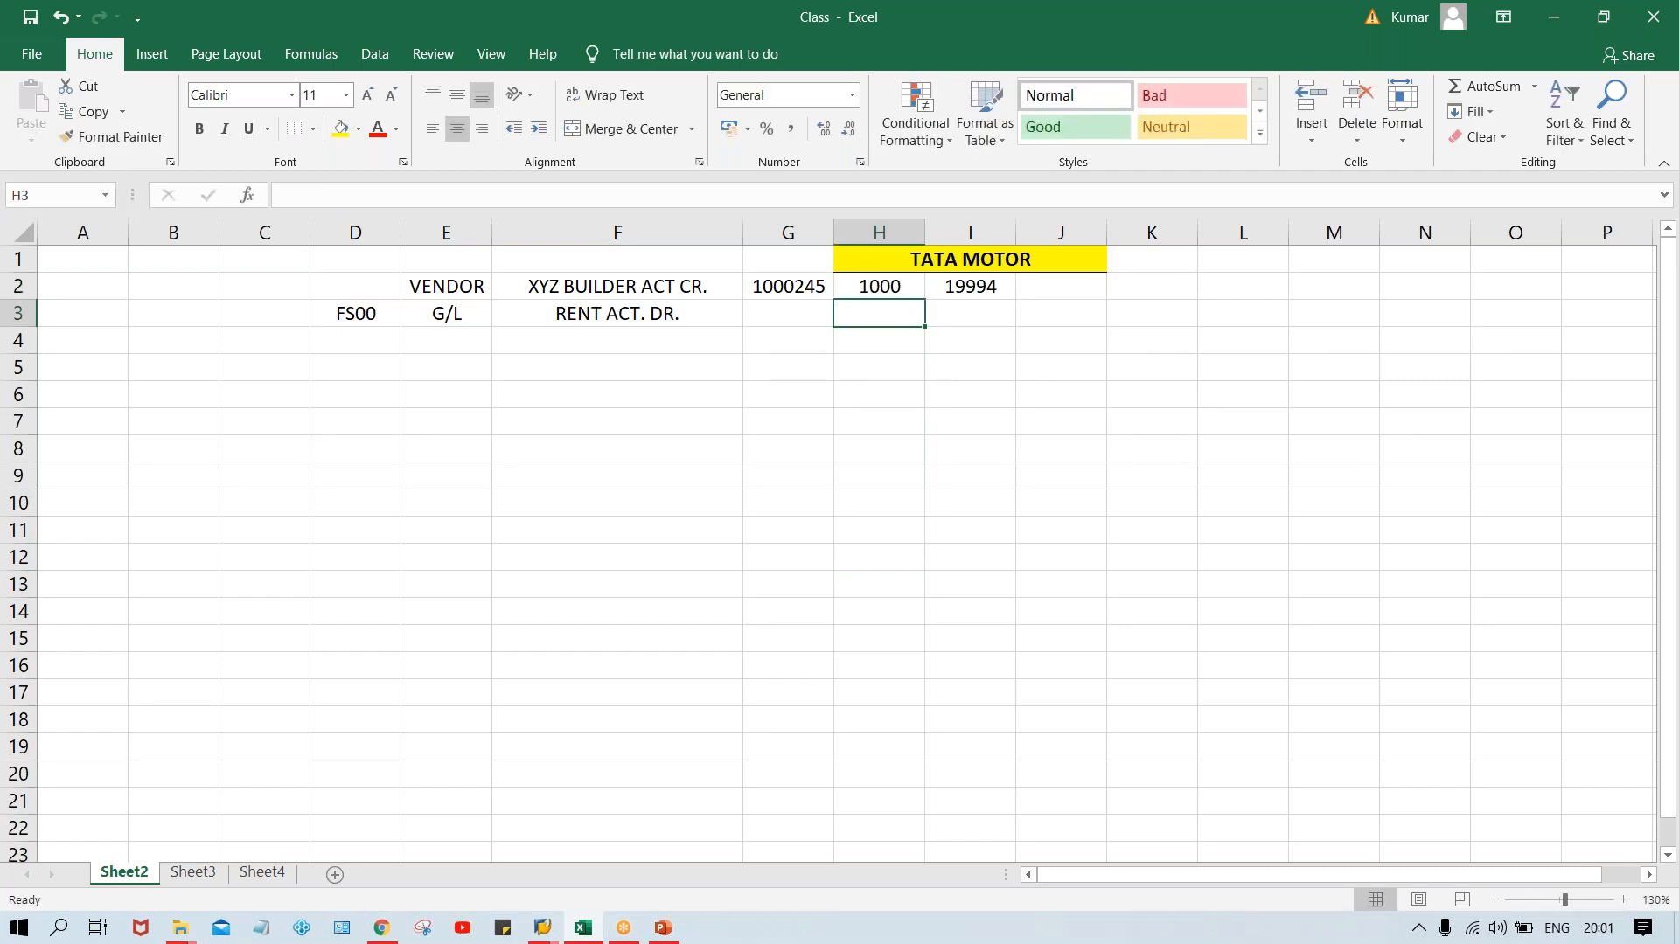
click(1001, 282)
key(F2)
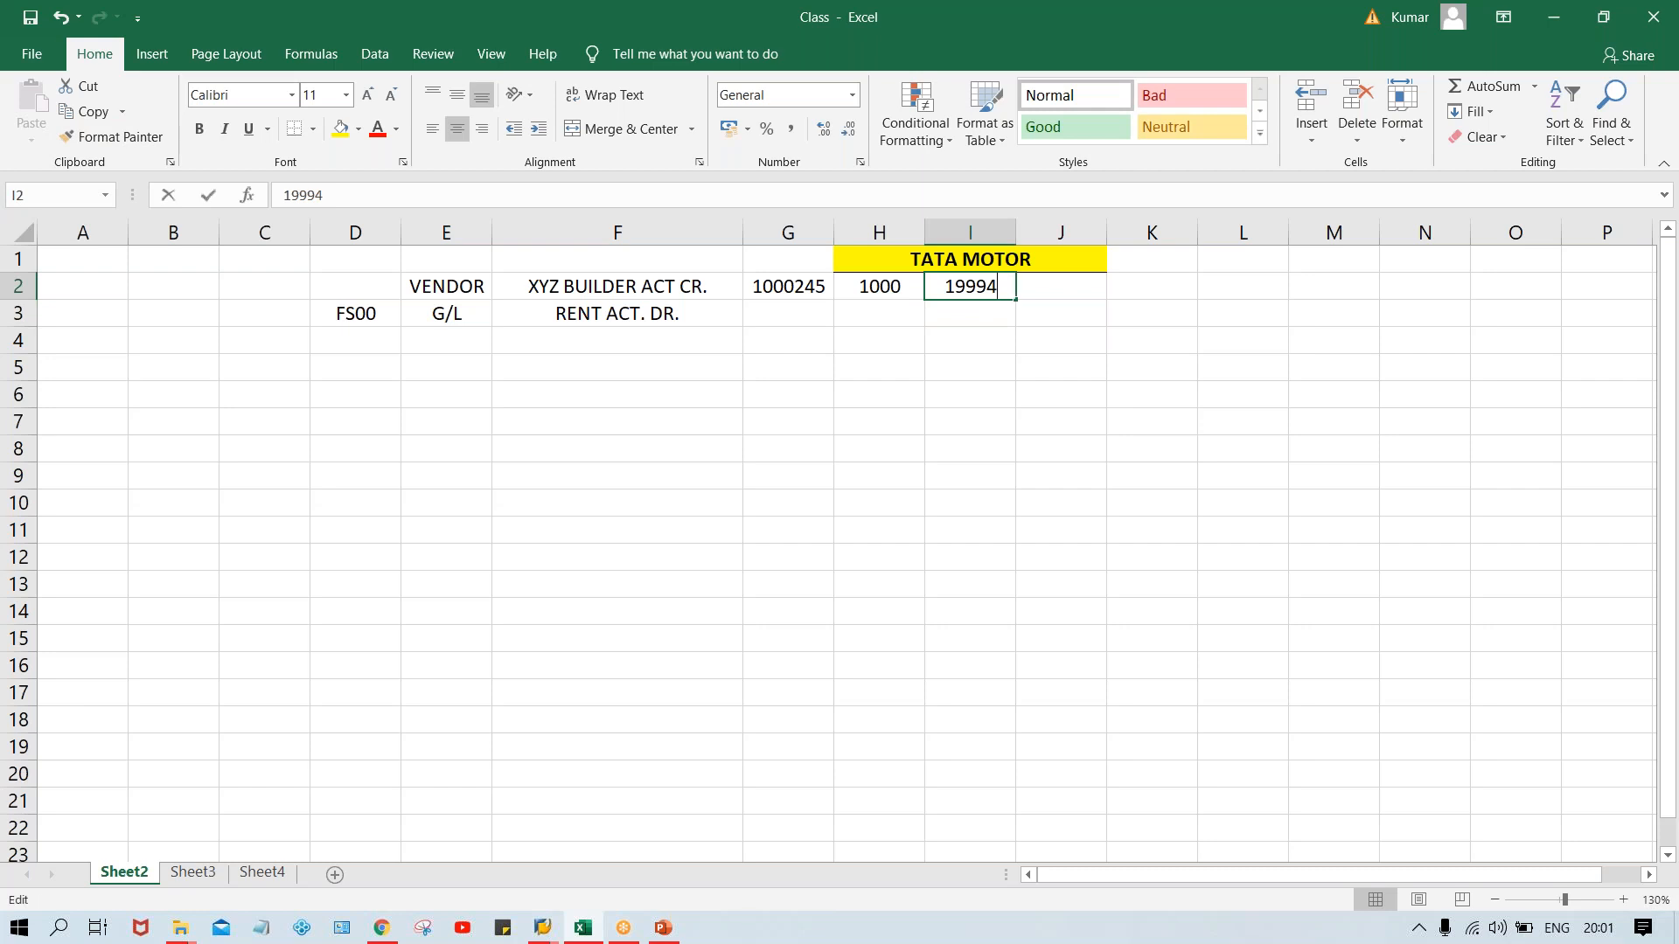
key(BackSpace)
key(Return)
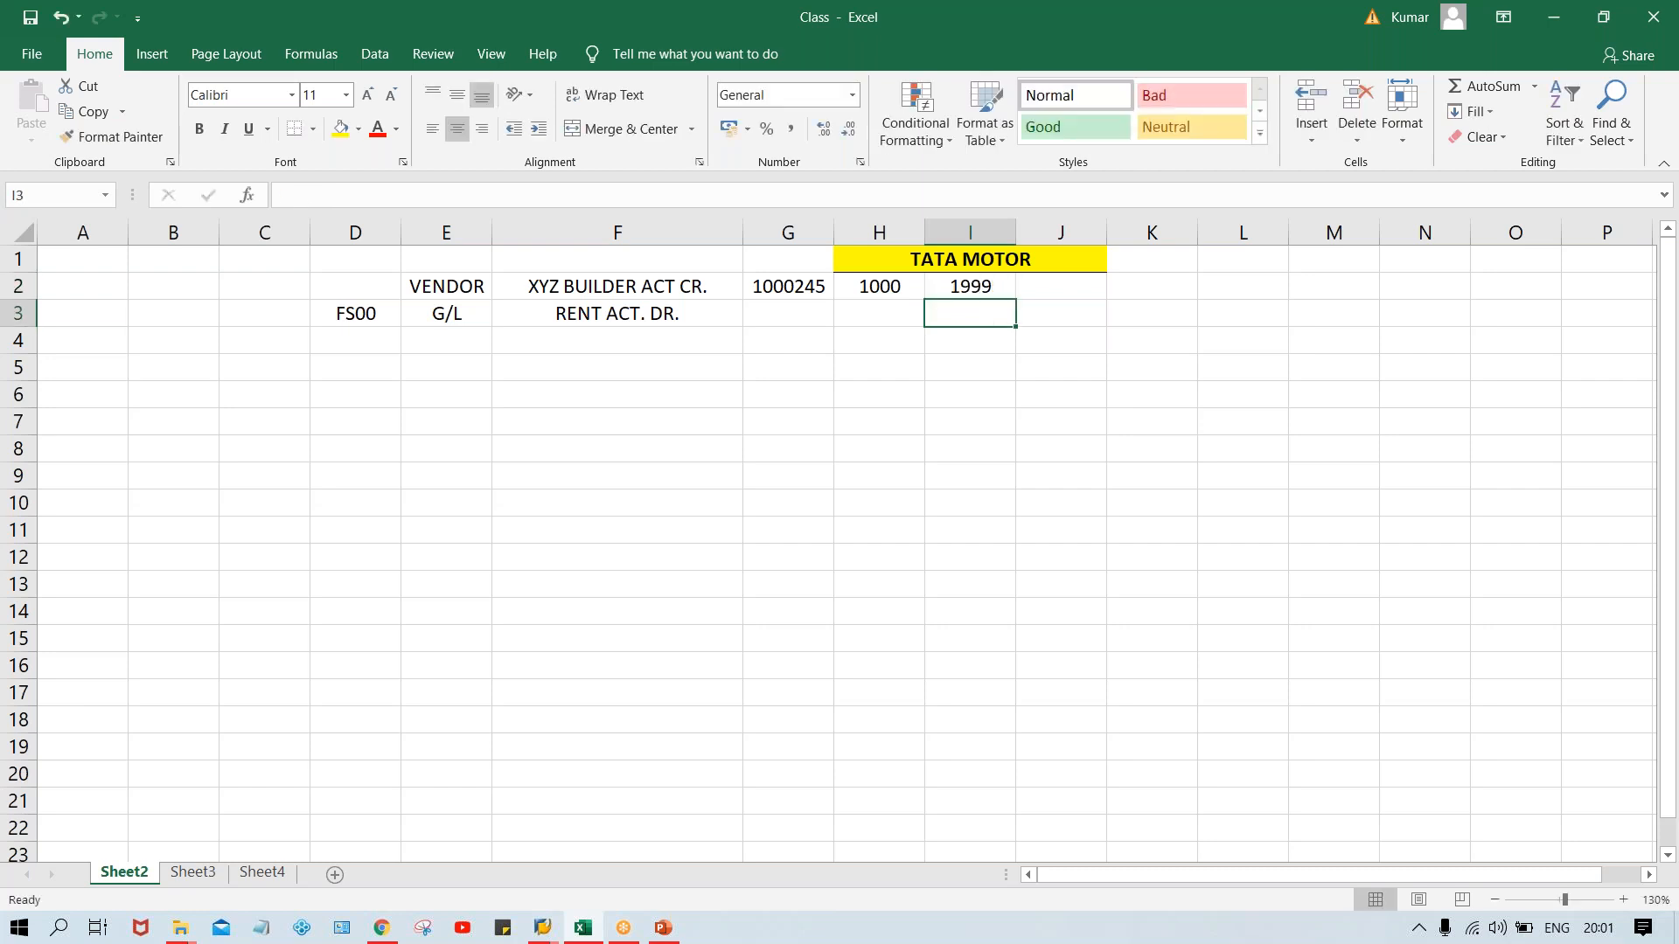
Review the lower and upper number range limits in cells H2 and I2.
click(886, 283)
click(970, 286)
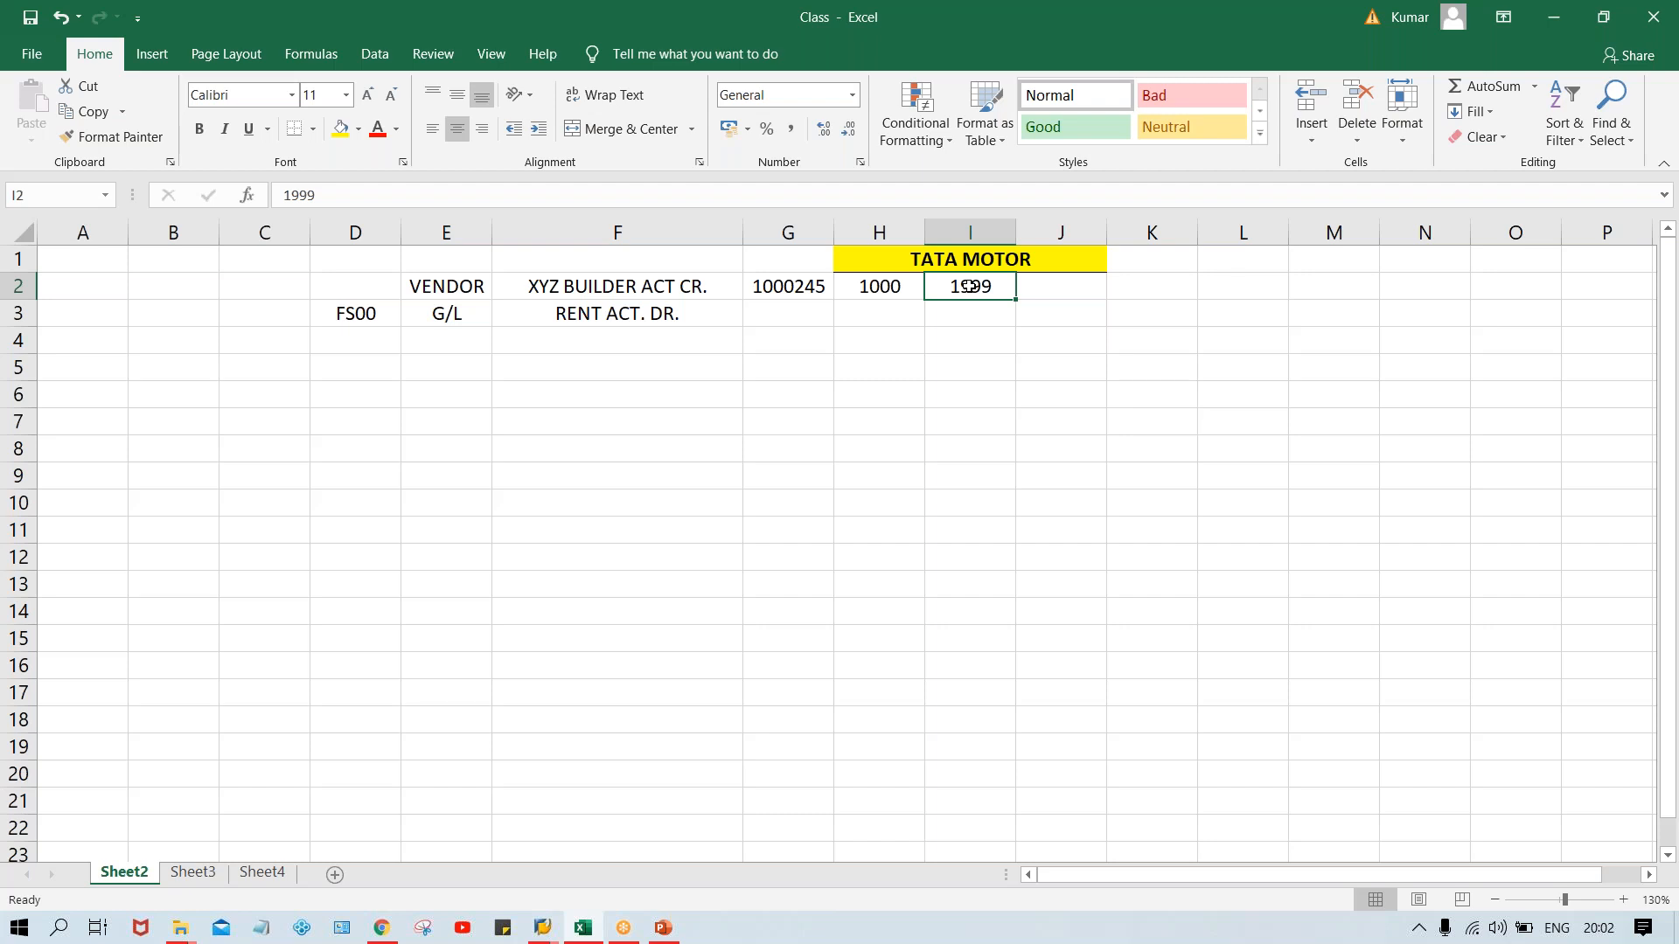
click(896, 288)
click(978, 289)
click(881, 288)
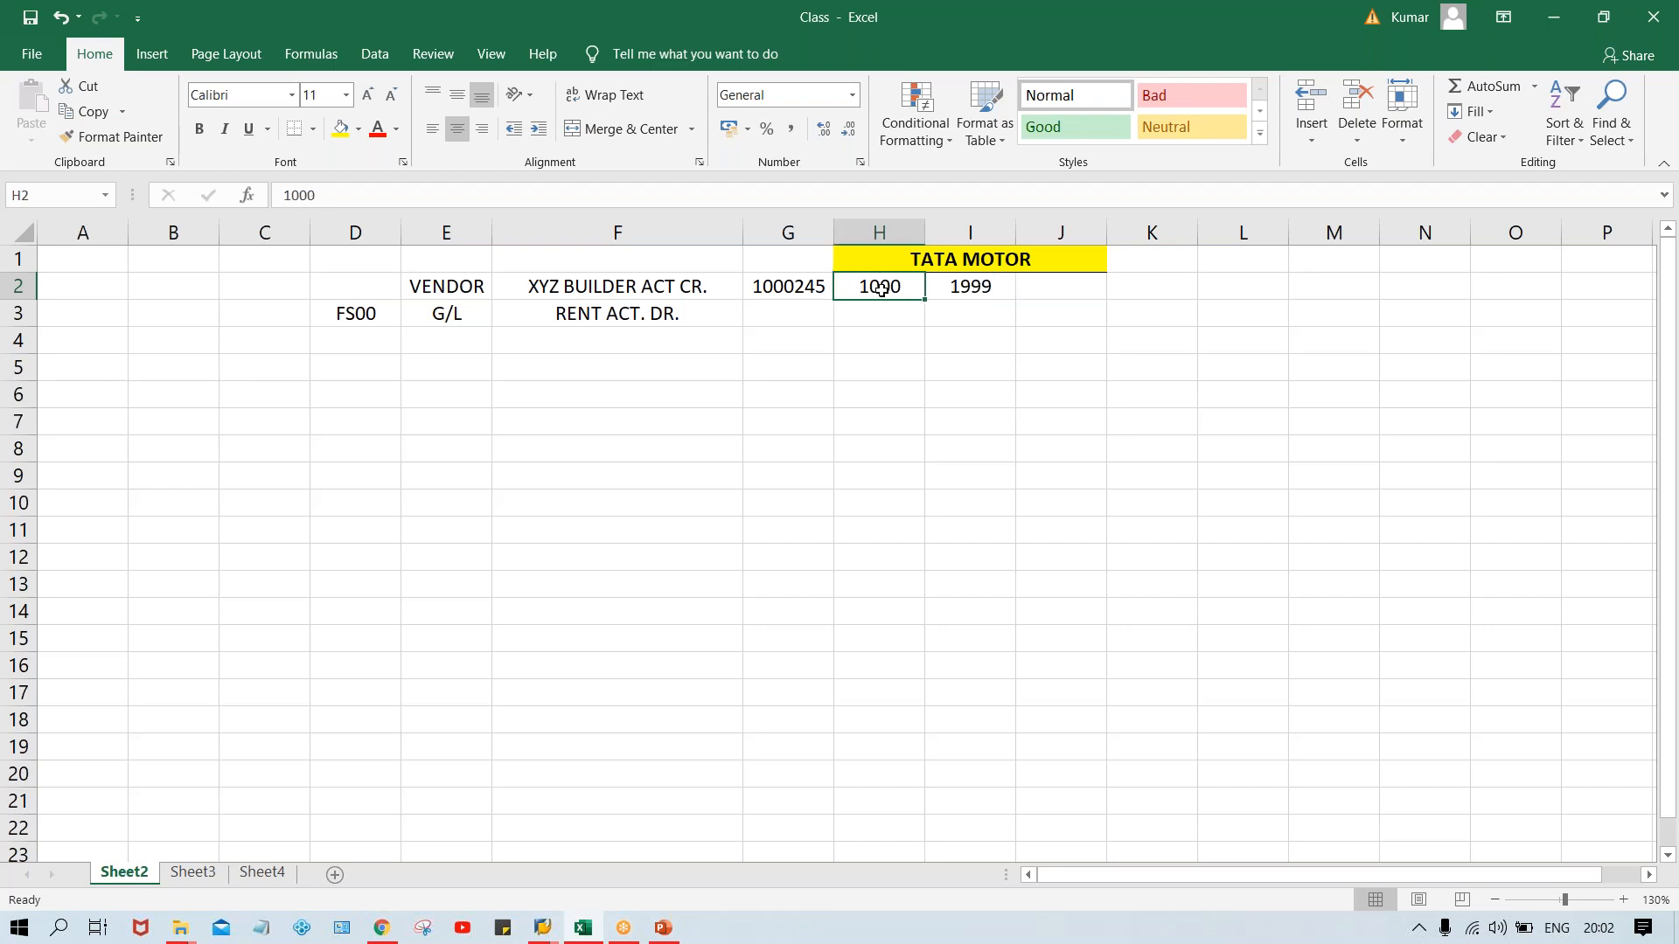
click(961, 288)
click(861, 289)
click(953, 287)
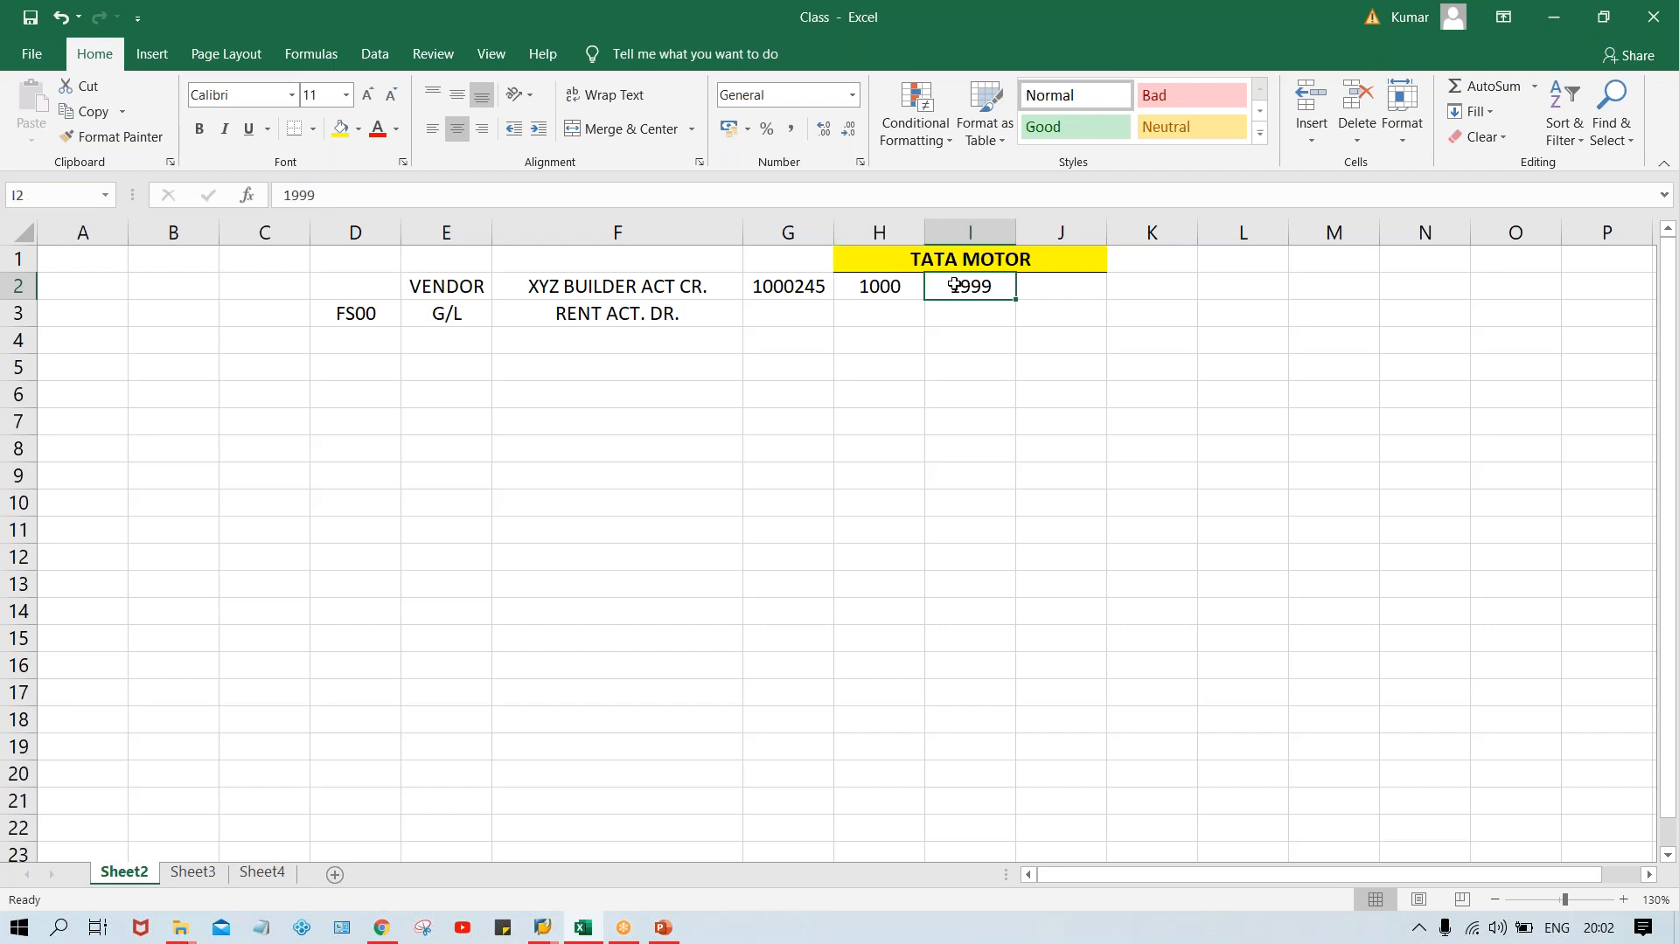
click(887, 289)
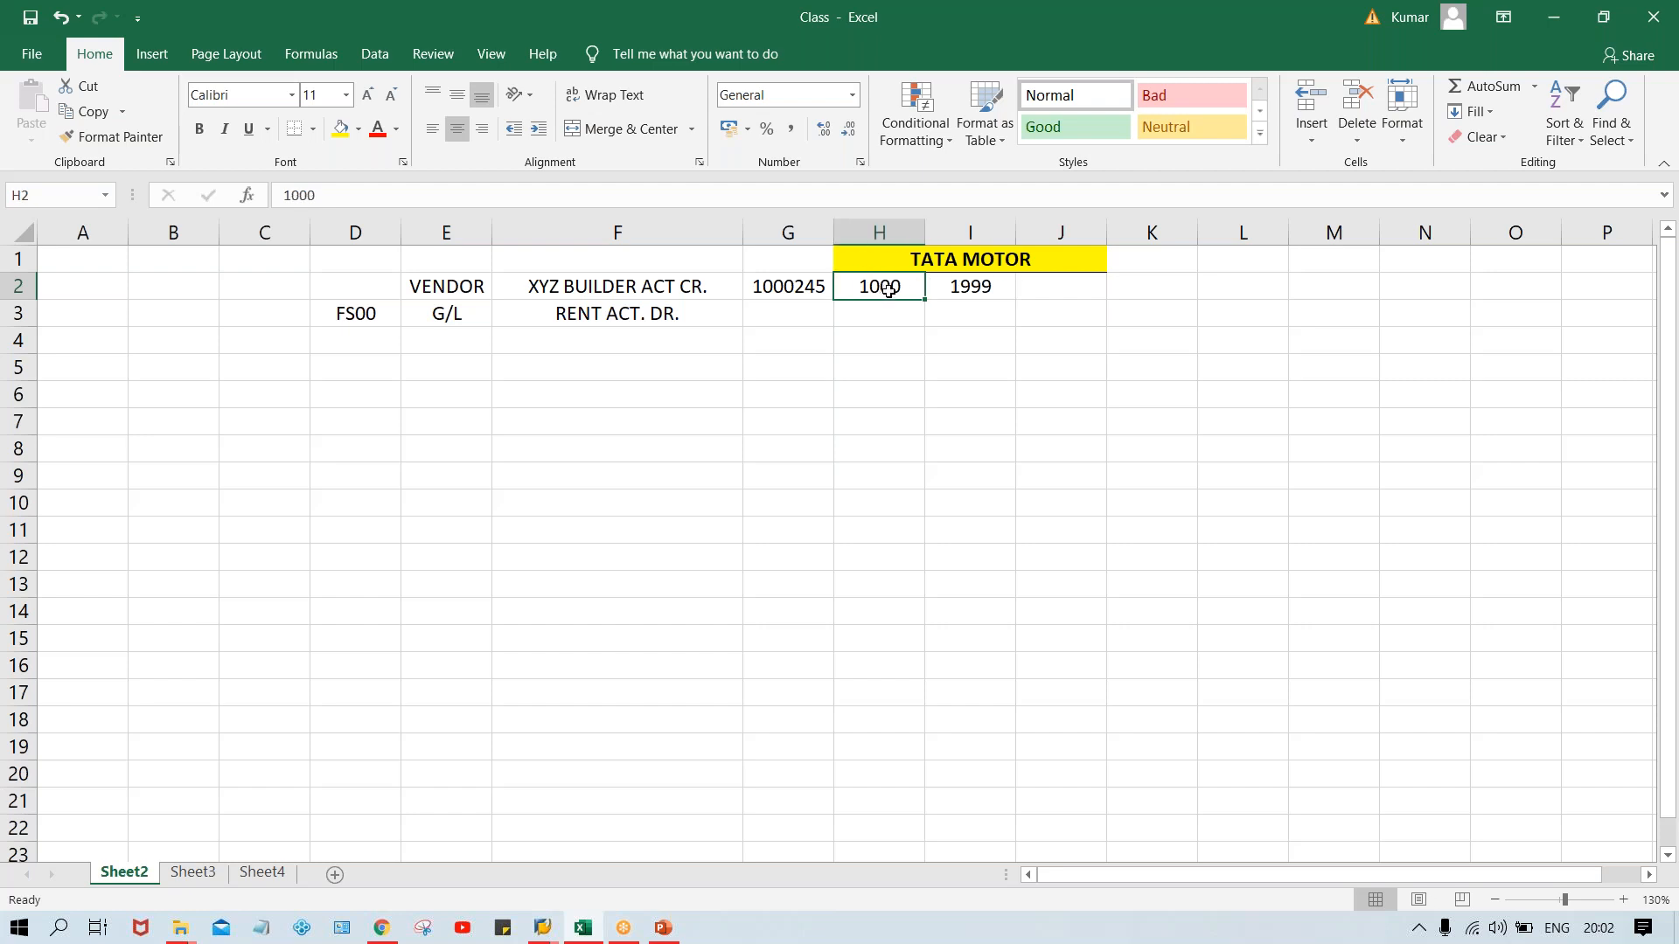
click(979, 297)
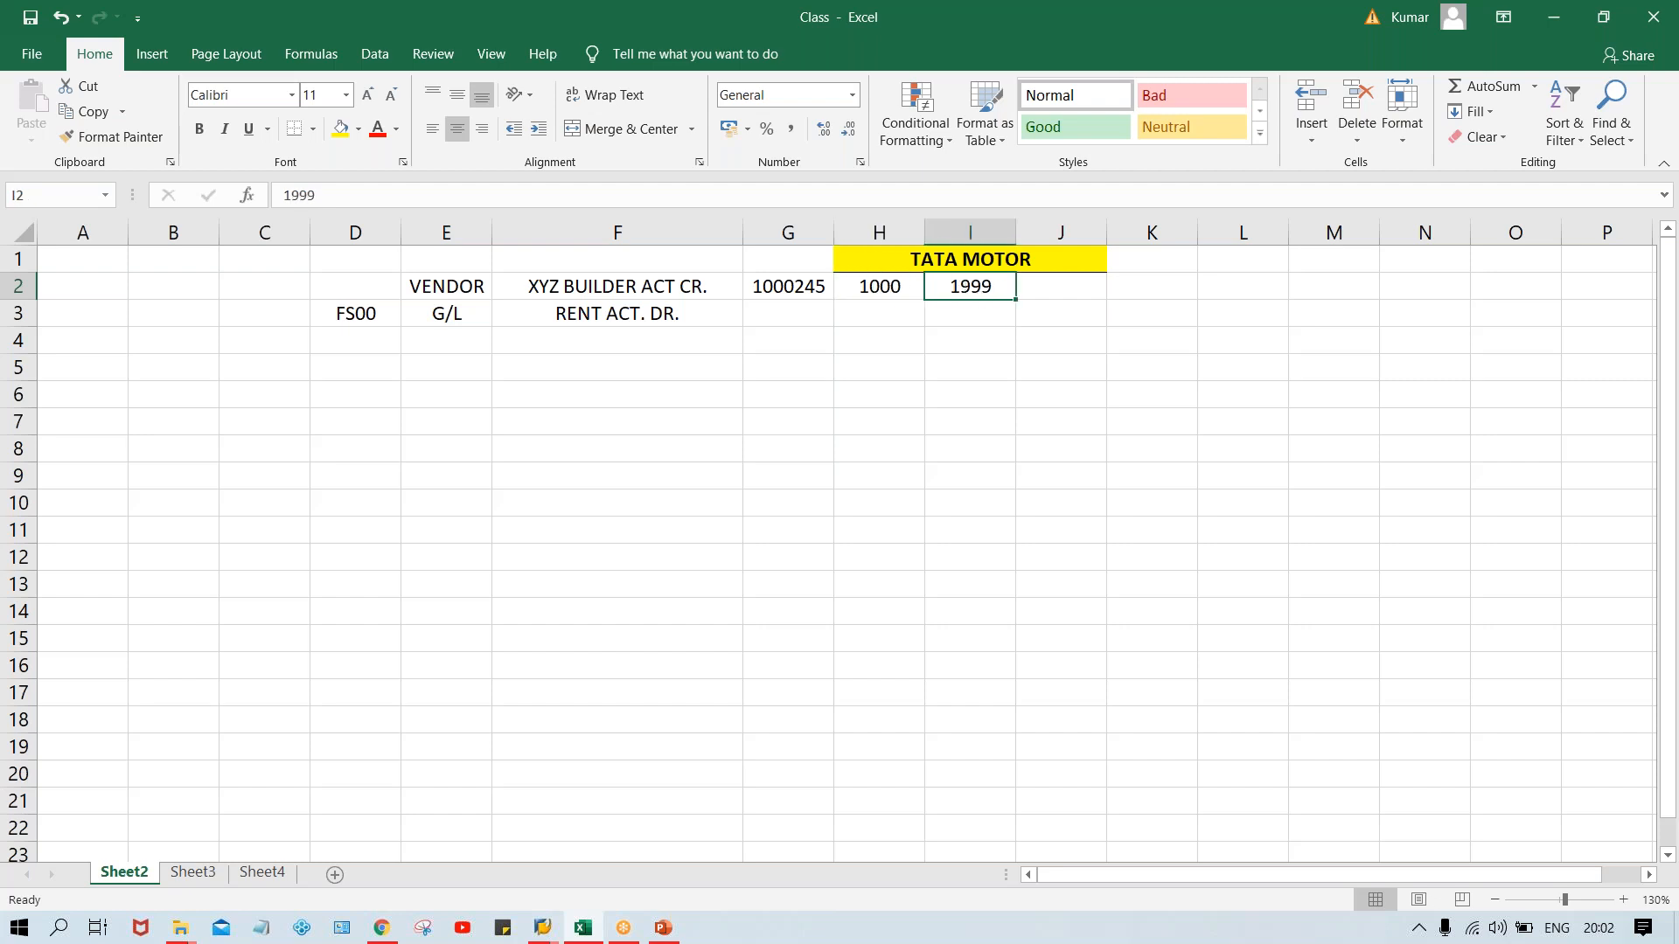
click(893, 286)
click(971, 286)
click(889, 286)
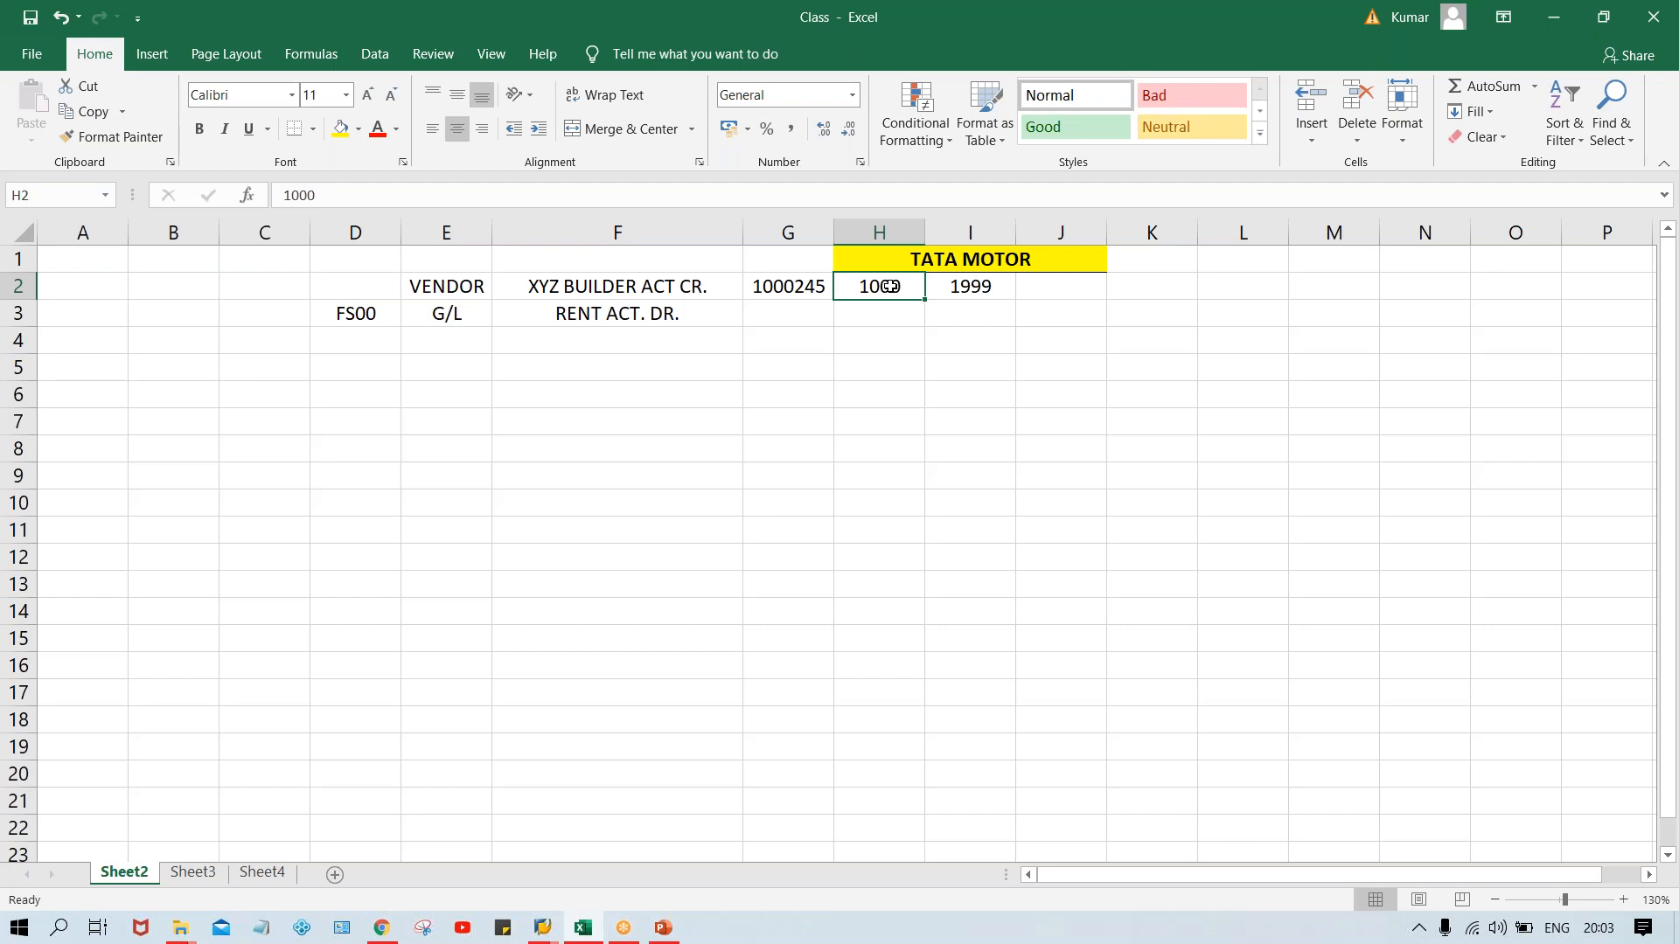
click(952, 289)
click(878, 289)
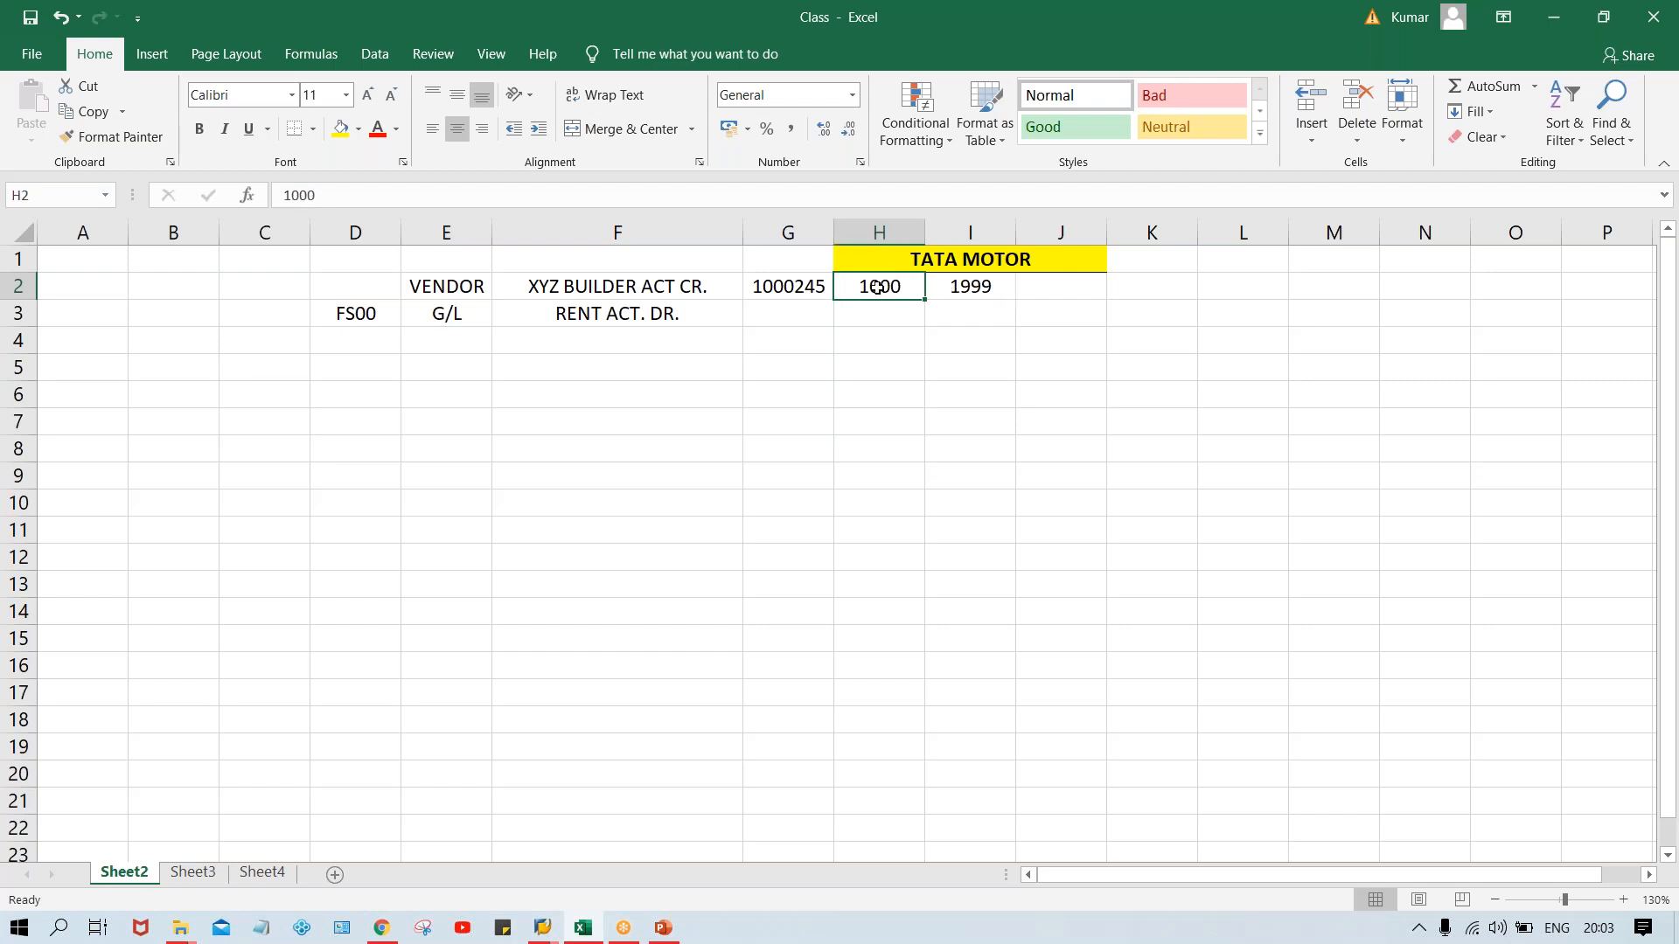
click(970, 287)
click(880, 283)
click(958, 283)
click(853, 289)
Switch to SAP, leave the TM00 details, run transaction /NXKN1 and open the vendor number range intervals for editing.
click(542, 929)
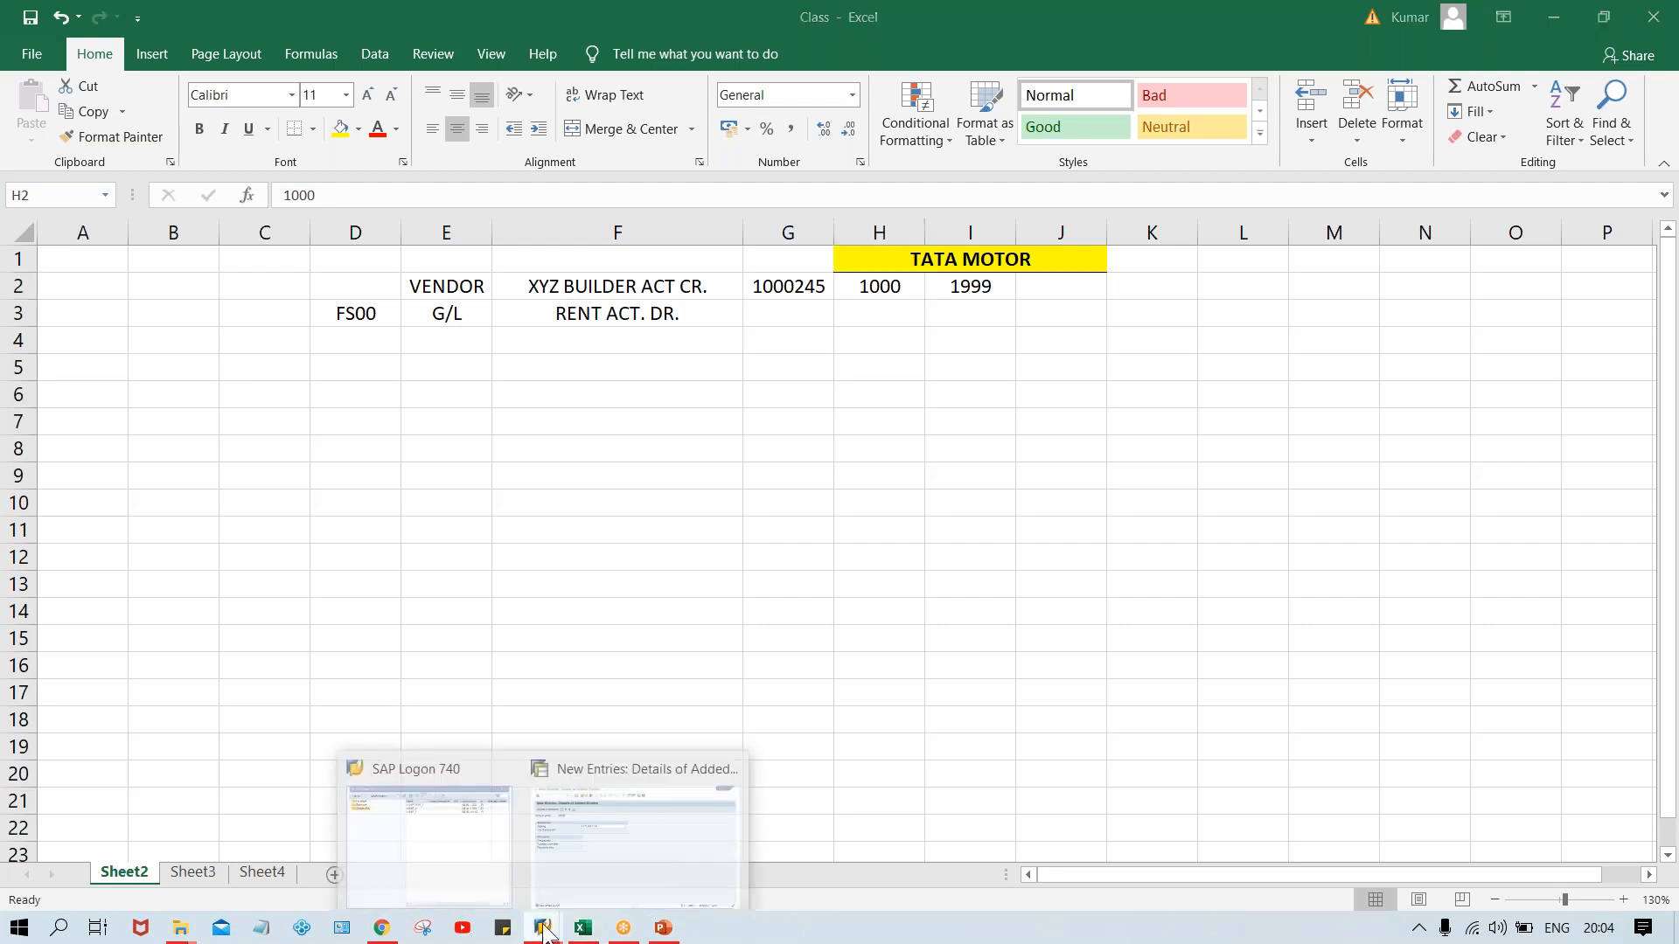
click(596, 845)
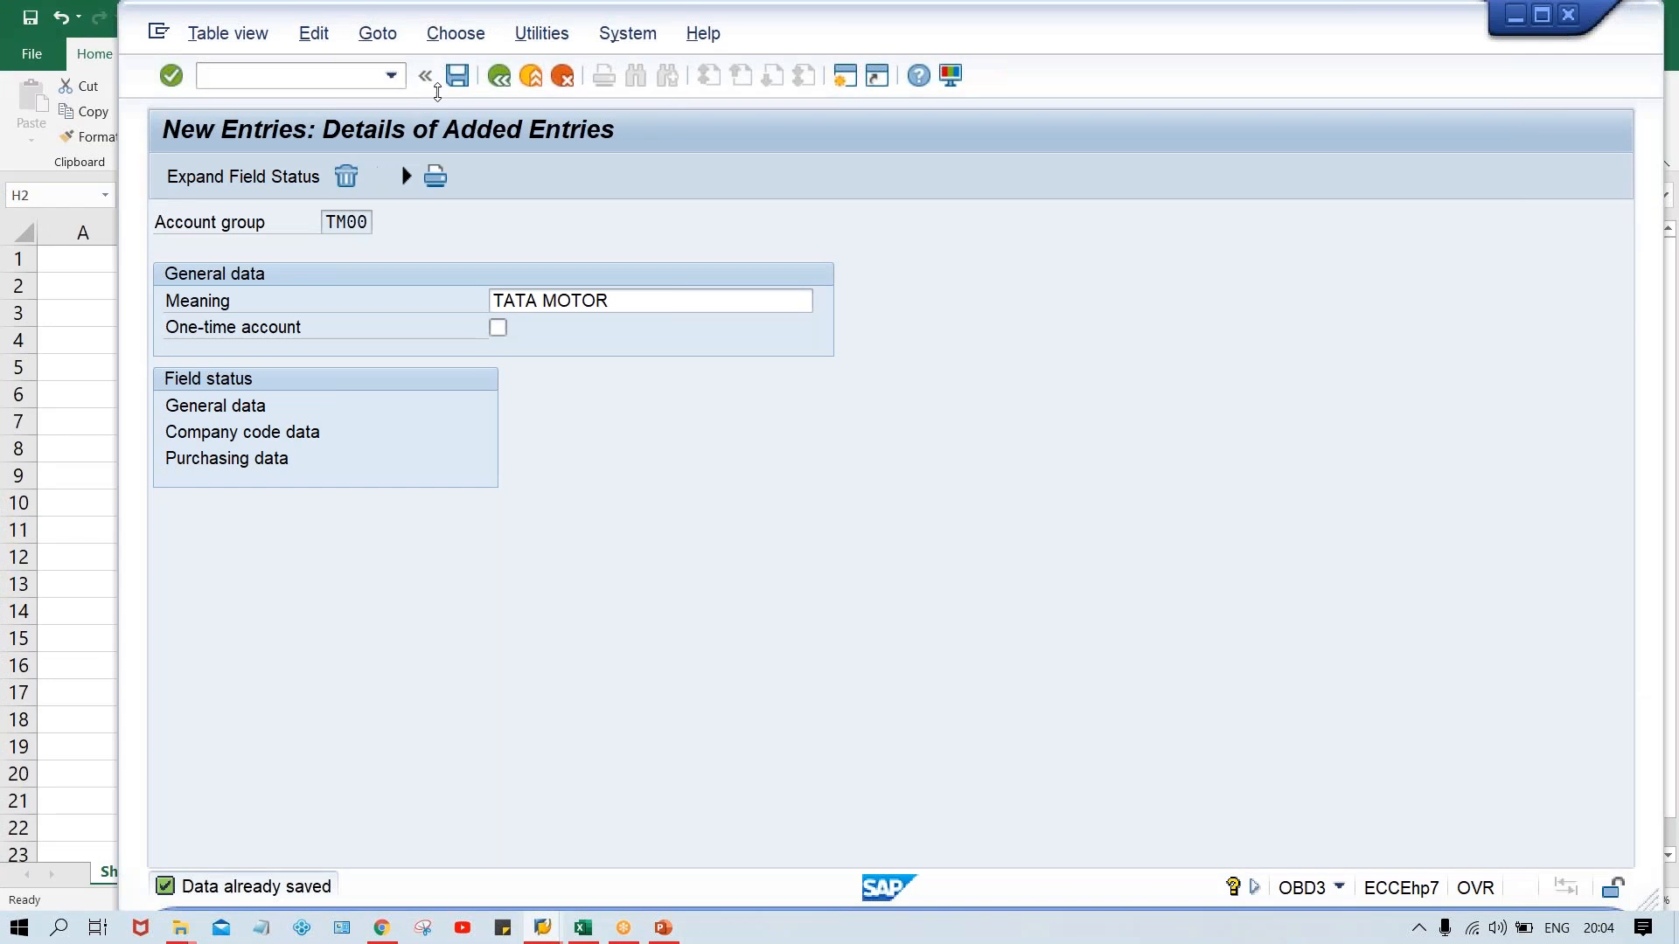
click(498, 77)
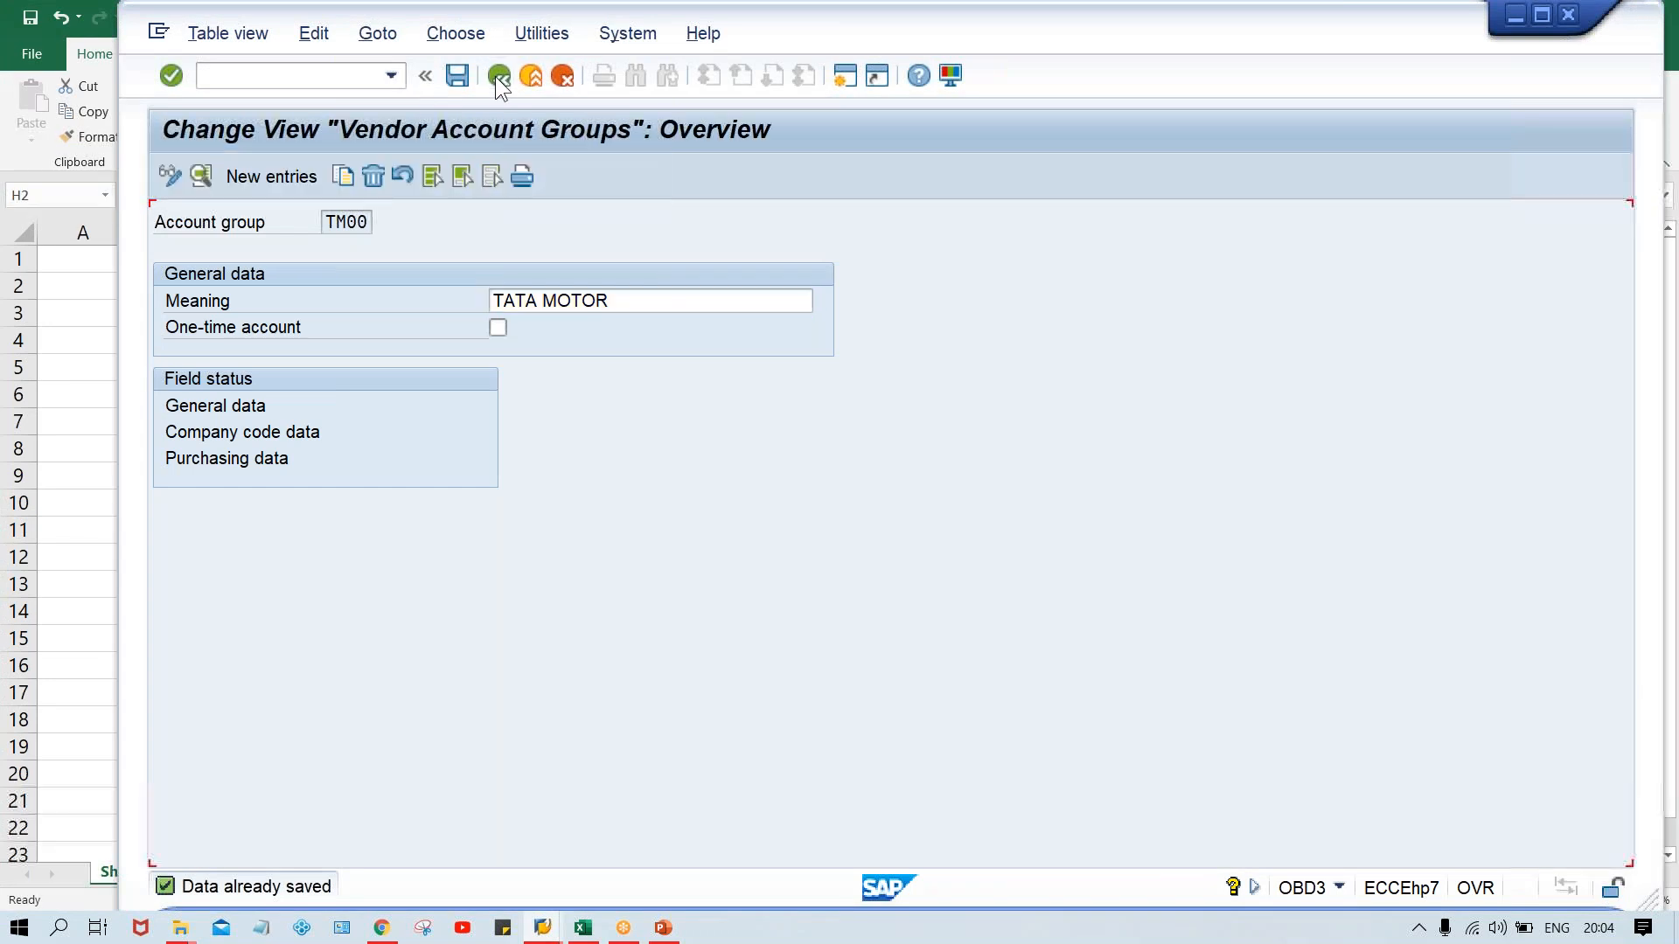
click(250, 74)
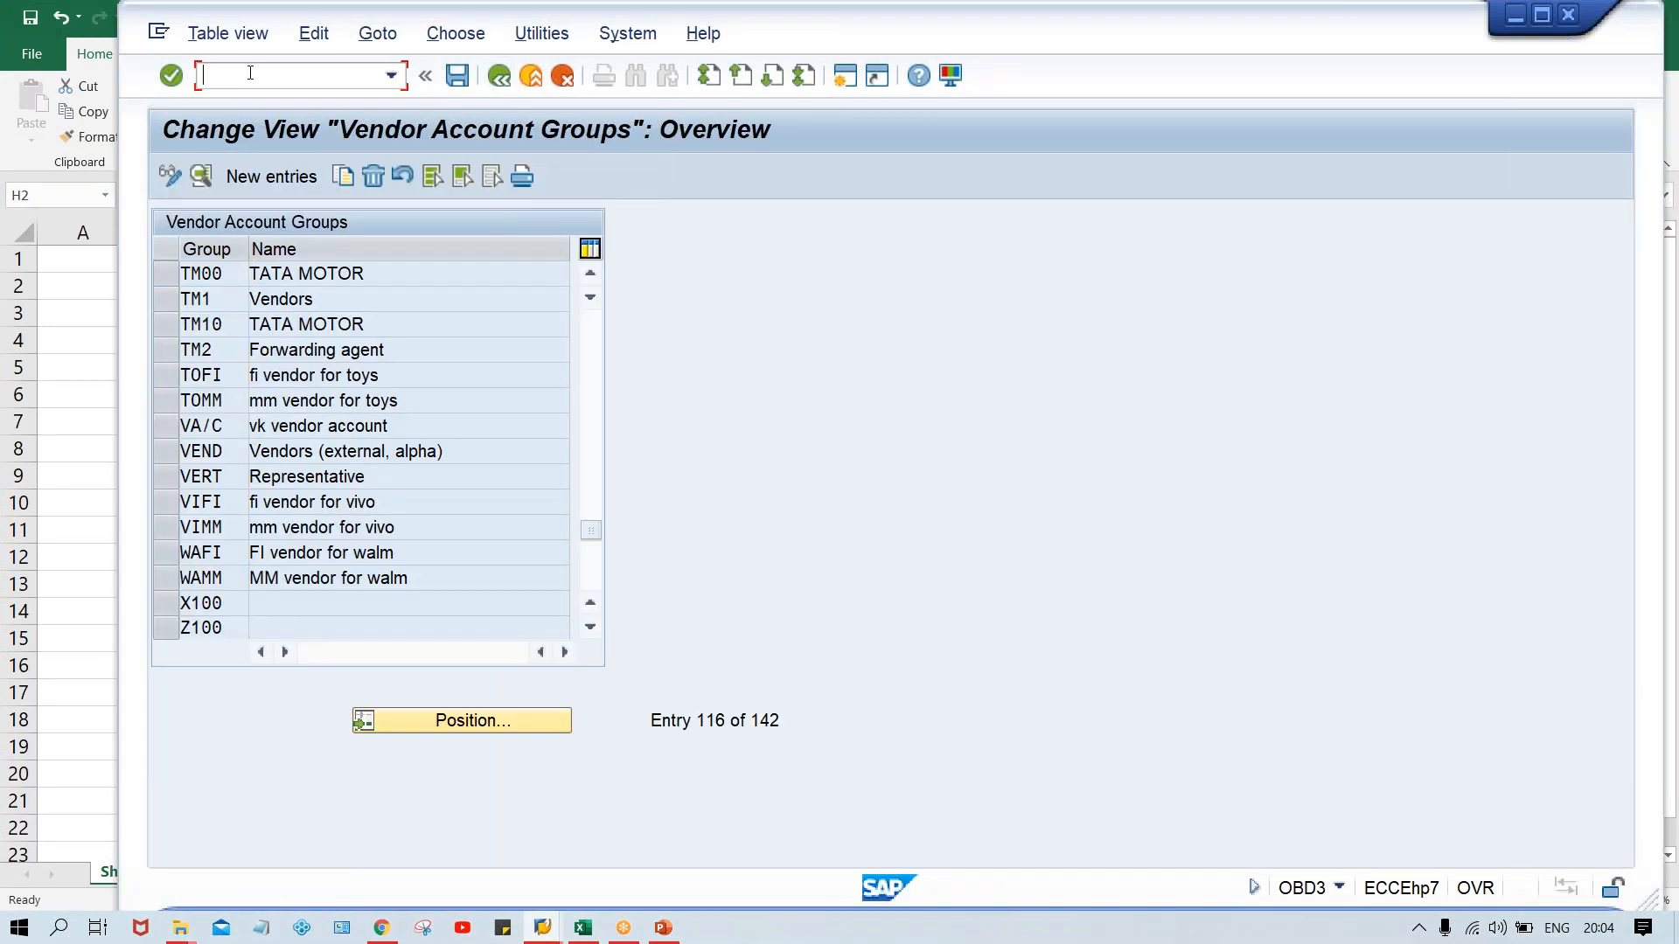
text(/NXKN1)
key(Return)
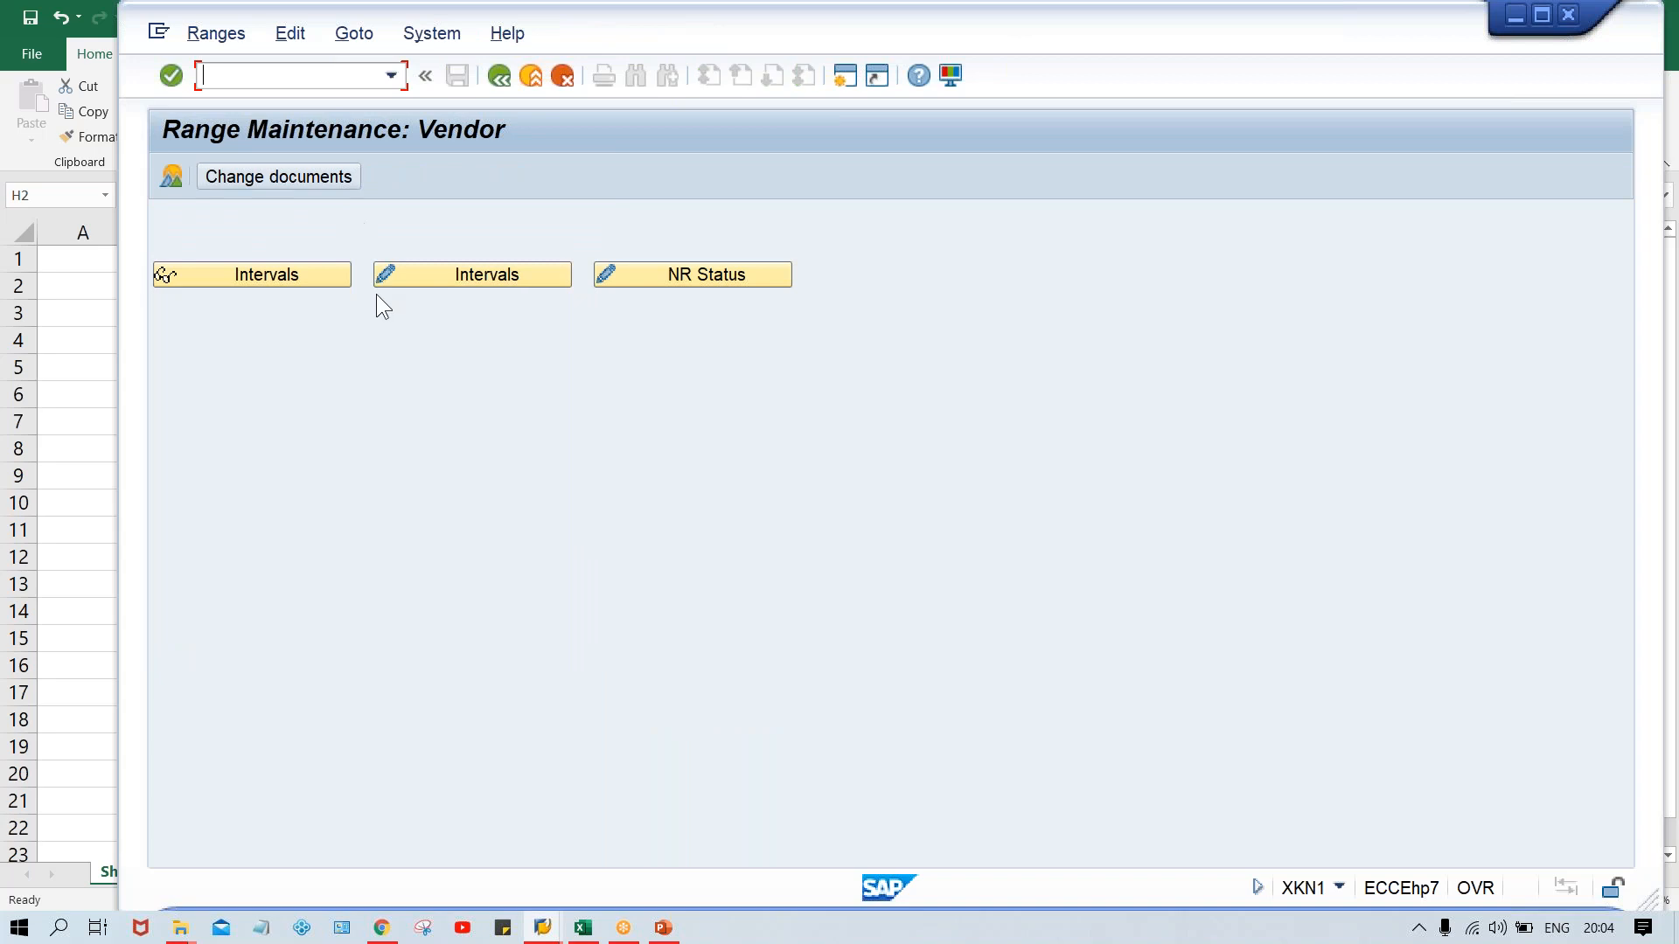
click(458, 268)
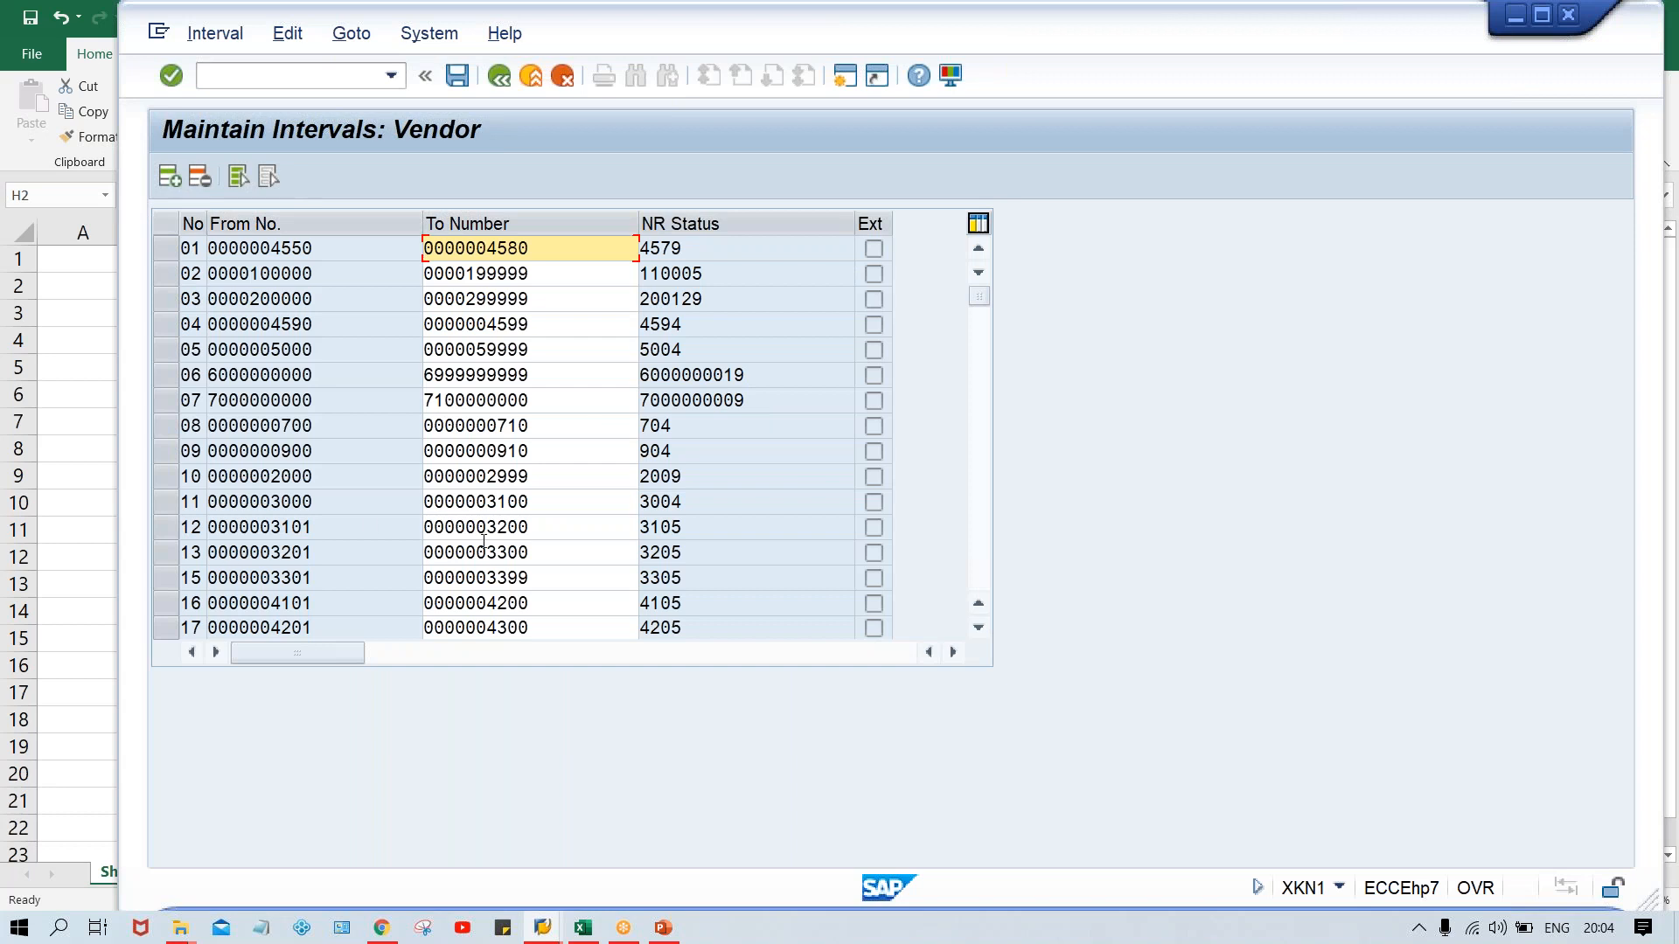
Add vendor number range interval A1 running from 1000 to 1999.
click(323, 501)
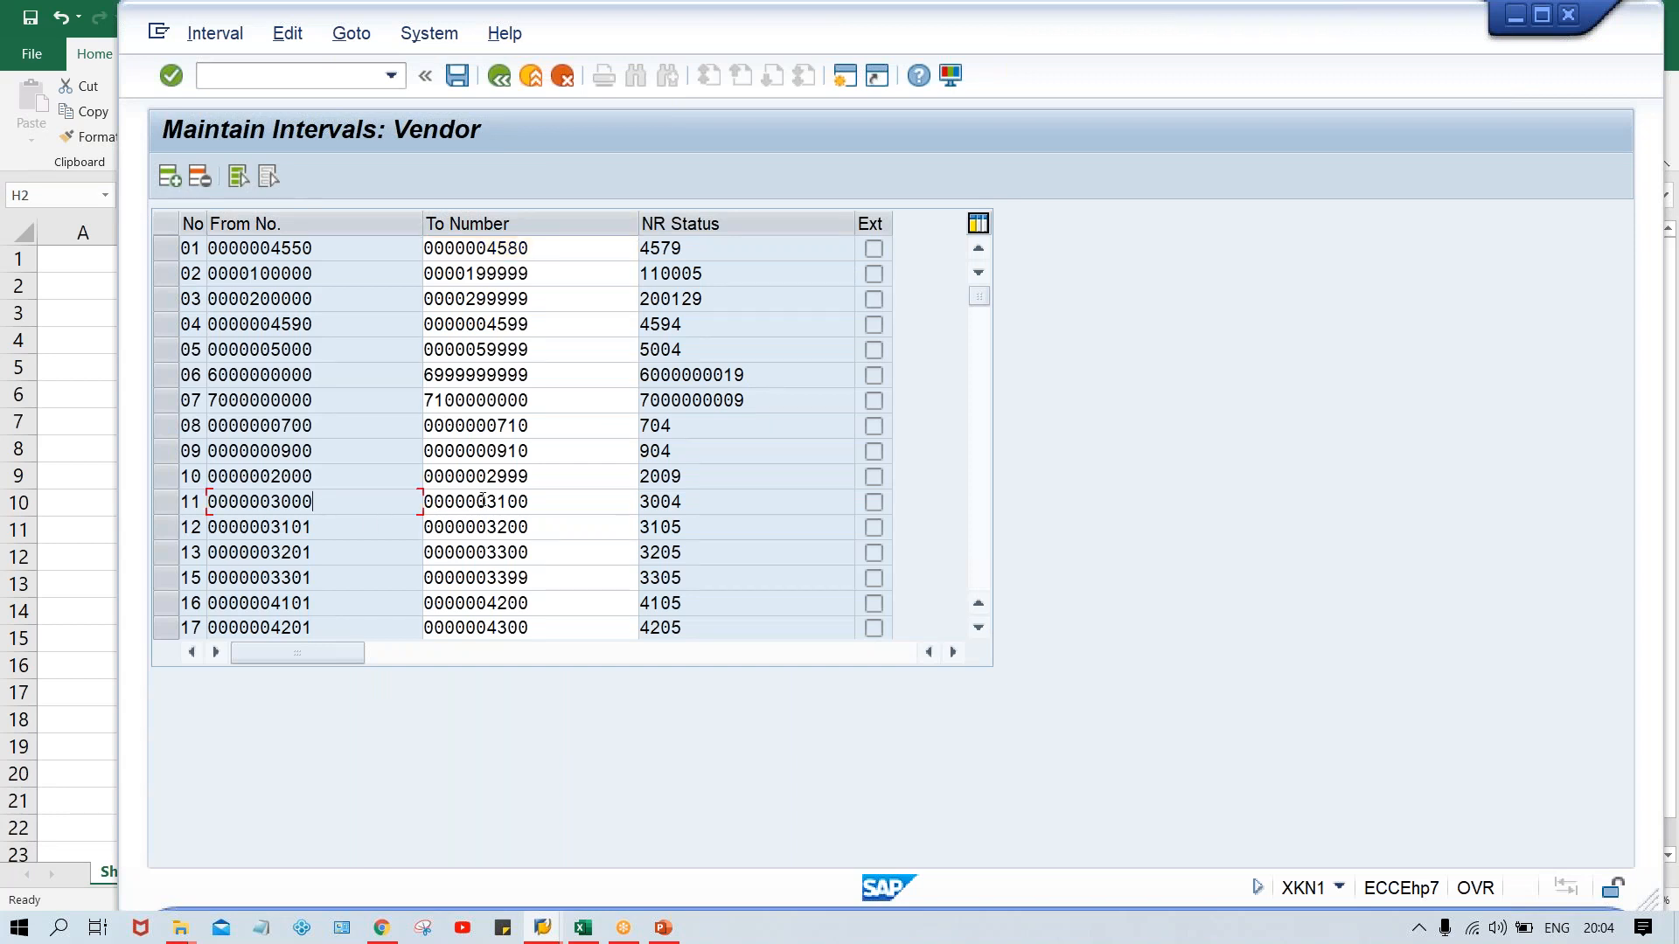
click(701, 526)
click(701, 576)
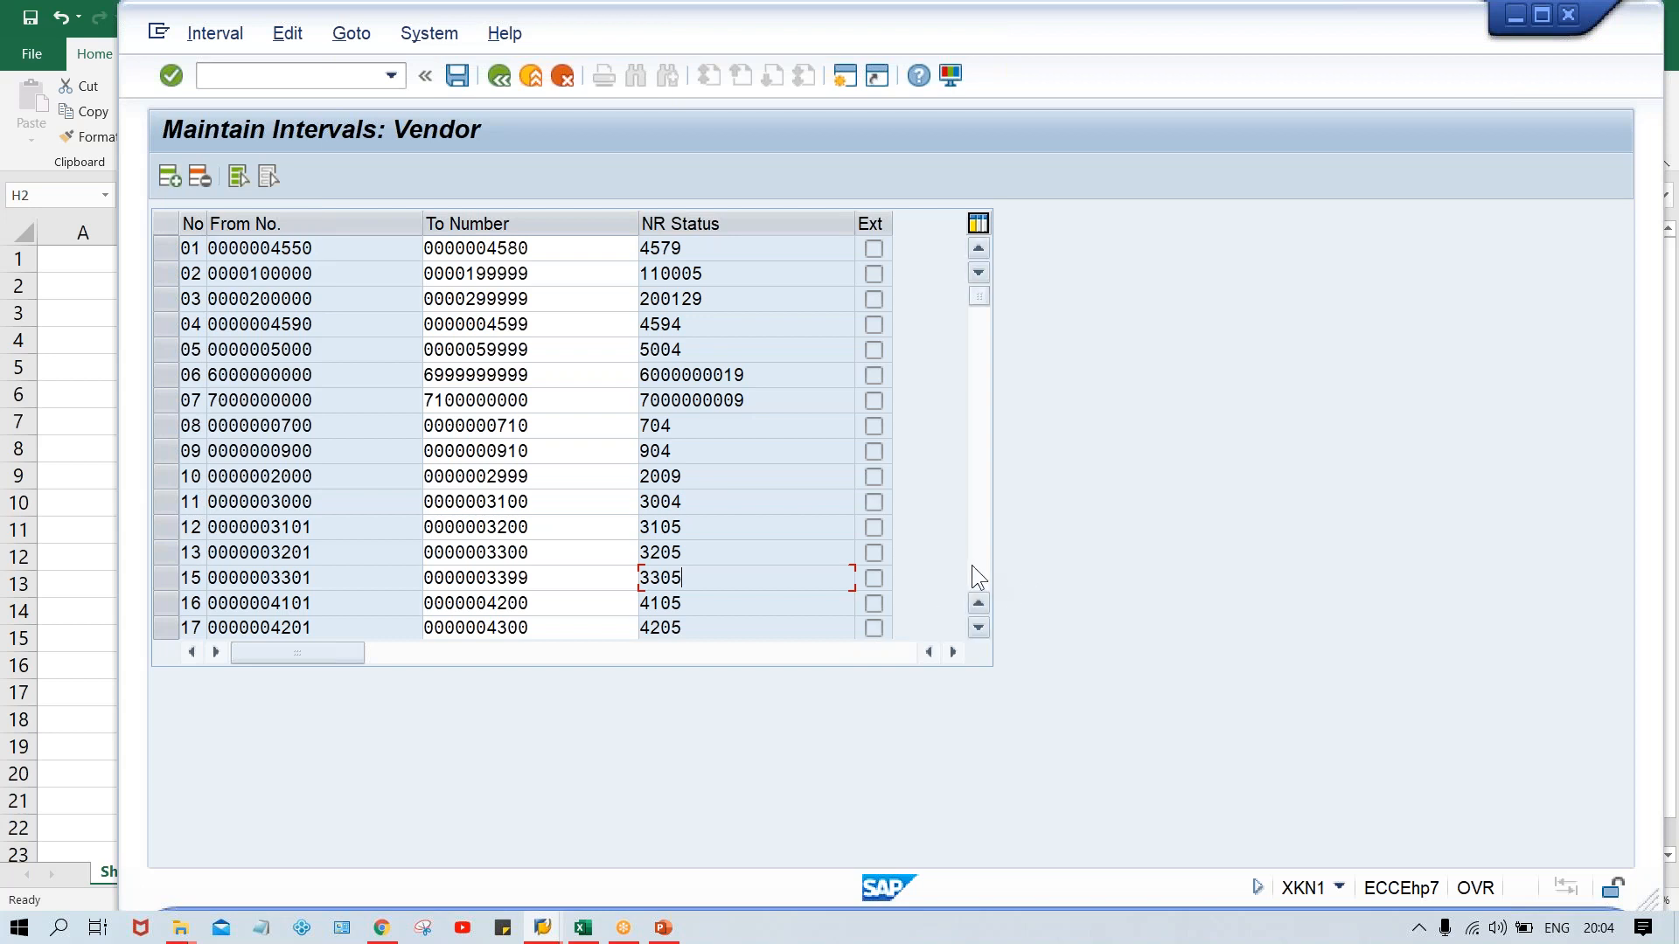
click(169, 178)
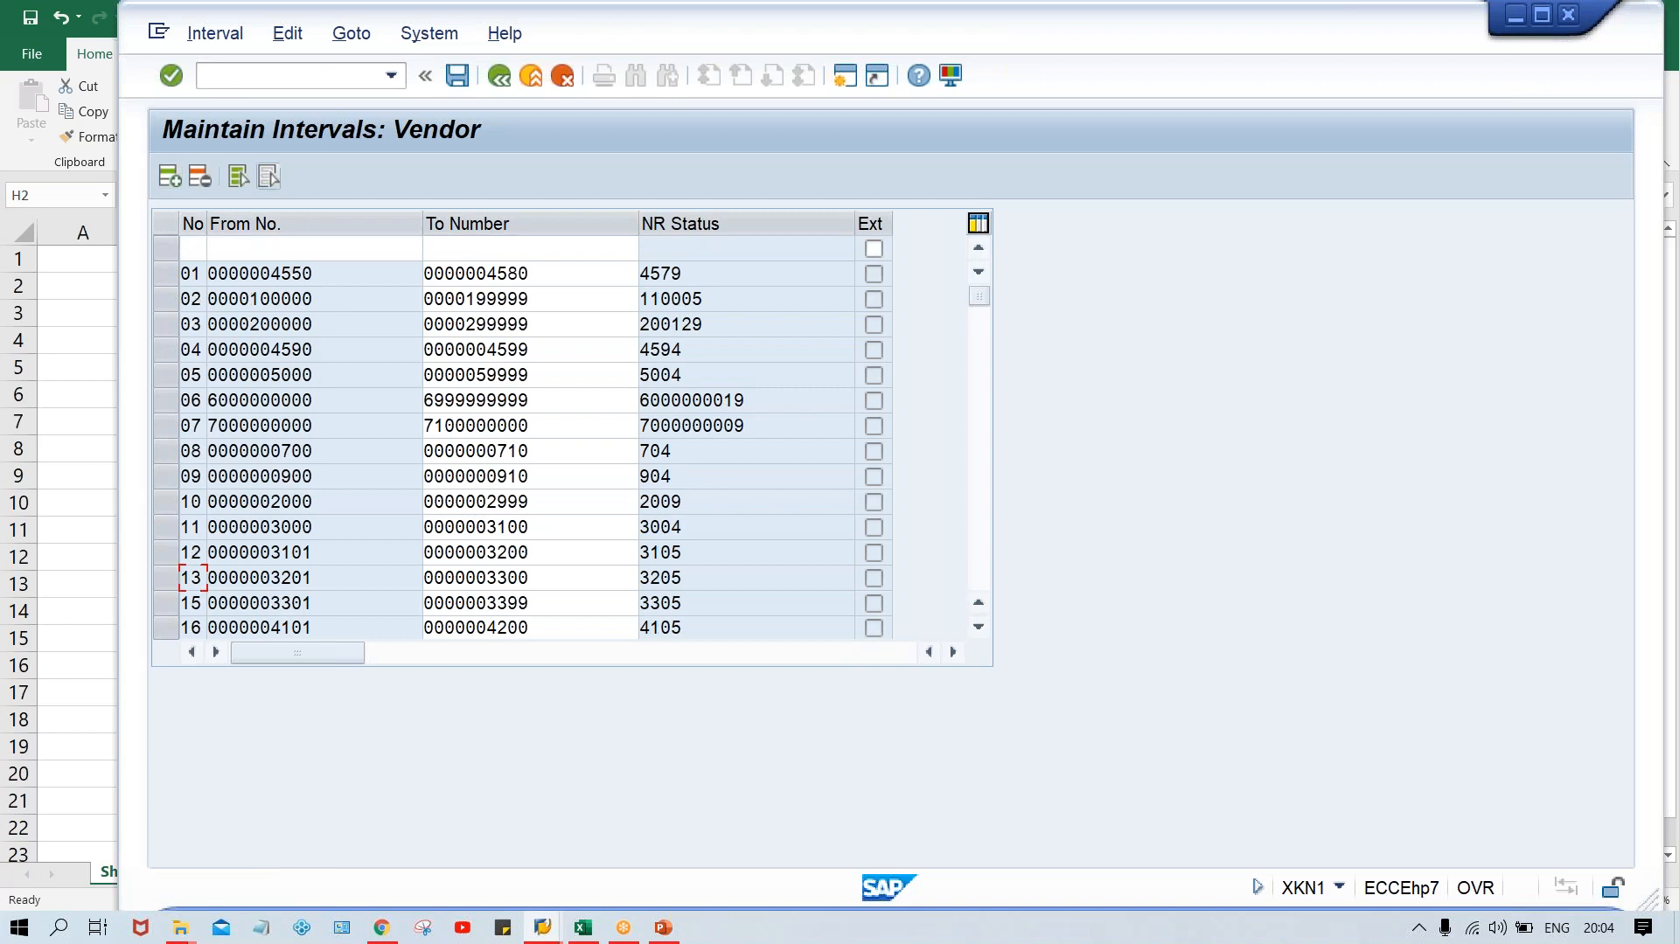
click(199, 254)
text(A1)
key(Tab)
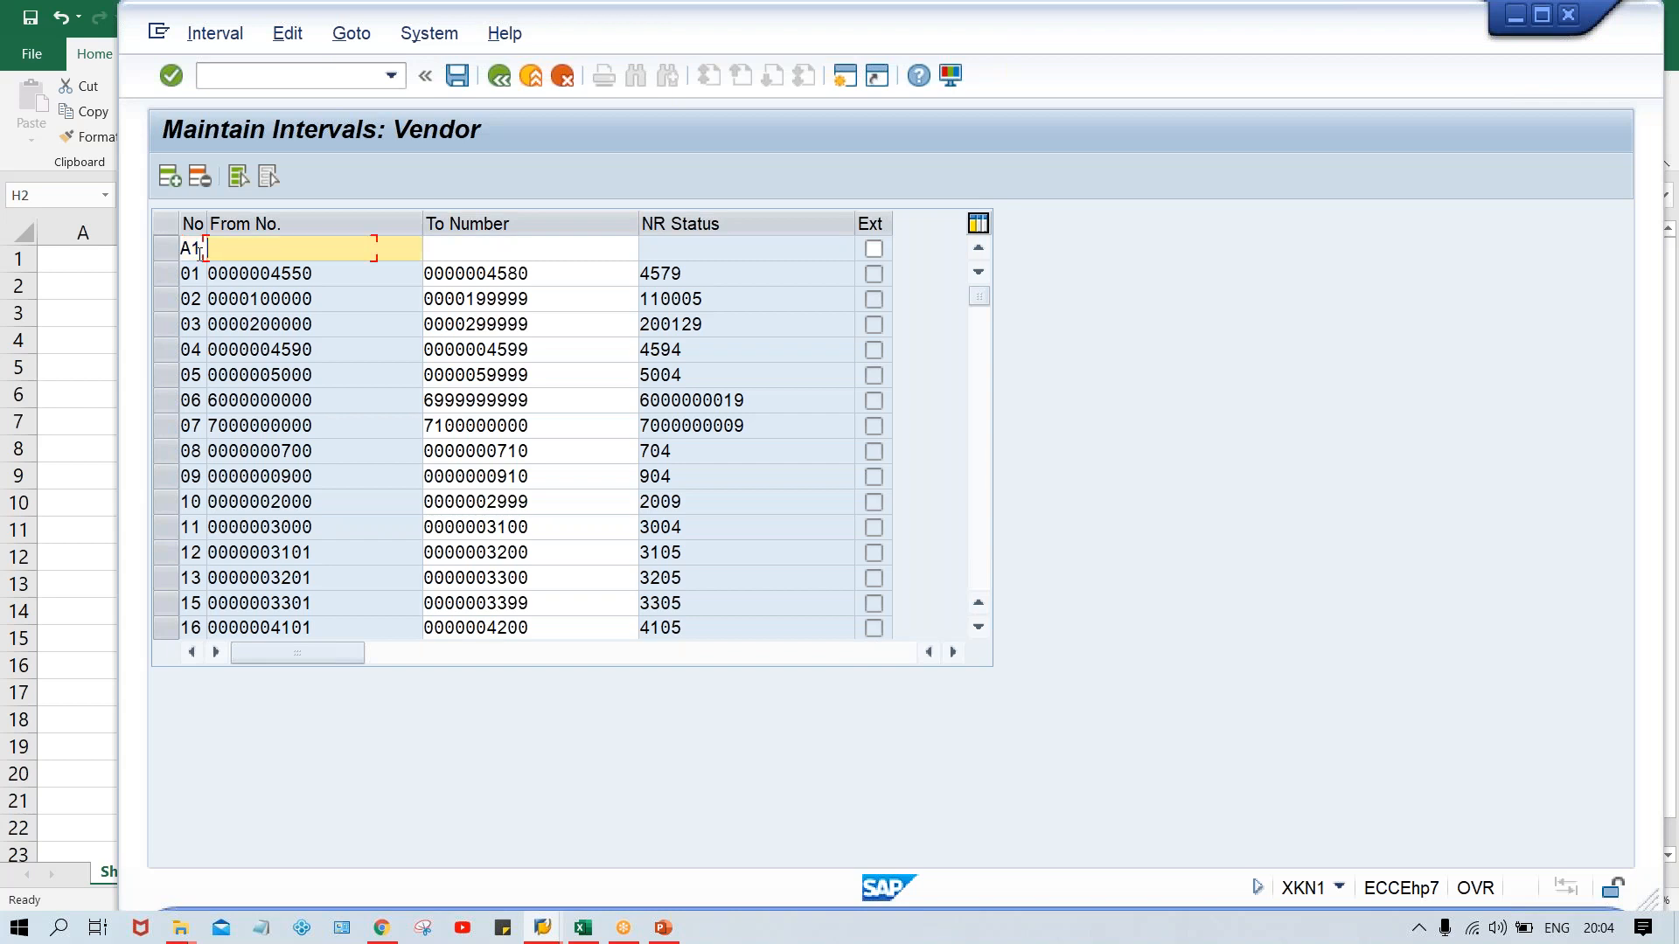
text(1000)
key(Tab)
text(1999)
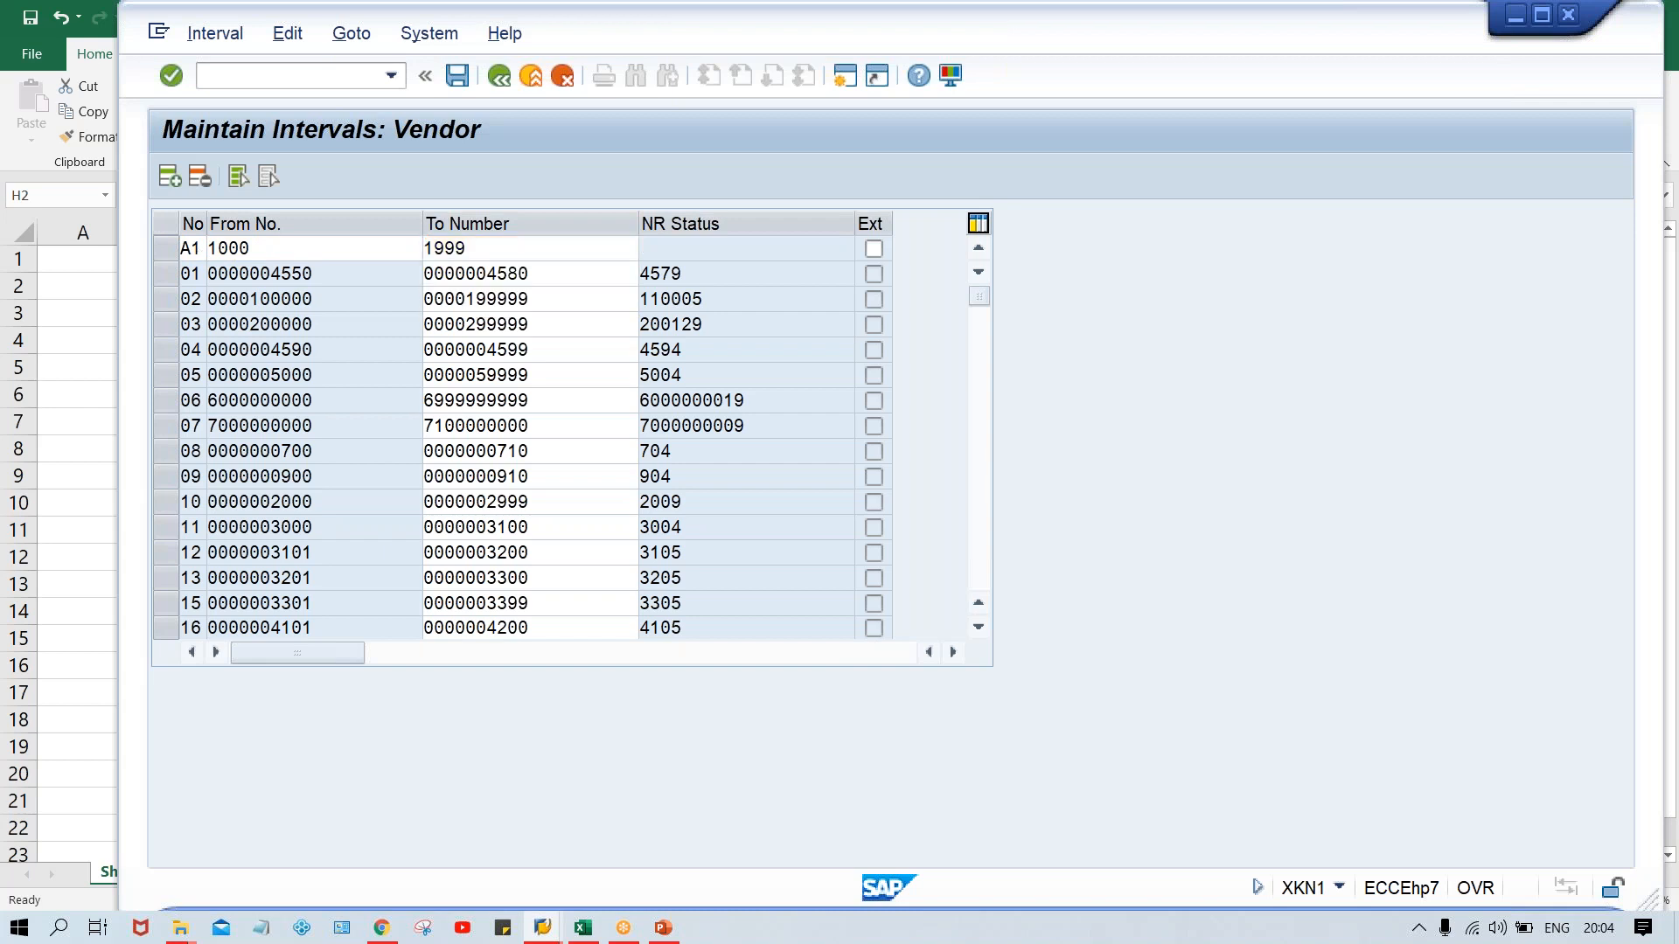
key(Return)
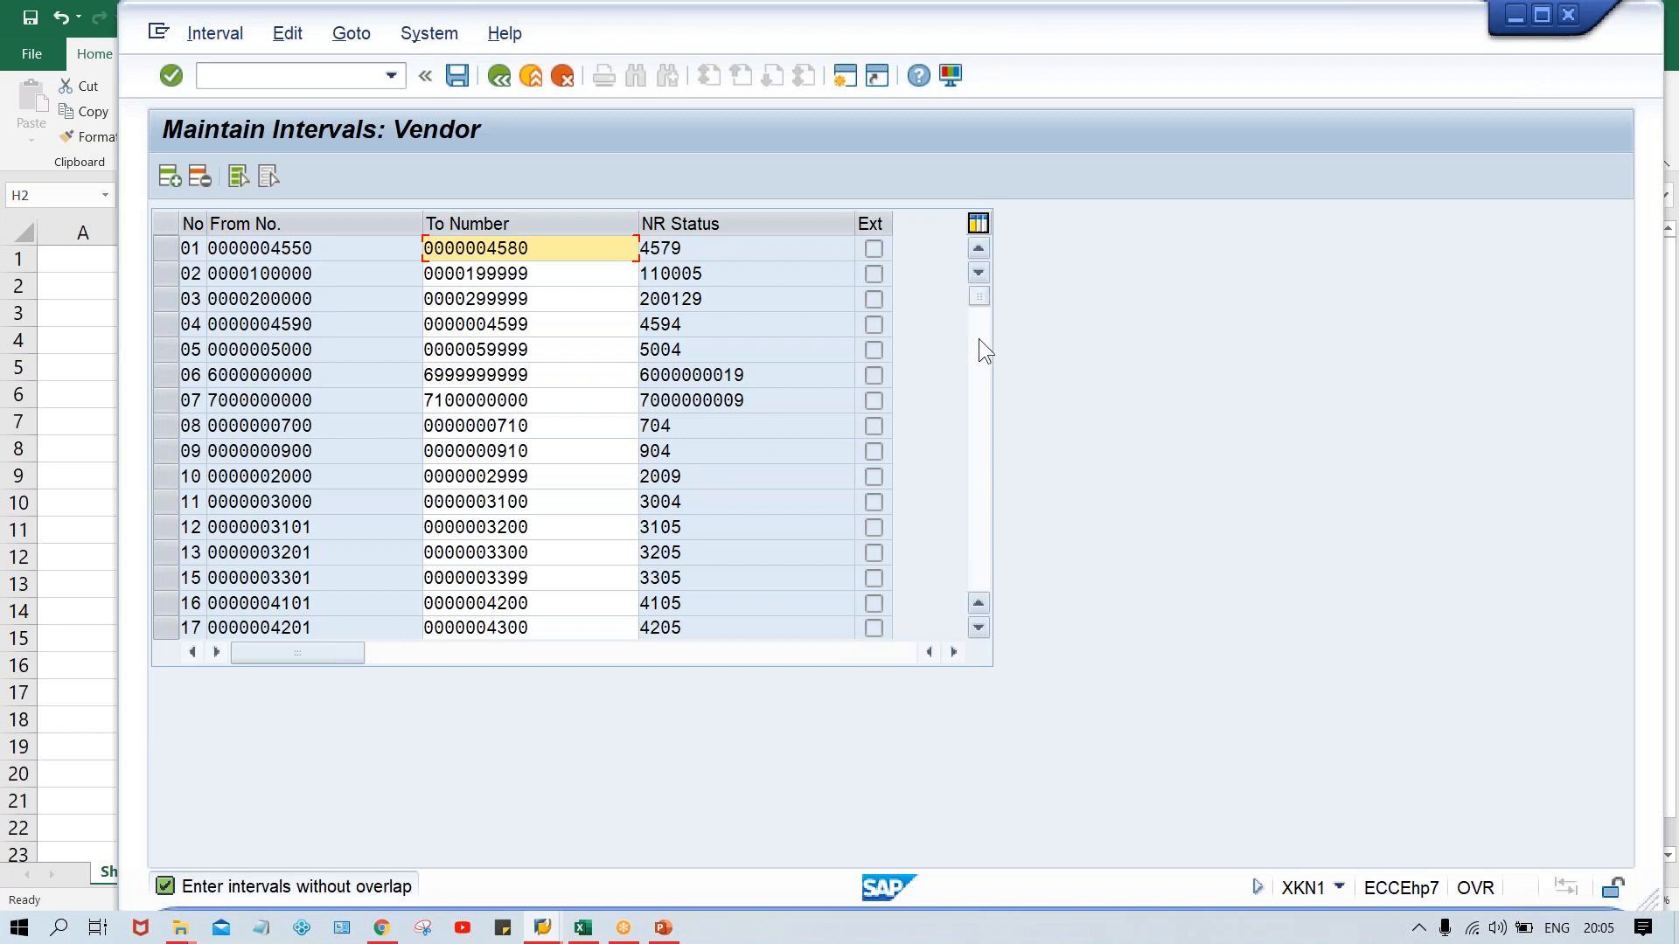
Look through the vendor number intervals for an existing range that overlaps 1000 to 1999.
click(980, 574)
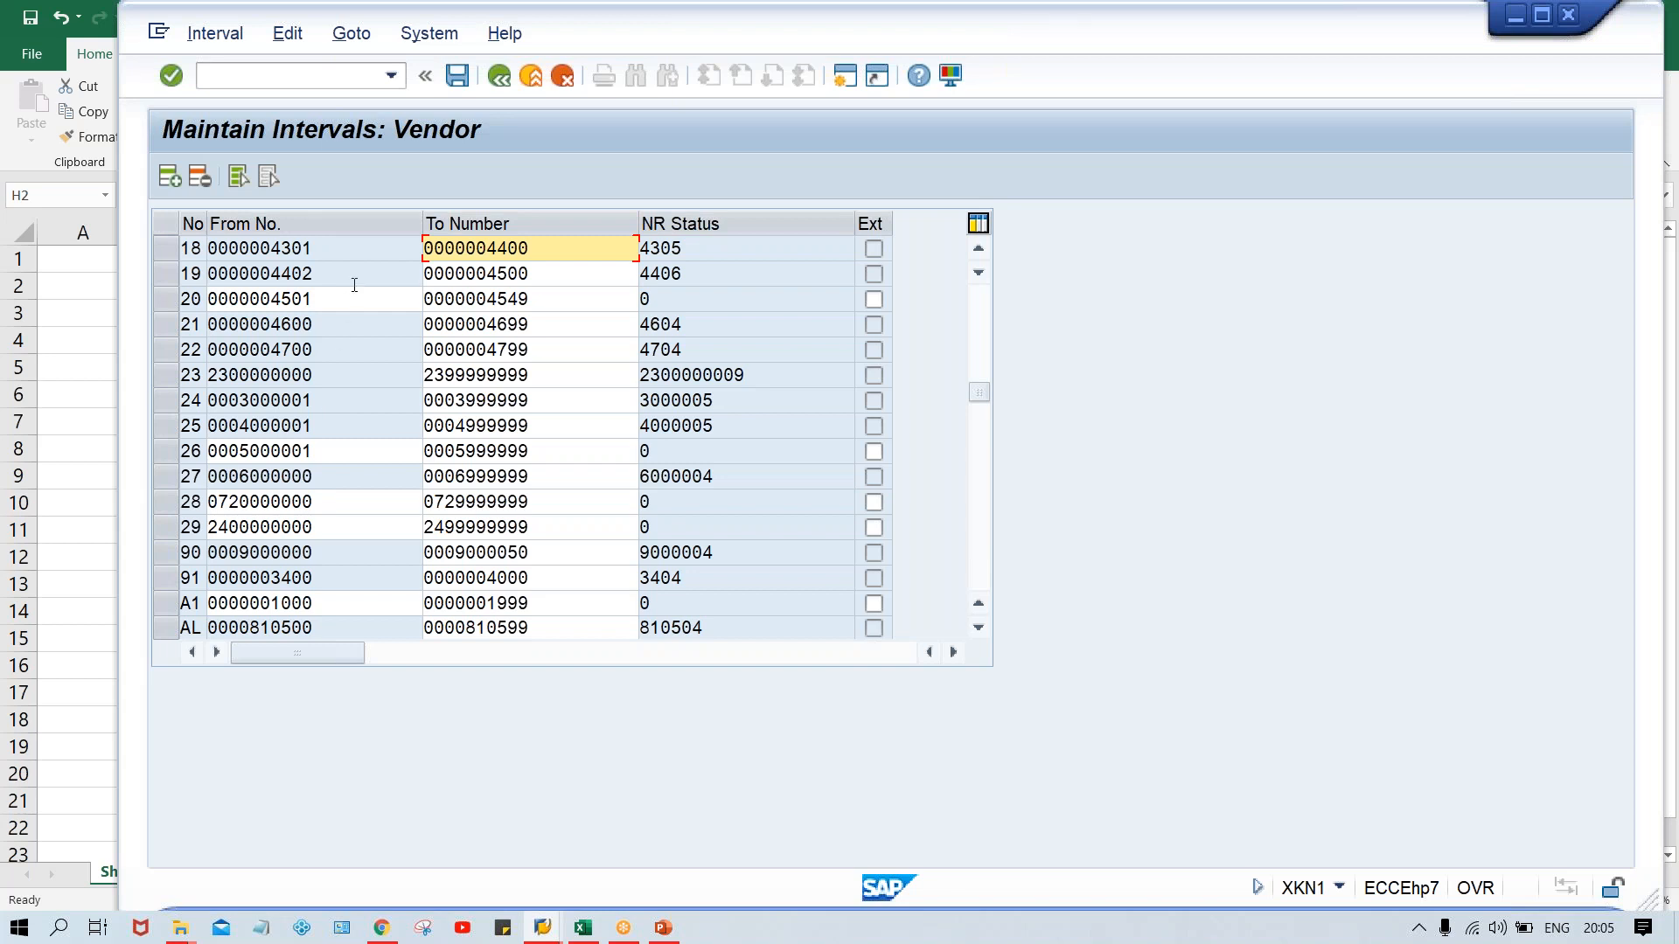
click(976, 355)
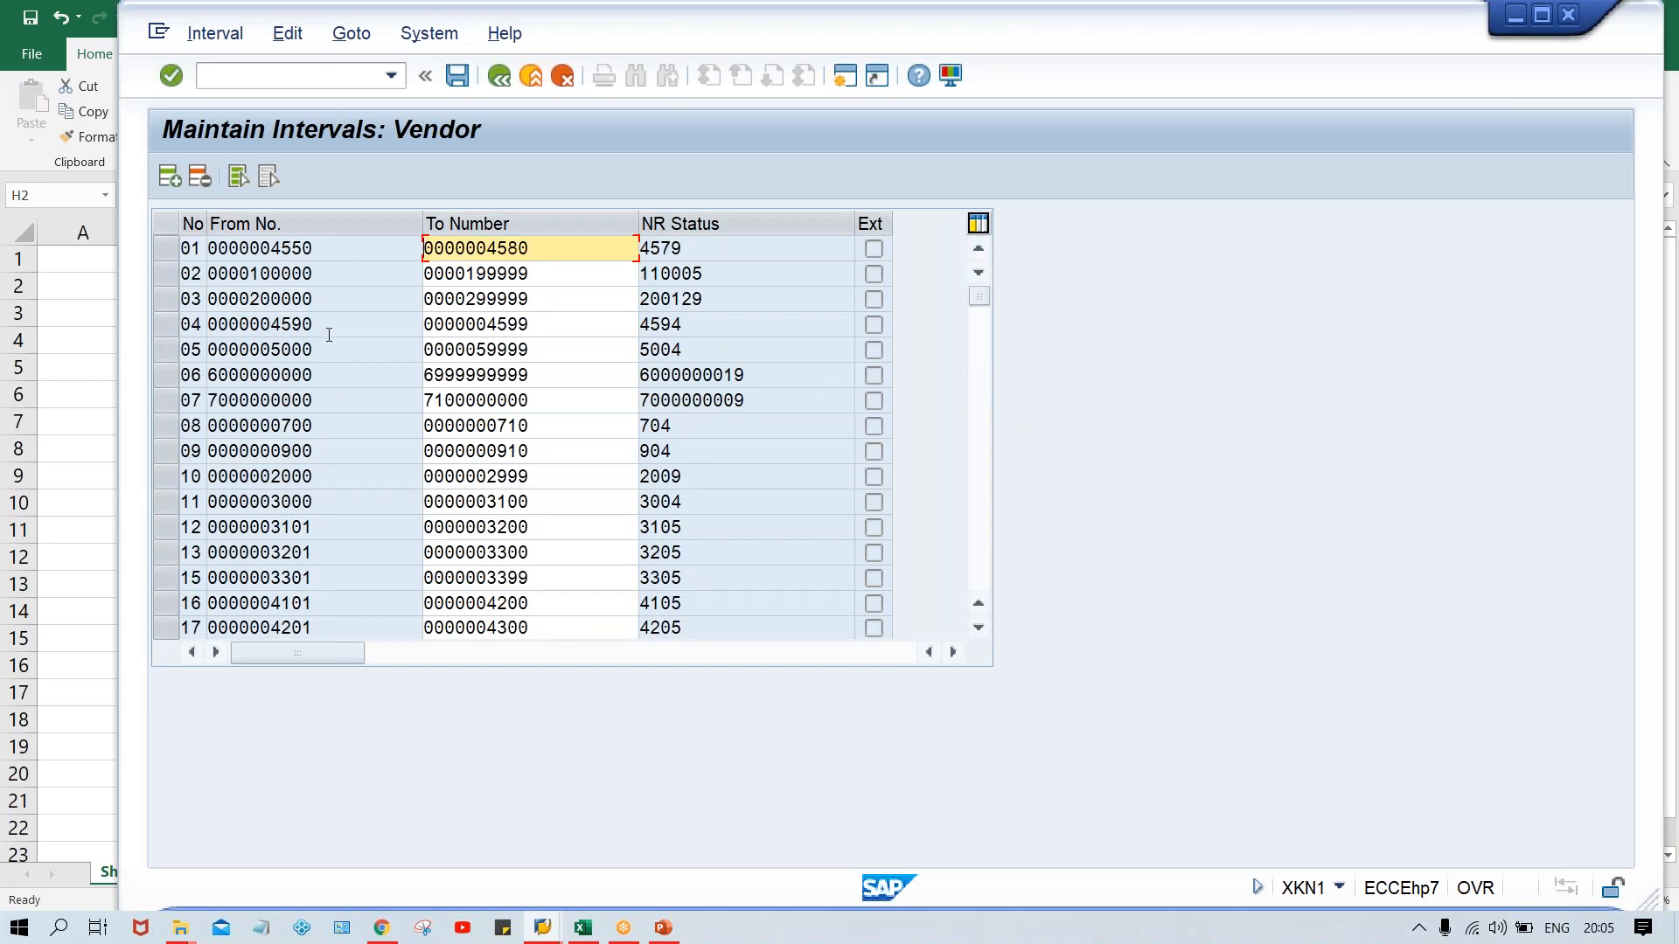
click(340, 483)
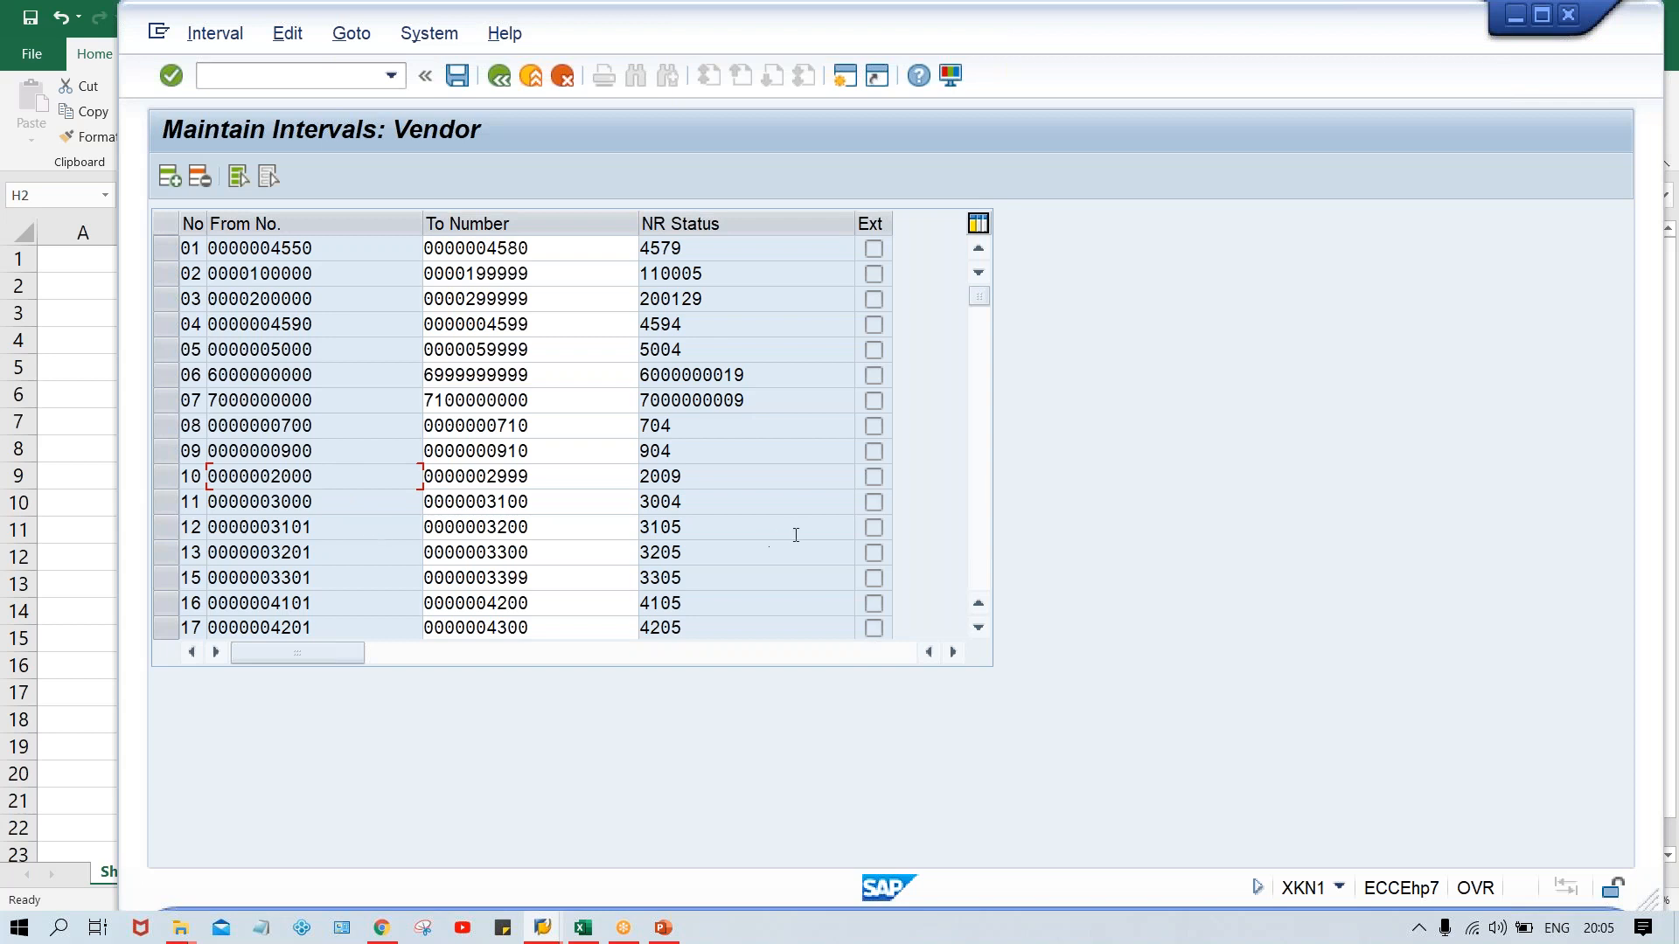
click(982, 543)
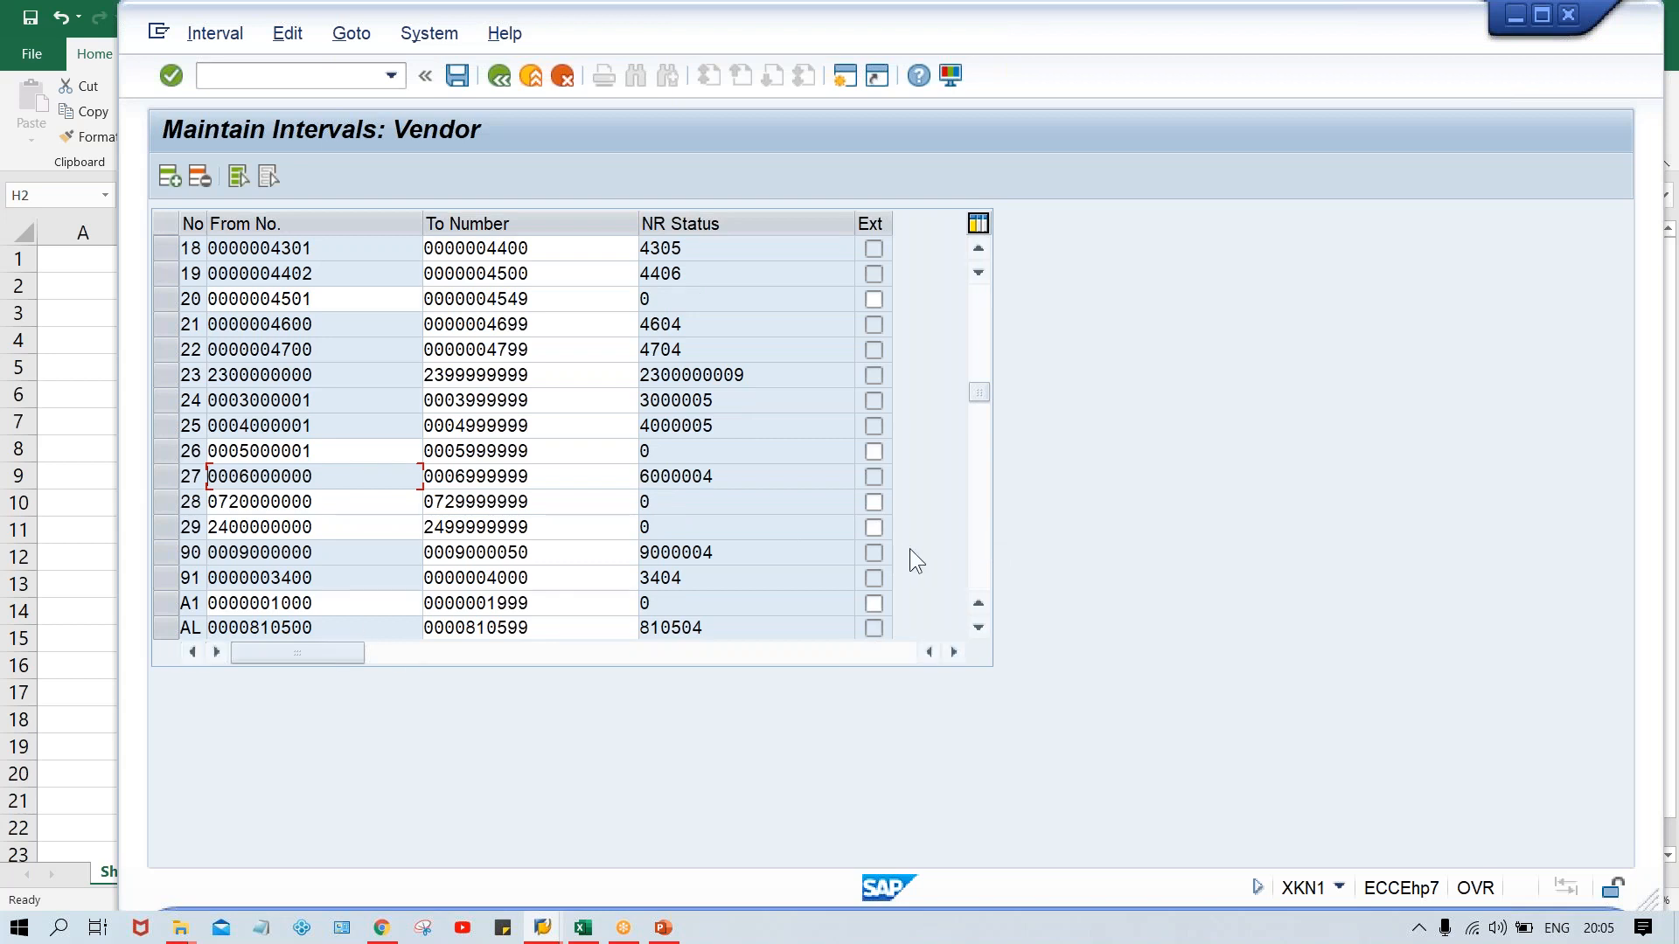
click(984, 575)
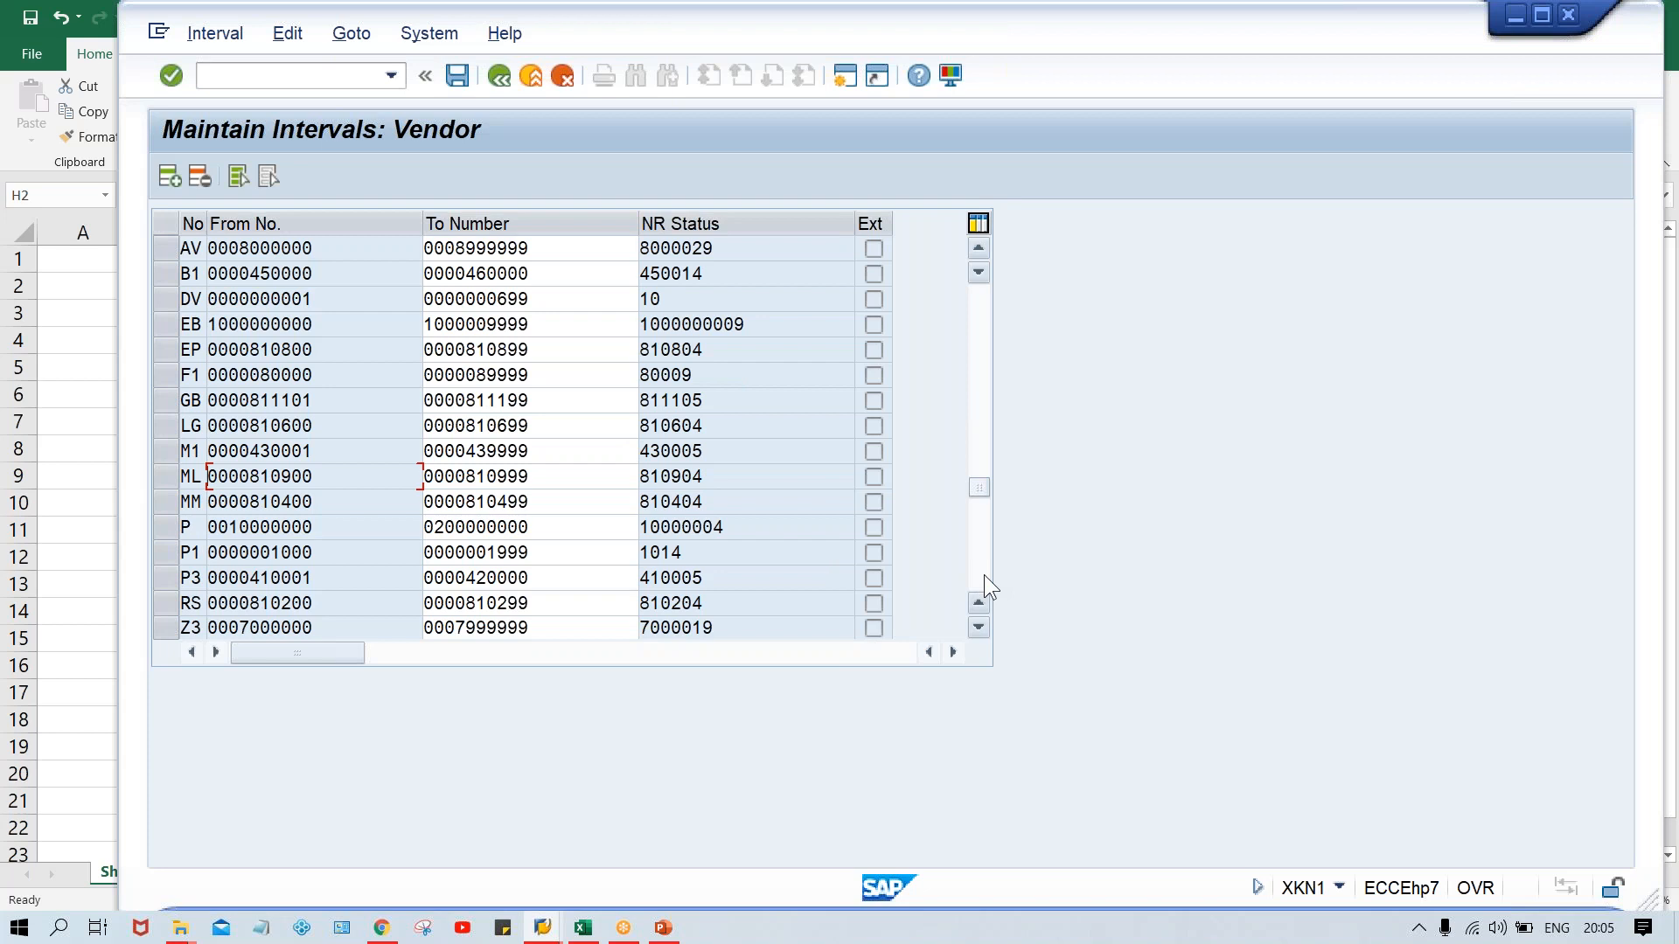
click(165, 554)
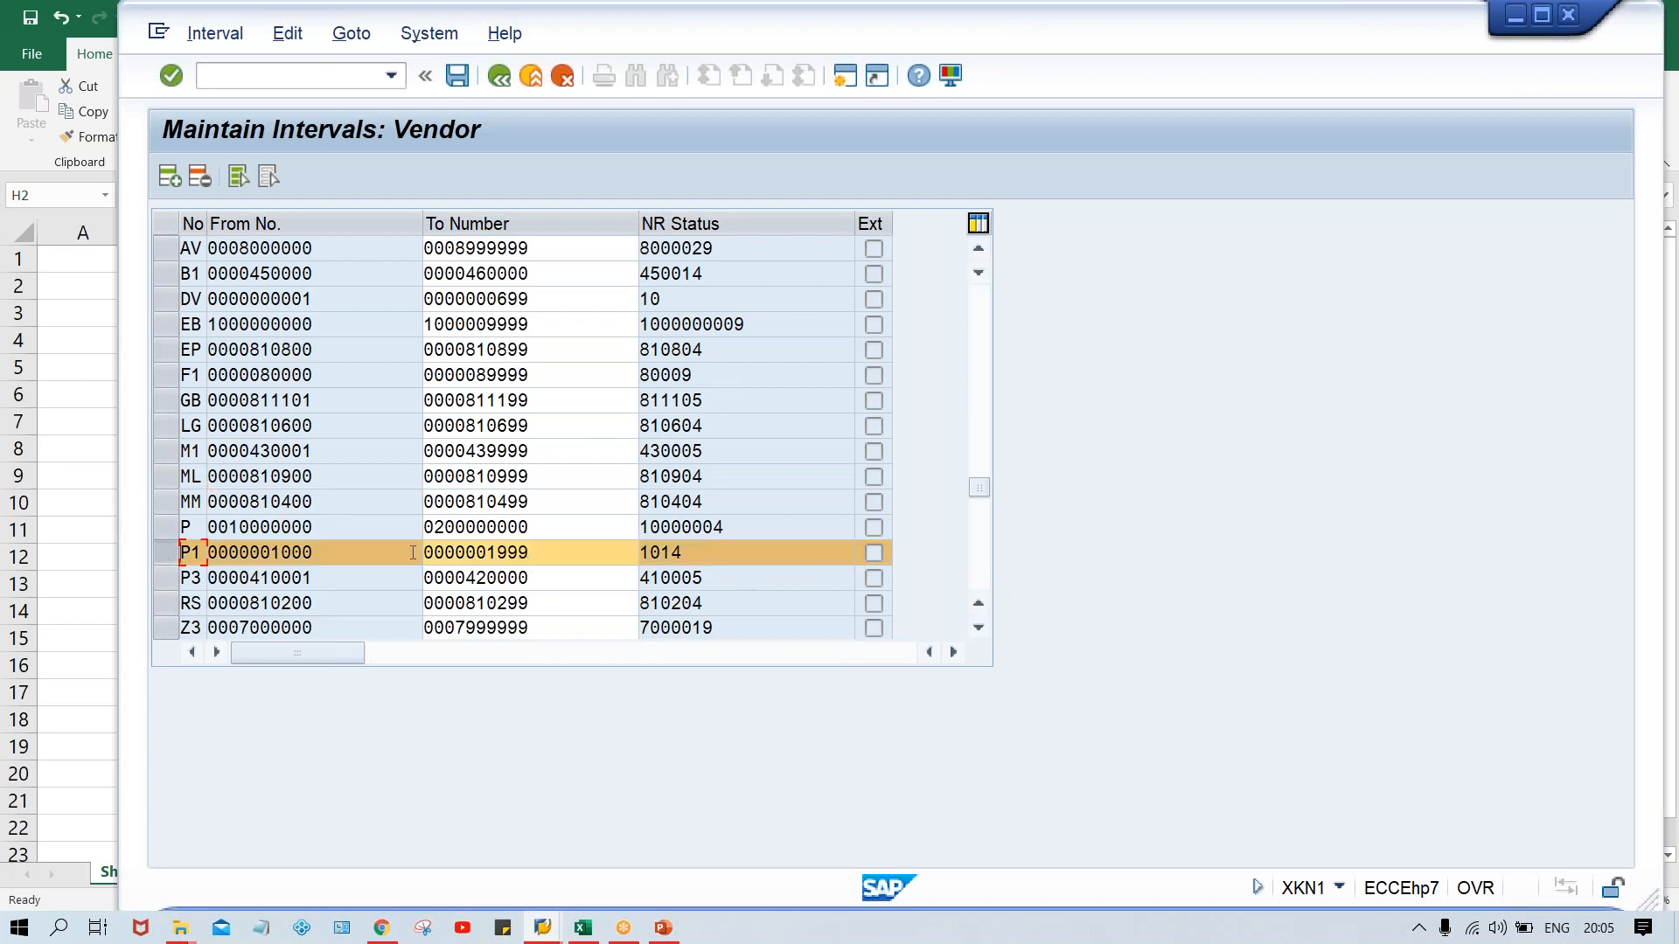
click(549, 552)
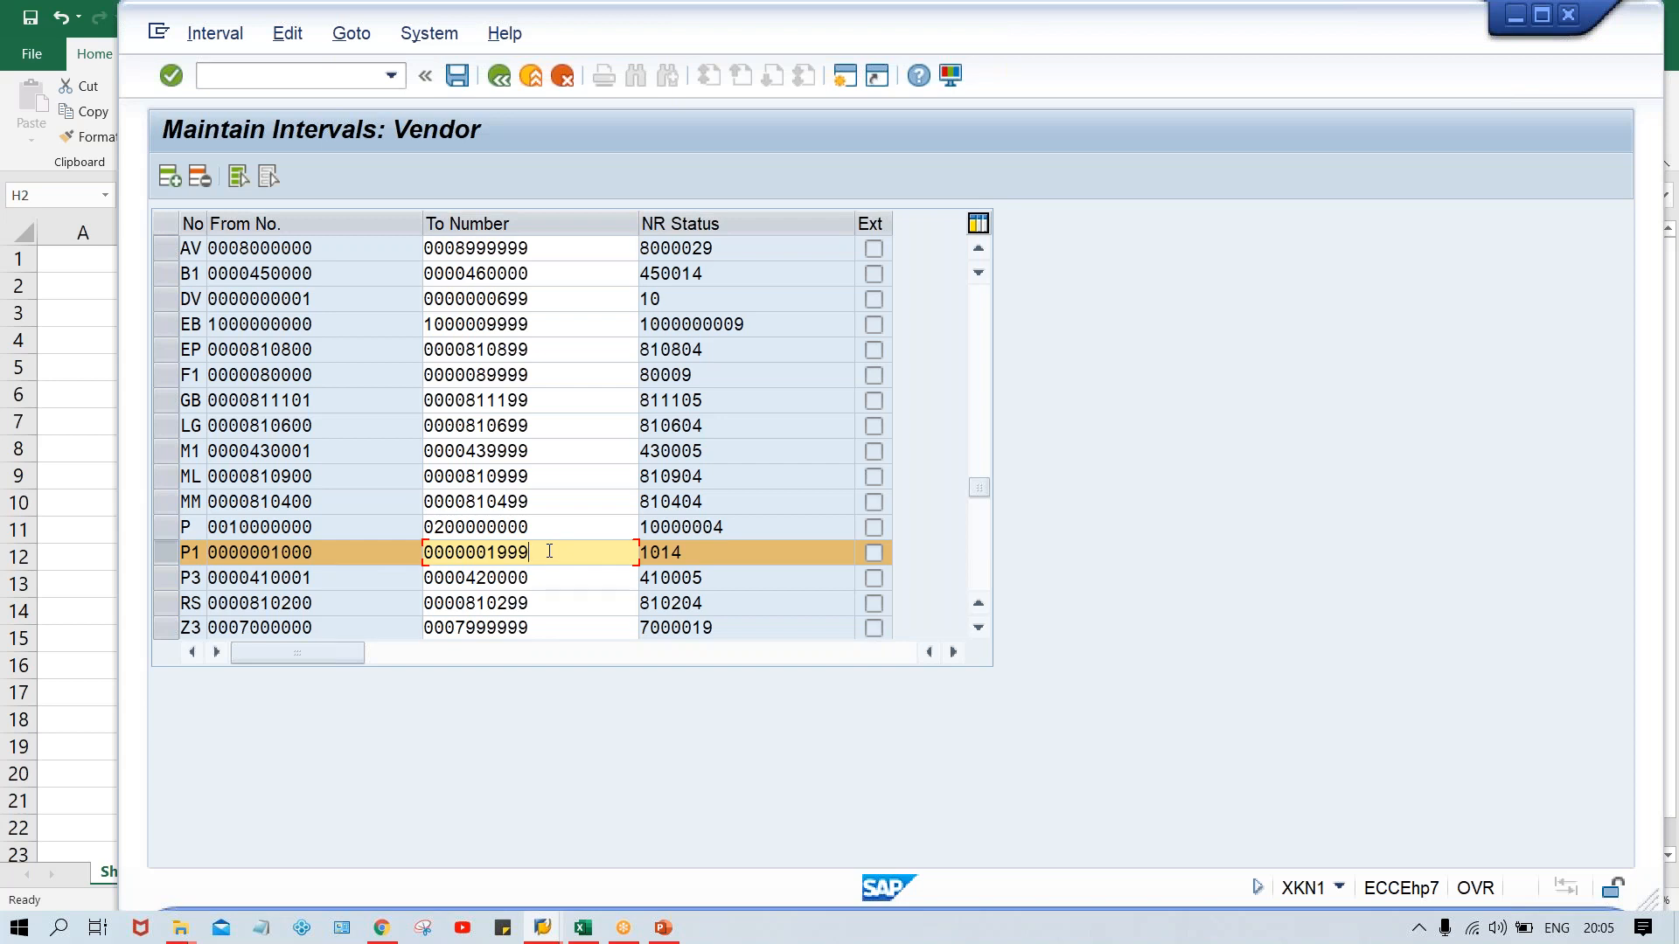
Switch to the Class workbook in Excel and review the number range limits in cells H2 and I2.
click(582, 928)
click(980, 398)
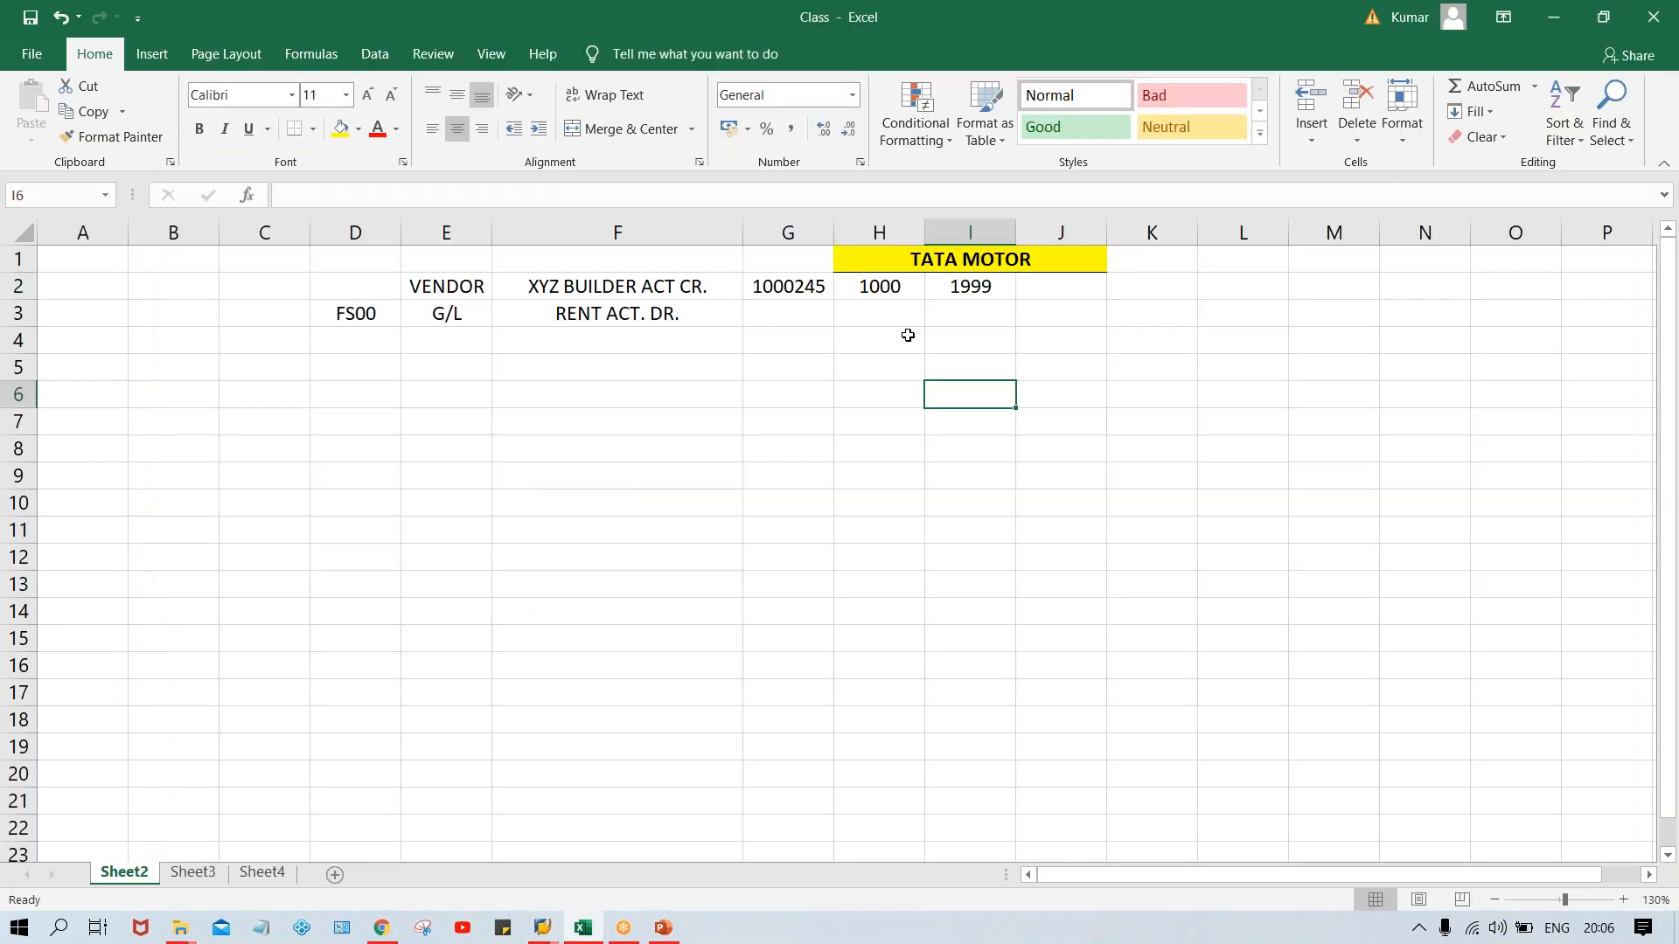
click(888, 289)
click(959, 289)
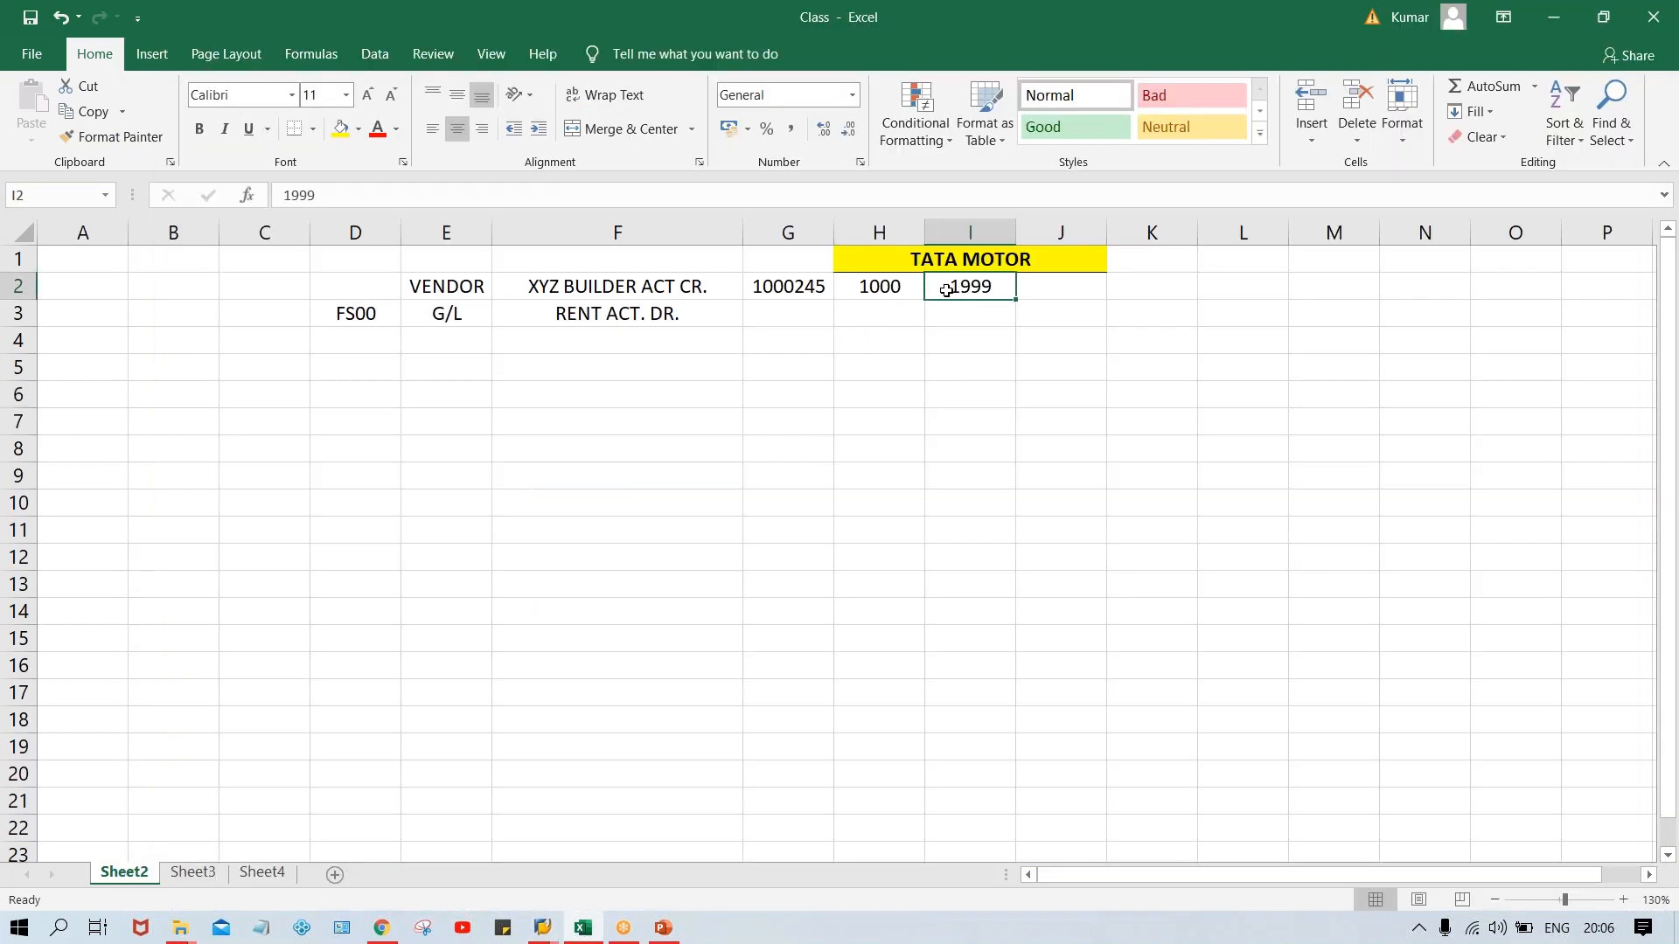
click(899, 290)
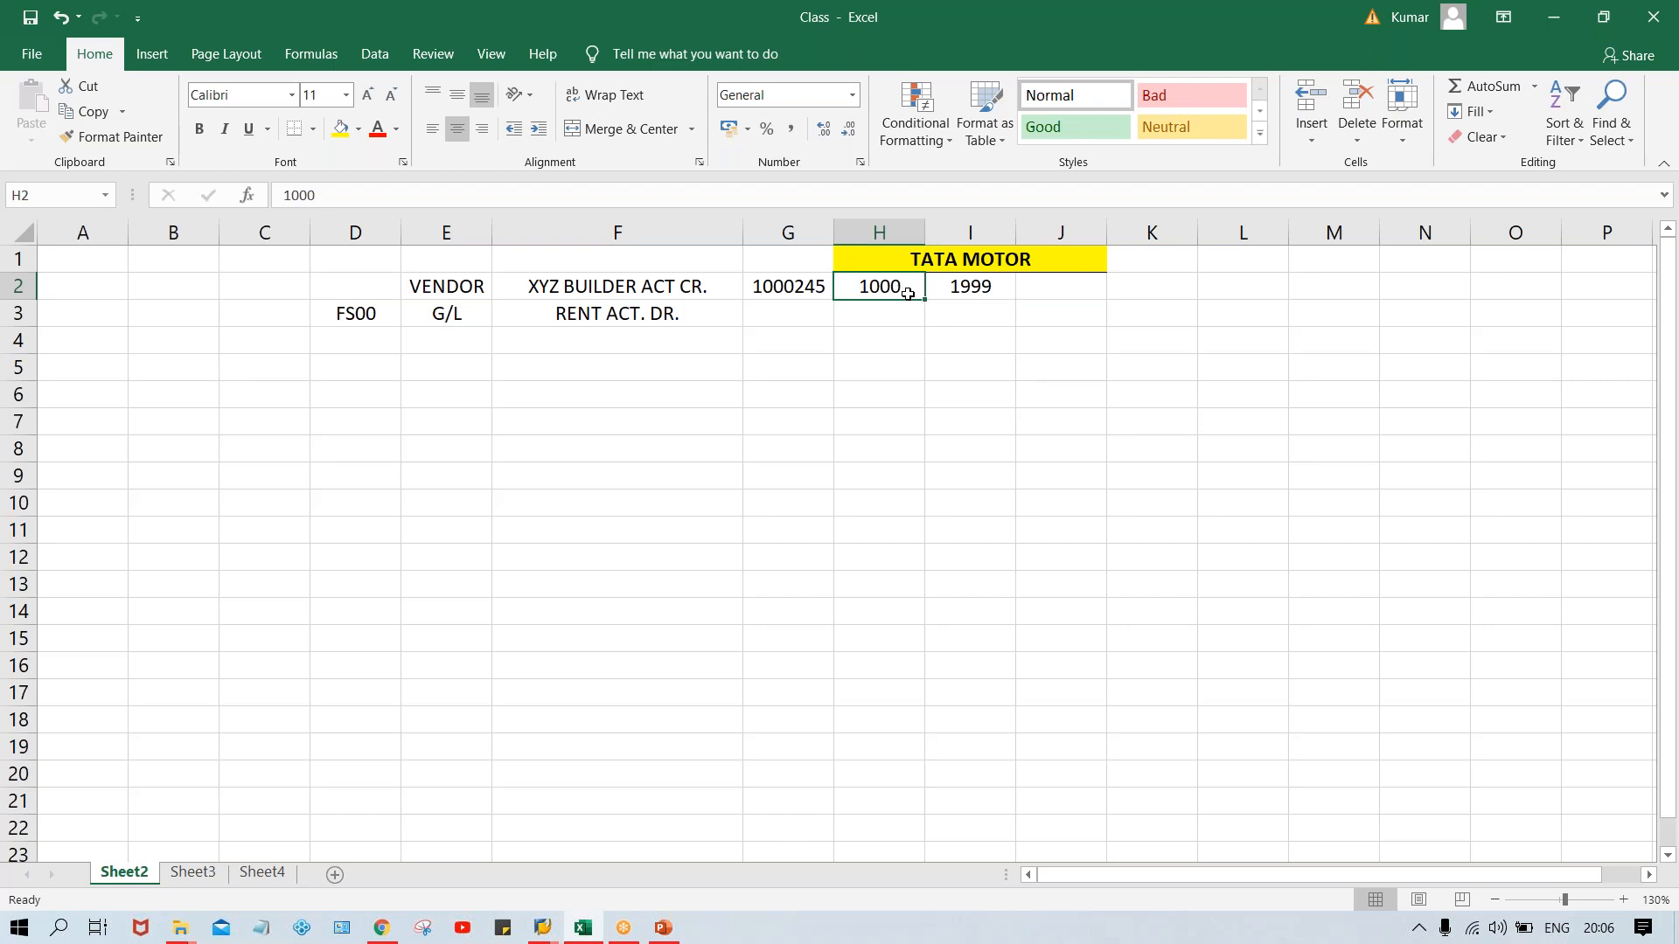
click(967, 289)
click(879, 285)
click(961, 286)
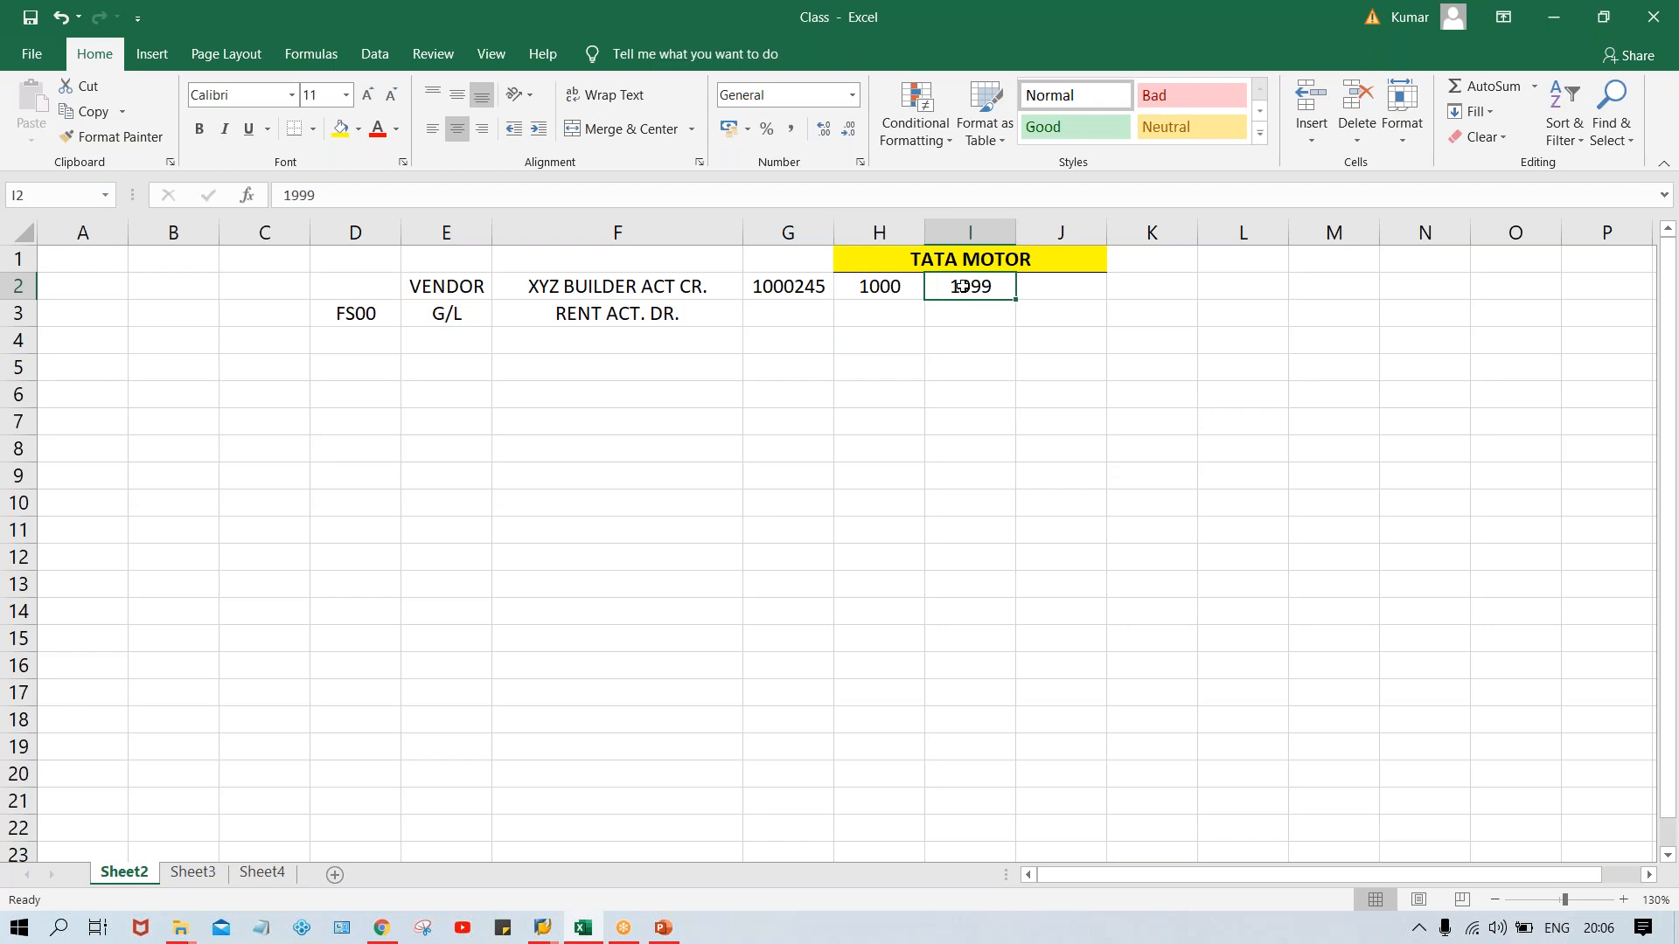
Enter a second sample number range with 1 in cell H3 and 1000 in cell I3.
click(869, 315)
text(1)
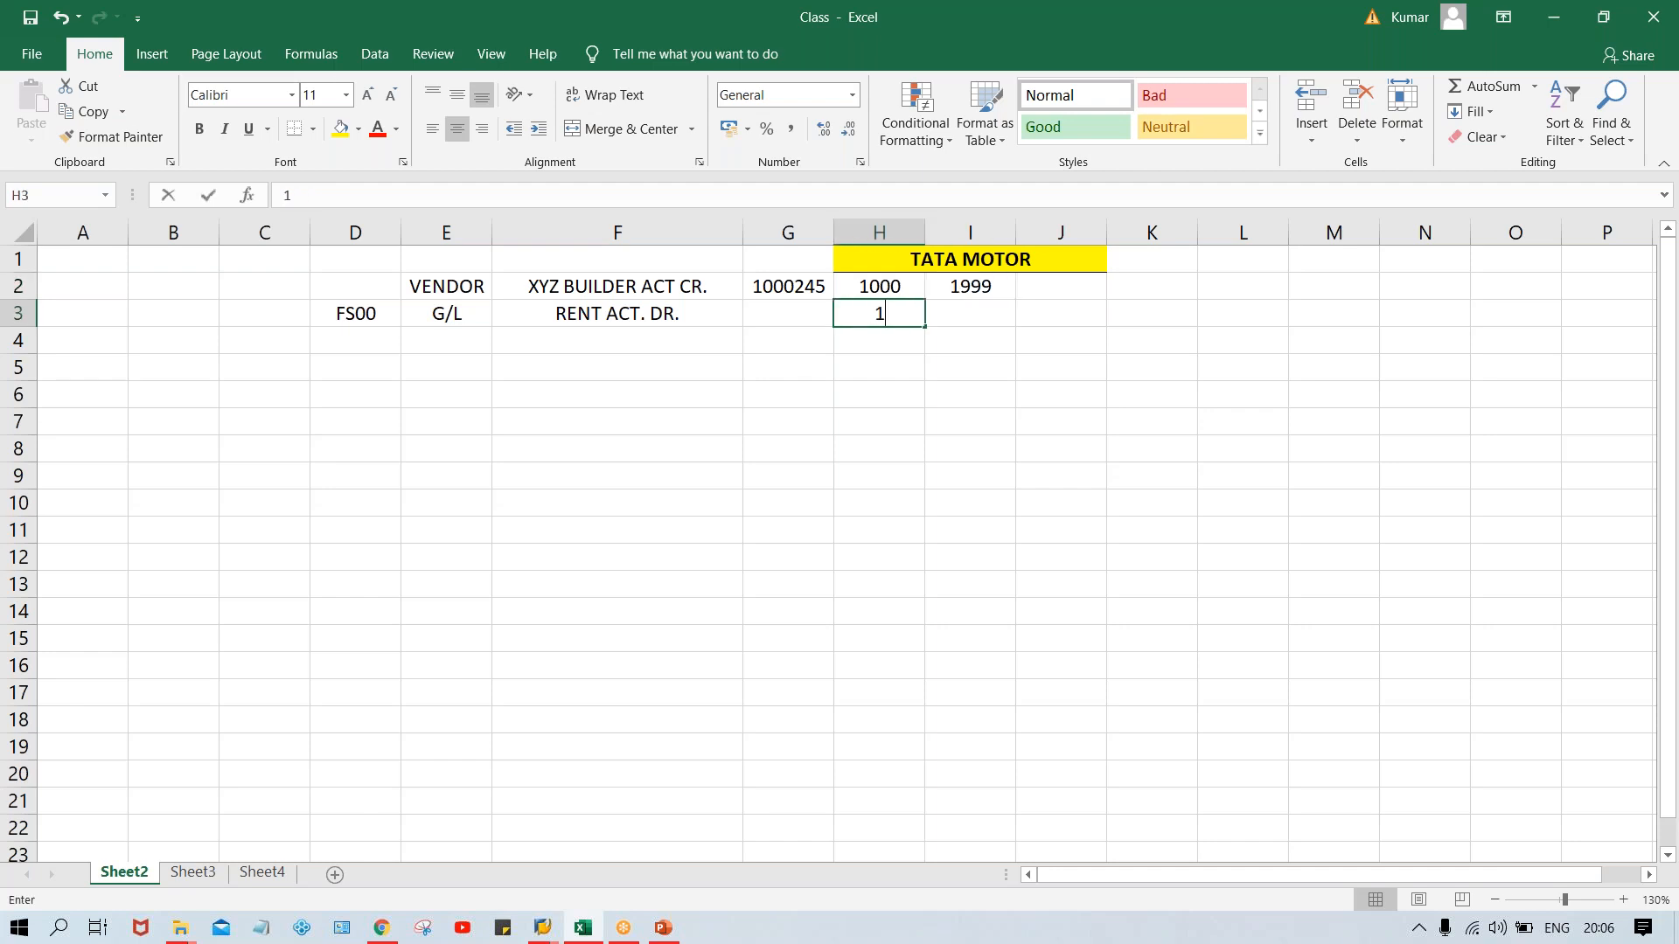
key(Tab)
text(1000)
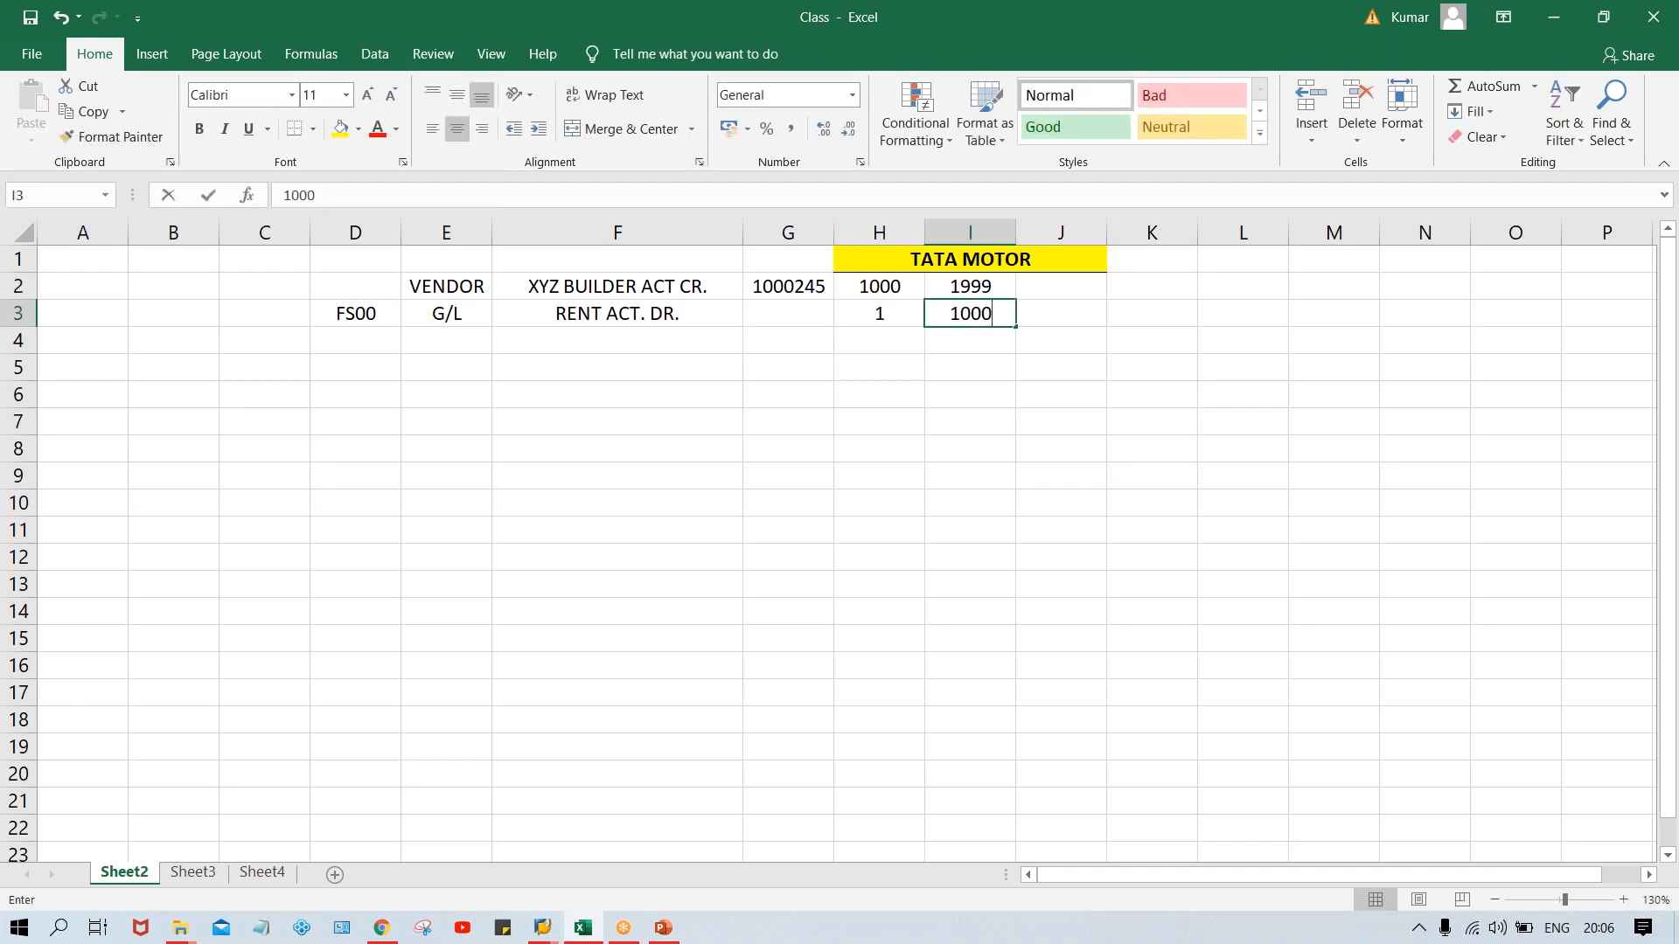
key(Return)
Compare the range limits in H3 and I3 with those in H2 and I2 to check for overlap.
click(903, 321)
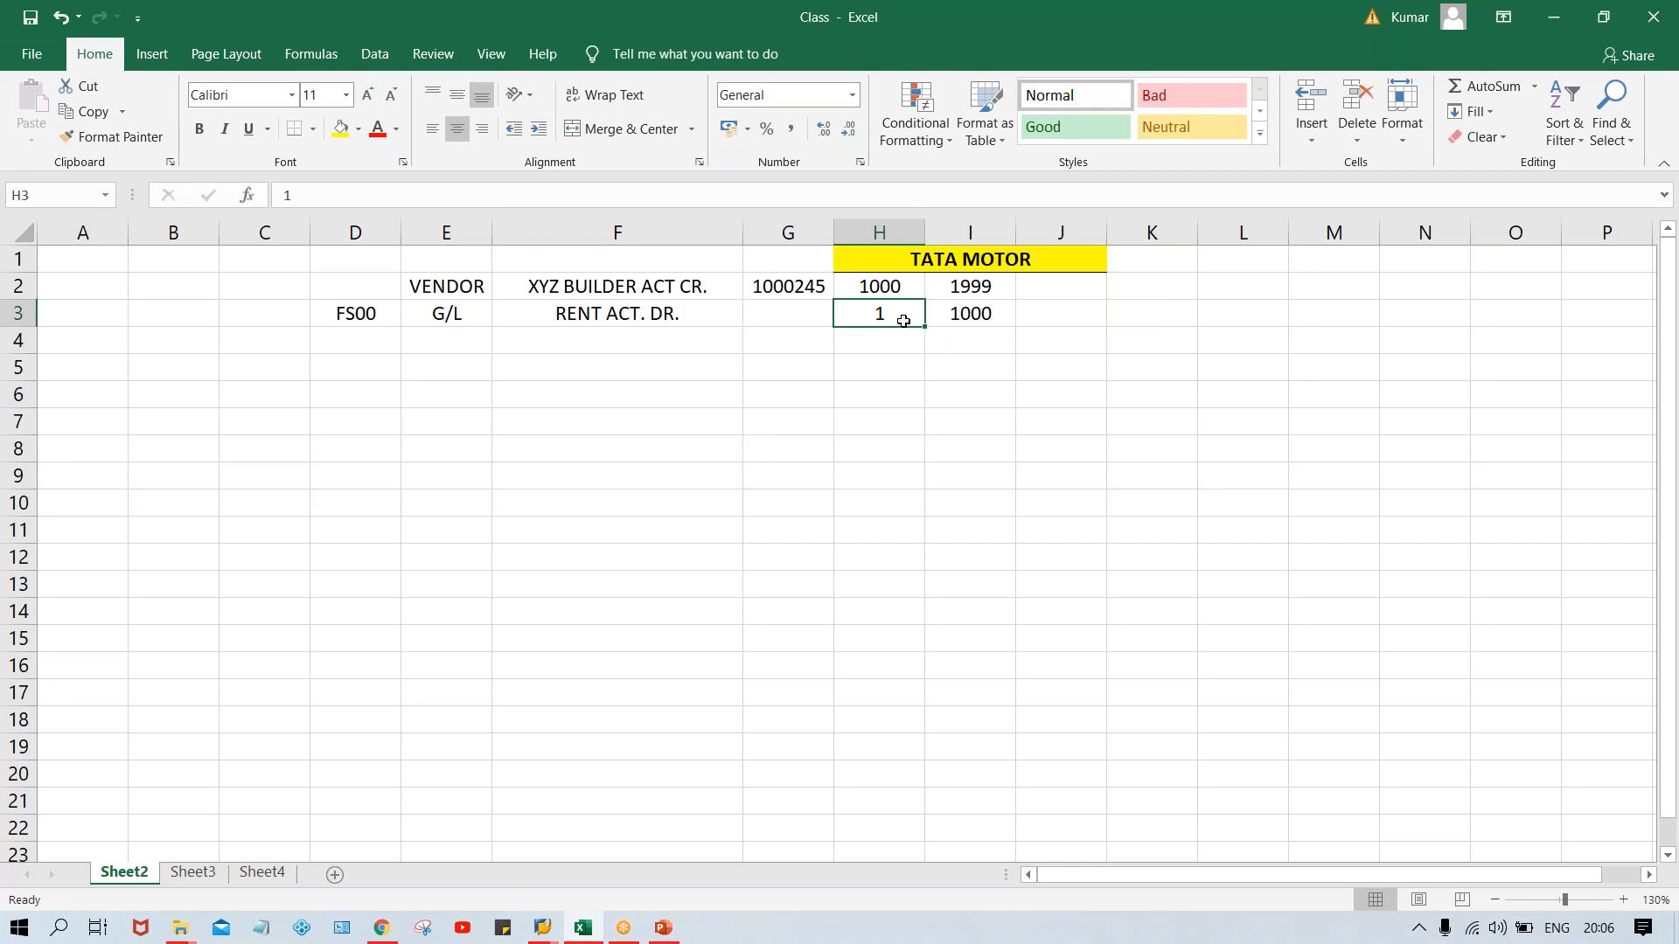
click(963, 317)
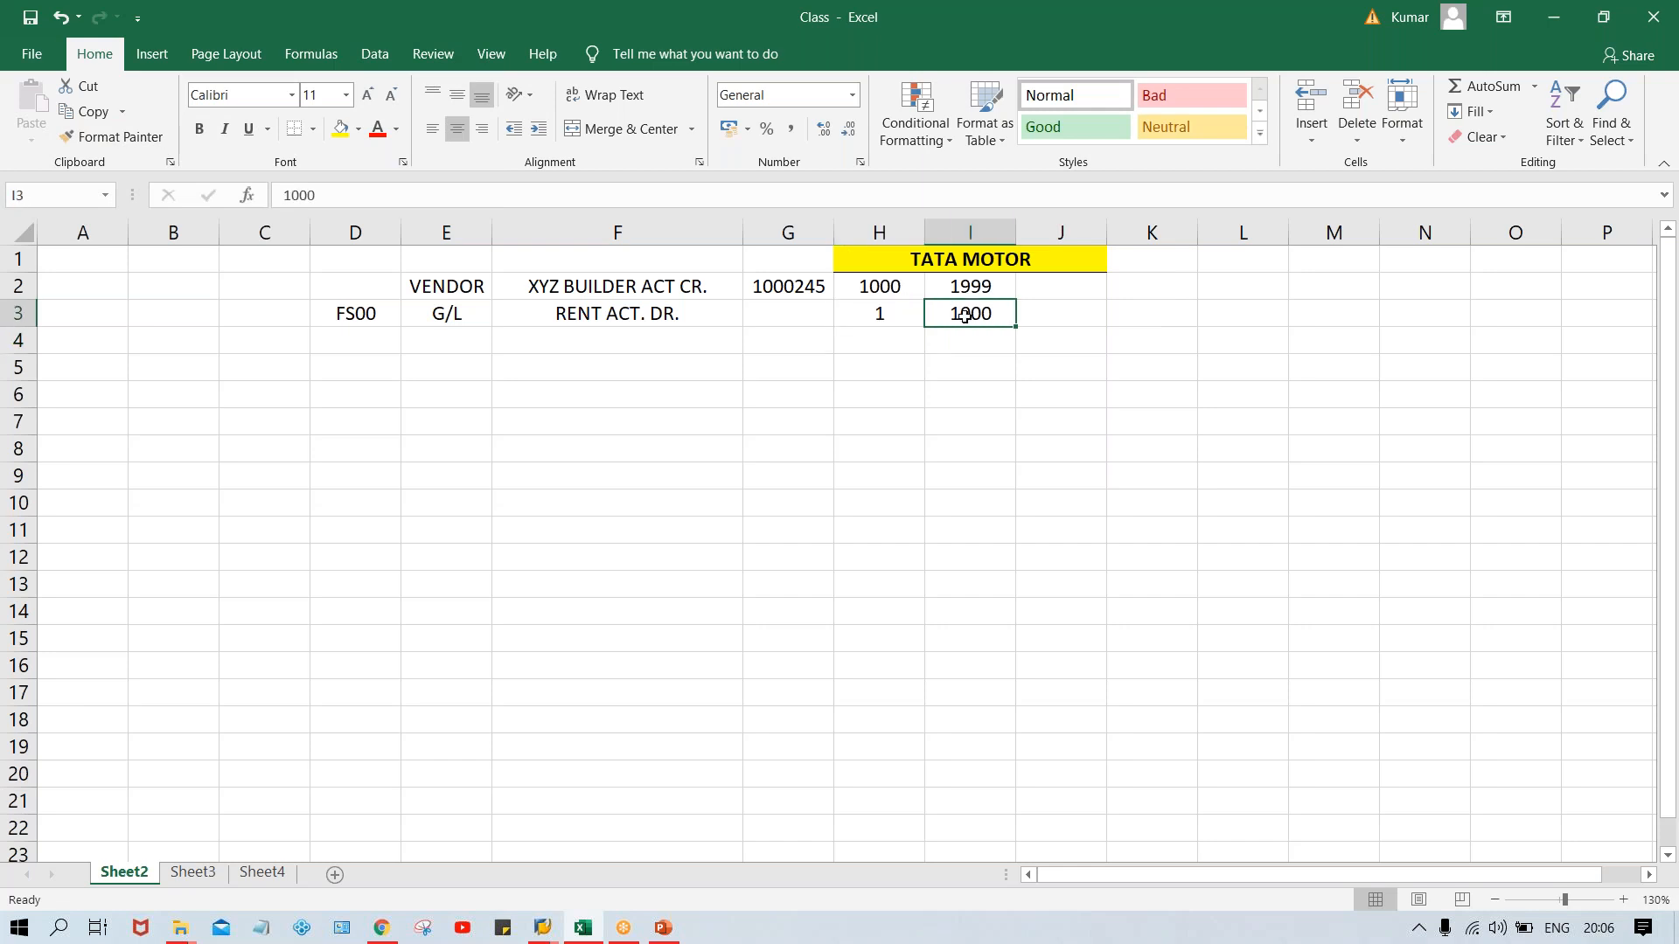
click(872, 293)
click(979, 288)
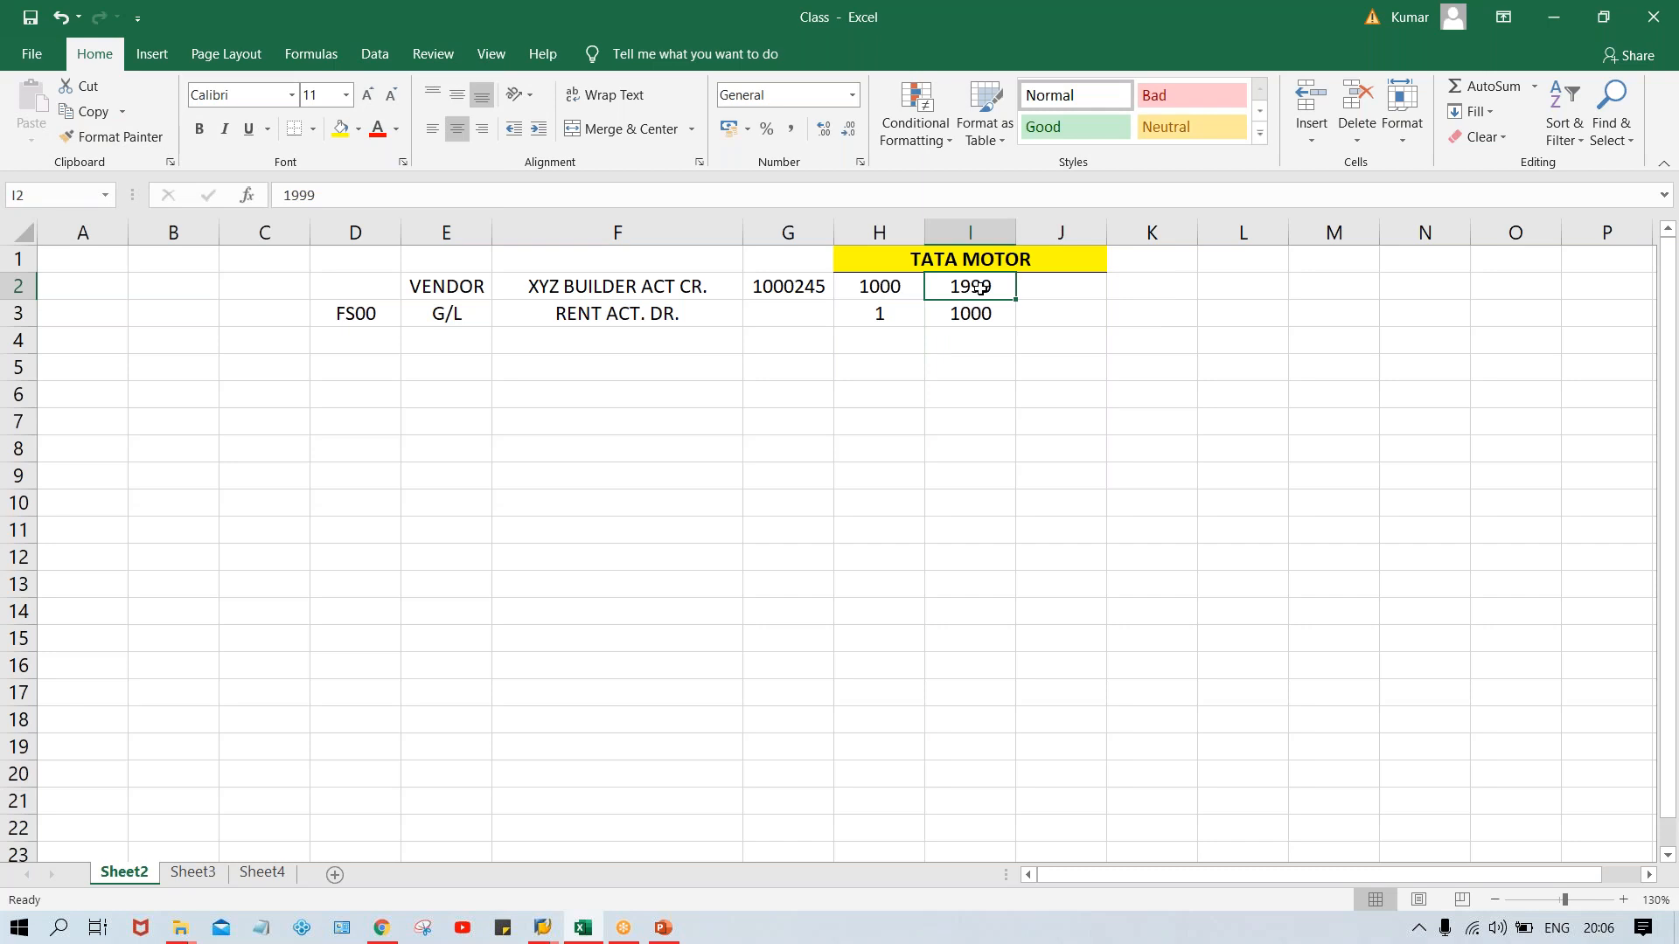
click(862, 288)
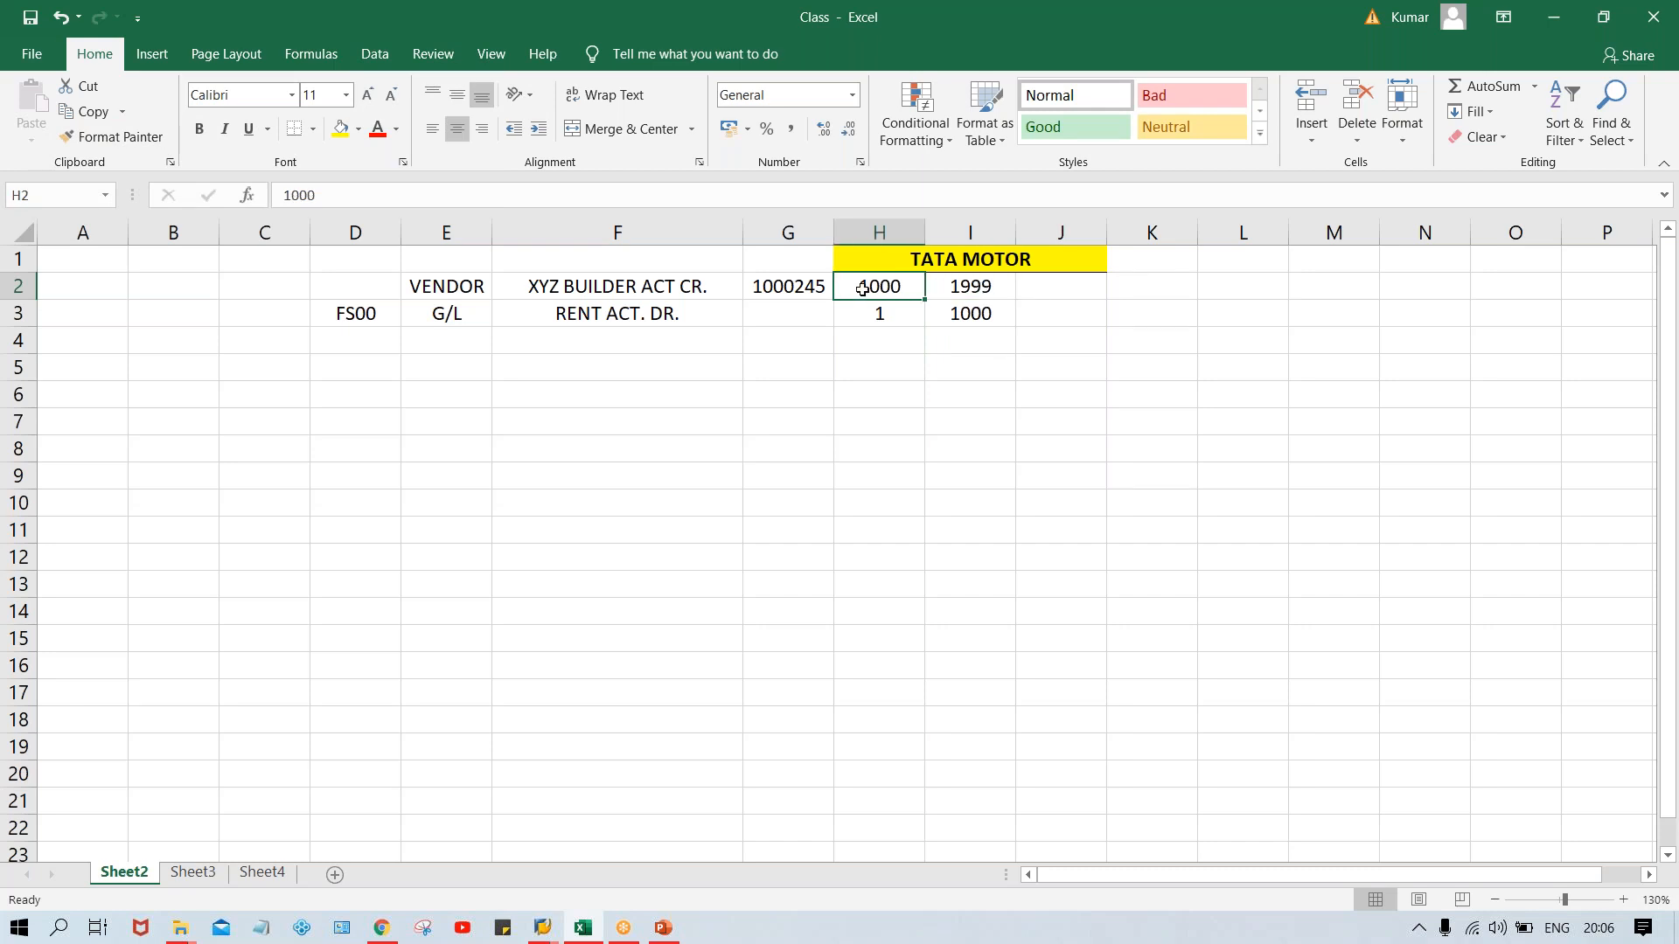
drag(871, 314, 959, 314)
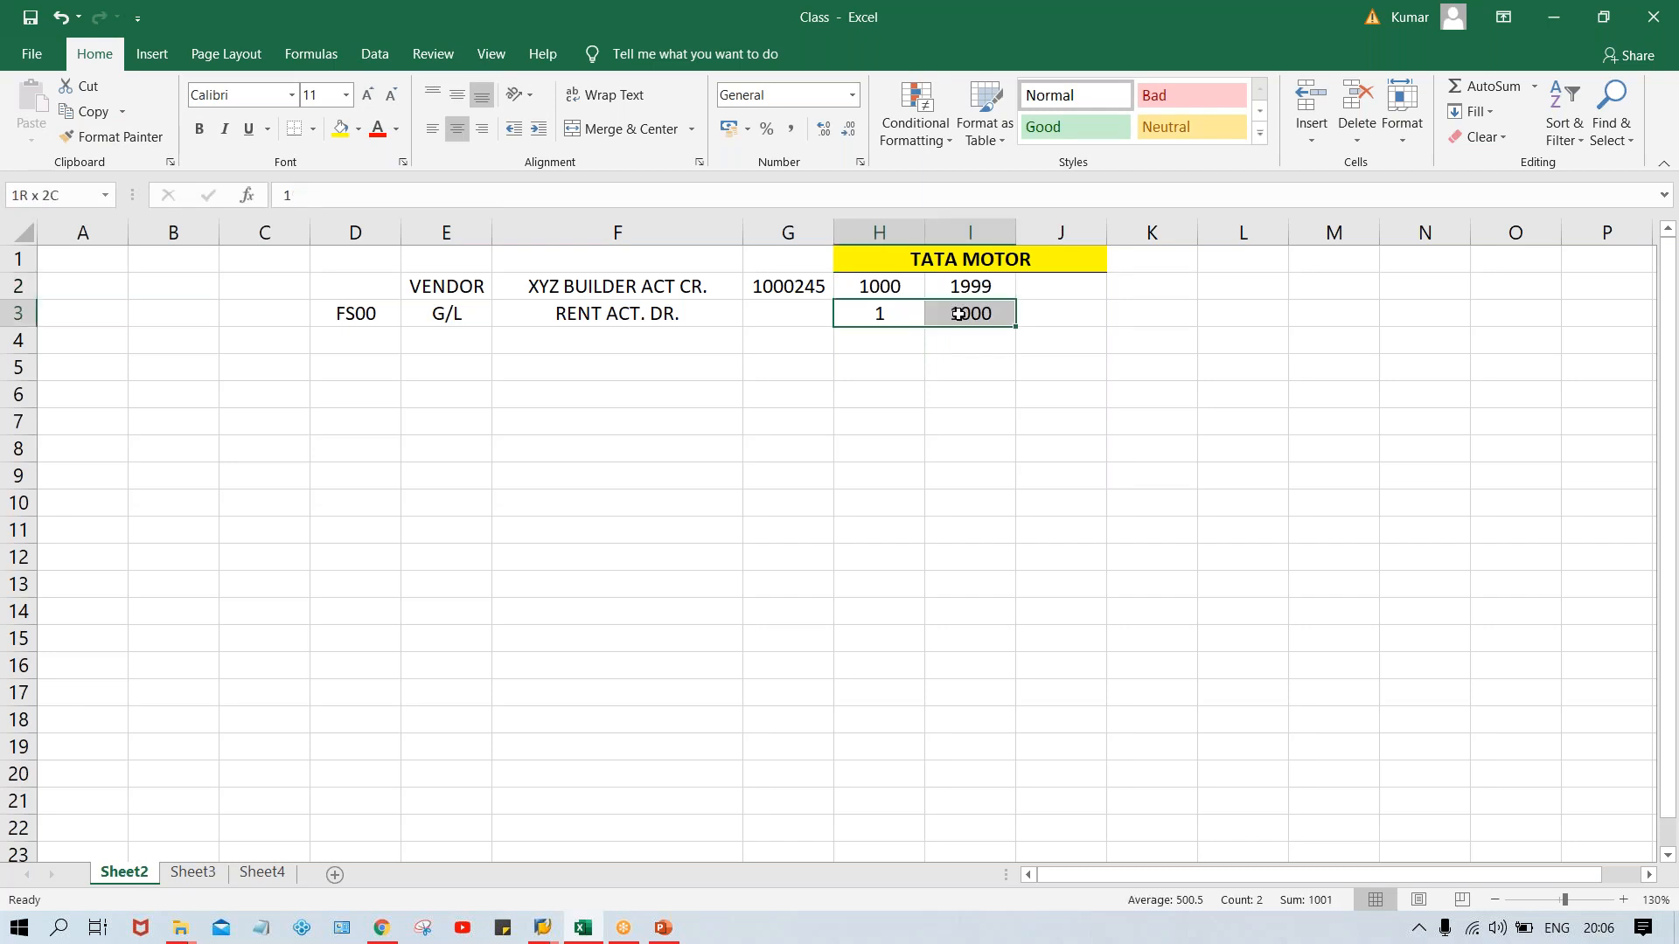
click(879, 317)
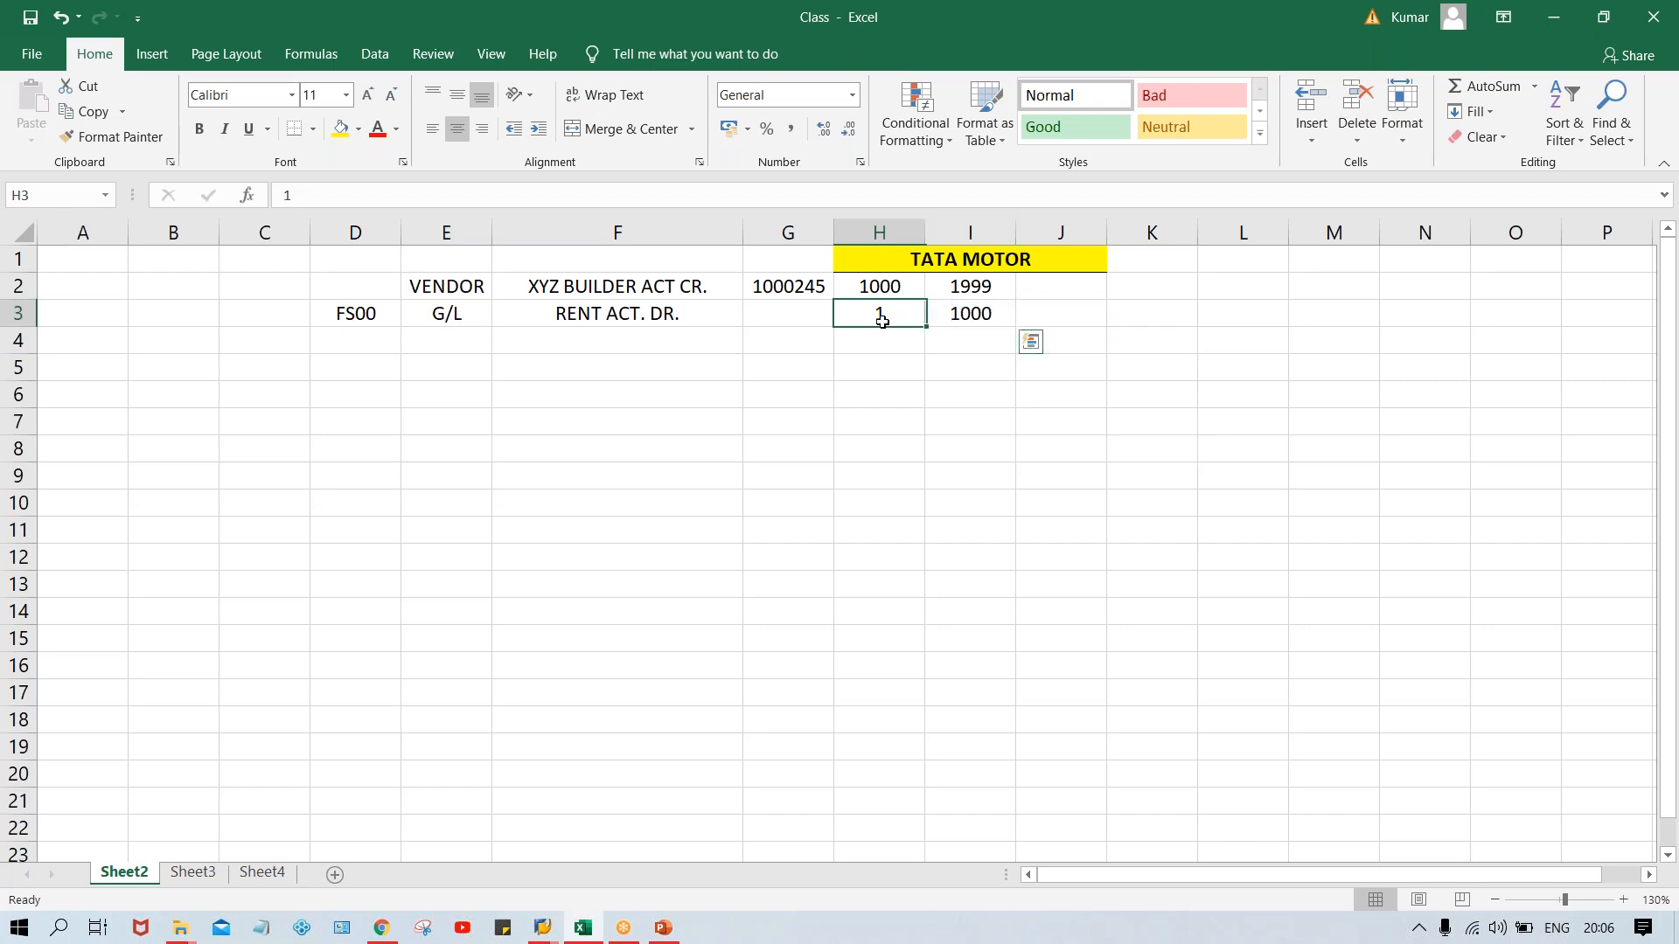
click(960, 317)
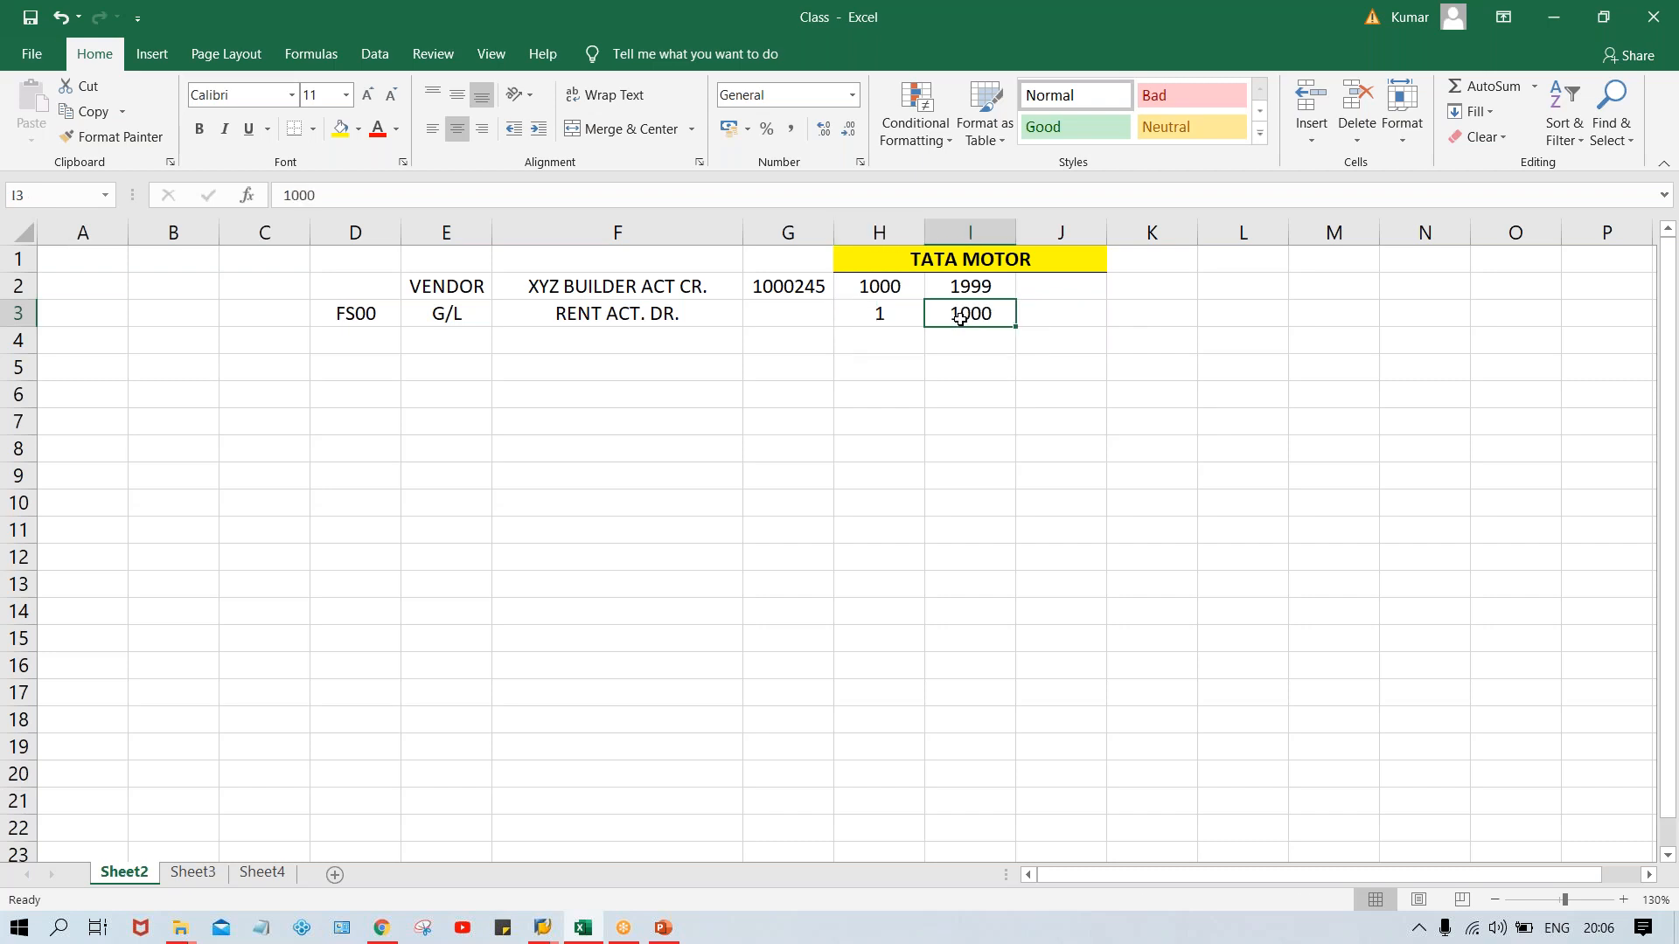
click(881, 284)
click(986, 313)
click(1077, 317)
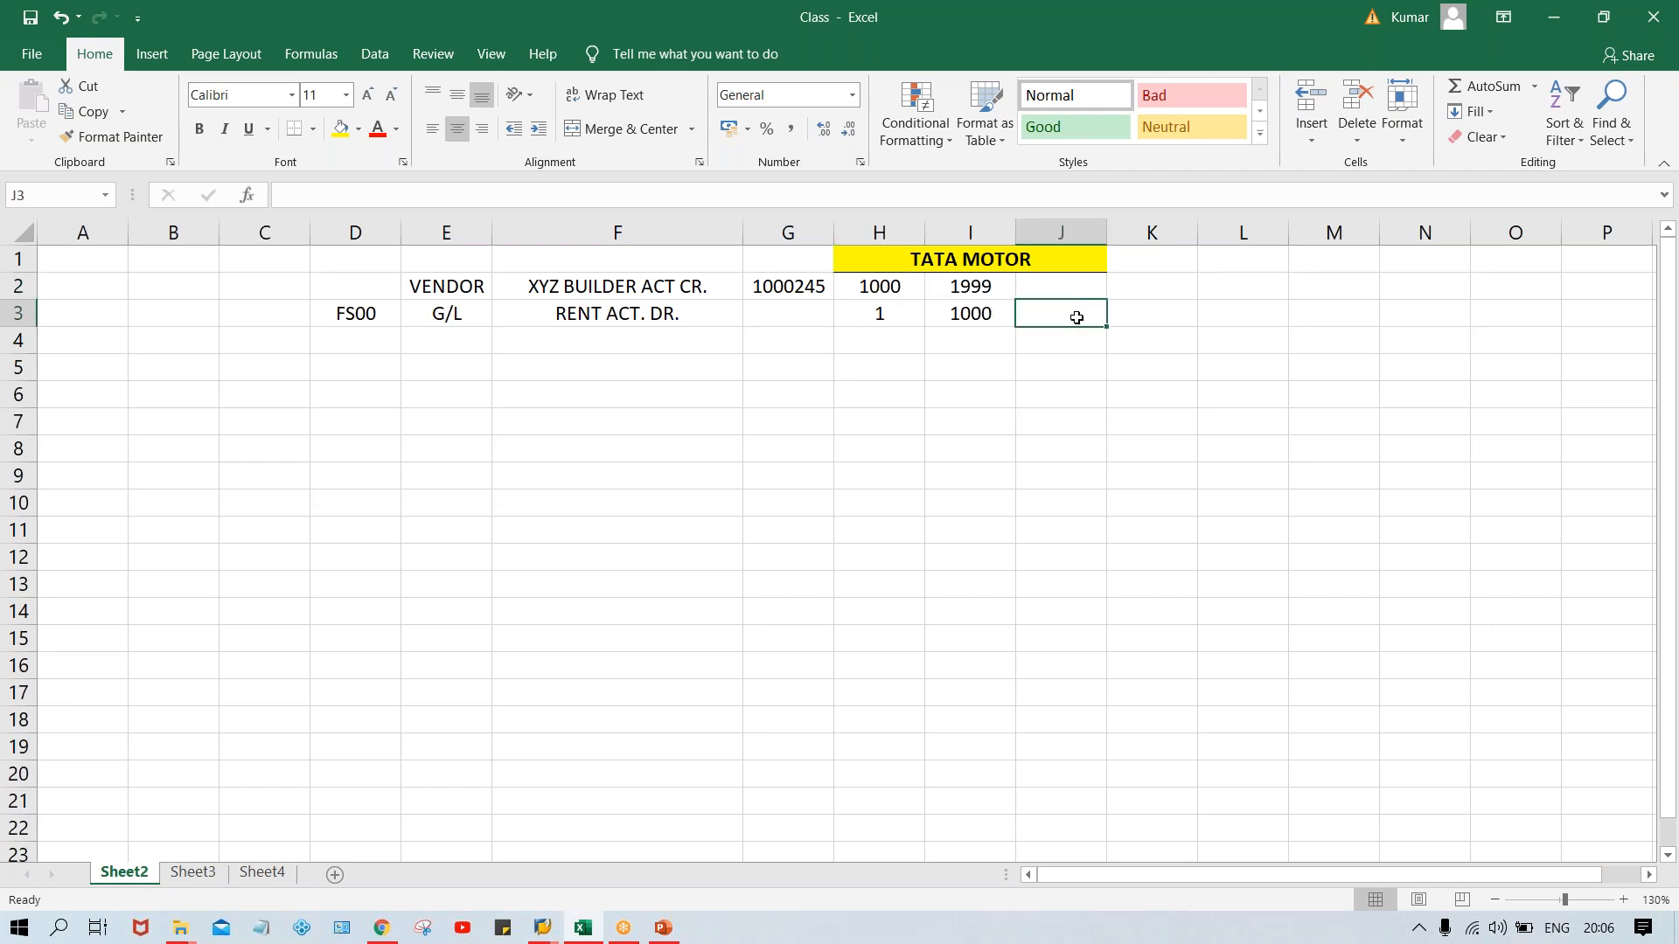
Mark the 1000 to 1999 range with an X in cell J2.
click(1042, 281)
text(X)
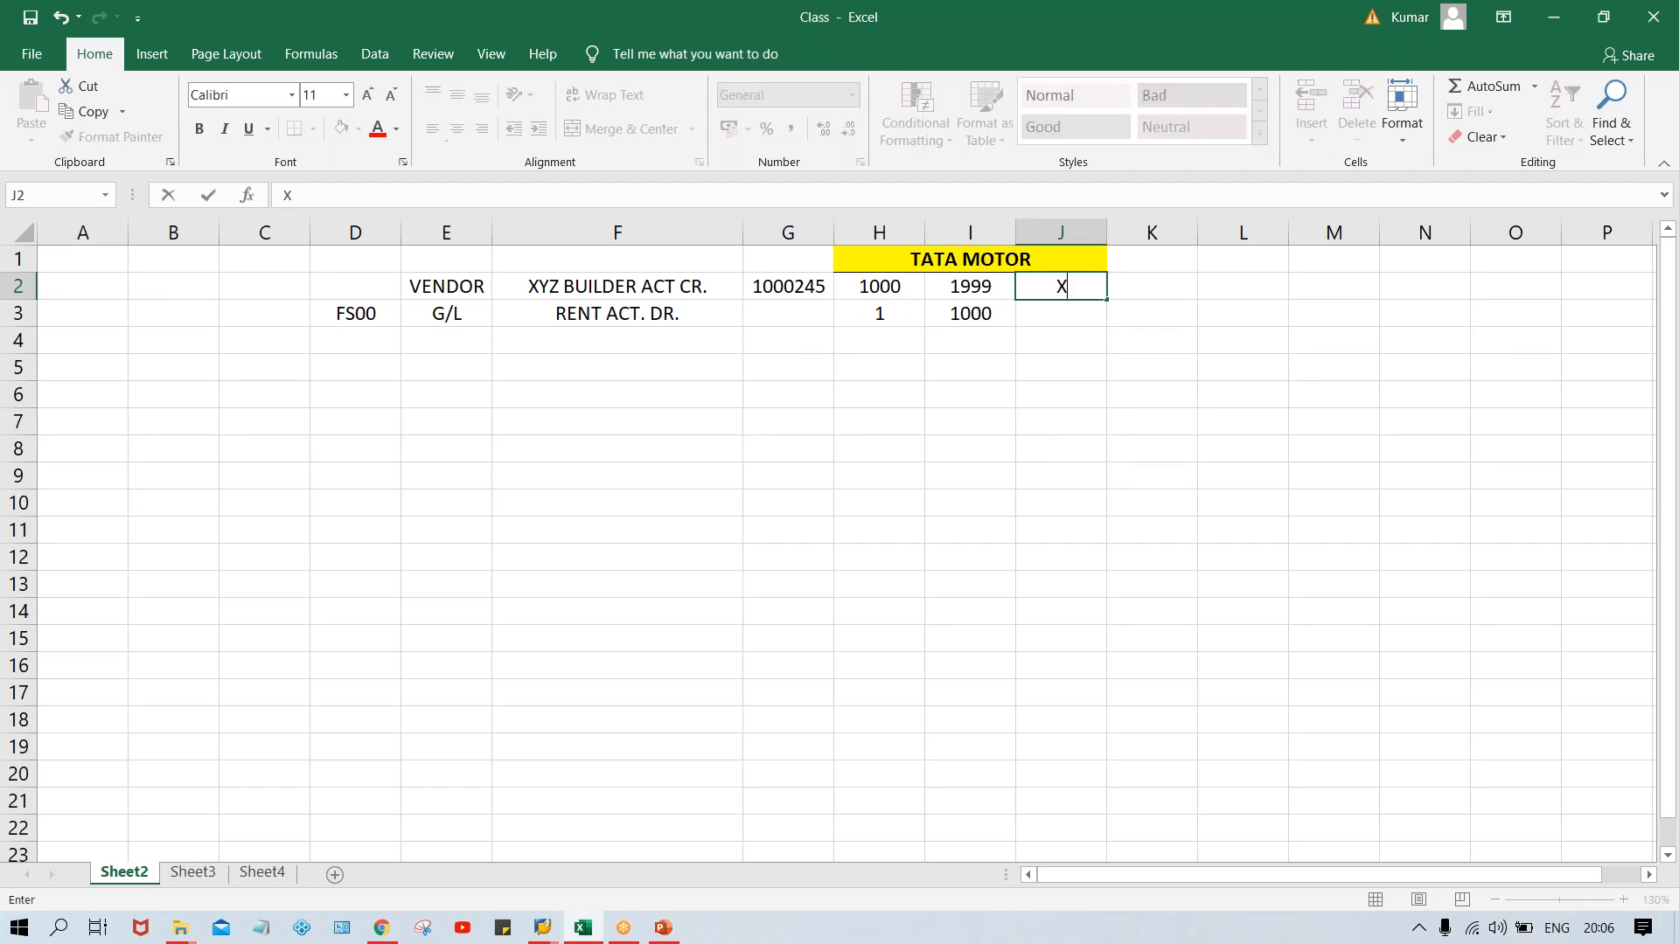
key(Return)
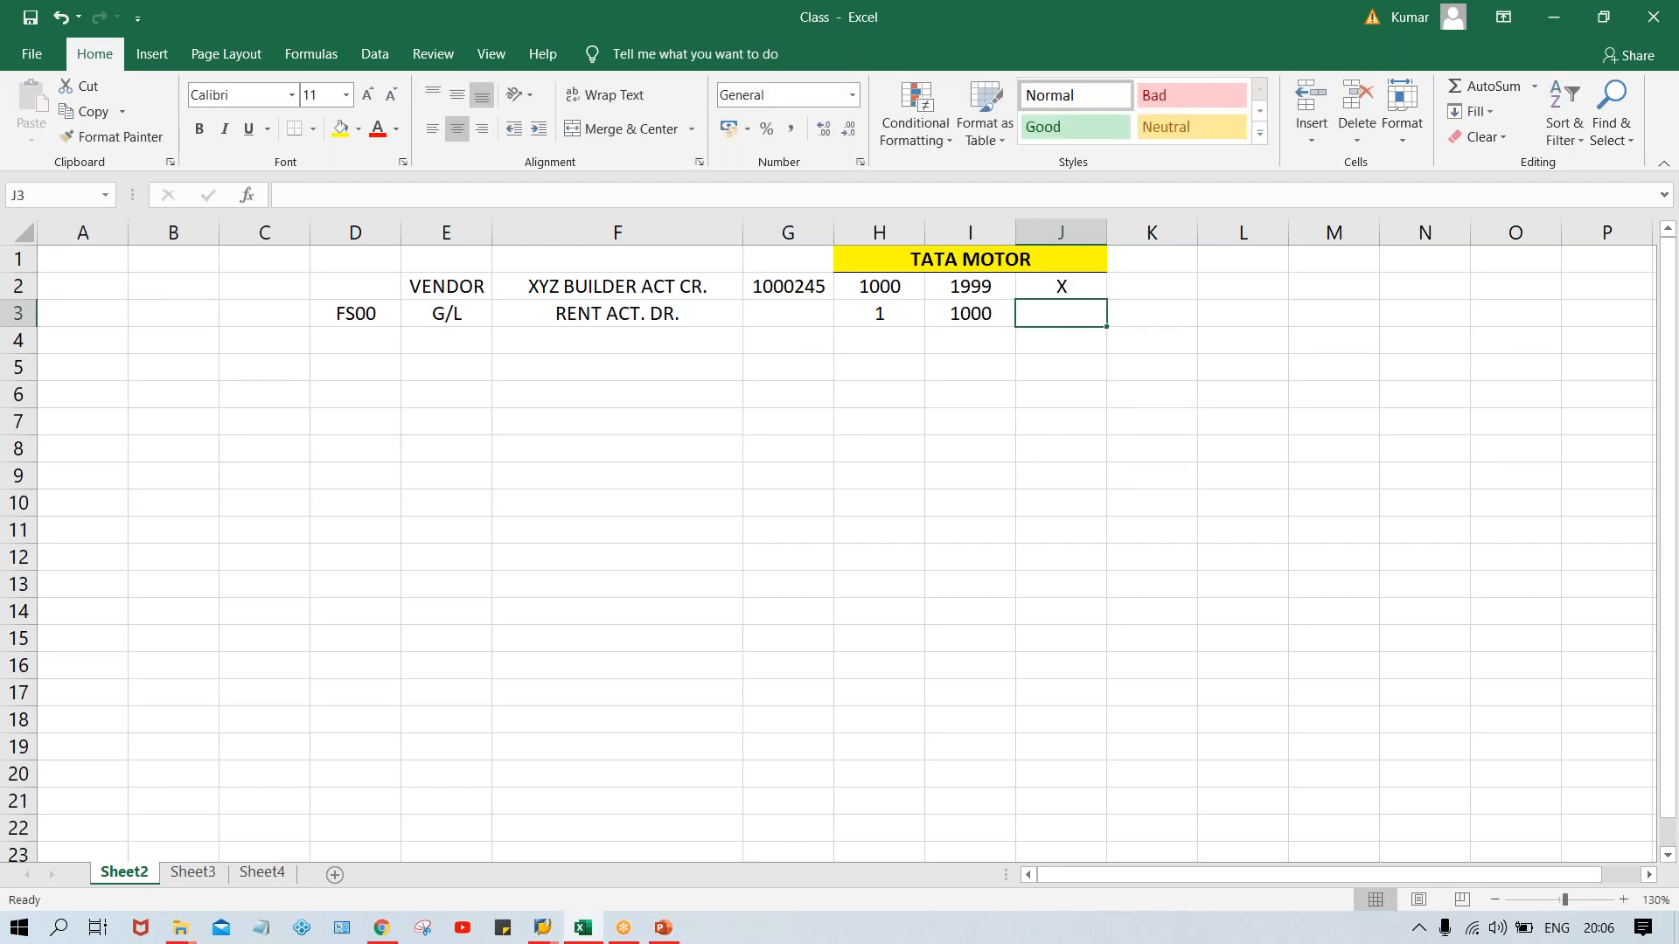
Compare the overlapping limits in H2 and I3, and set the lower limit in cell H2 to 1001.
click(872, 287)
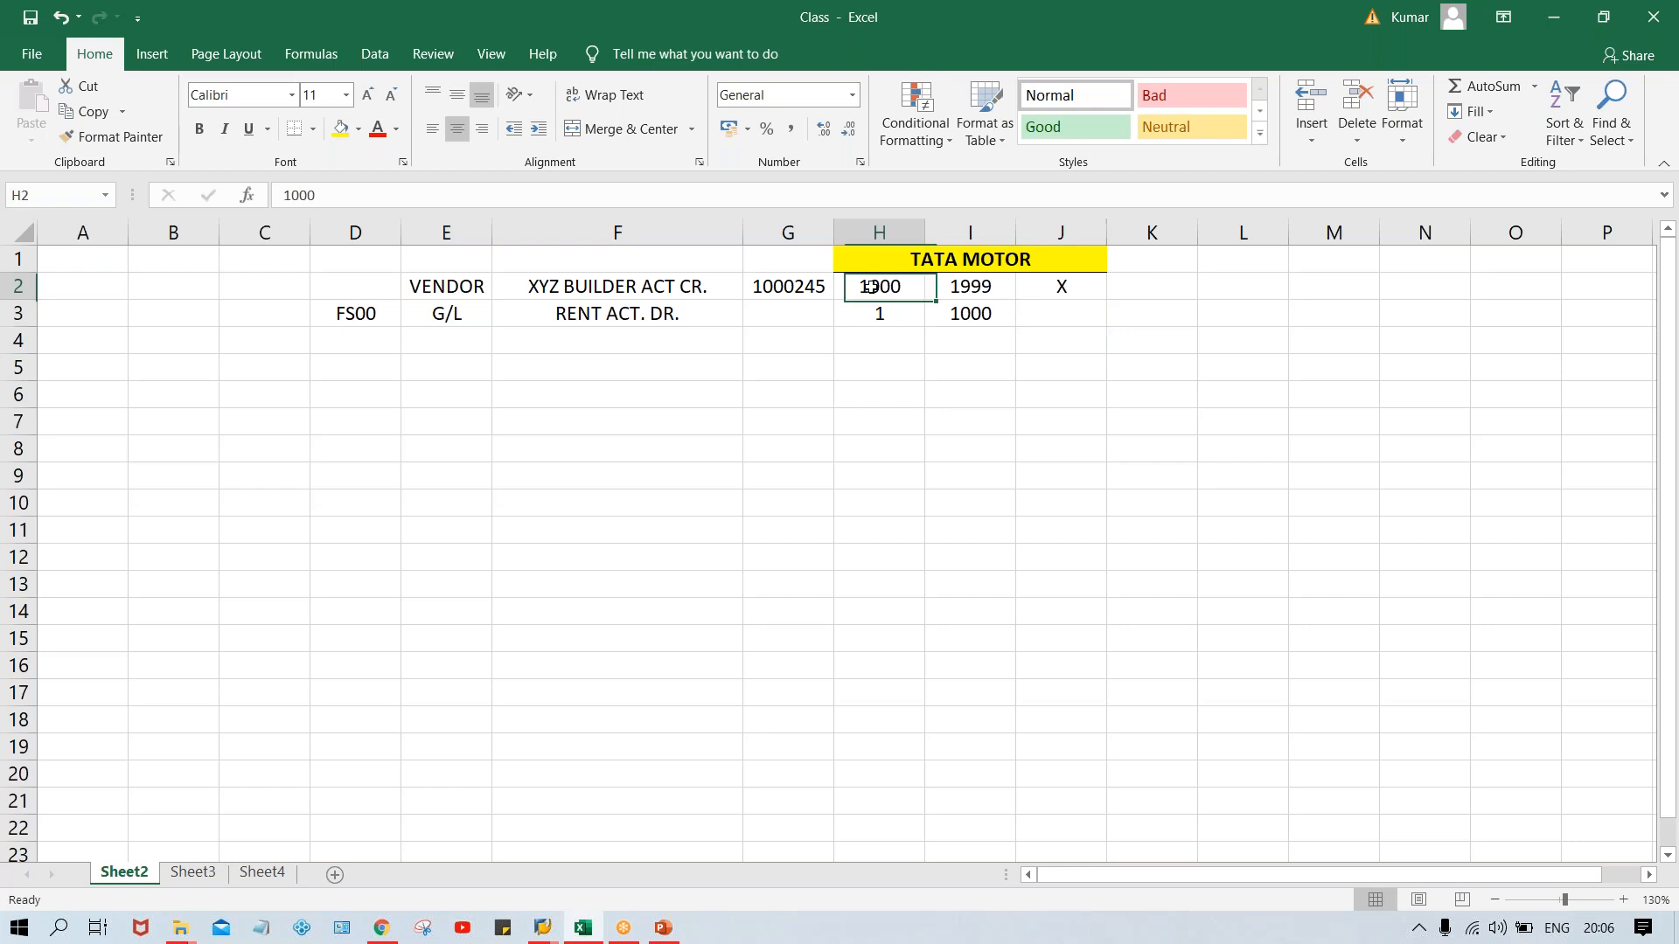
click(970, 318)
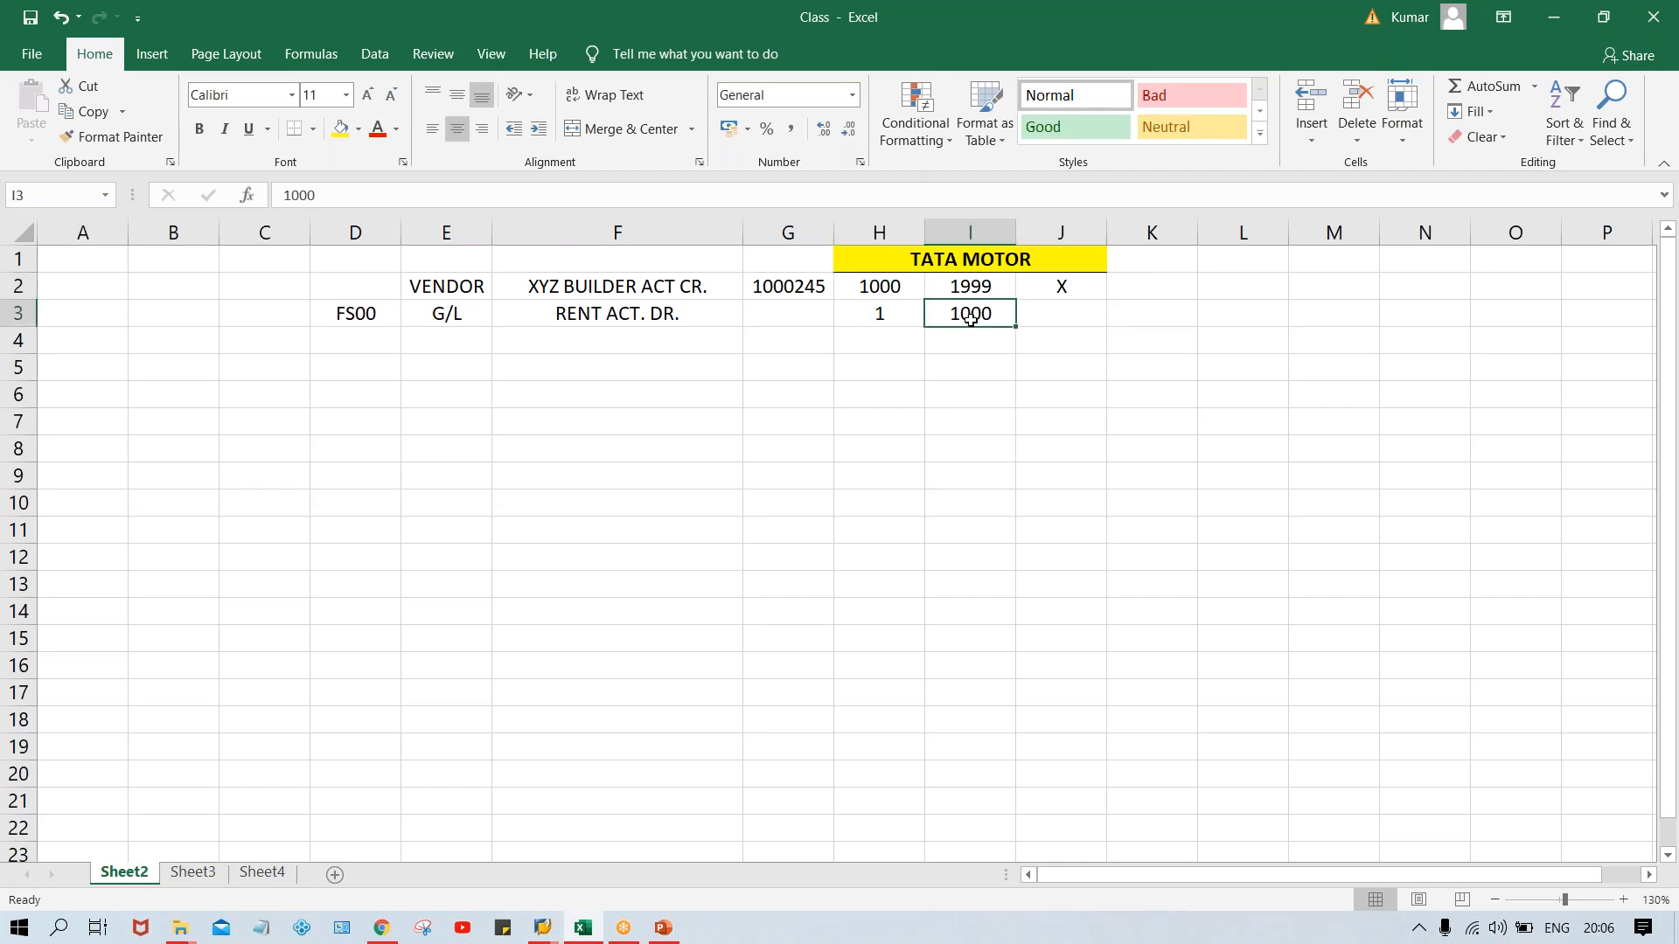
click(868, 288)
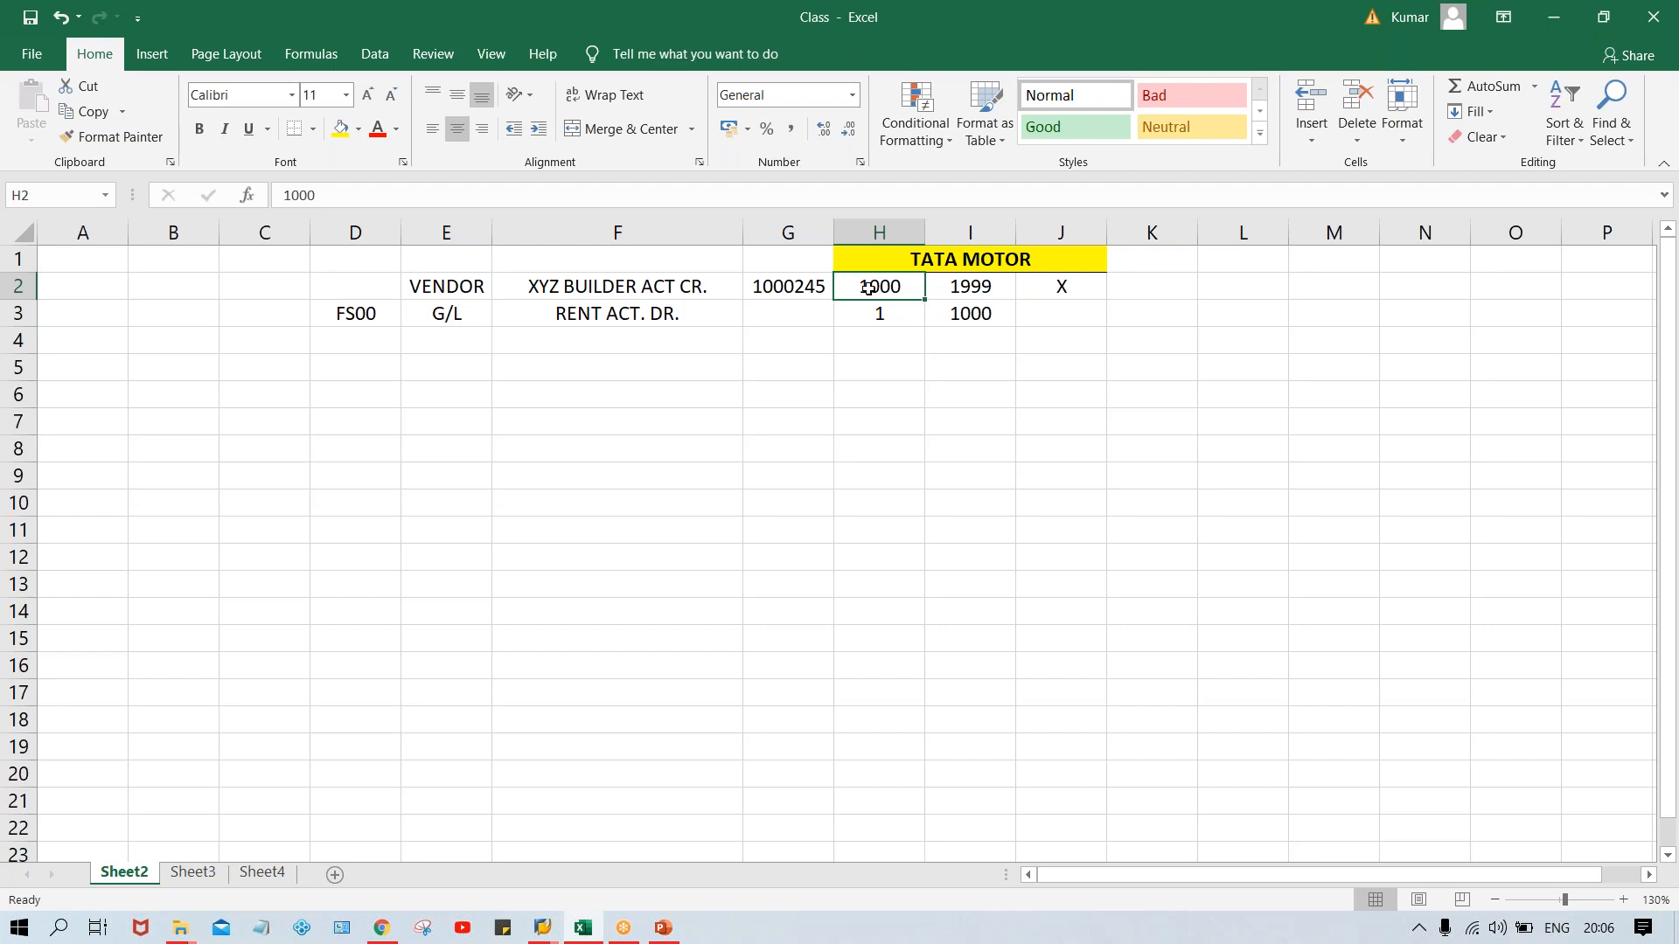
text(1001)
key(Return)
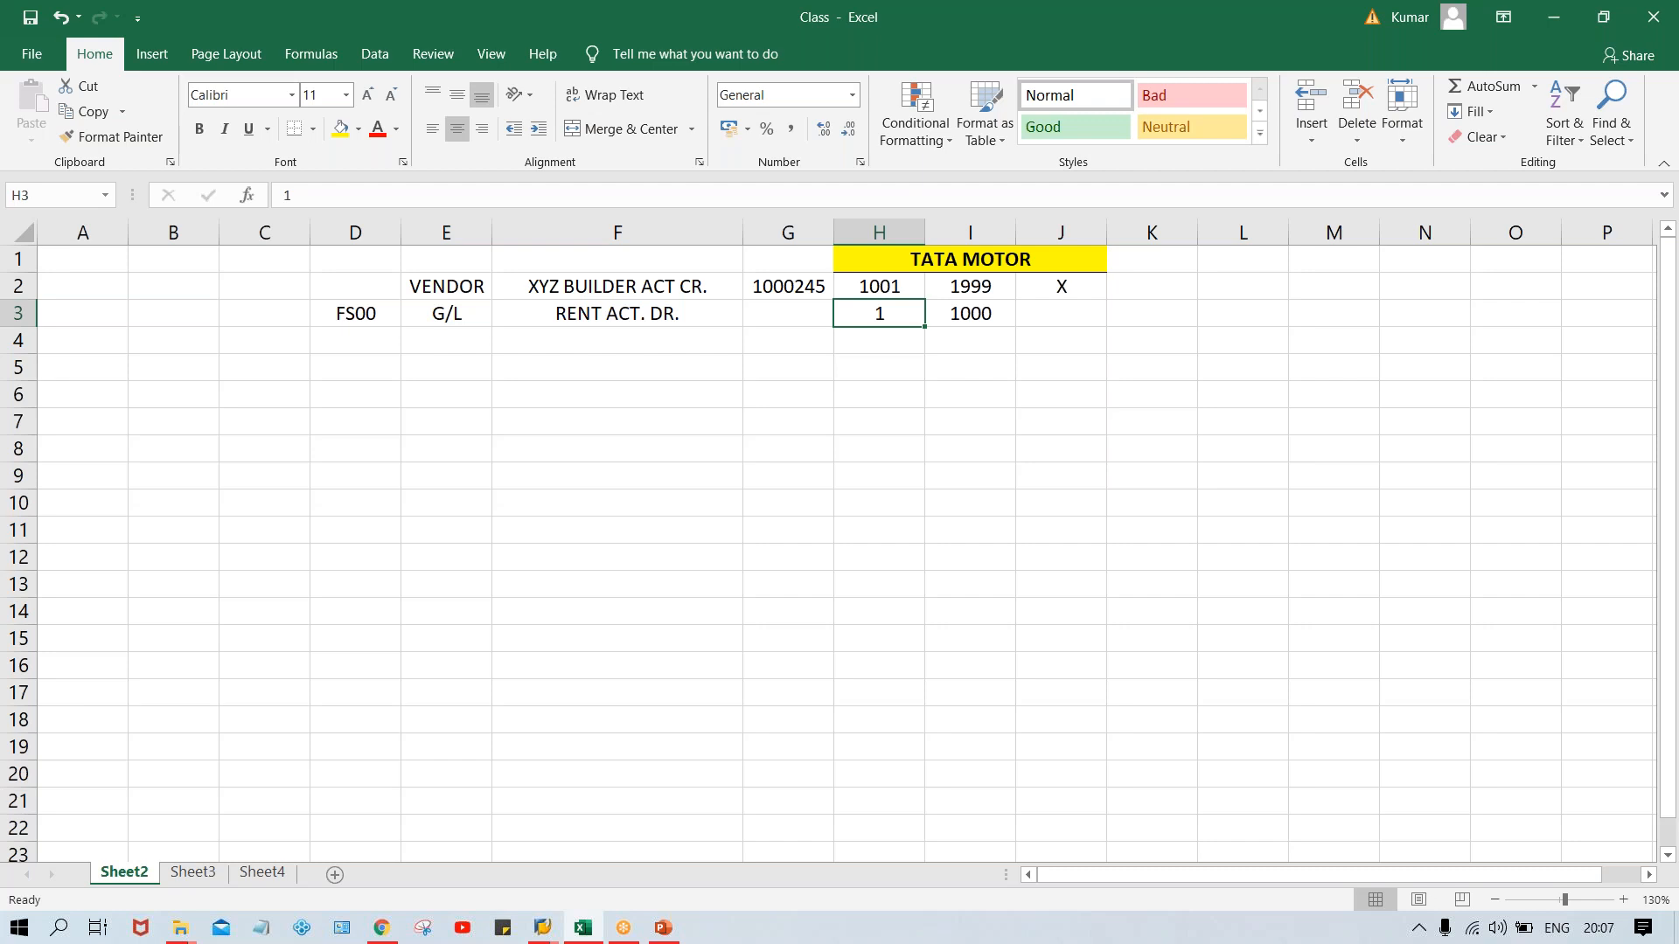
Switch to the vendor number range intervals in SAP and save them.
click(545, 927)
click(591, 852)
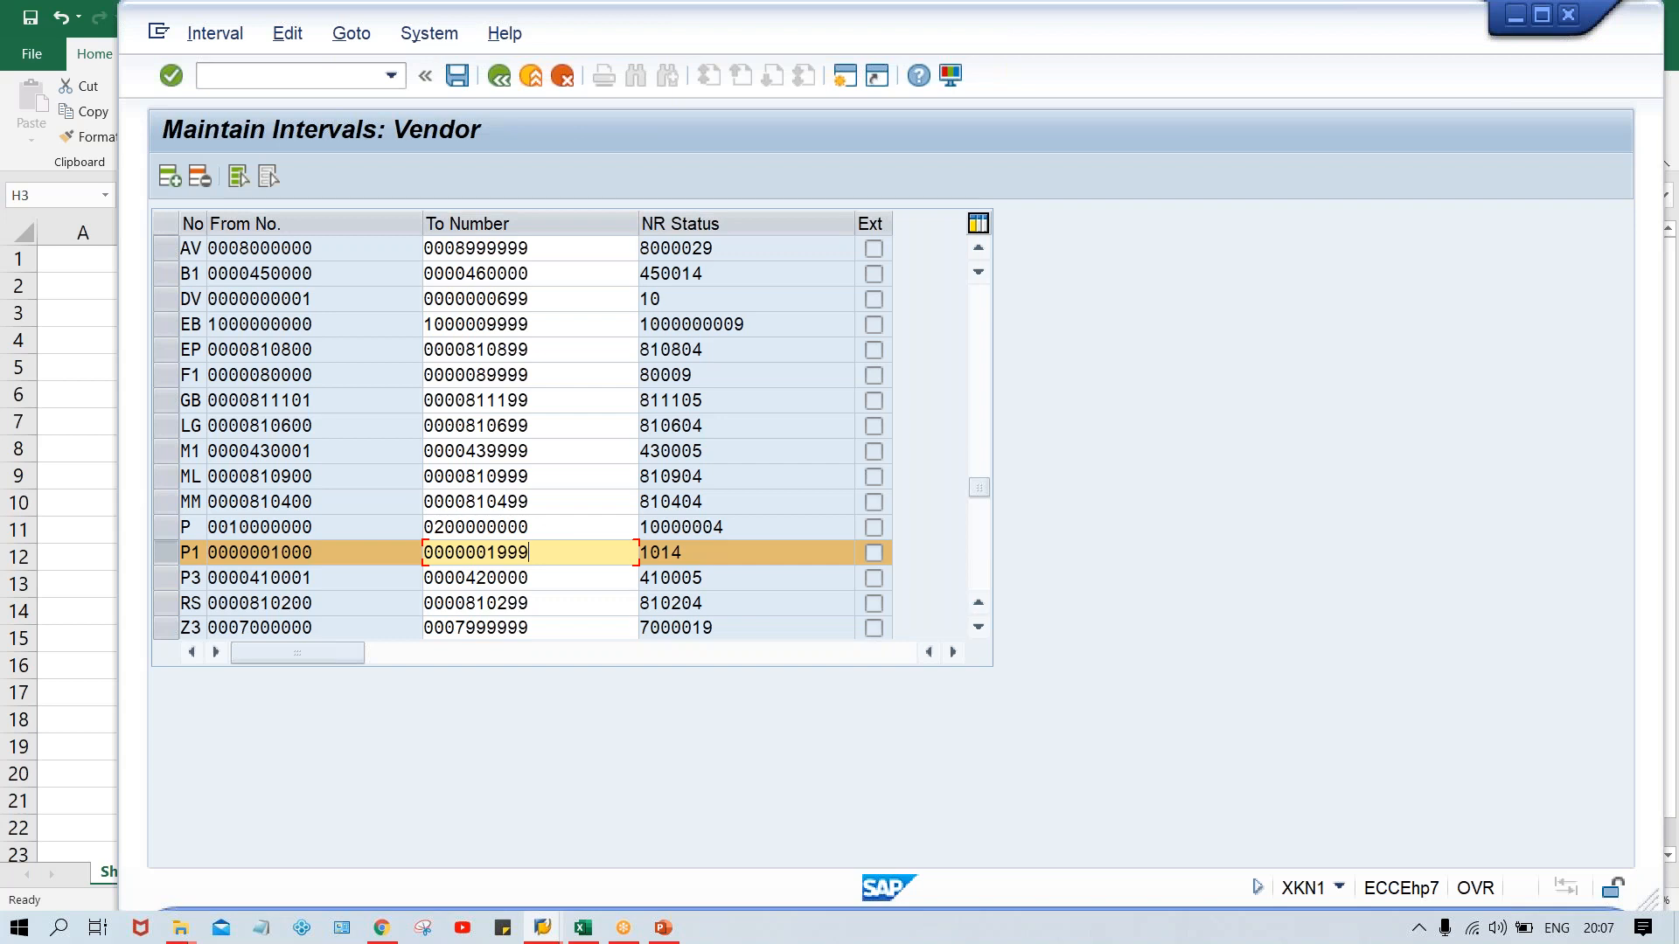
click(455, 76)
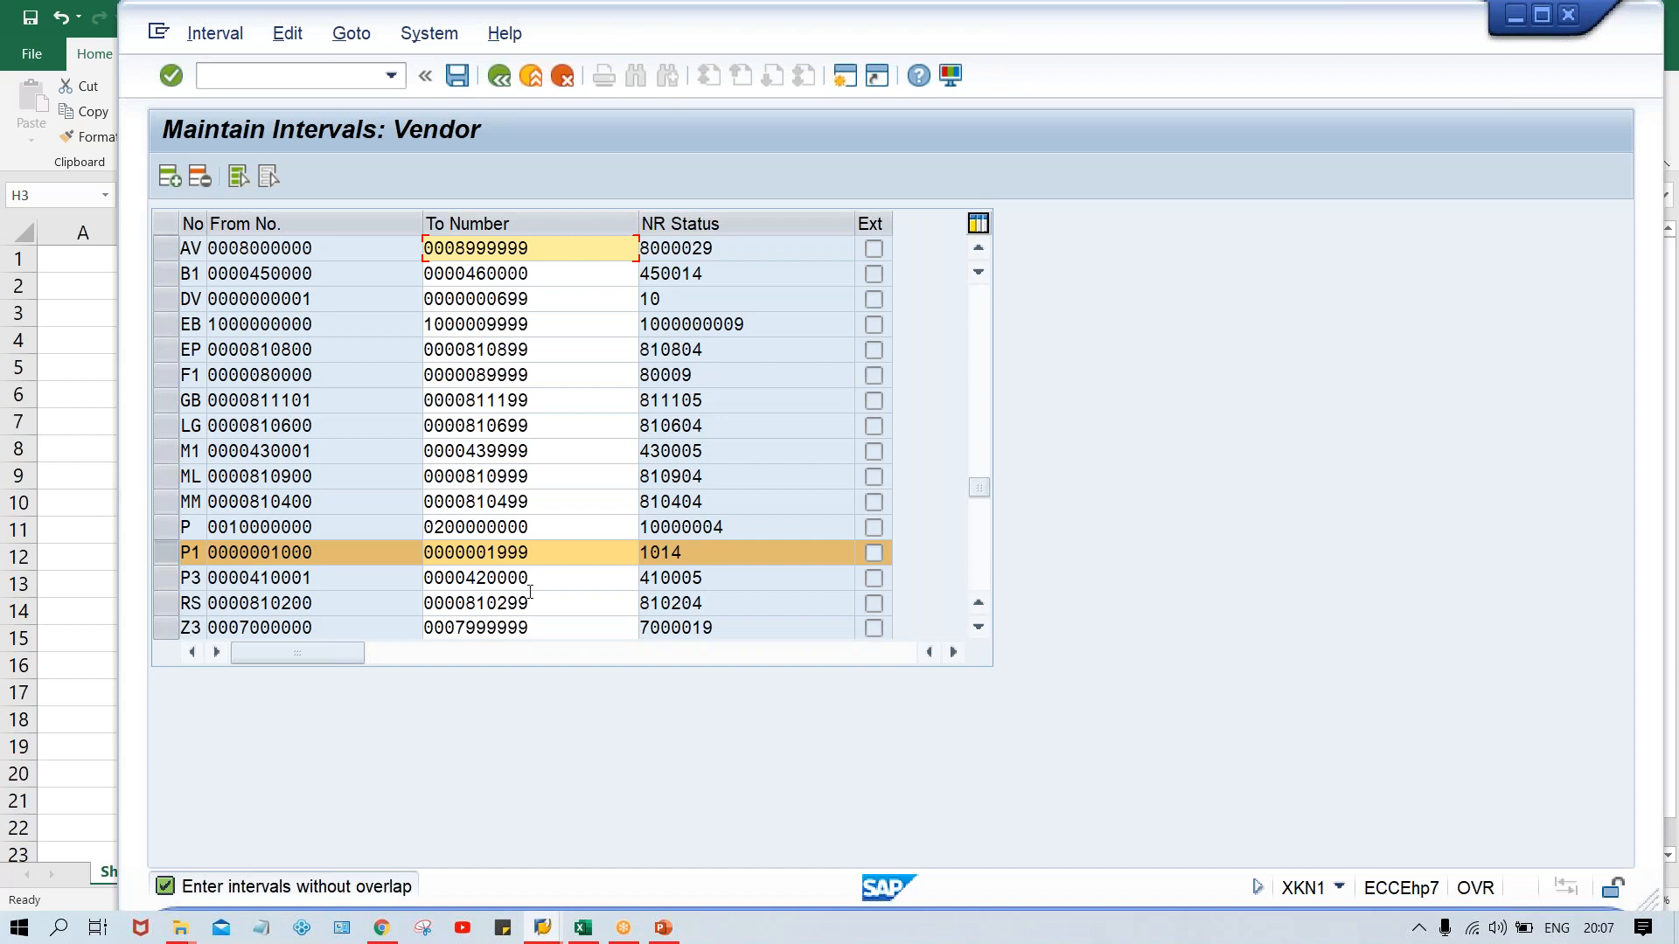
click(846, 81)
Switch to the Class workbook in Excel and enter ACCOUNT GRP in cell F6 with TM00 in G6.
click(583, 928)
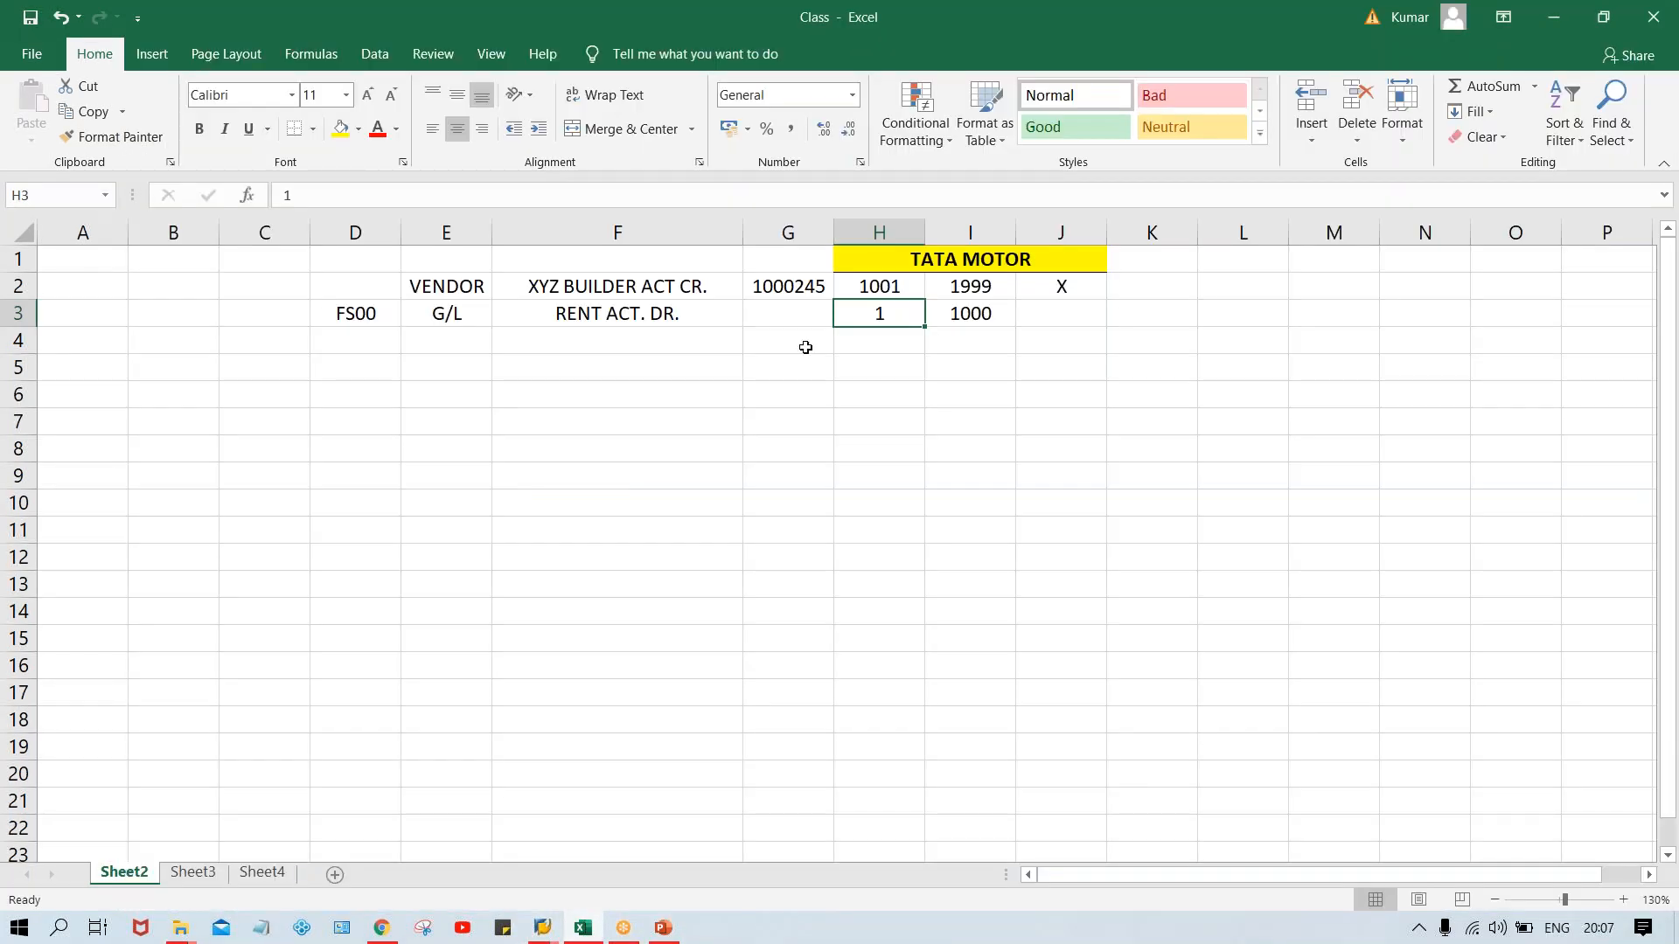
click(722, 514)
click(531, 396)
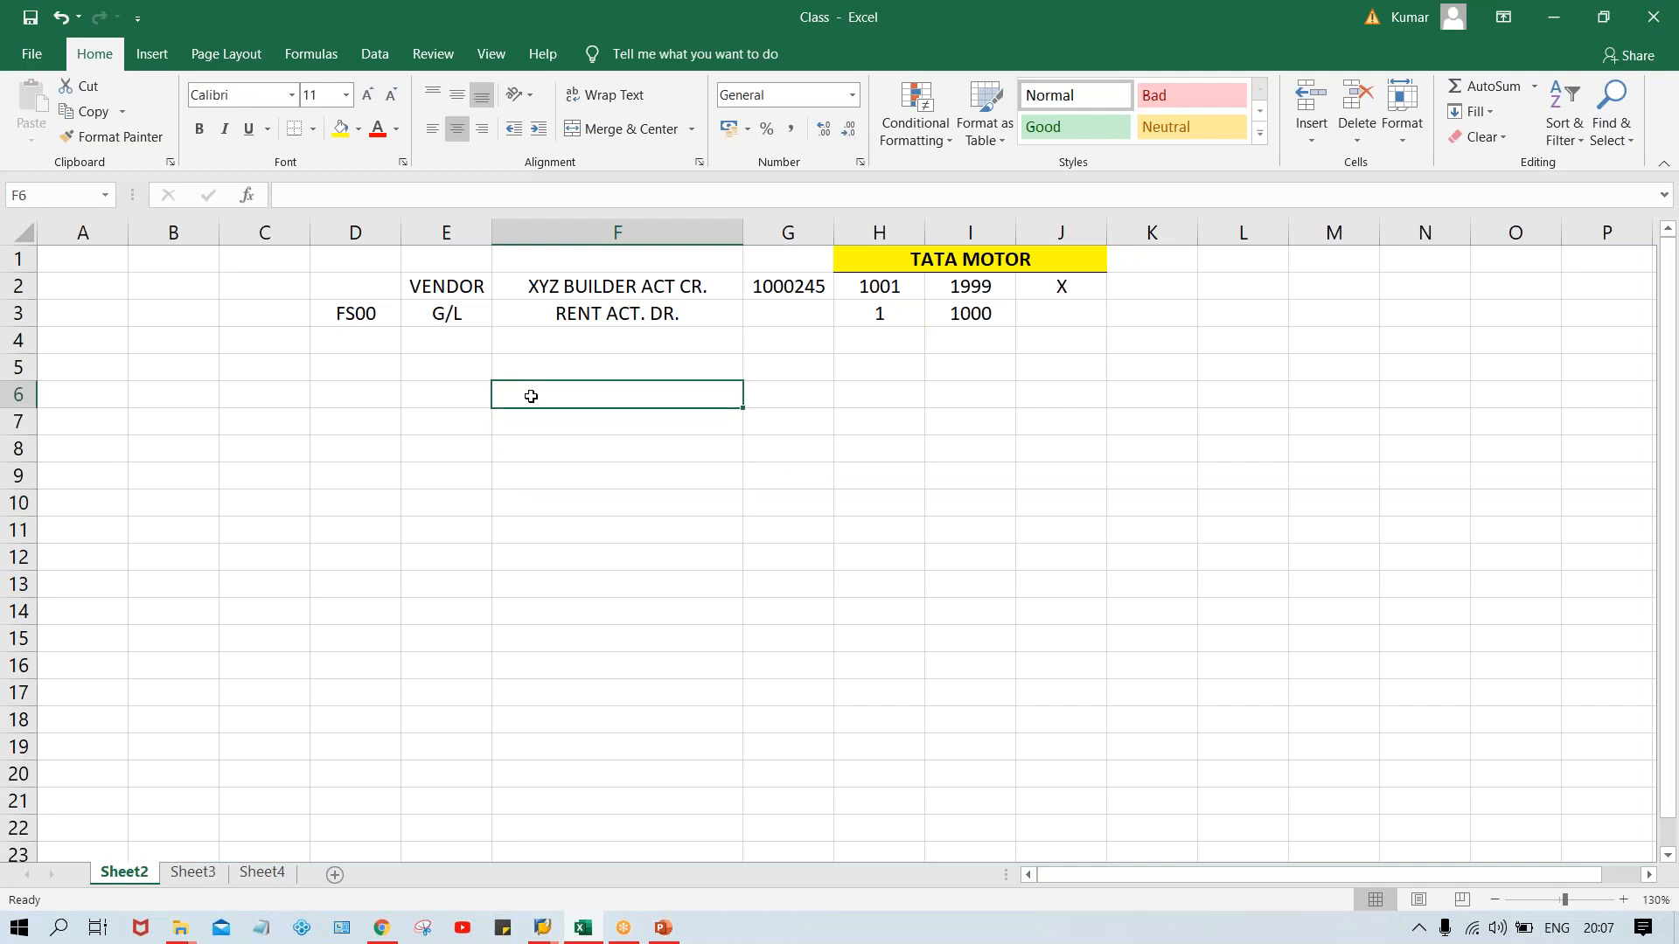
text(ACCC)
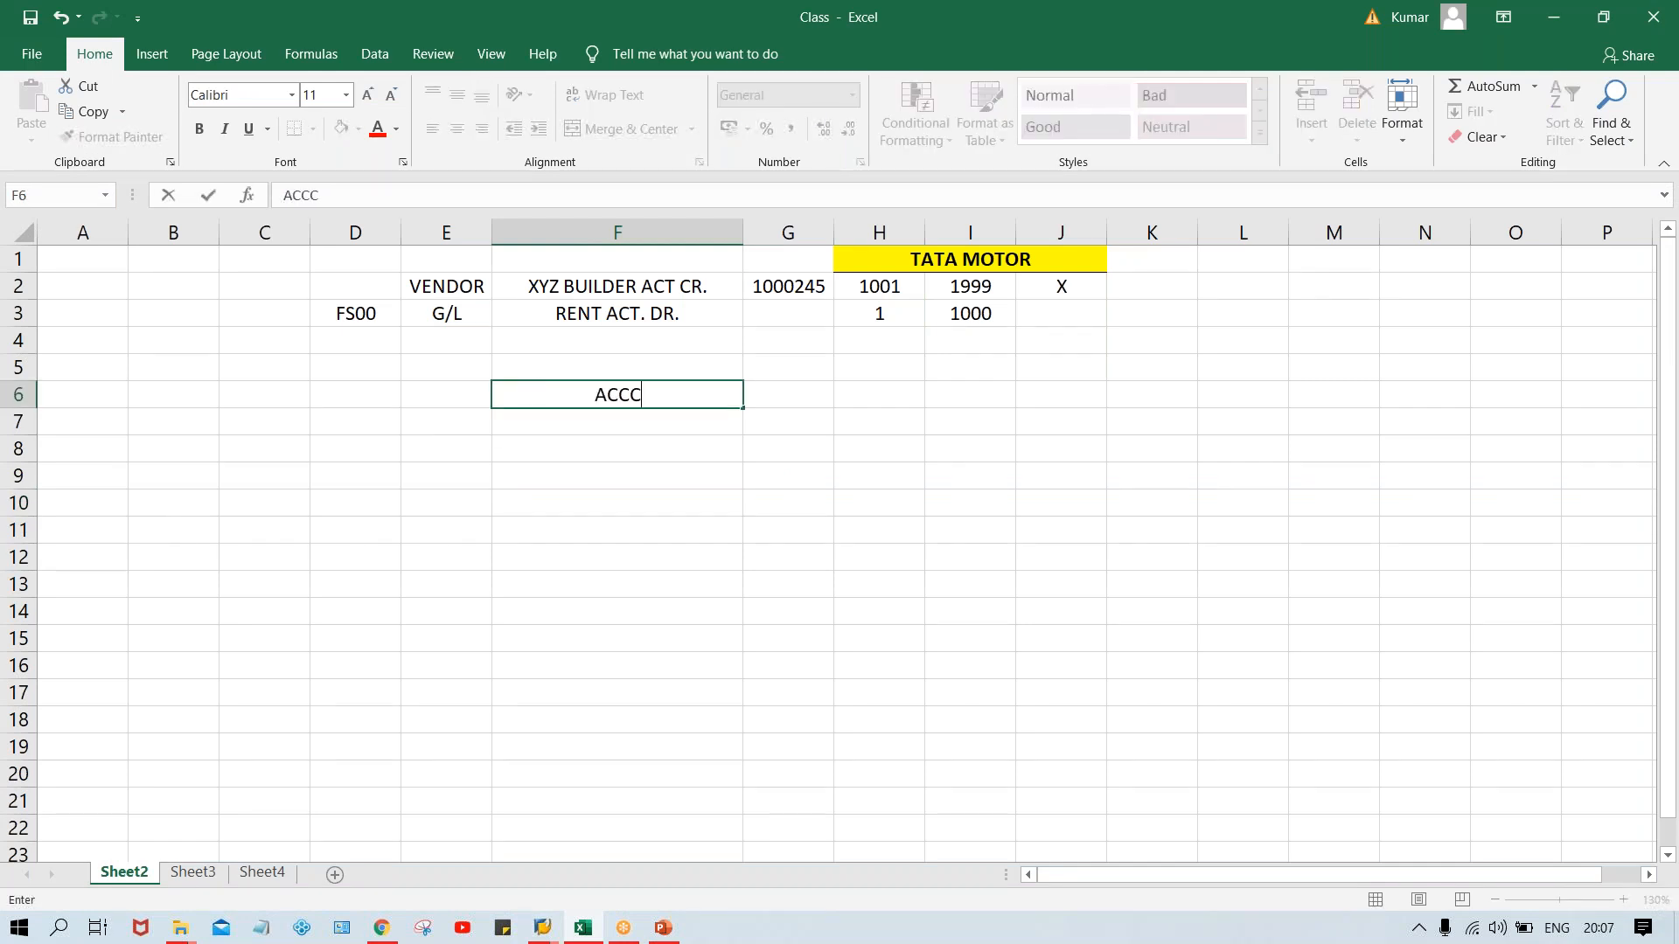
key(BackSpace)
text(OUNT GRO)
key(BackSpace)
text(P)
key(ctrl+Return)
key(Right)
text(TMM)
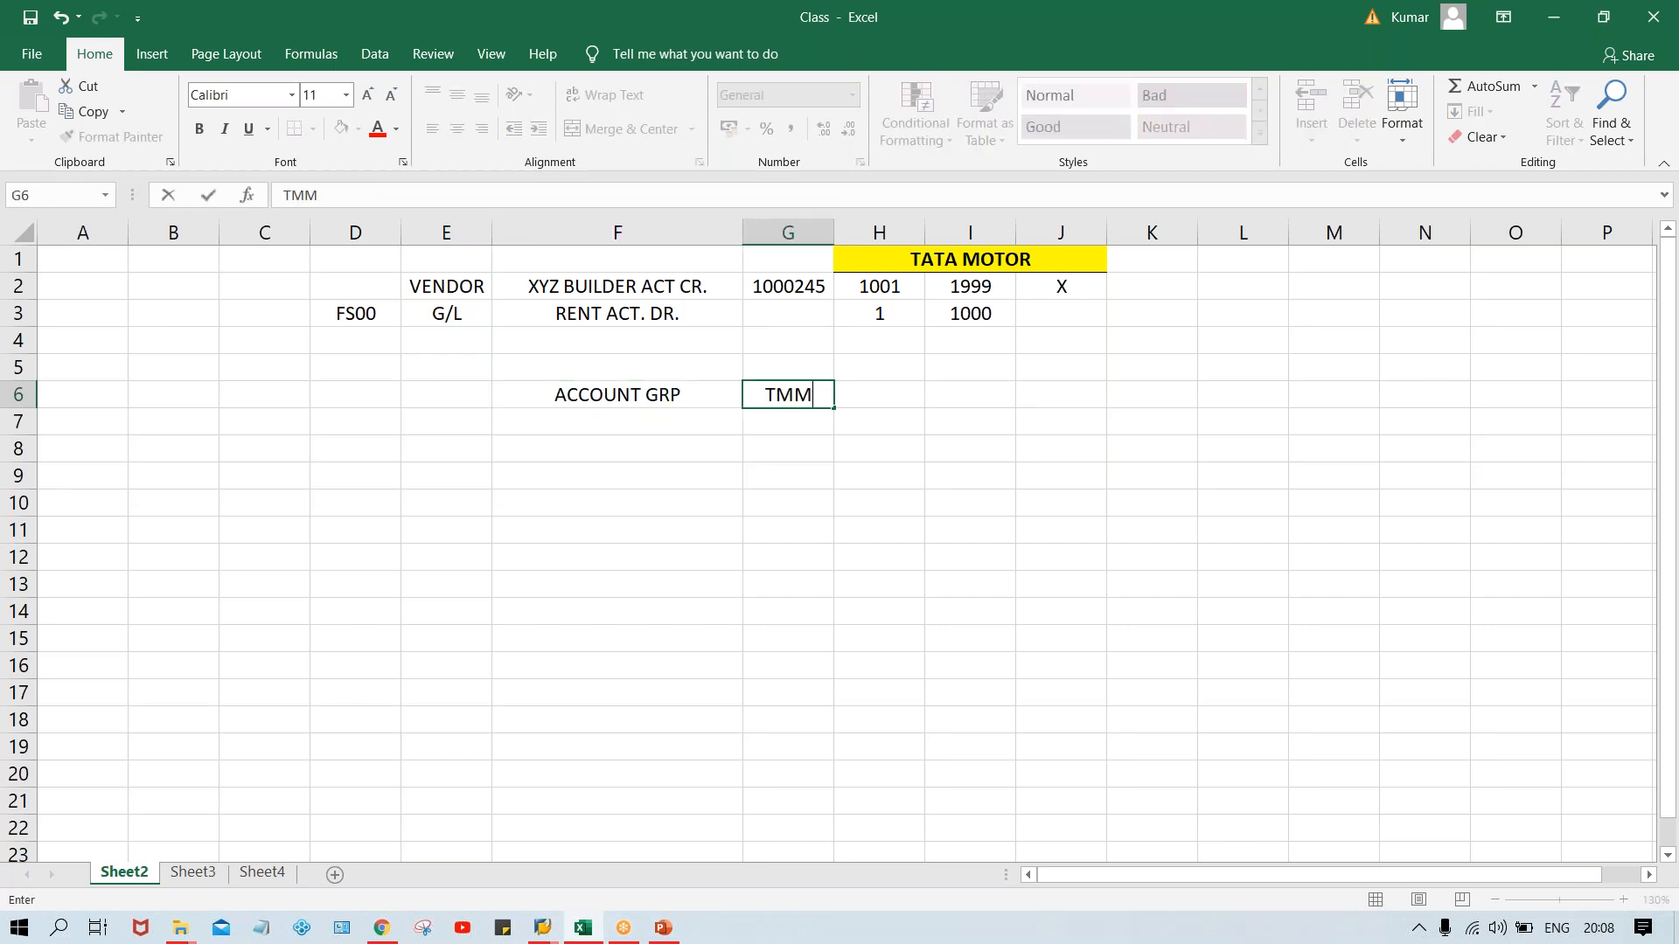
key(BackSpace)
key(Return)
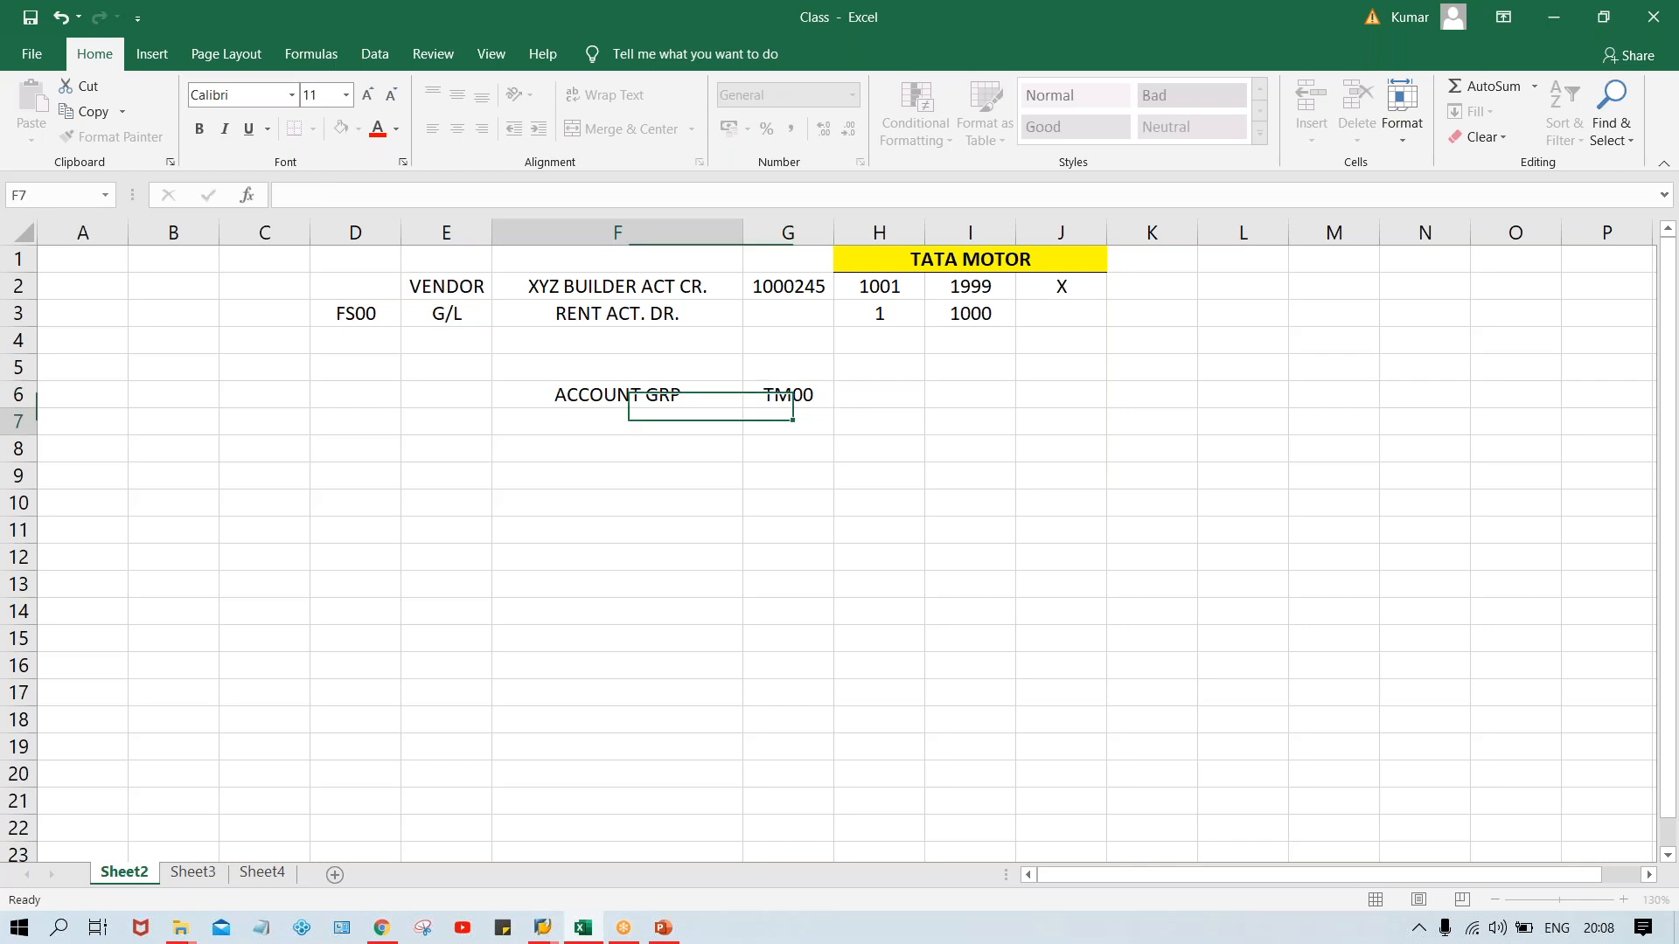
Add a NO. RANGE label in cell F7 with P1 in G7.
text(NO. RANGE)
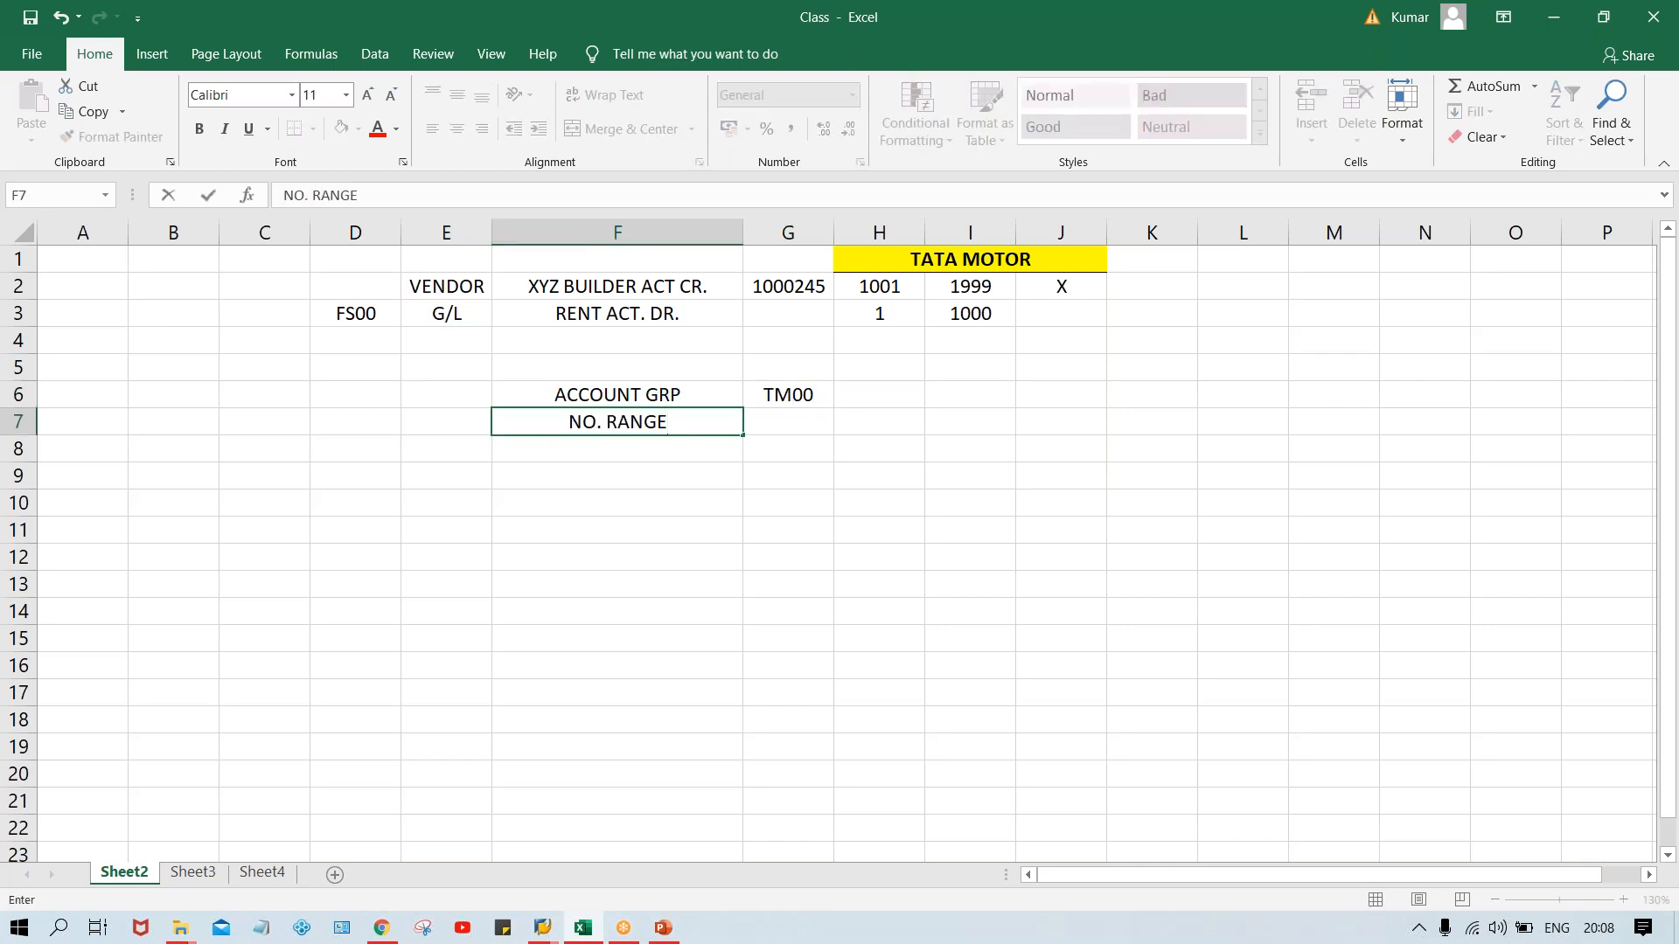
key(Tab)
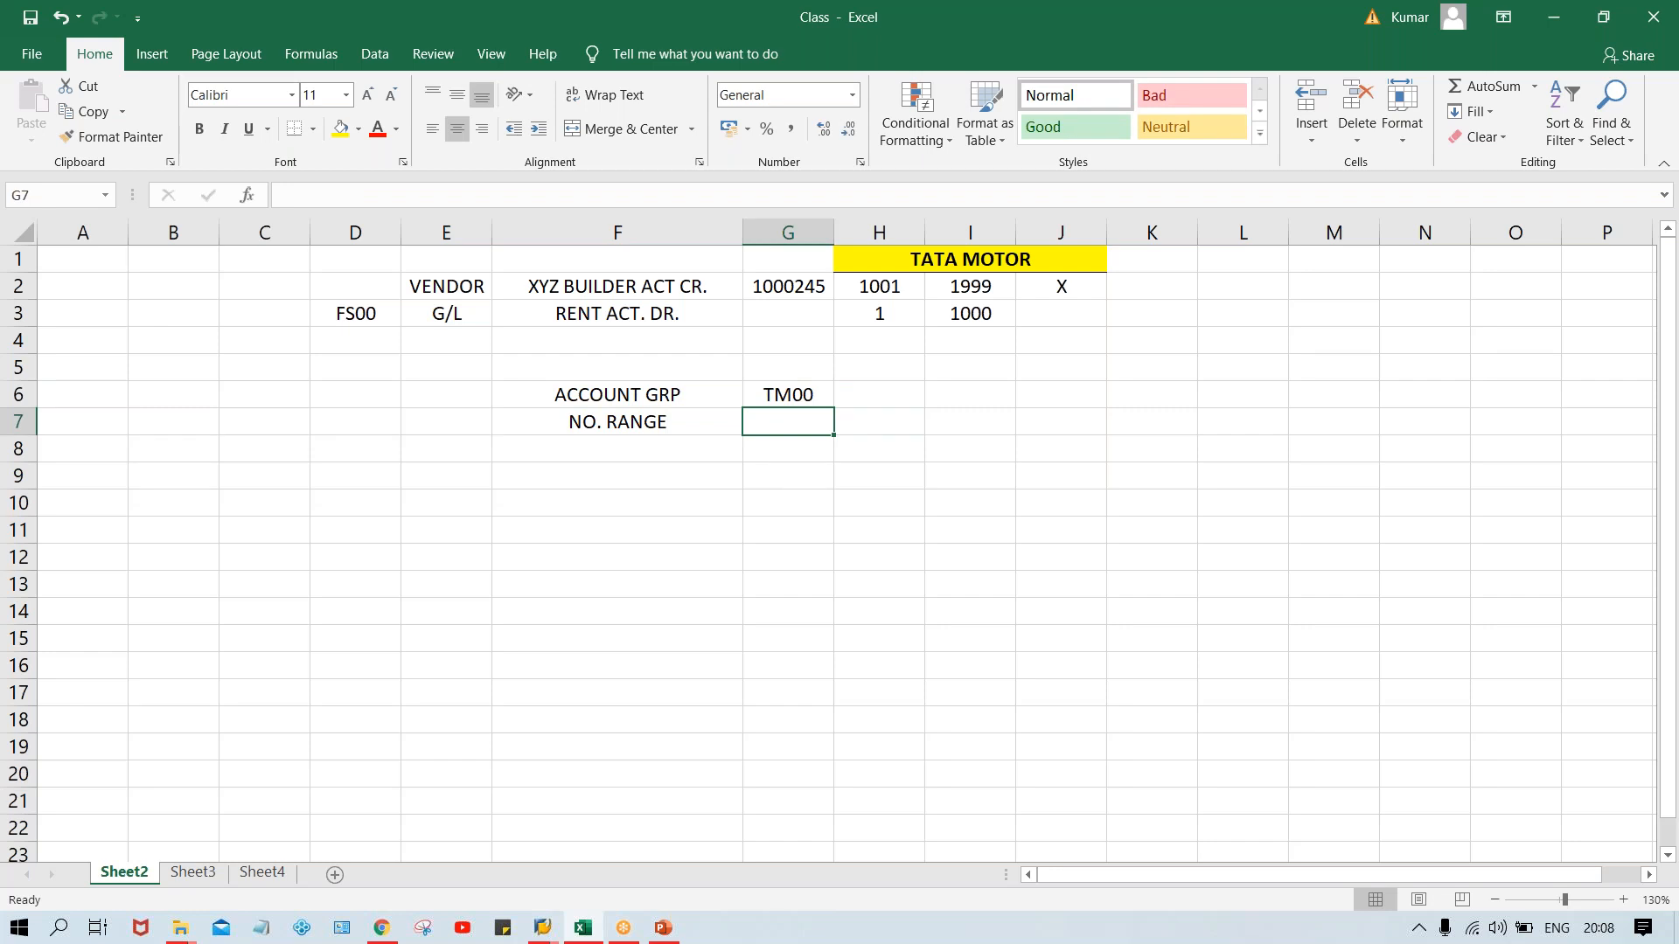
text(P1)
key(Return)
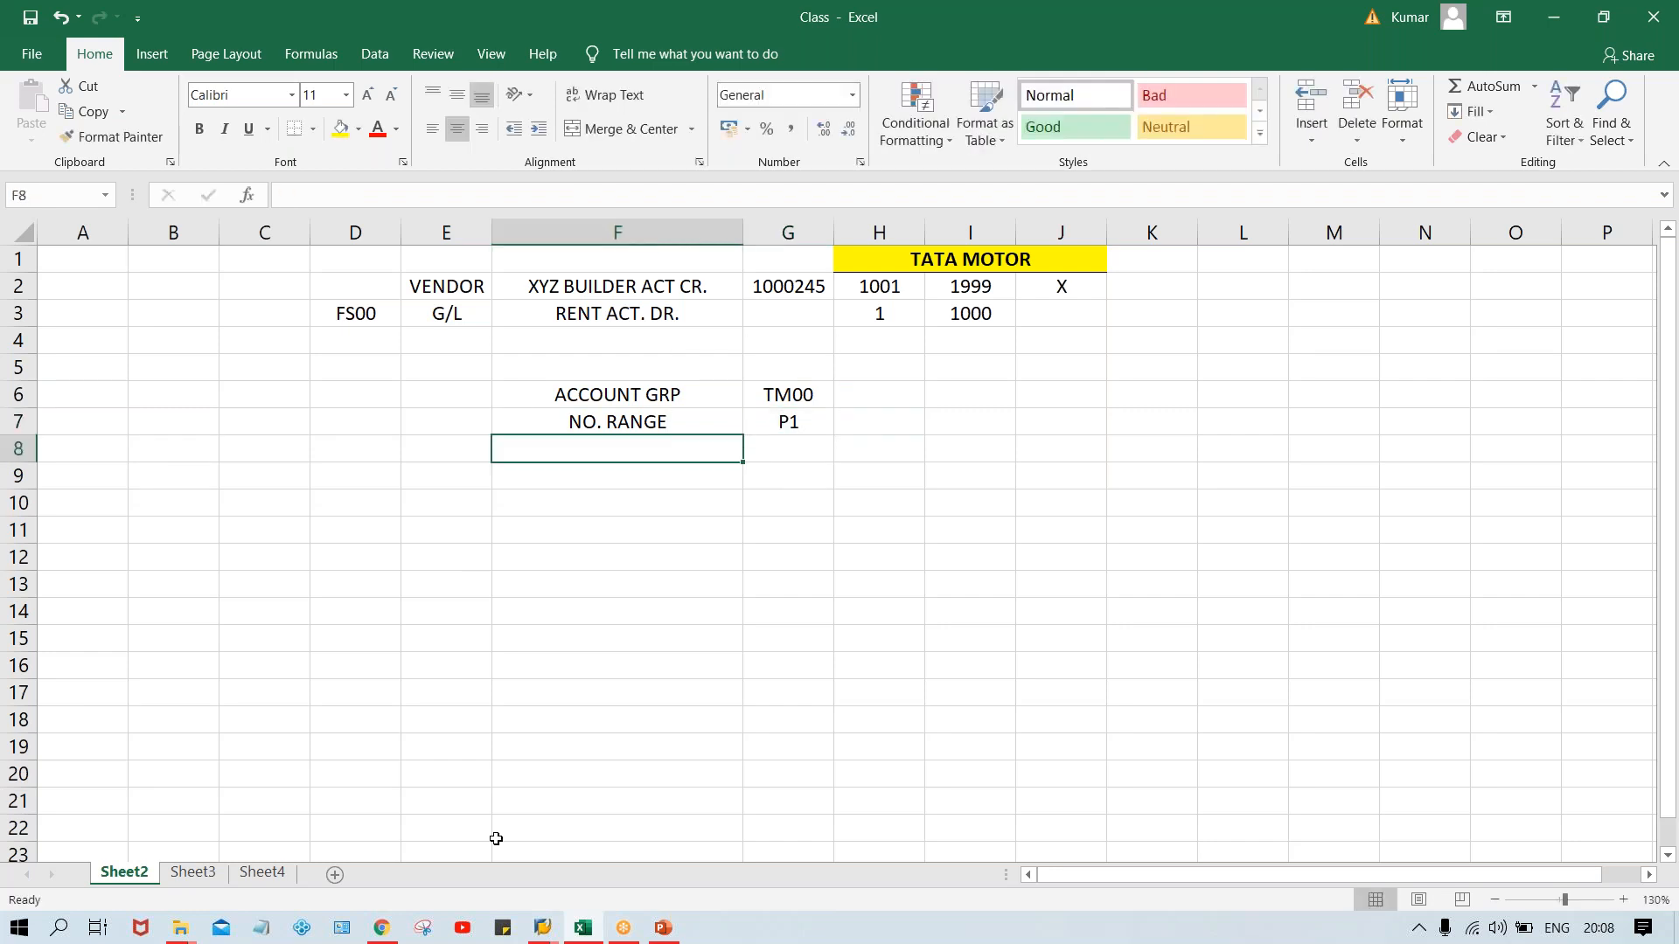
Check the Account payable slide in PowerPoint for the assignment transaction, and open OBAS in SAP.
click(662, 930)
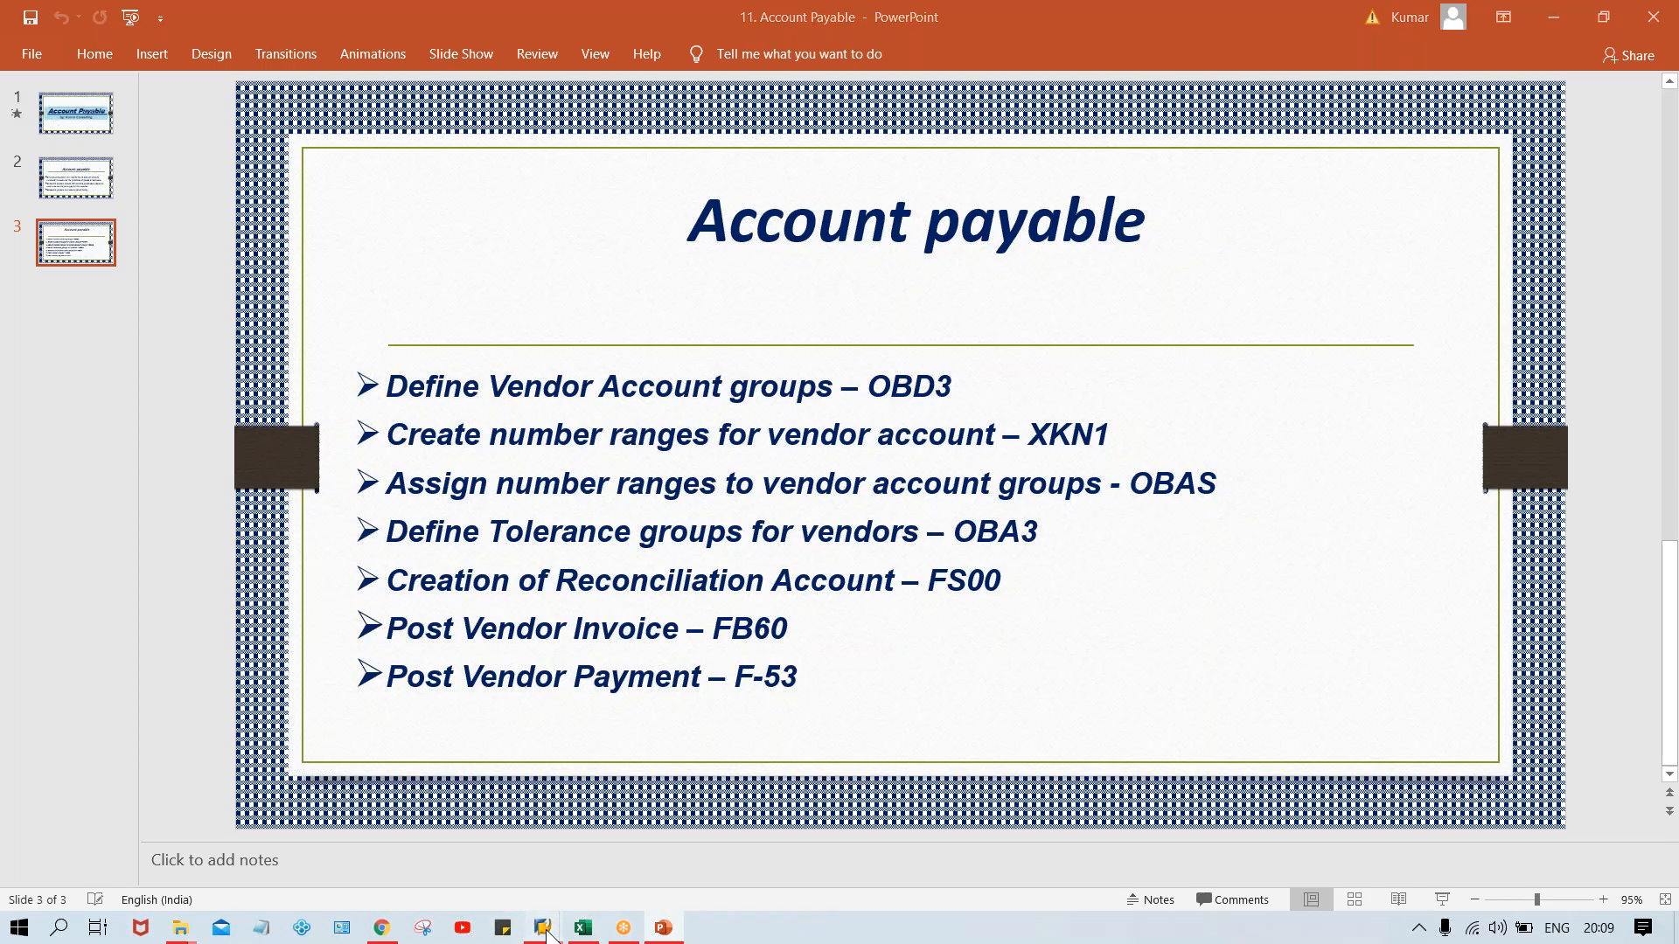
mouse_move(544, 931)
click(615, 849)
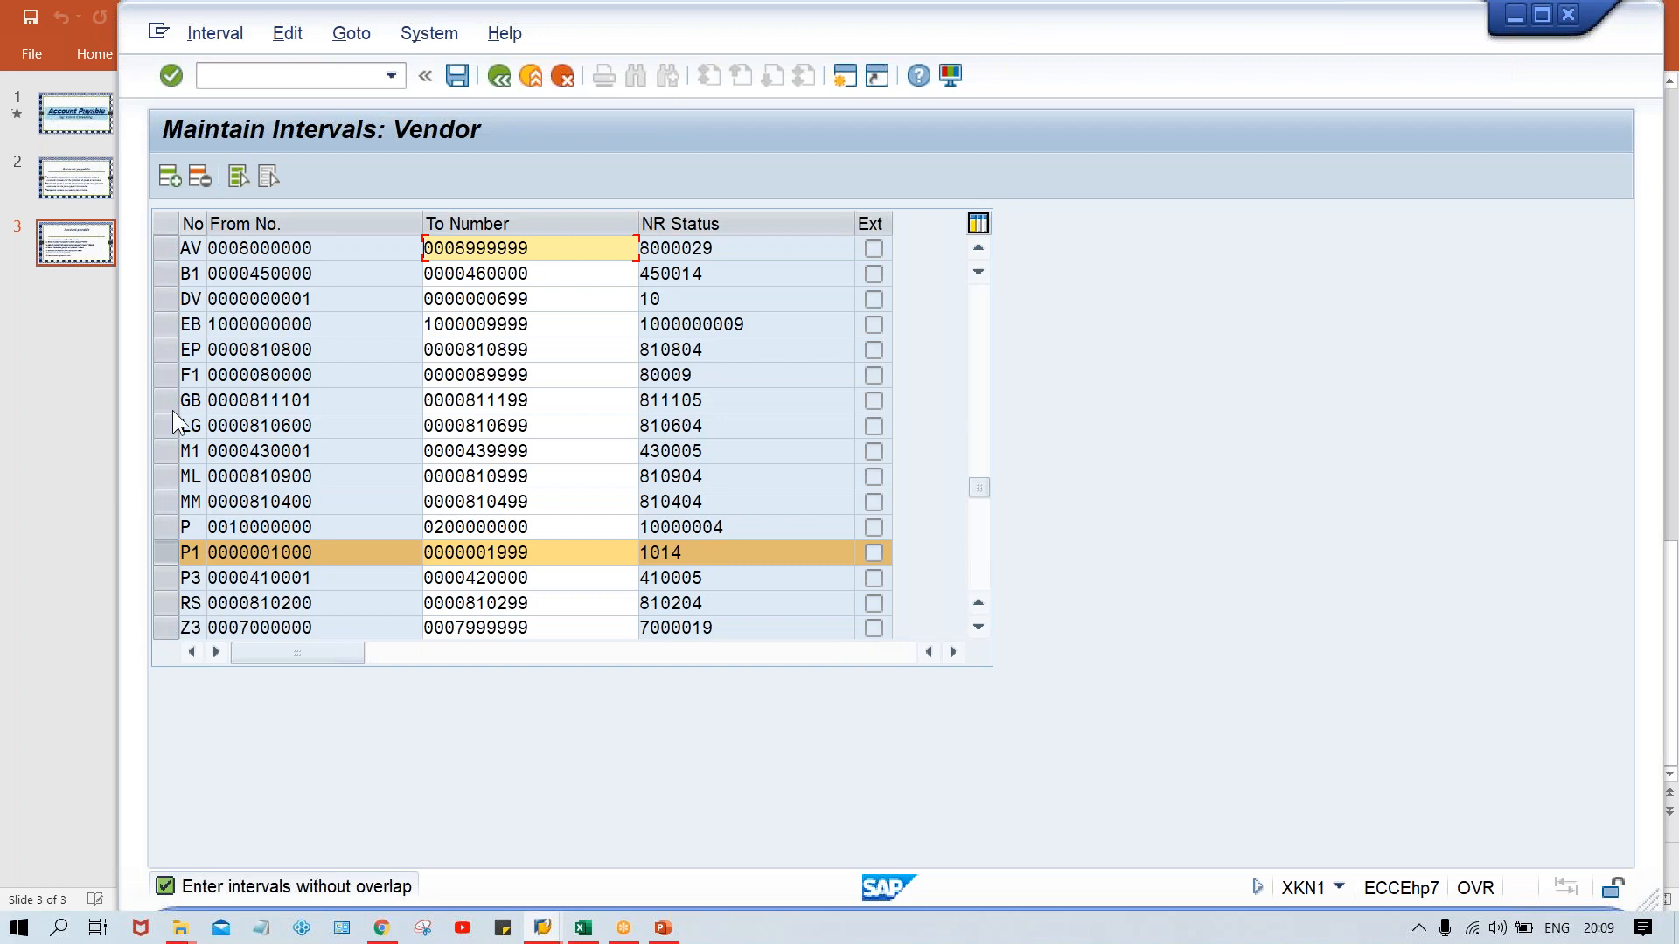
click(251, 80)
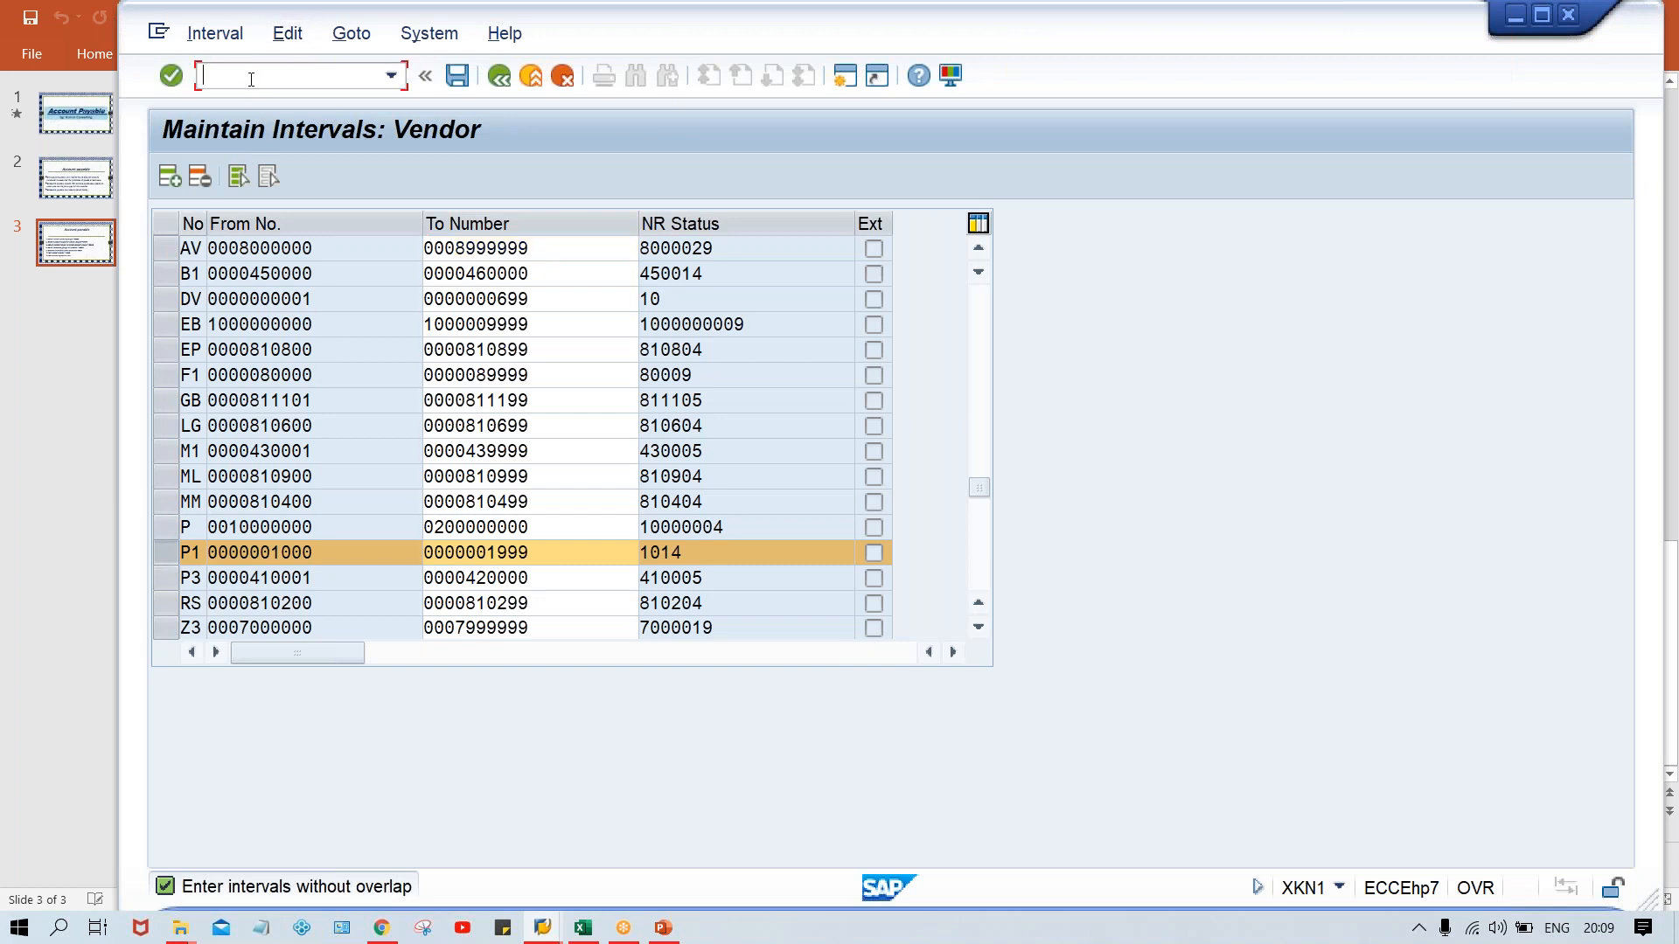
text(/NOBAS)
key(Return)
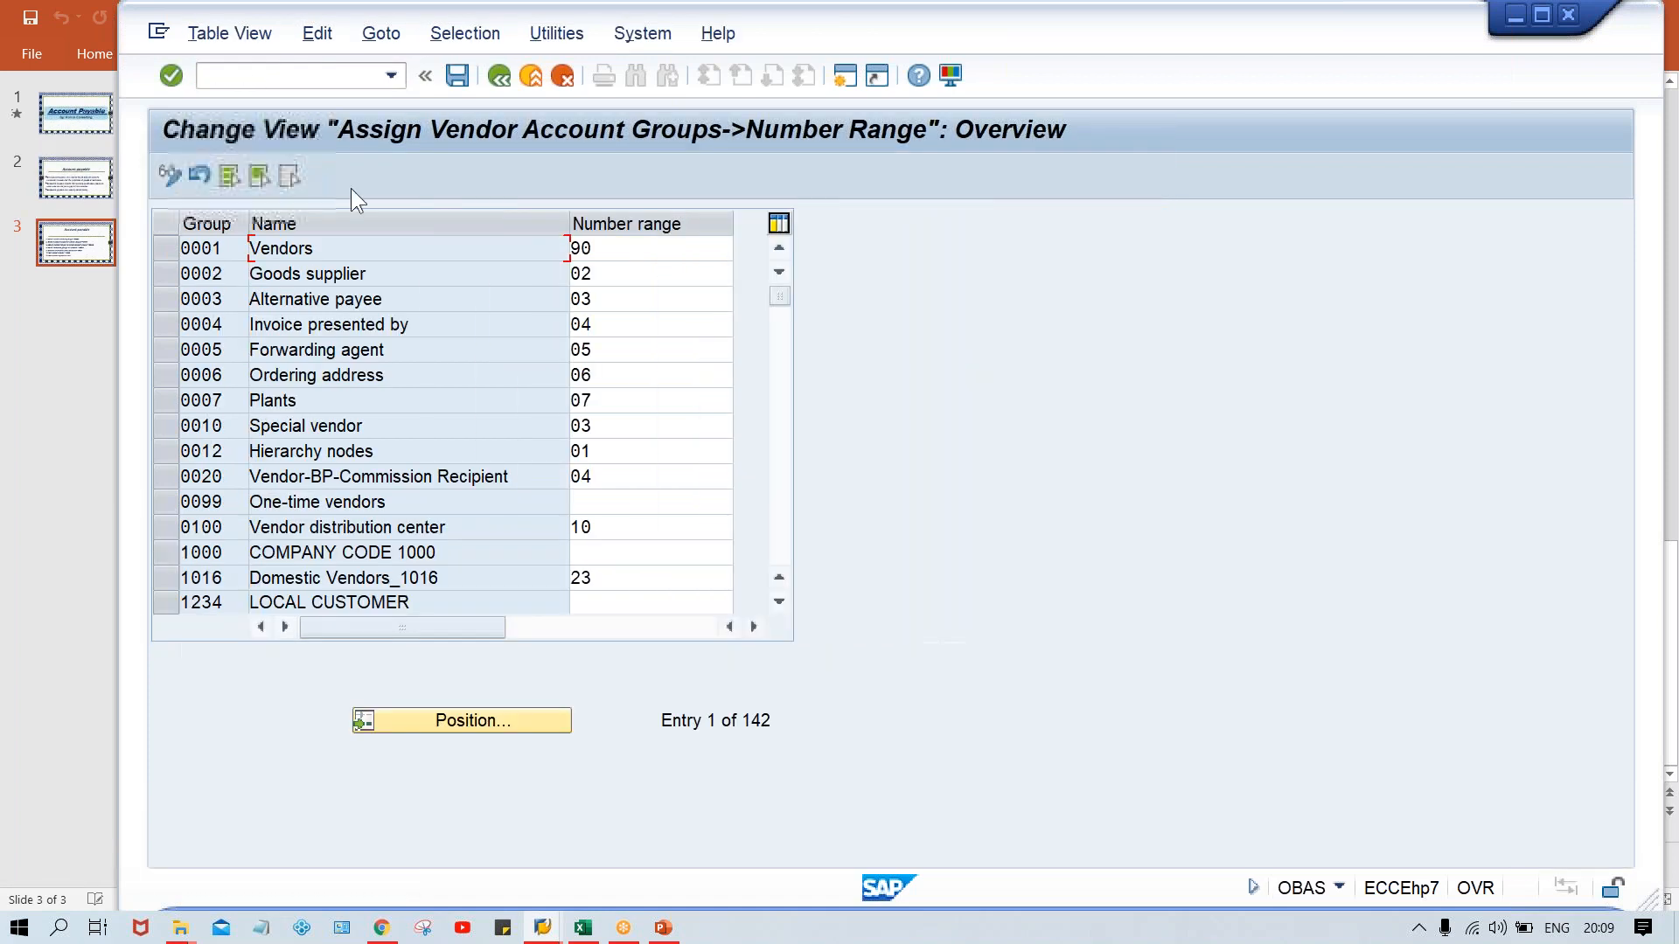
Find vendor account group TM00, assign number range P1 to it and save the assignment.
click(471, 726)
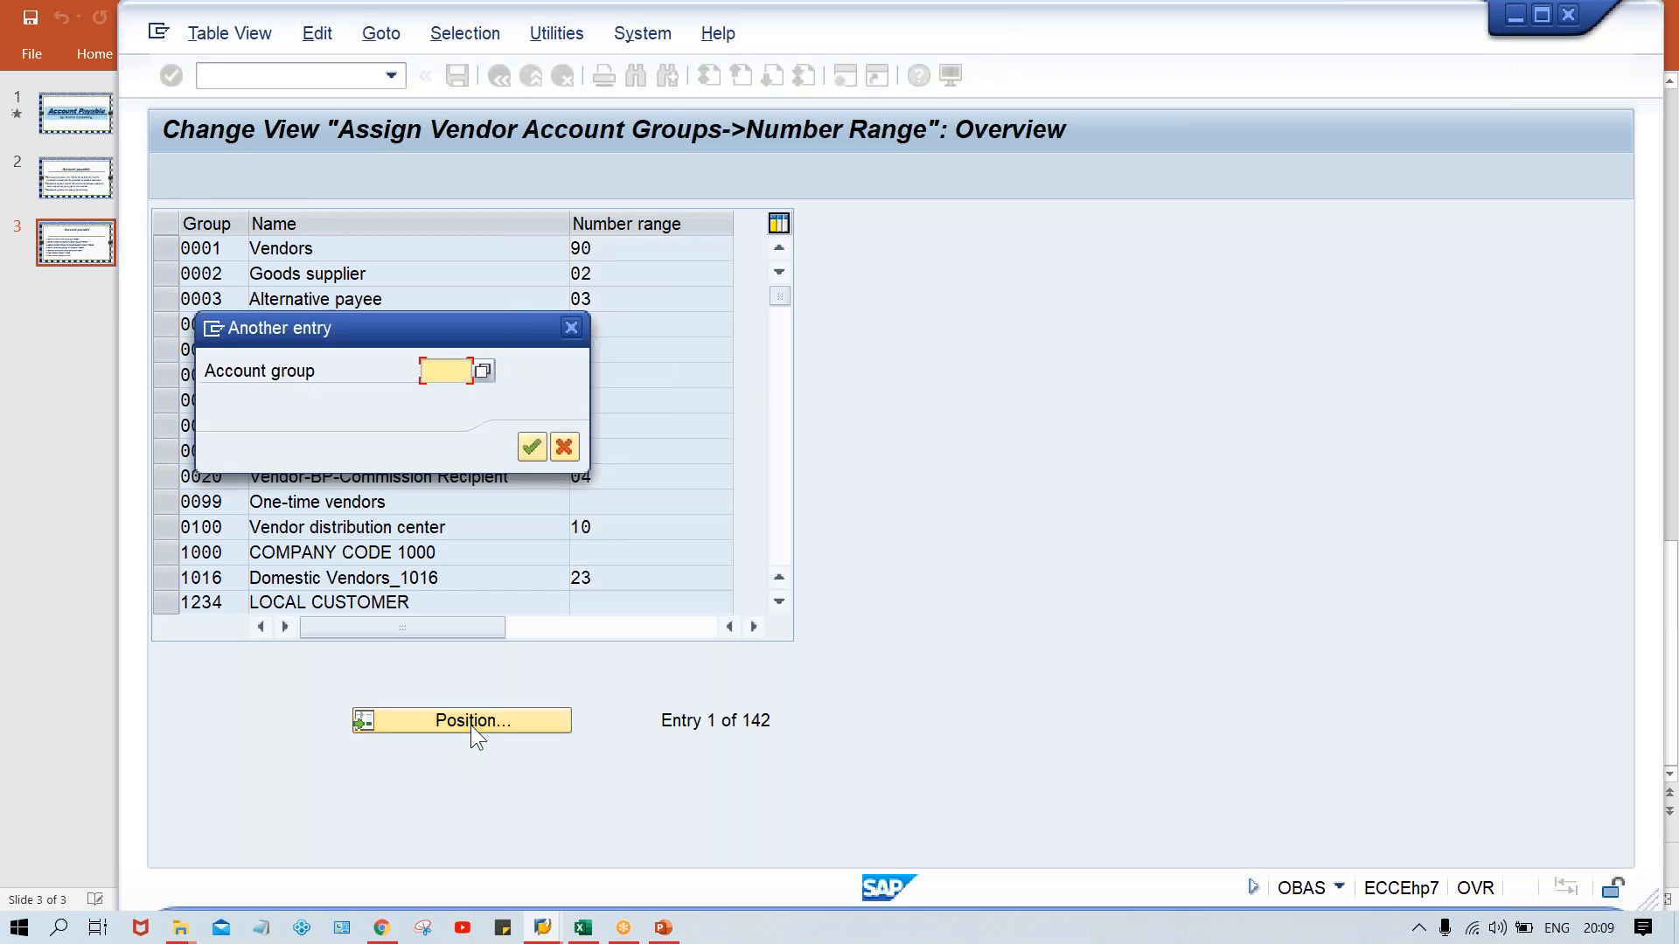
text(TM00)
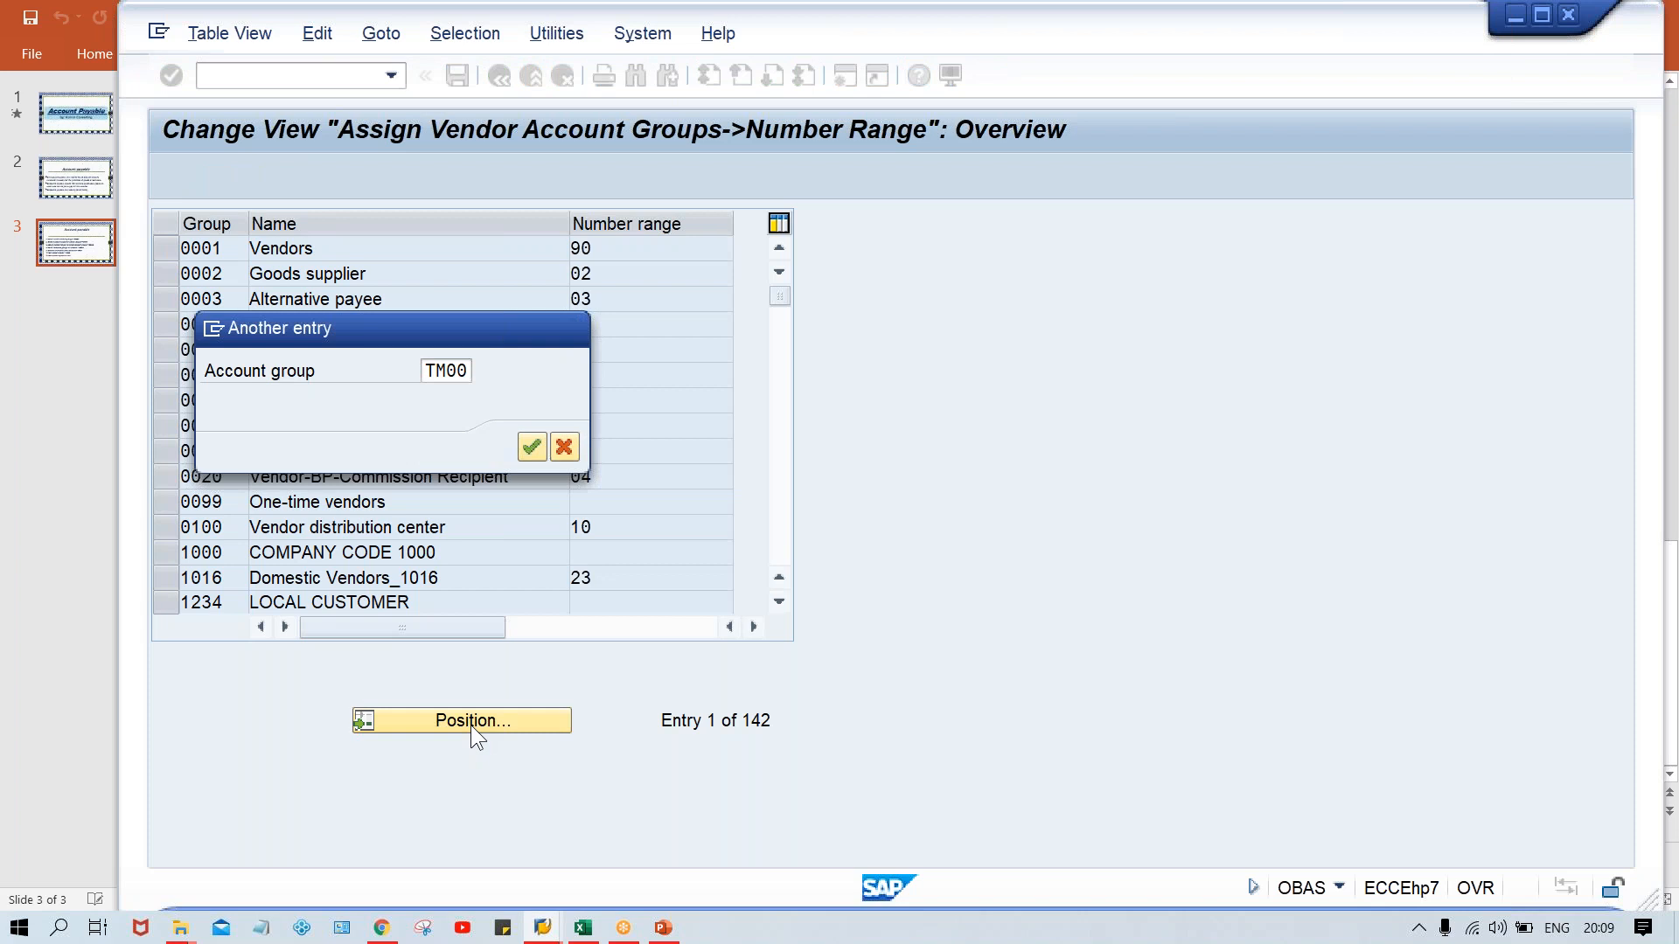
key(Return)
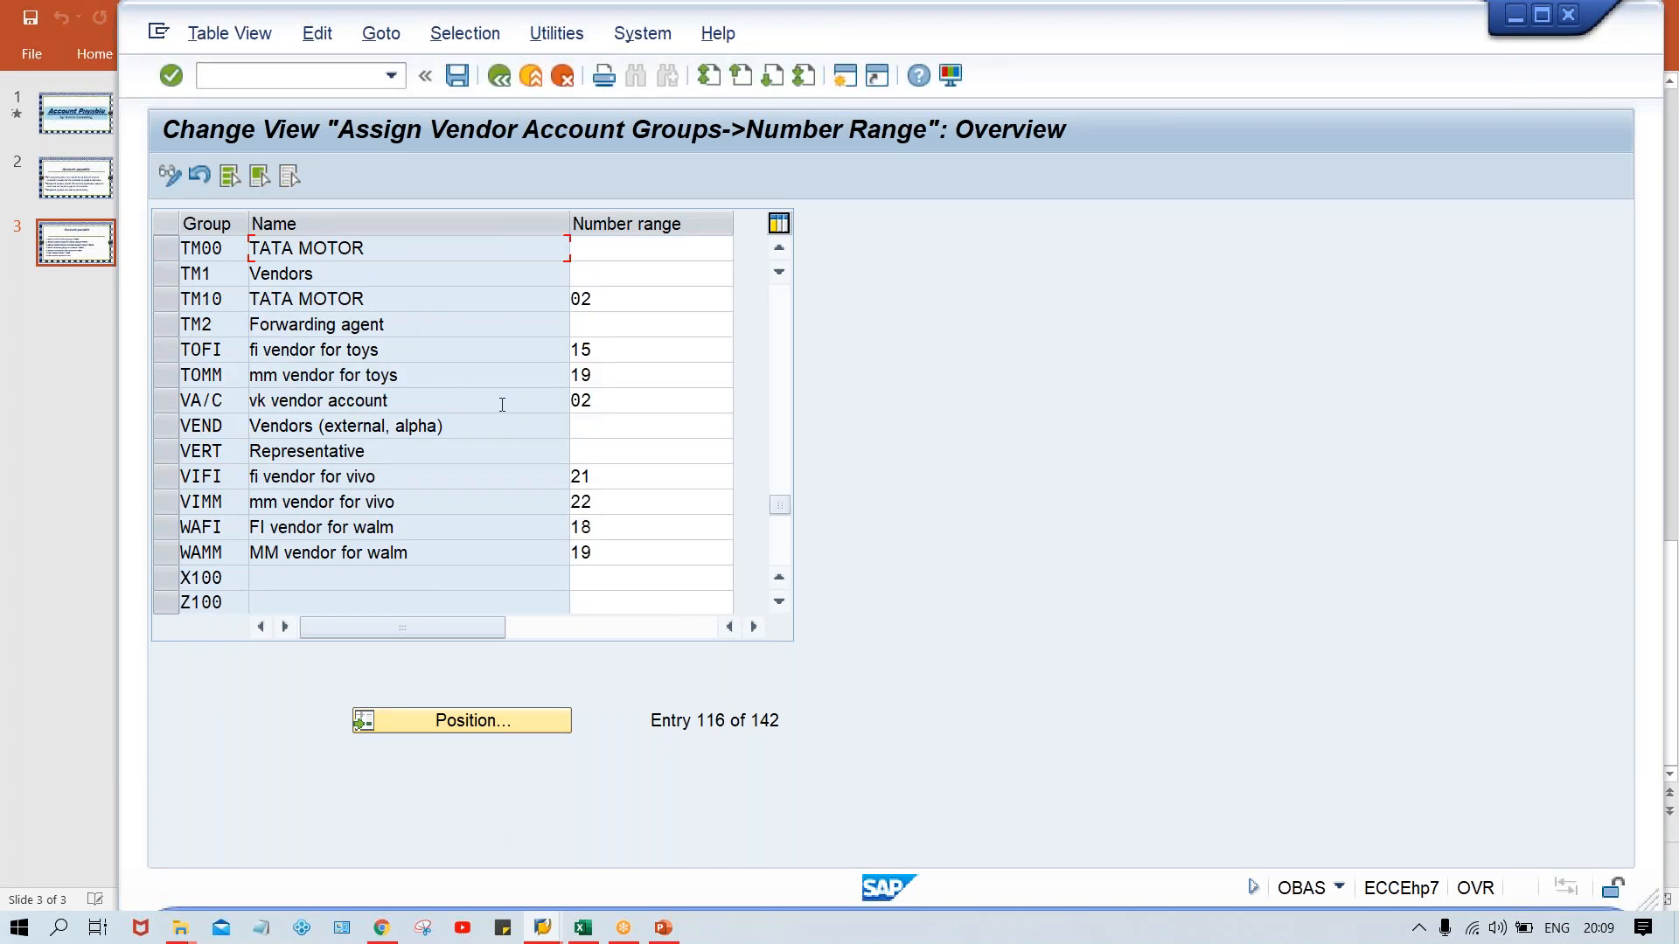
click(651, 251)
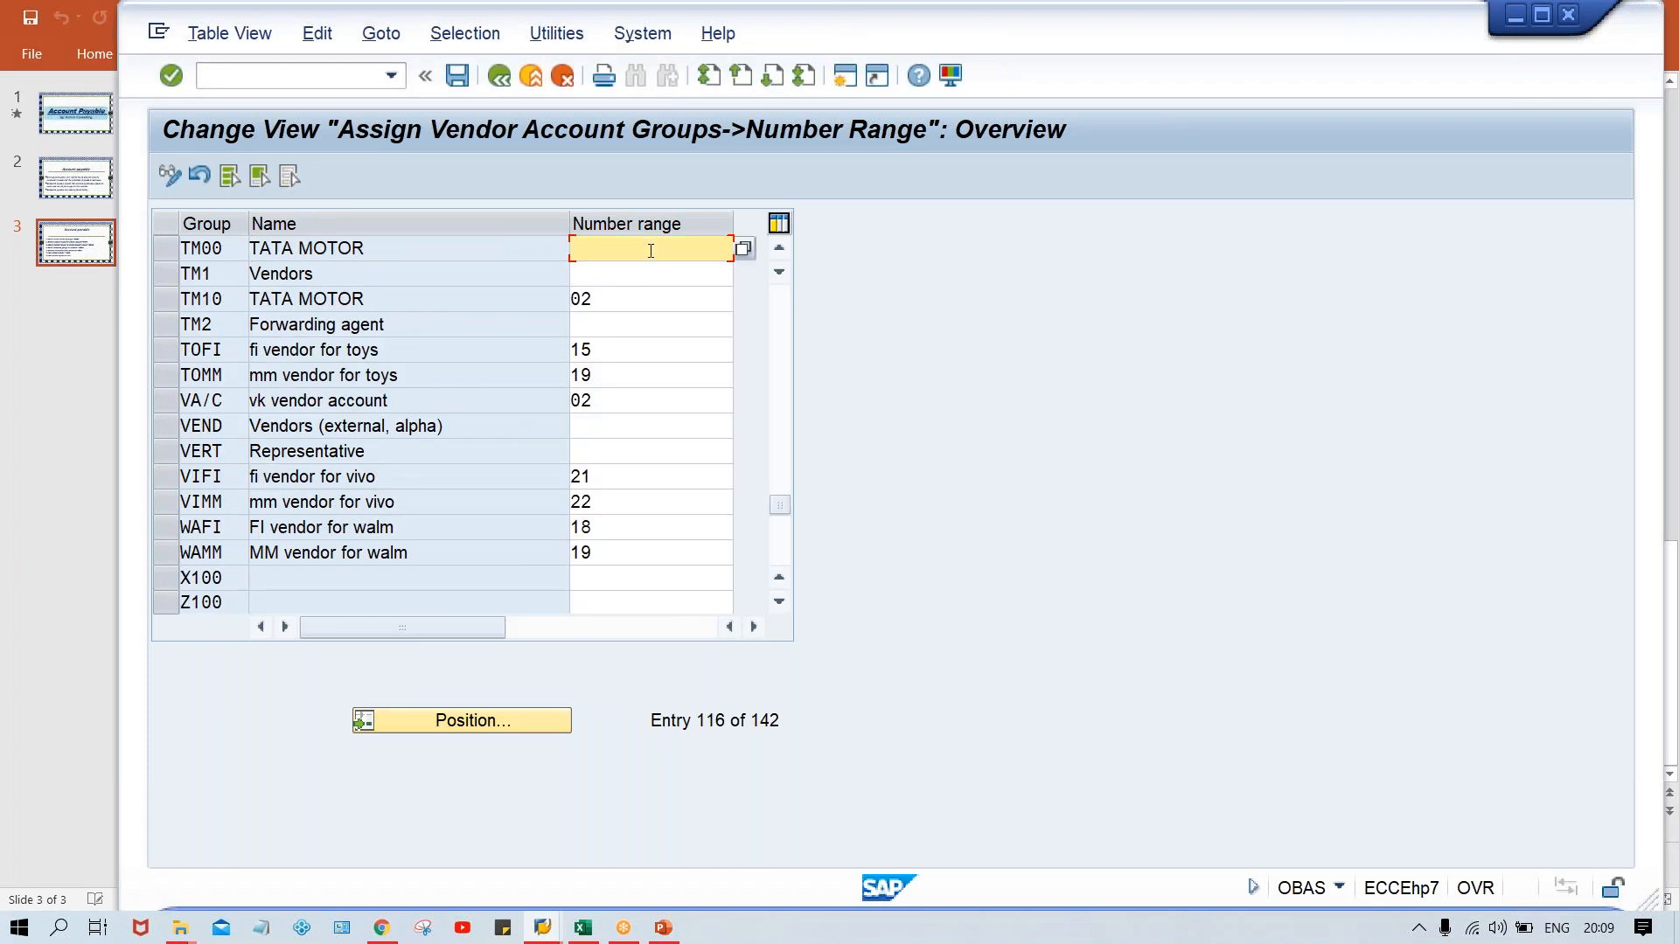
text(P1)
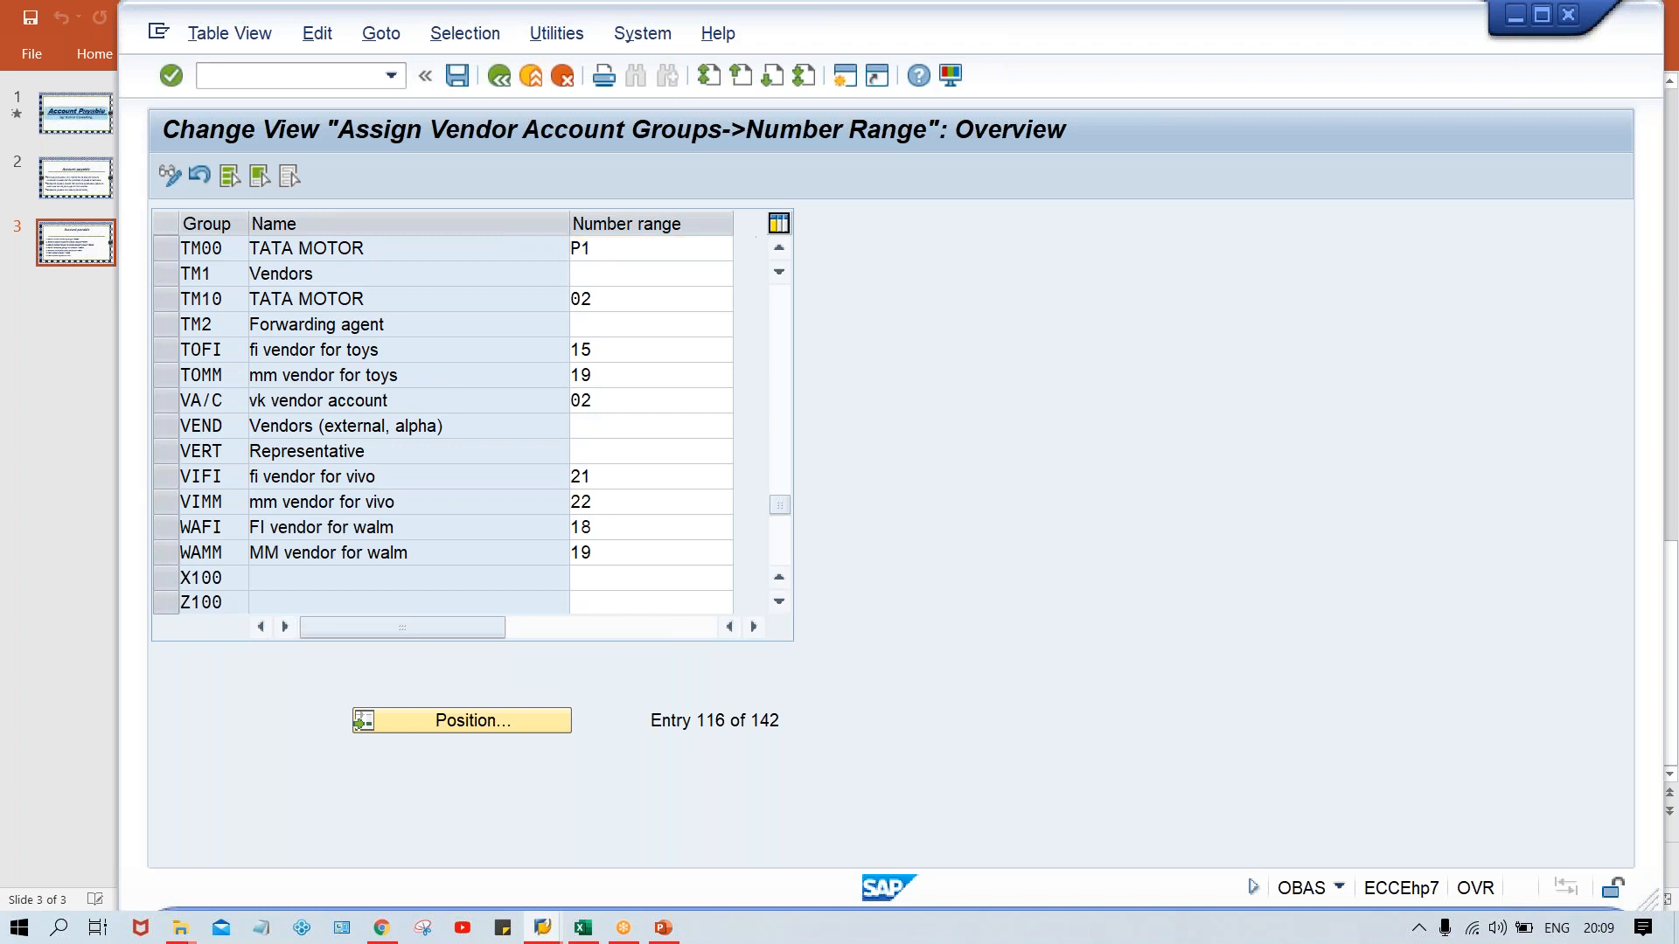
key(ctrl+s)
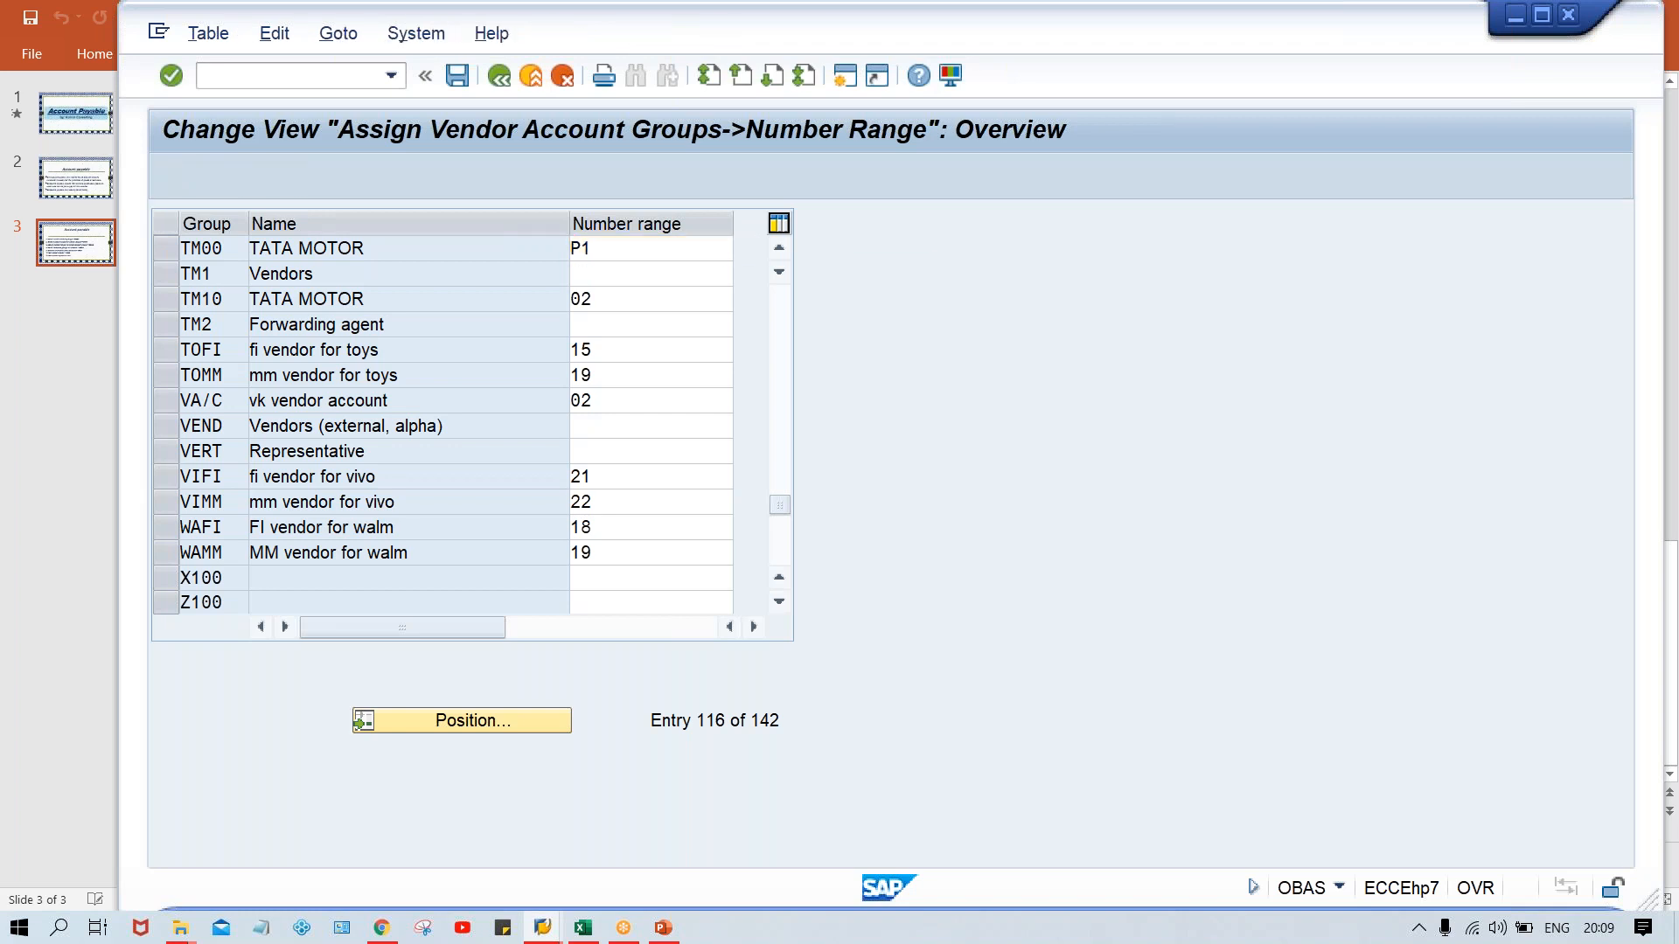
key(Return)
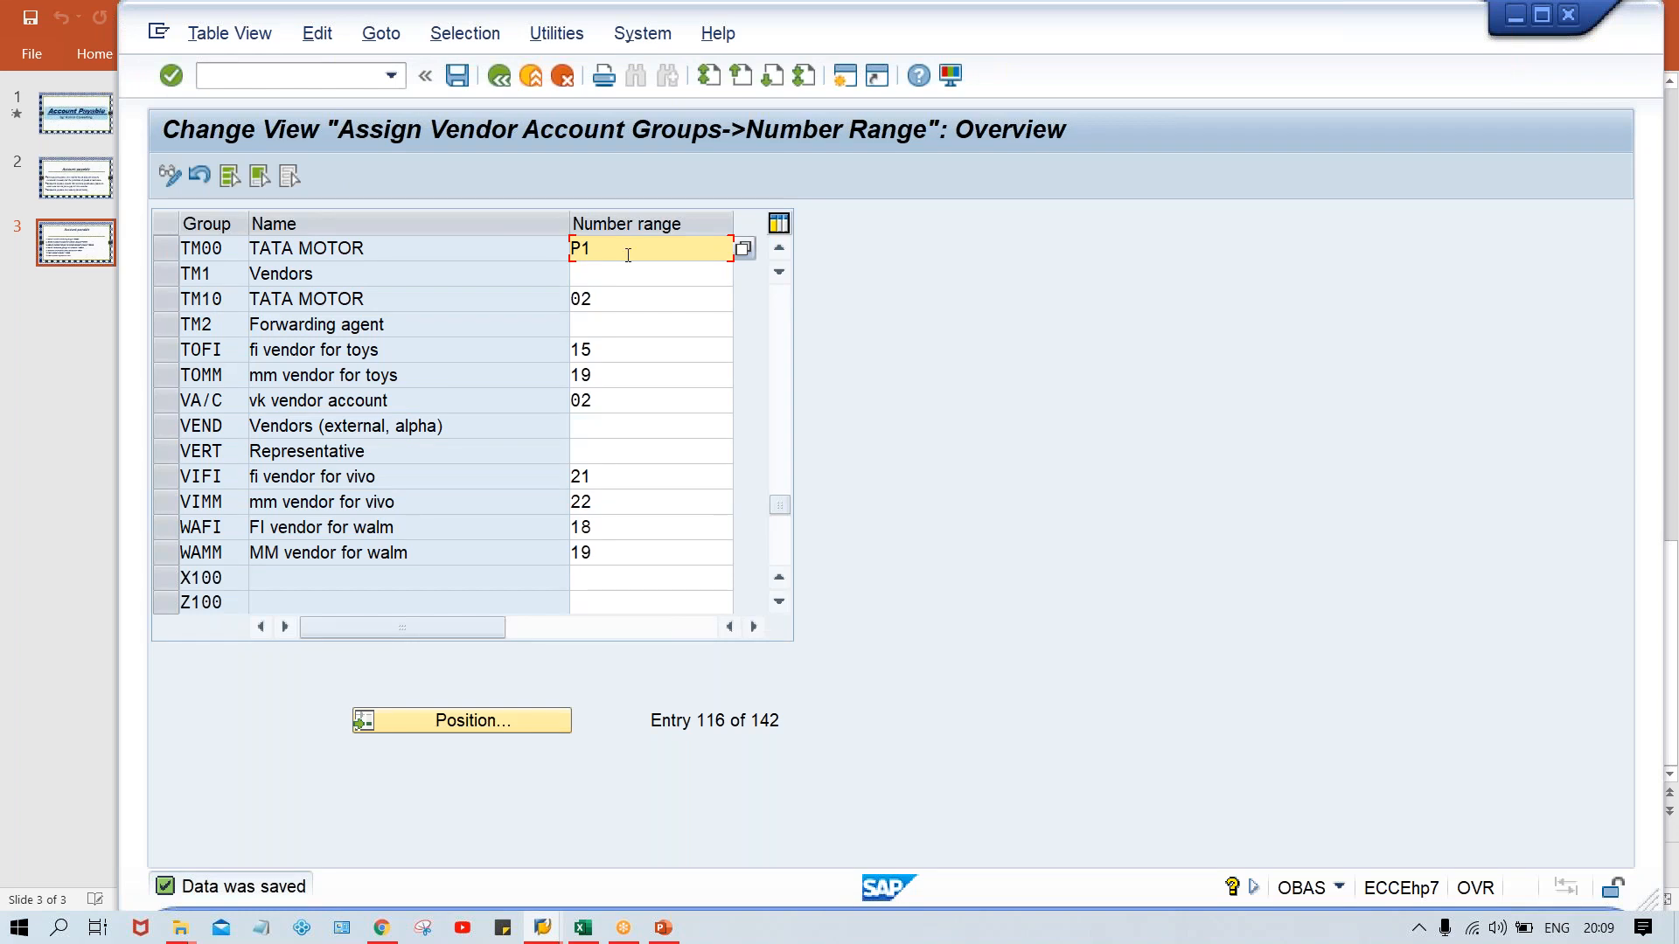
Open the vendor creation transaction XK01.
click(315, 77)
text(/NXK01)
key(Return)
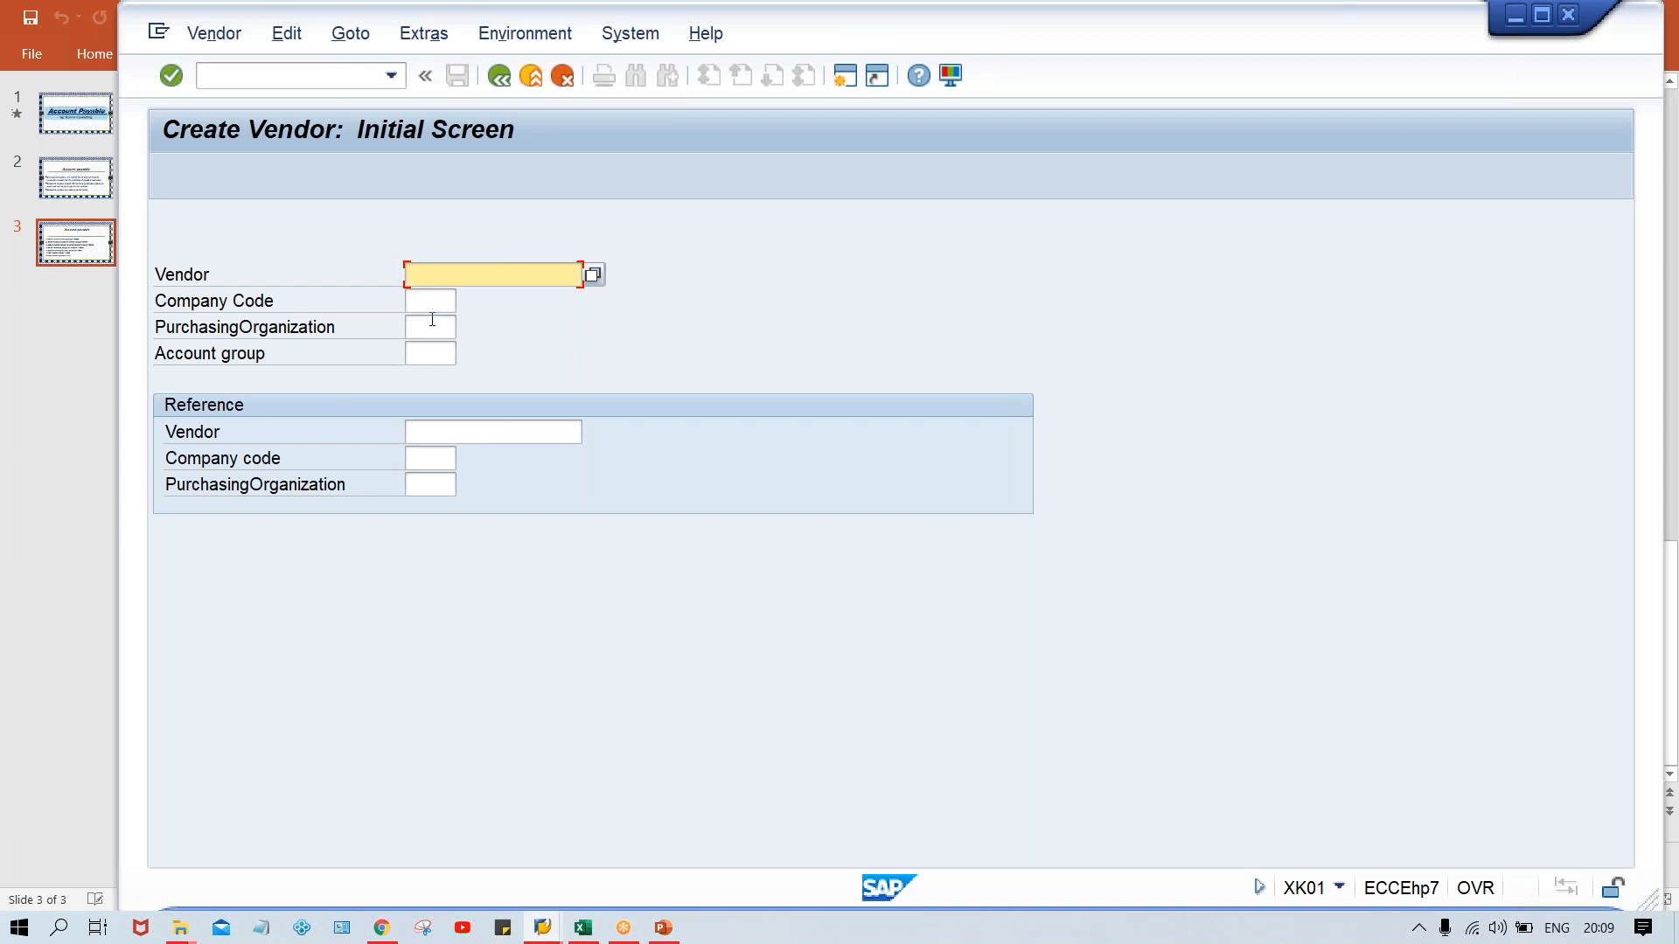
Enter company code TM00 and account group TM00 for the new vendor, leaving the vendor number and purchasing organization blank.
key(Tab)
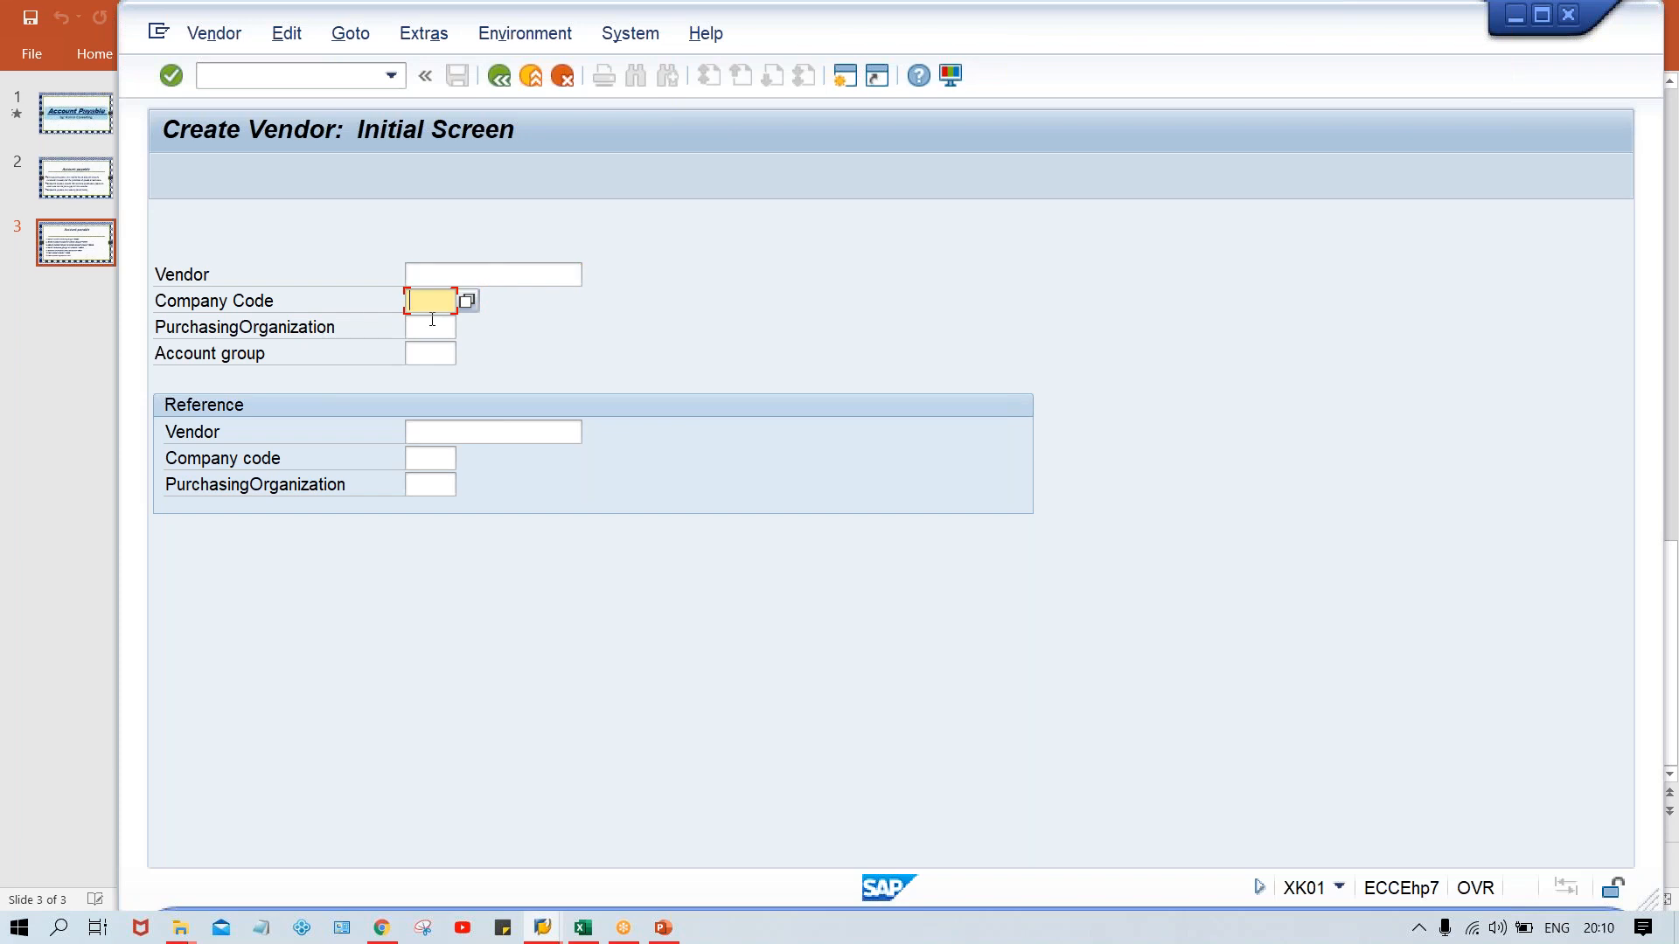
text(TM00)
key(Tab)
key(Tab)
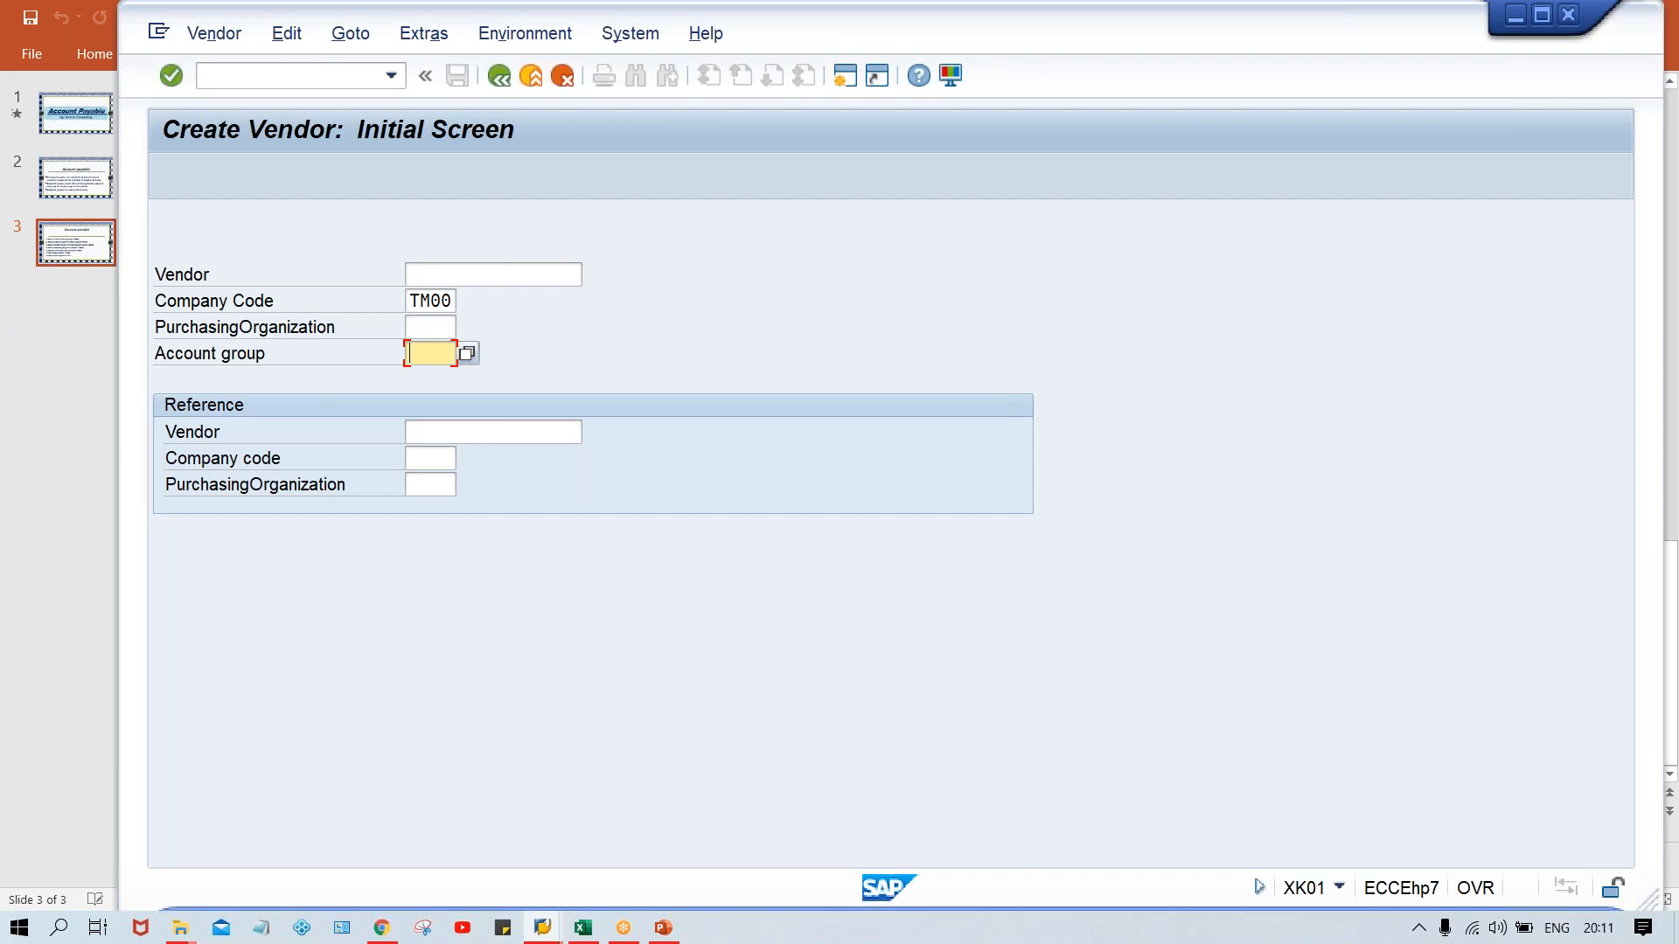
double_click(417, 300)
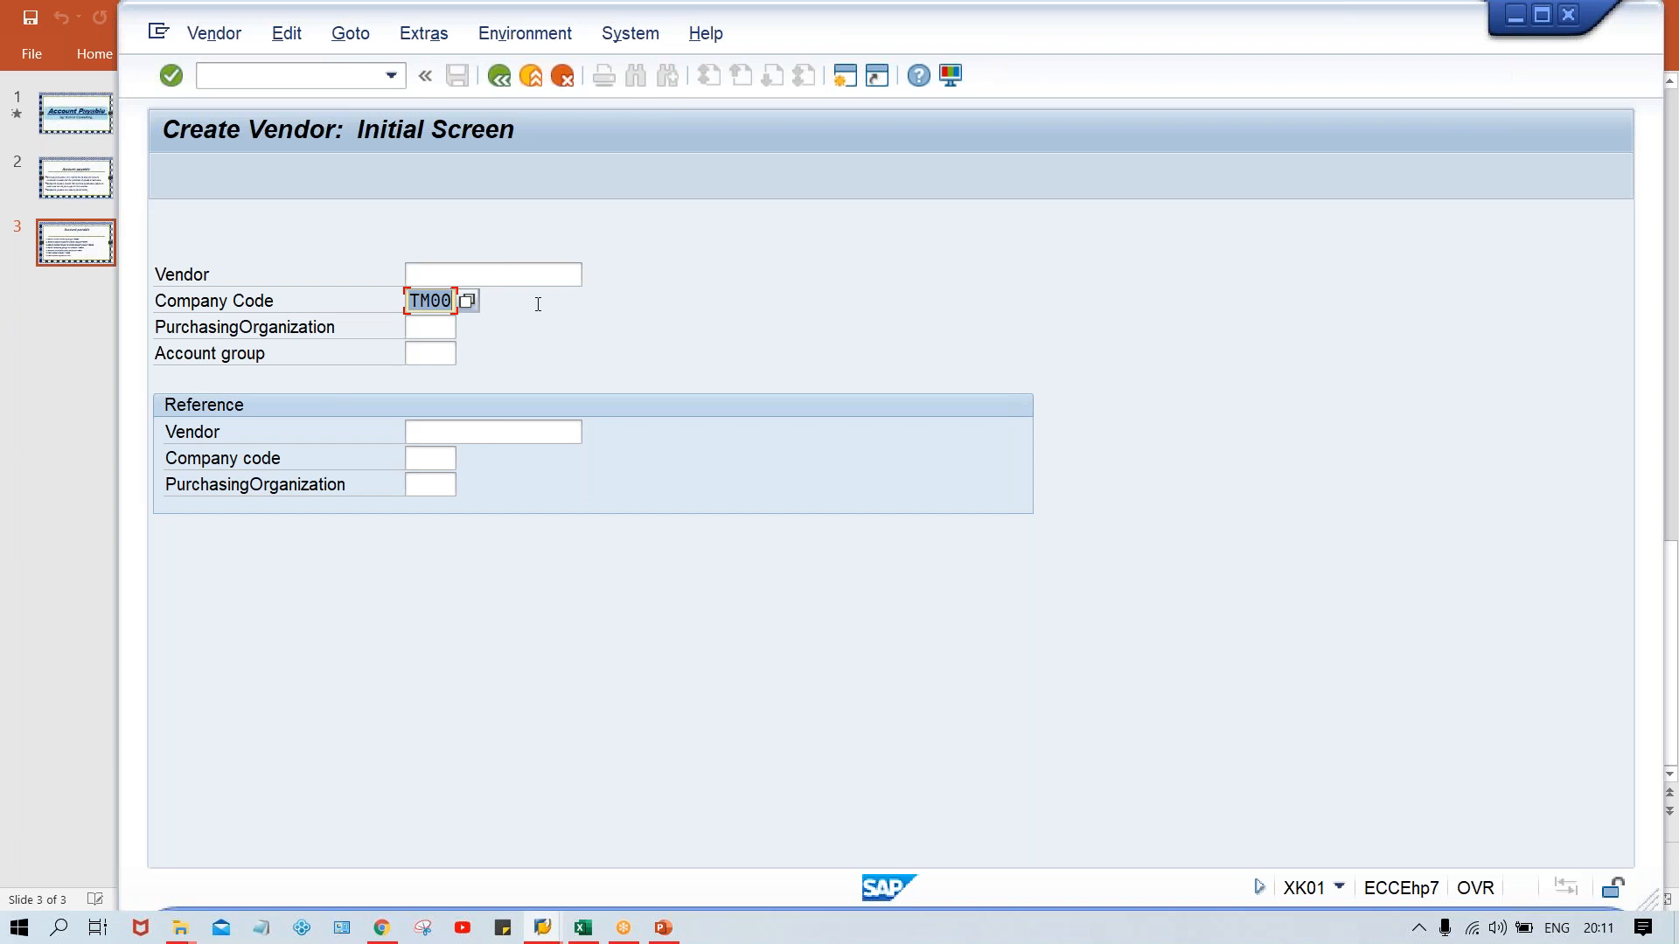
key(Tab)
key(Tab)
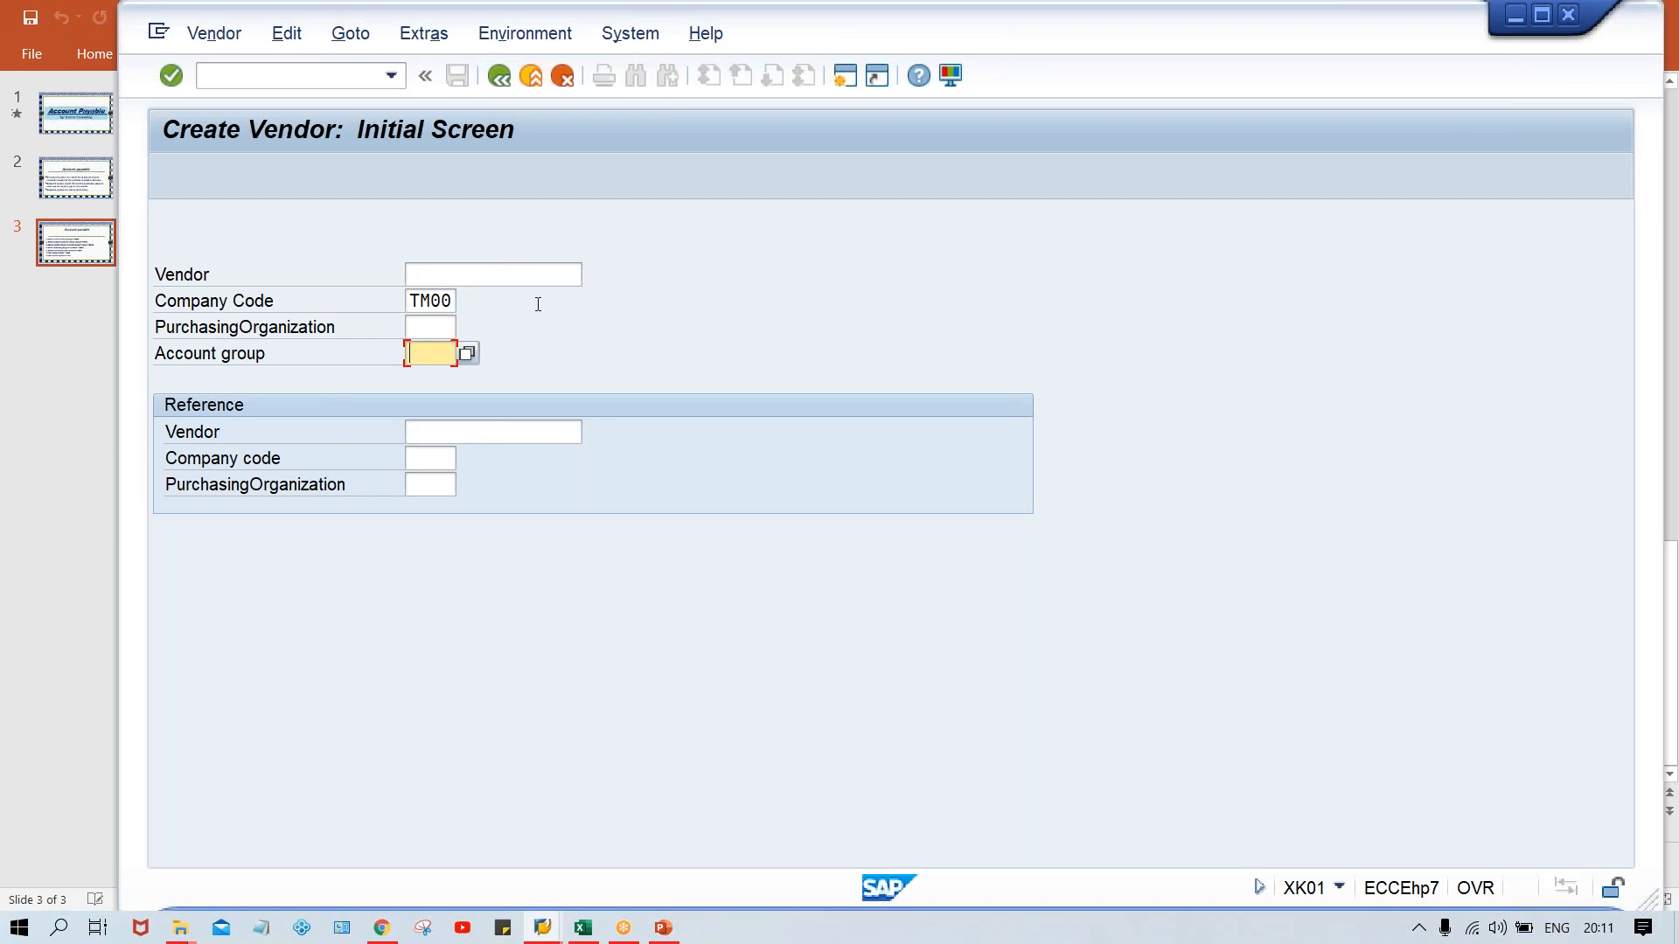
text(TM00)
Open OBAS in a new SAP session and check the number range assigned to vendor account group TM00.
click(852, 78)
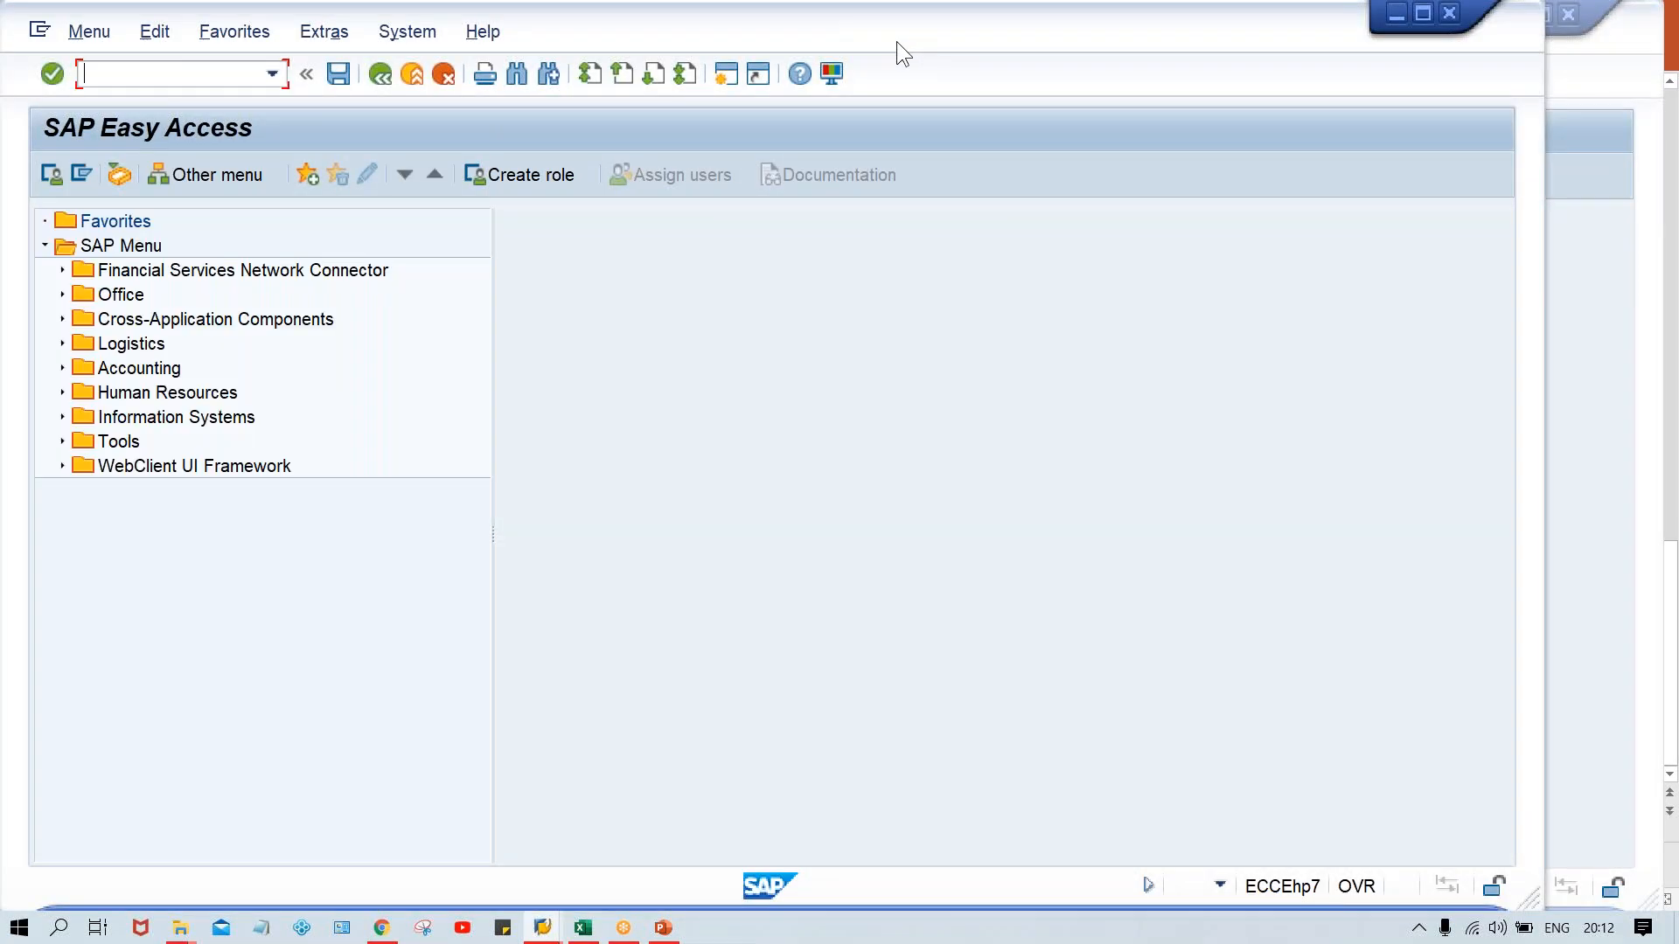
drag(899, 40, 1028, 42)
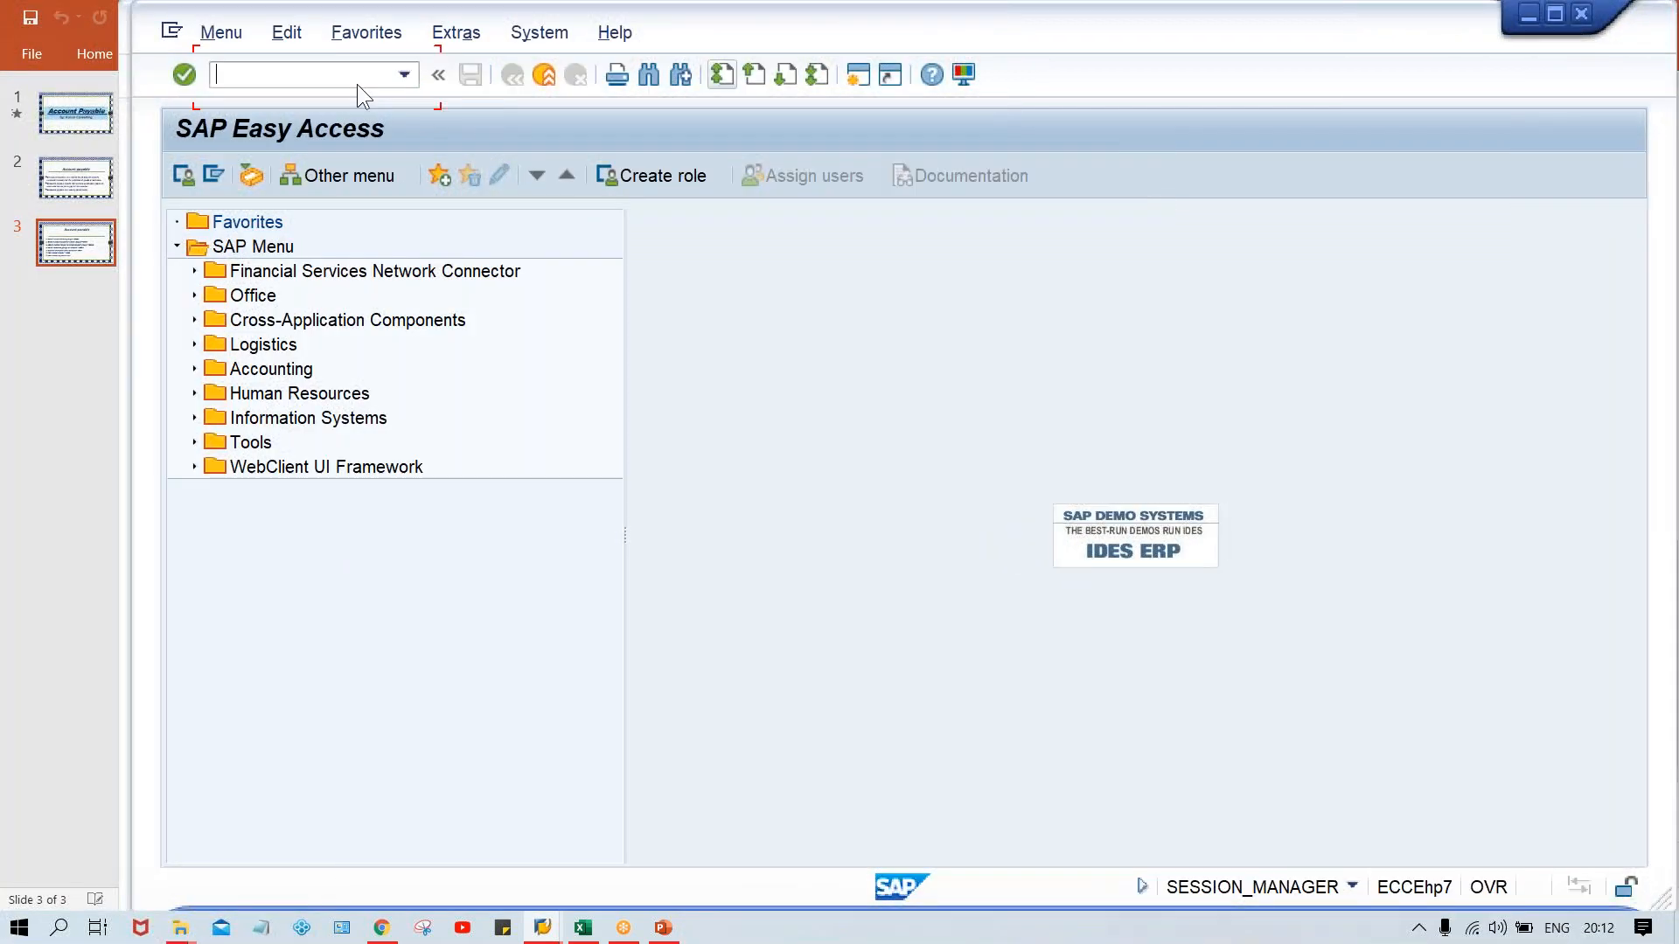
text(OBAS)
key(Return)
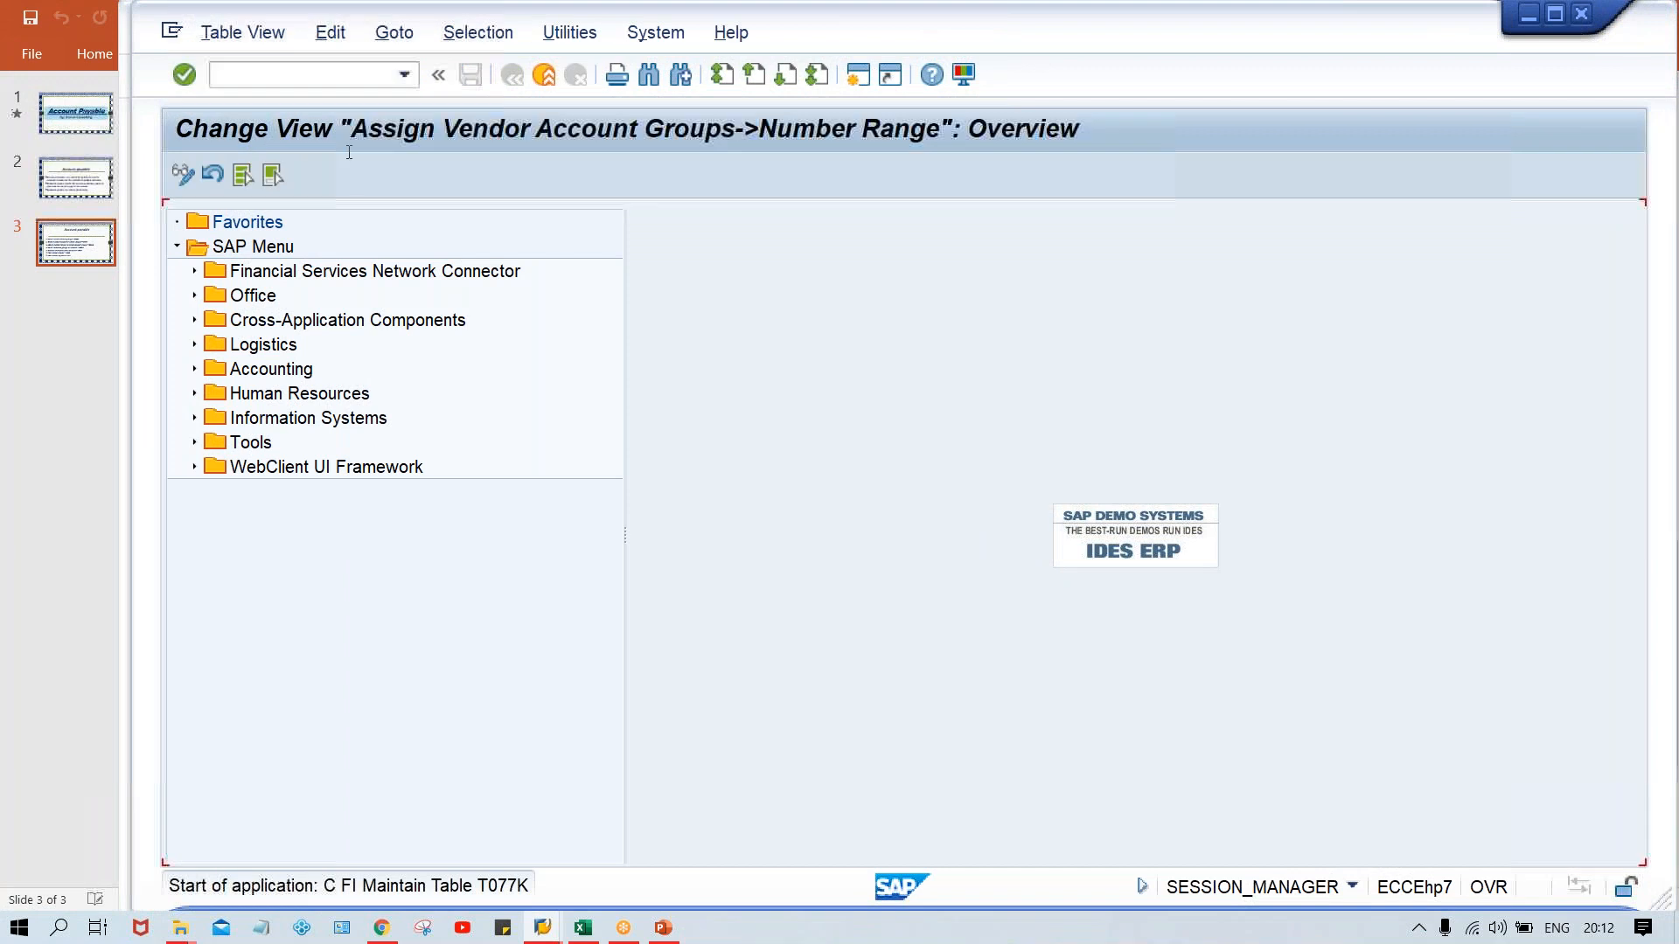
click(463, 714)
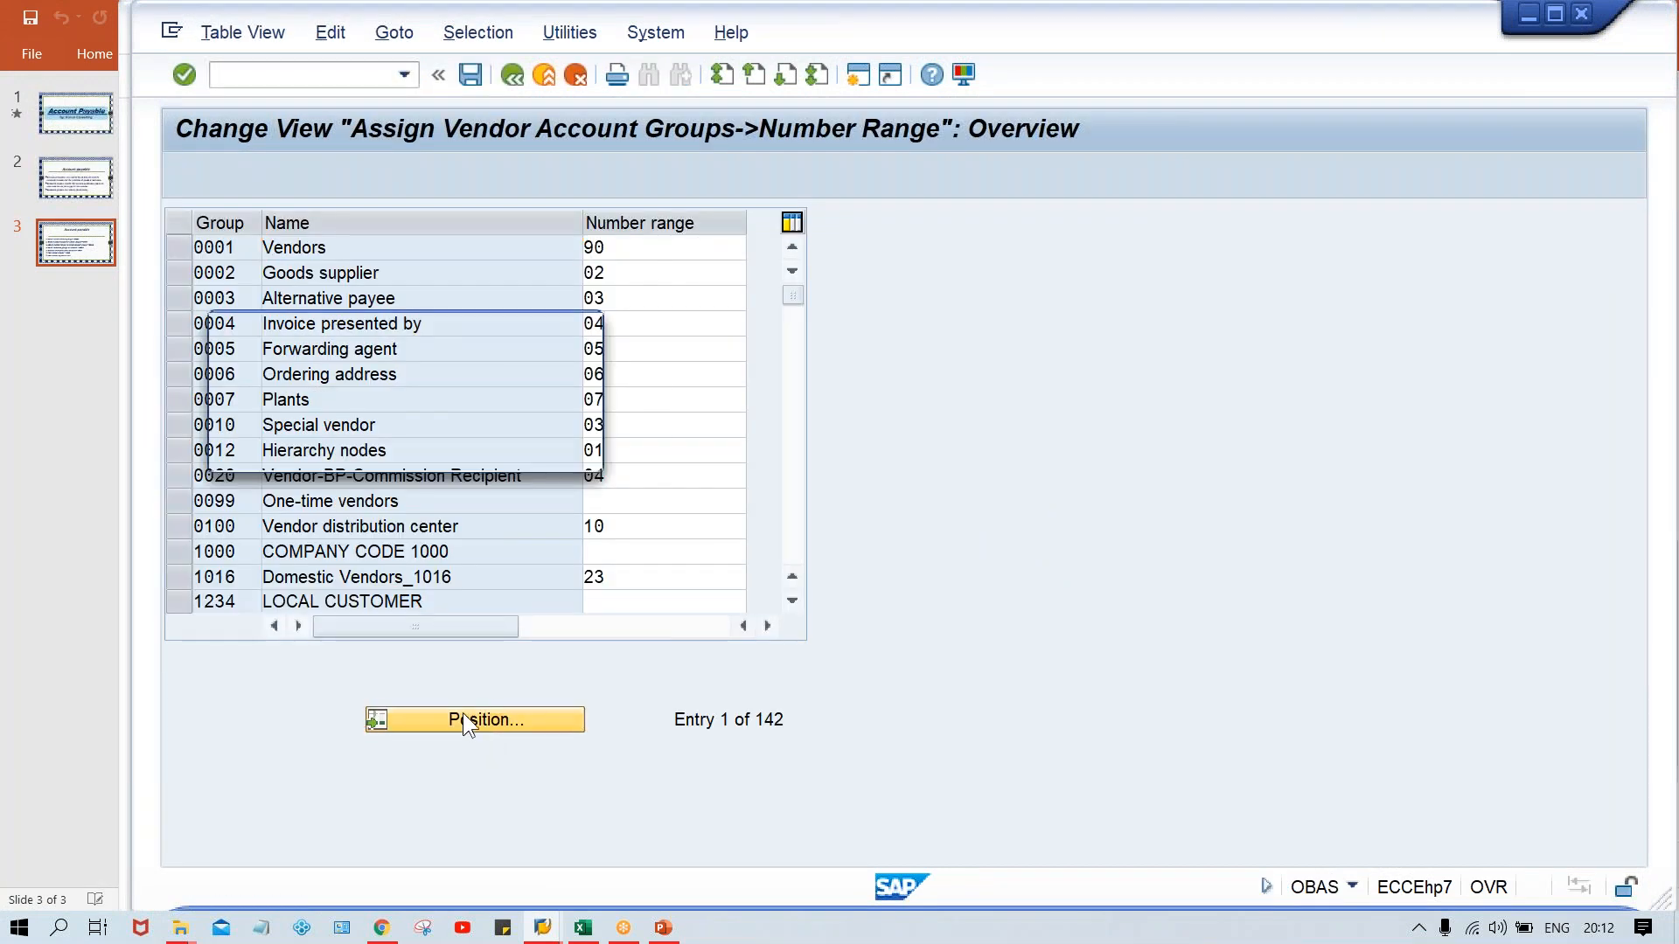
text(TM00)
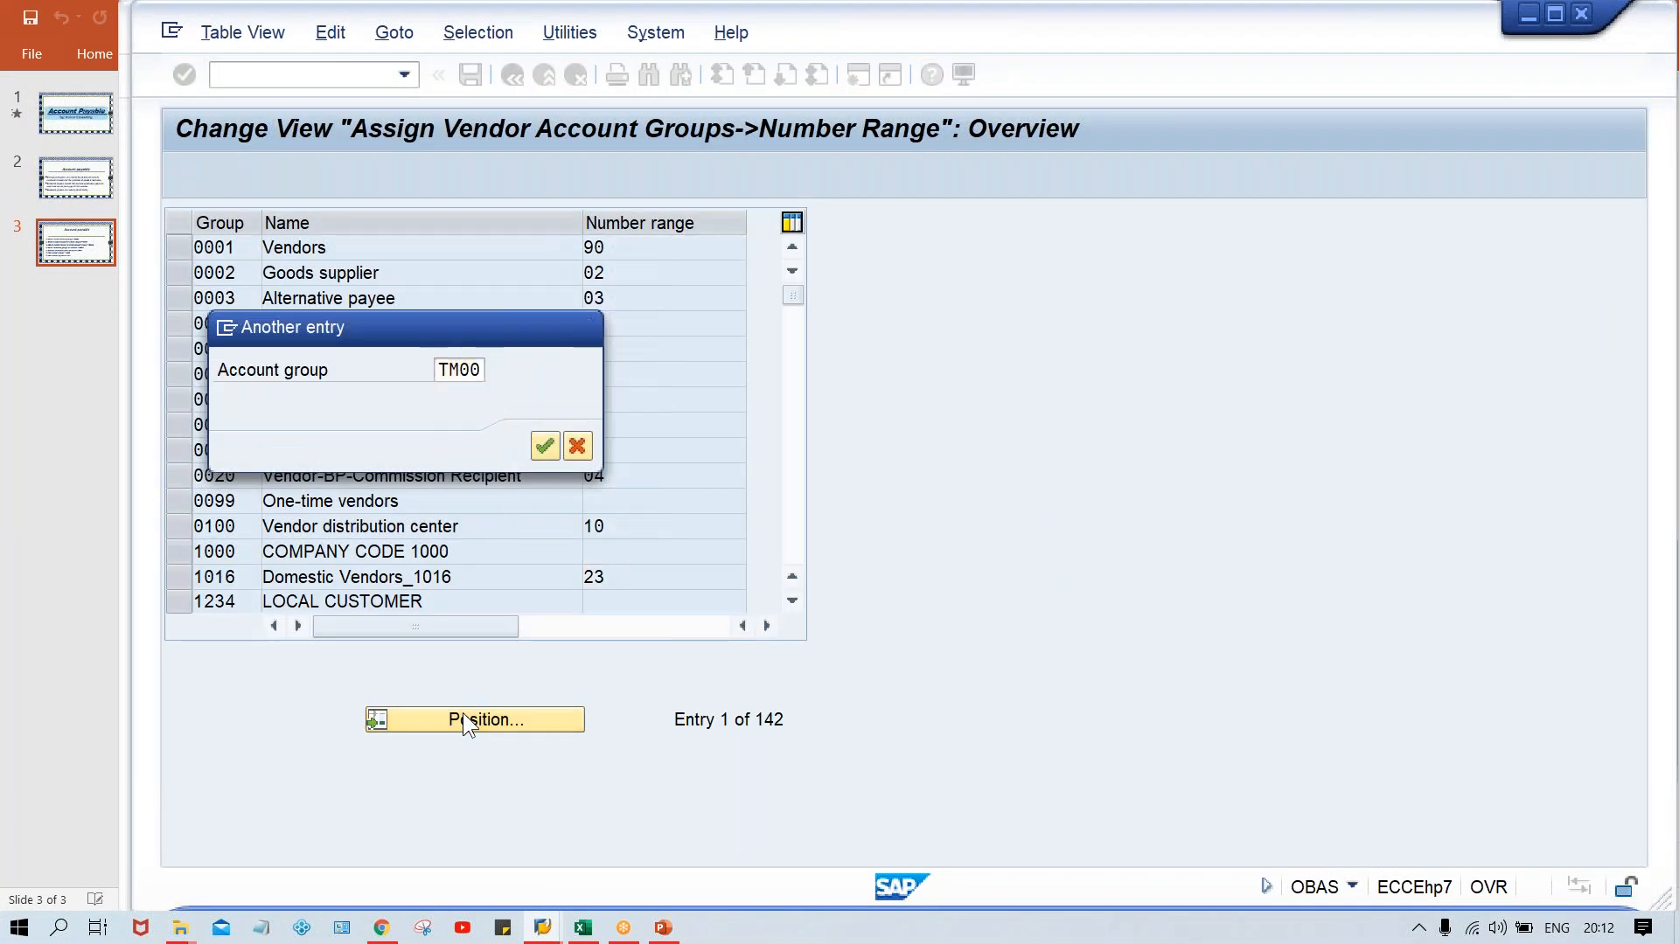
key(Return)
drag(644, 255, 561, 251)
click(637, 245)
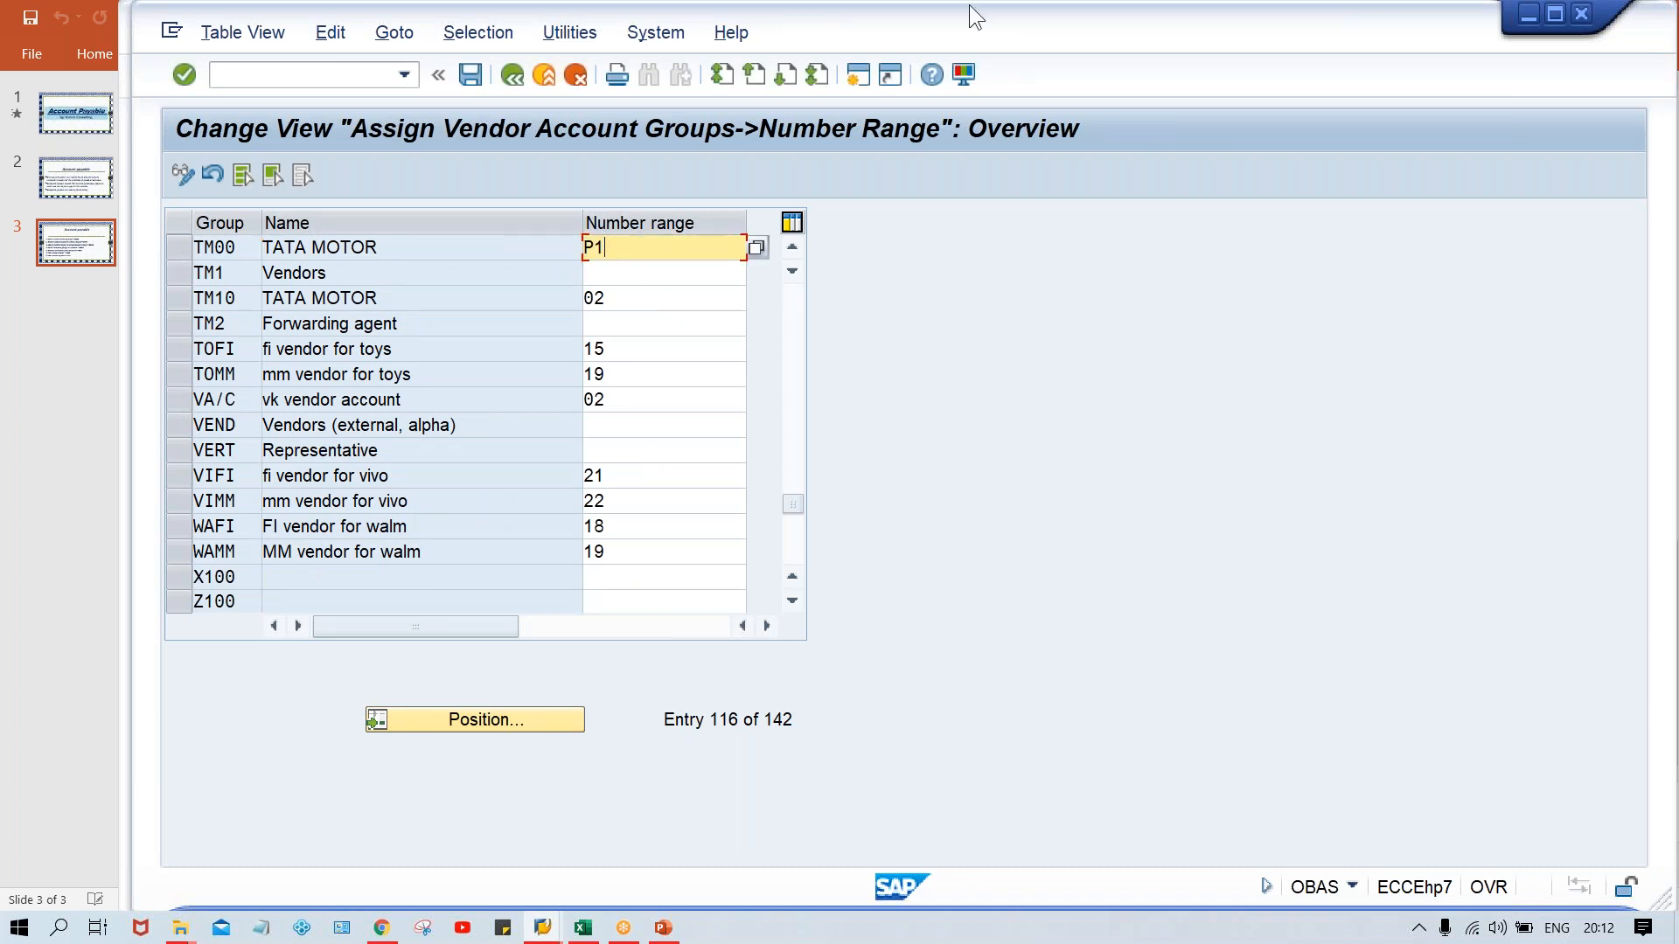
Open XKN1 in another SAP session and find number range P1 in the vendor intervals.
click(856, 80)
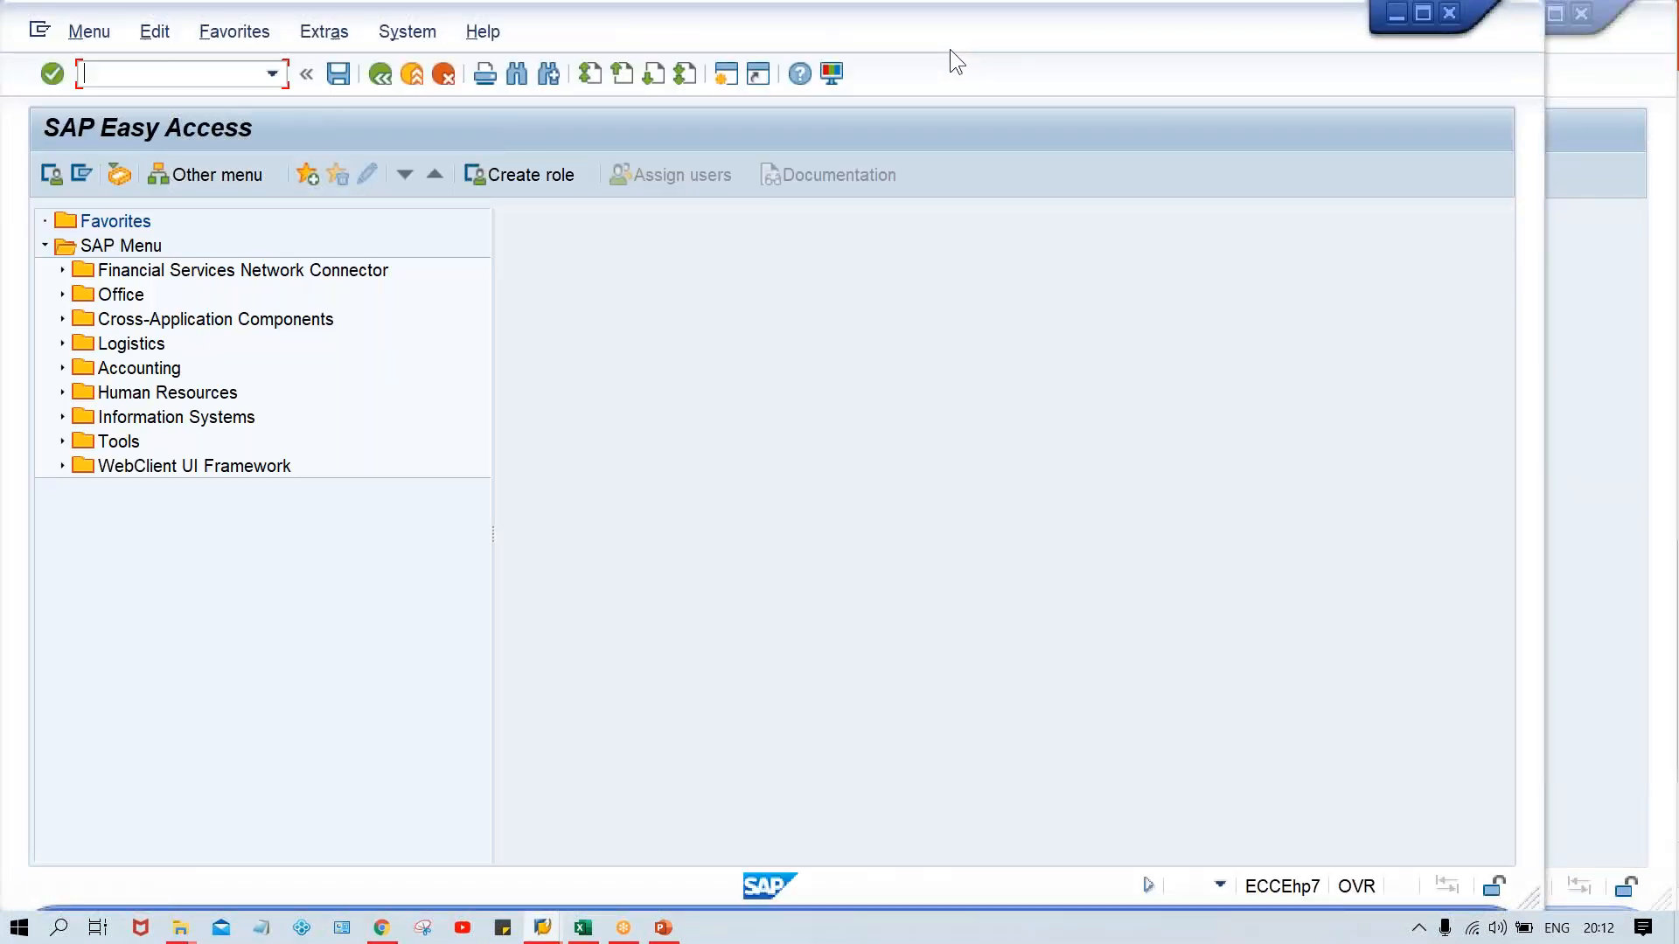
drag(967, 45, 1112, 51)
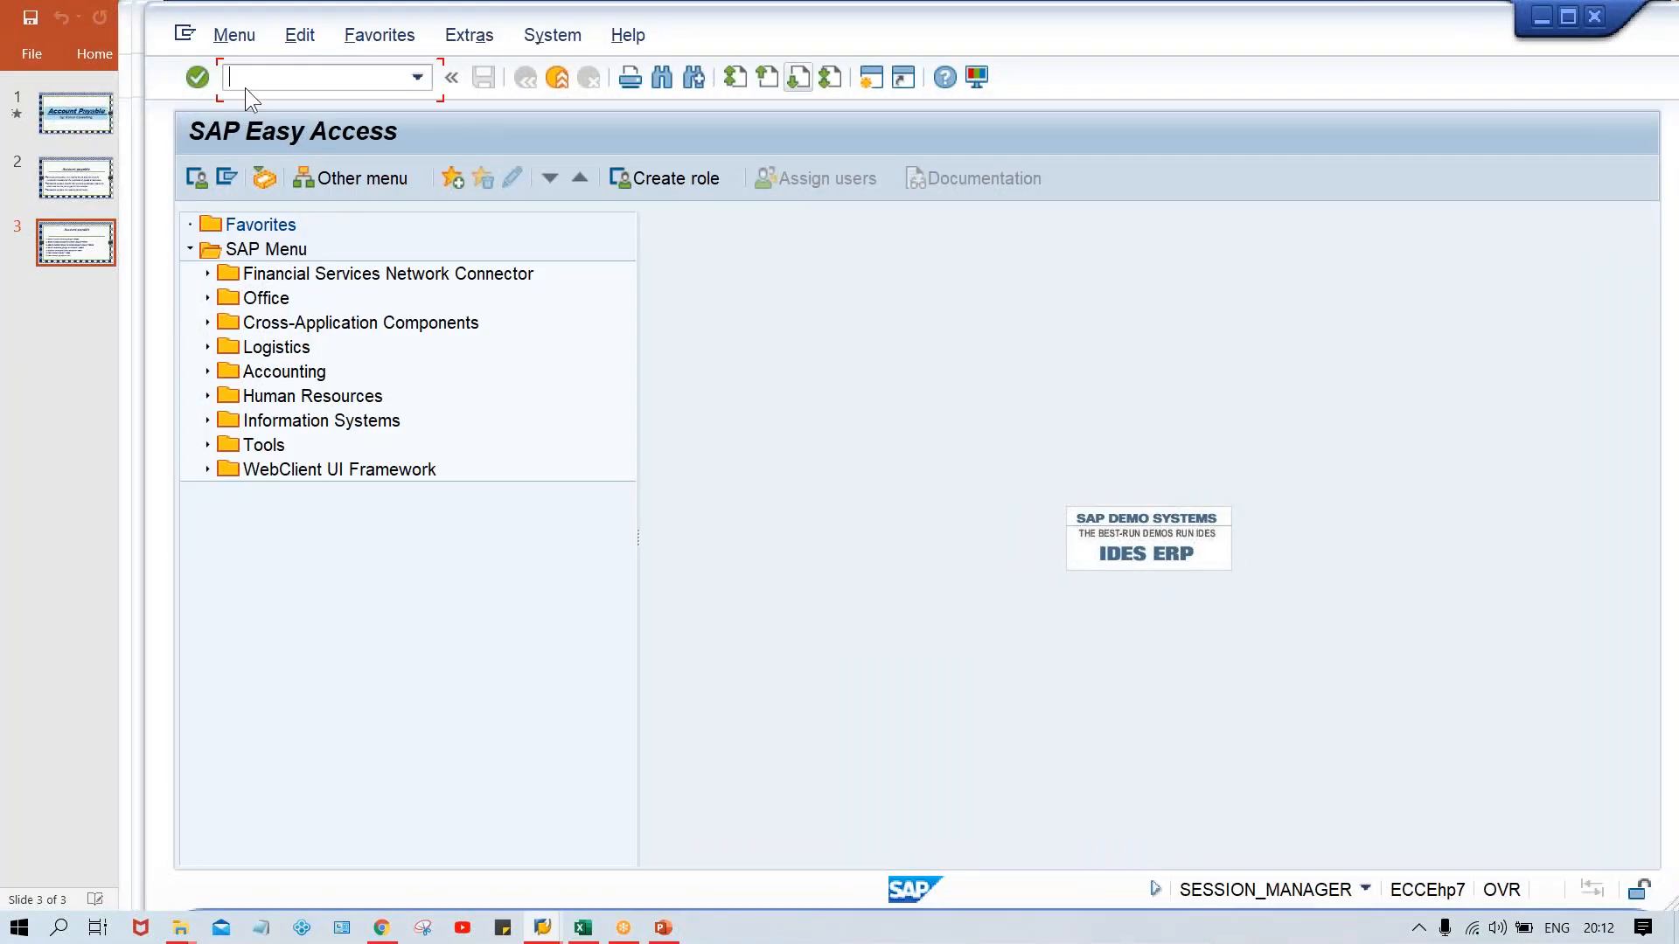
text(XKN1)
key(Return)
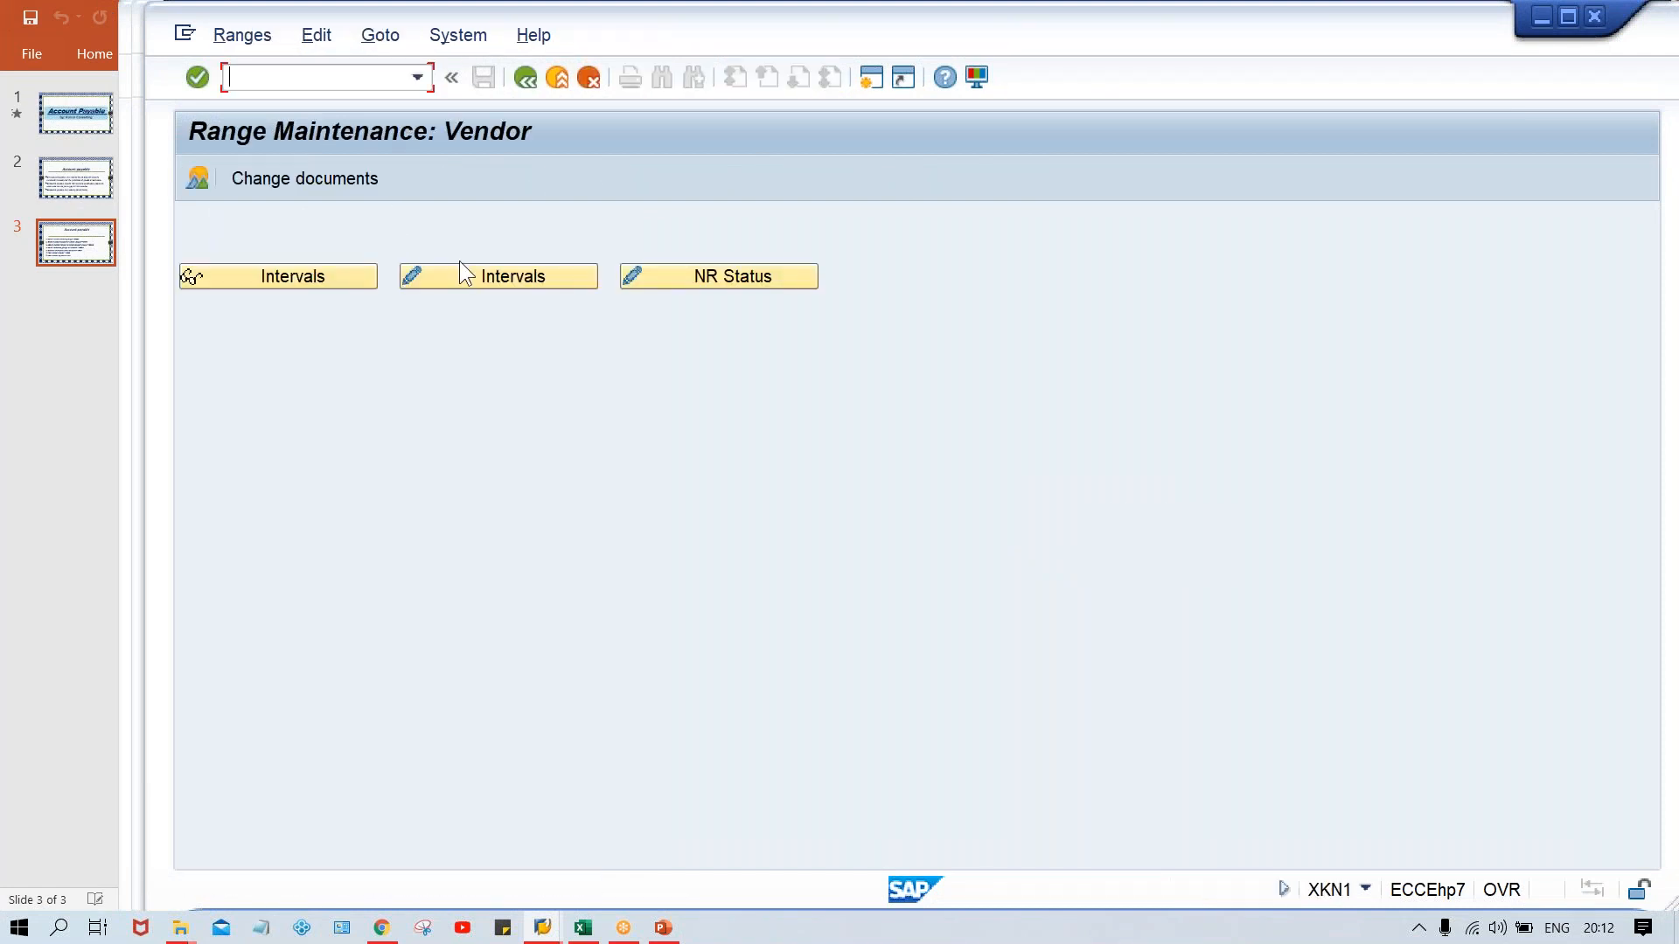
click(481, 271)
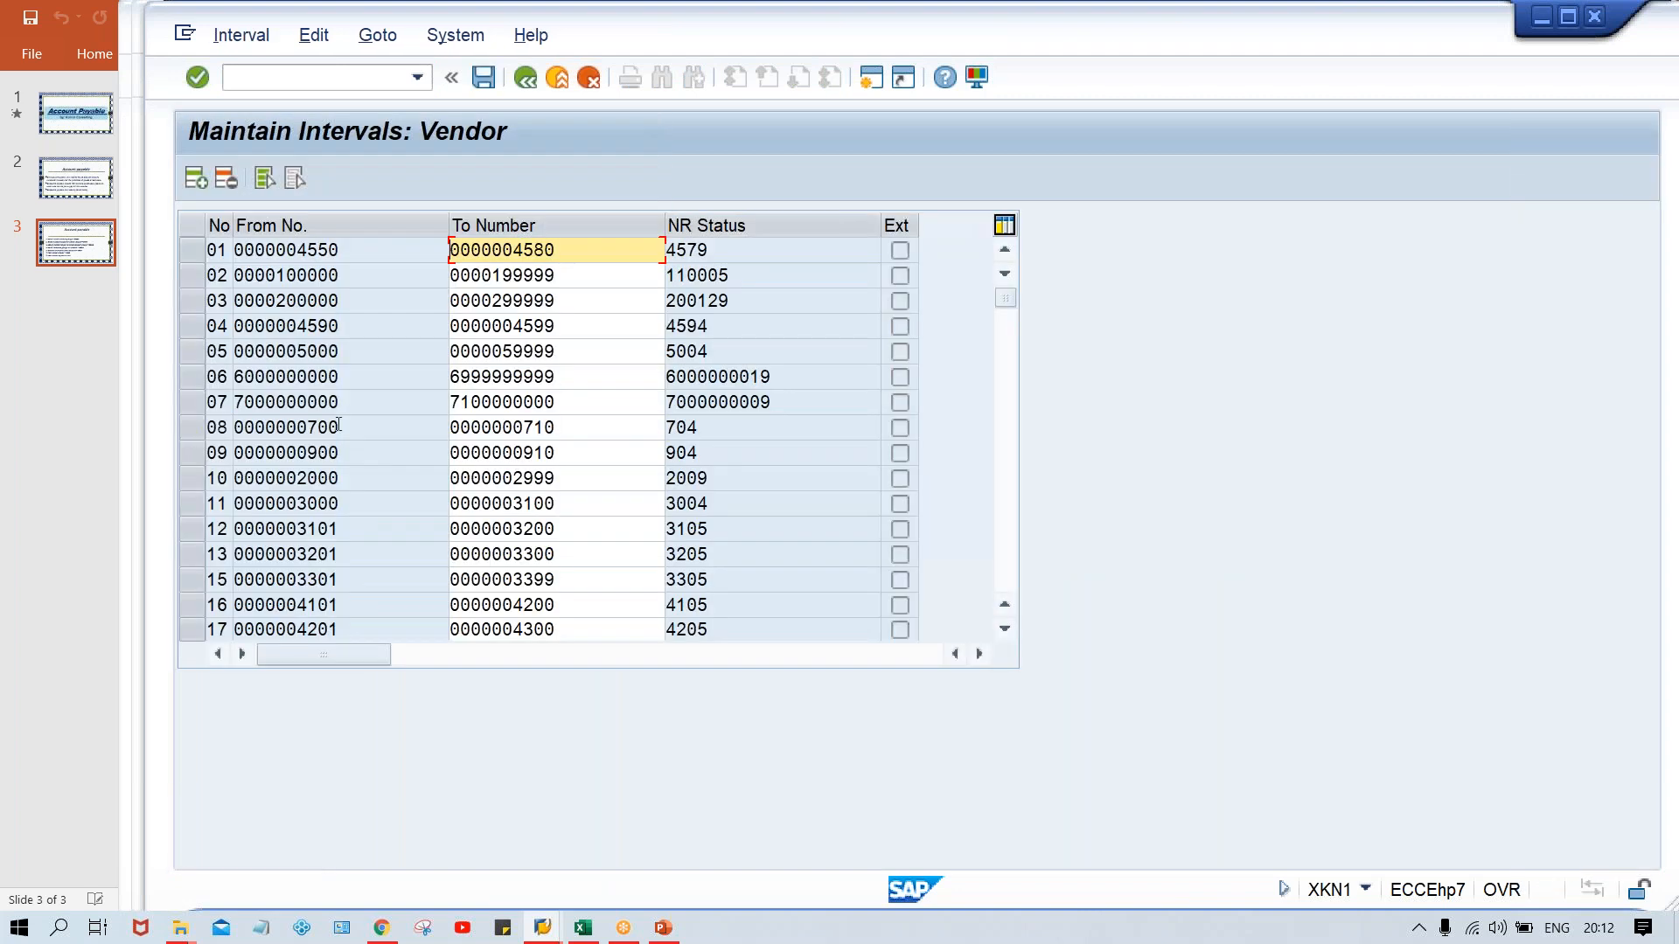
click(1004, 563)
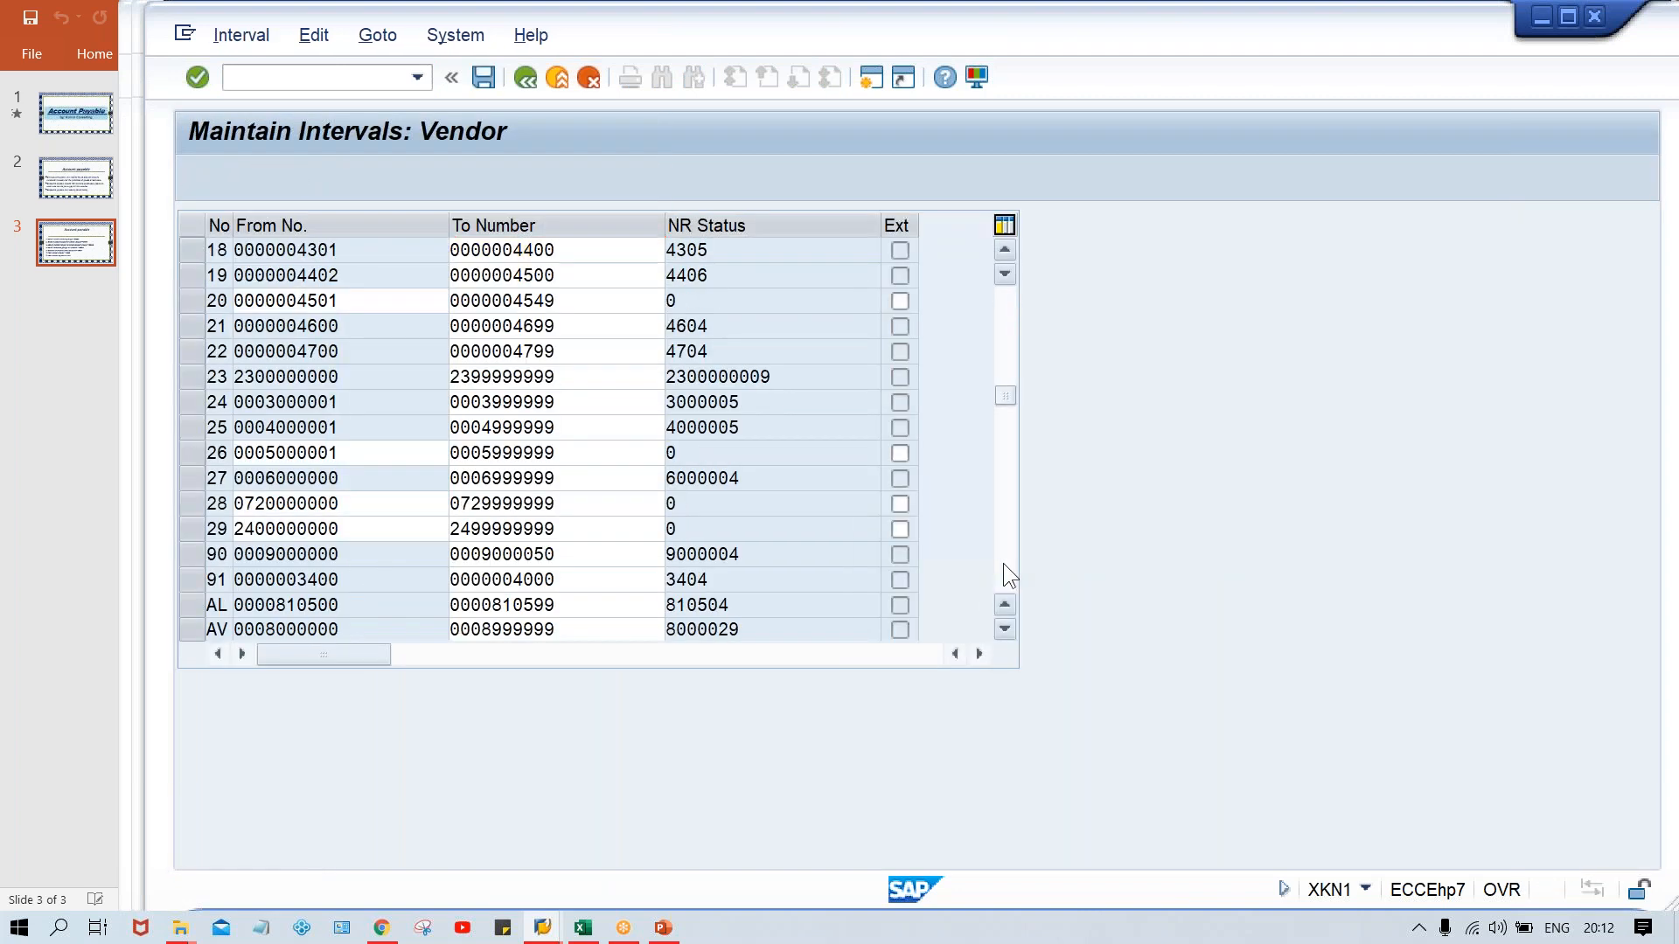
click(1003, 563)
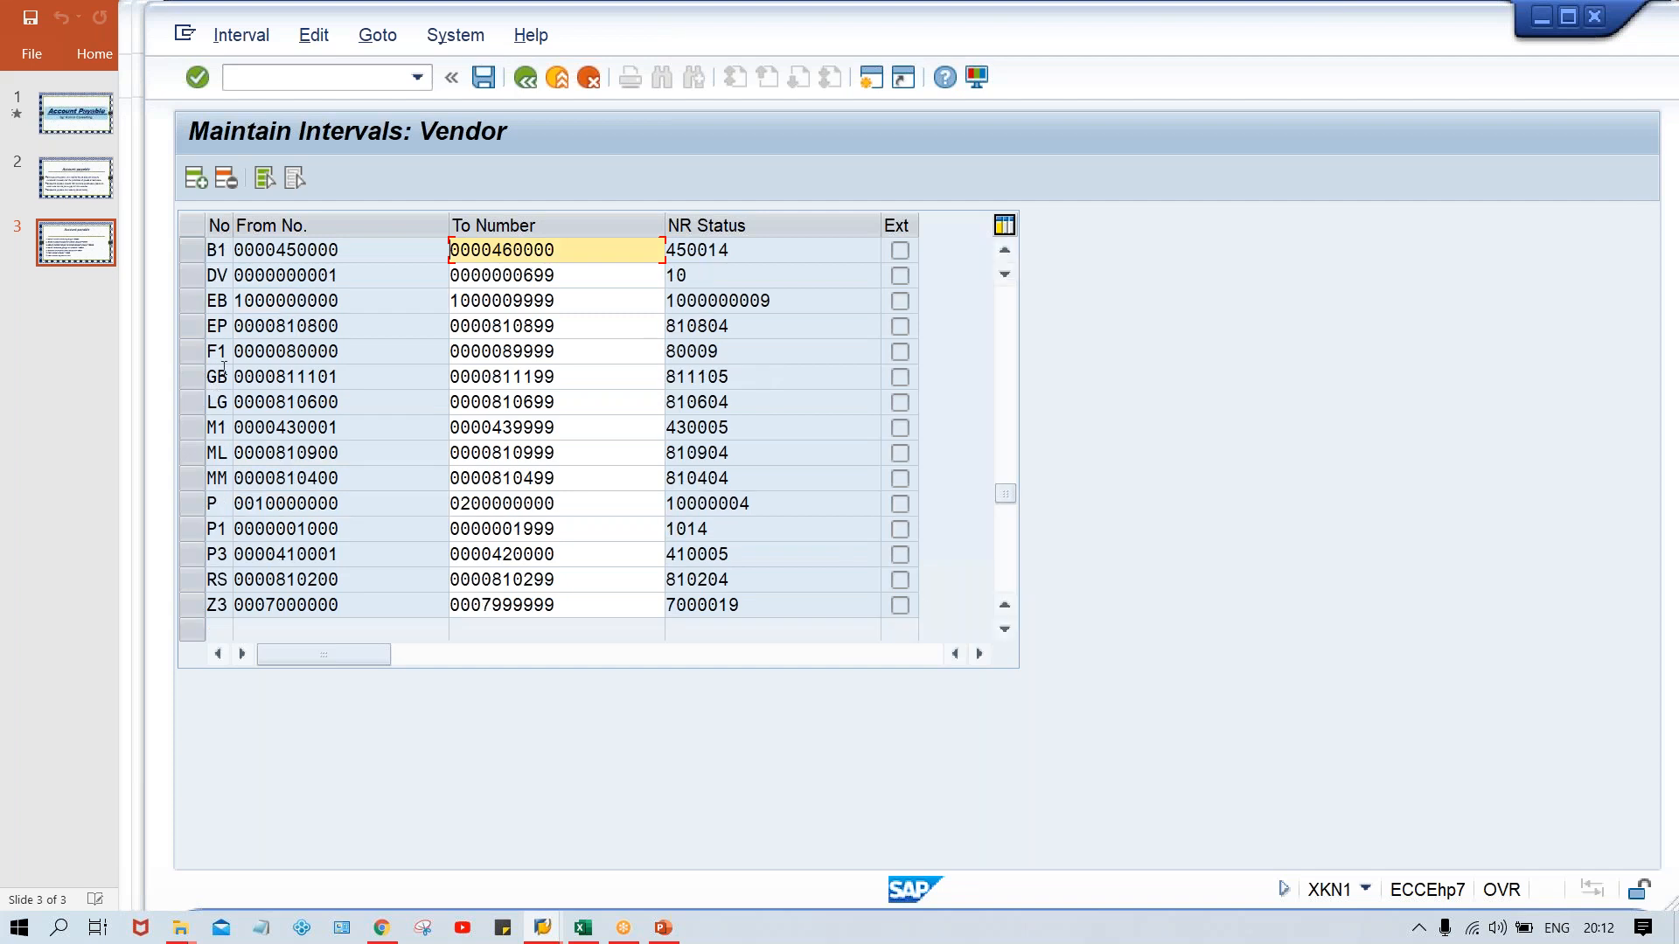
click(193, 528)
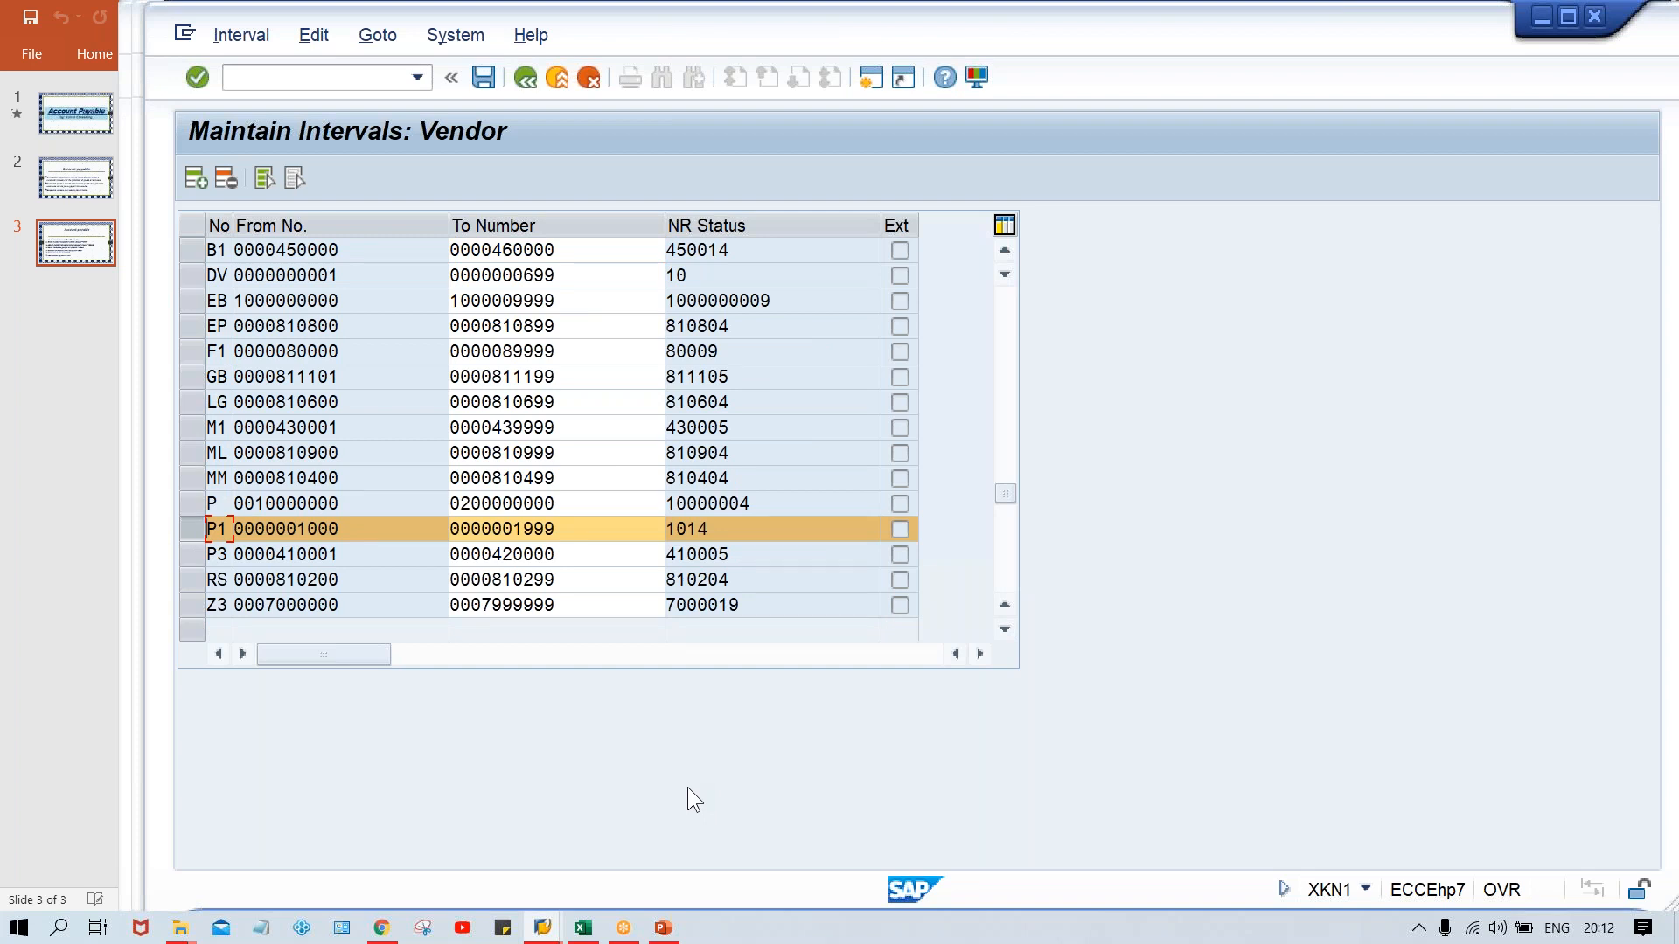
Switch to the Account payable slide in PowerPoint to check which configuration transaction follows OBAS.
key(alt+Tab)
key(Tab)
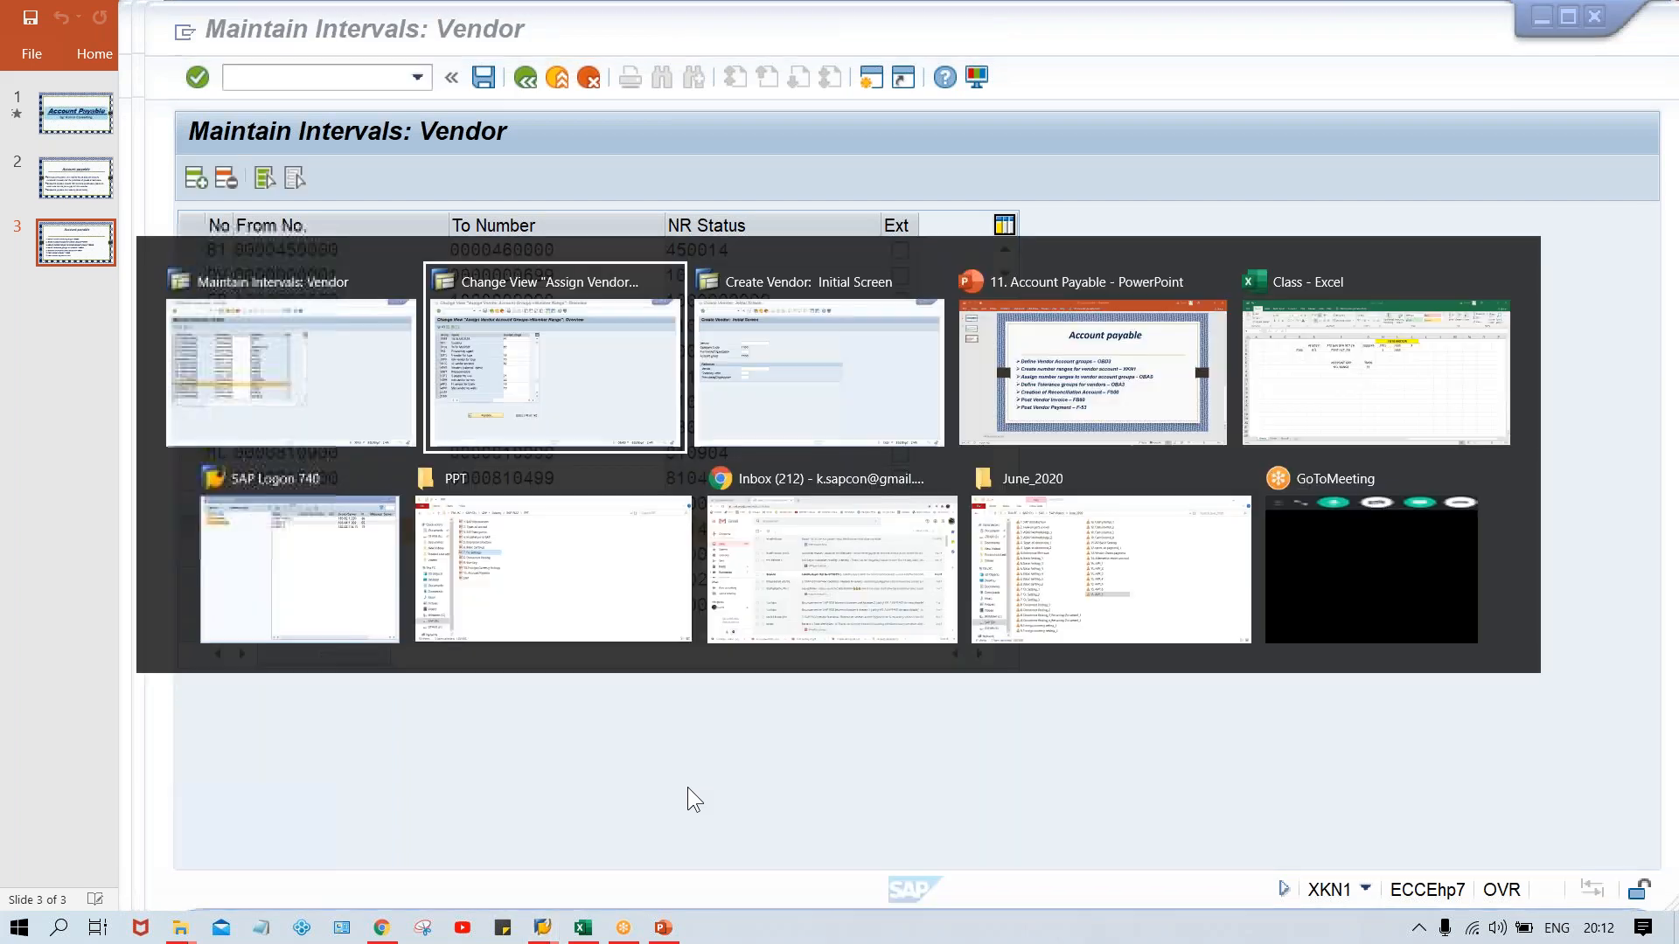
key(Tab)
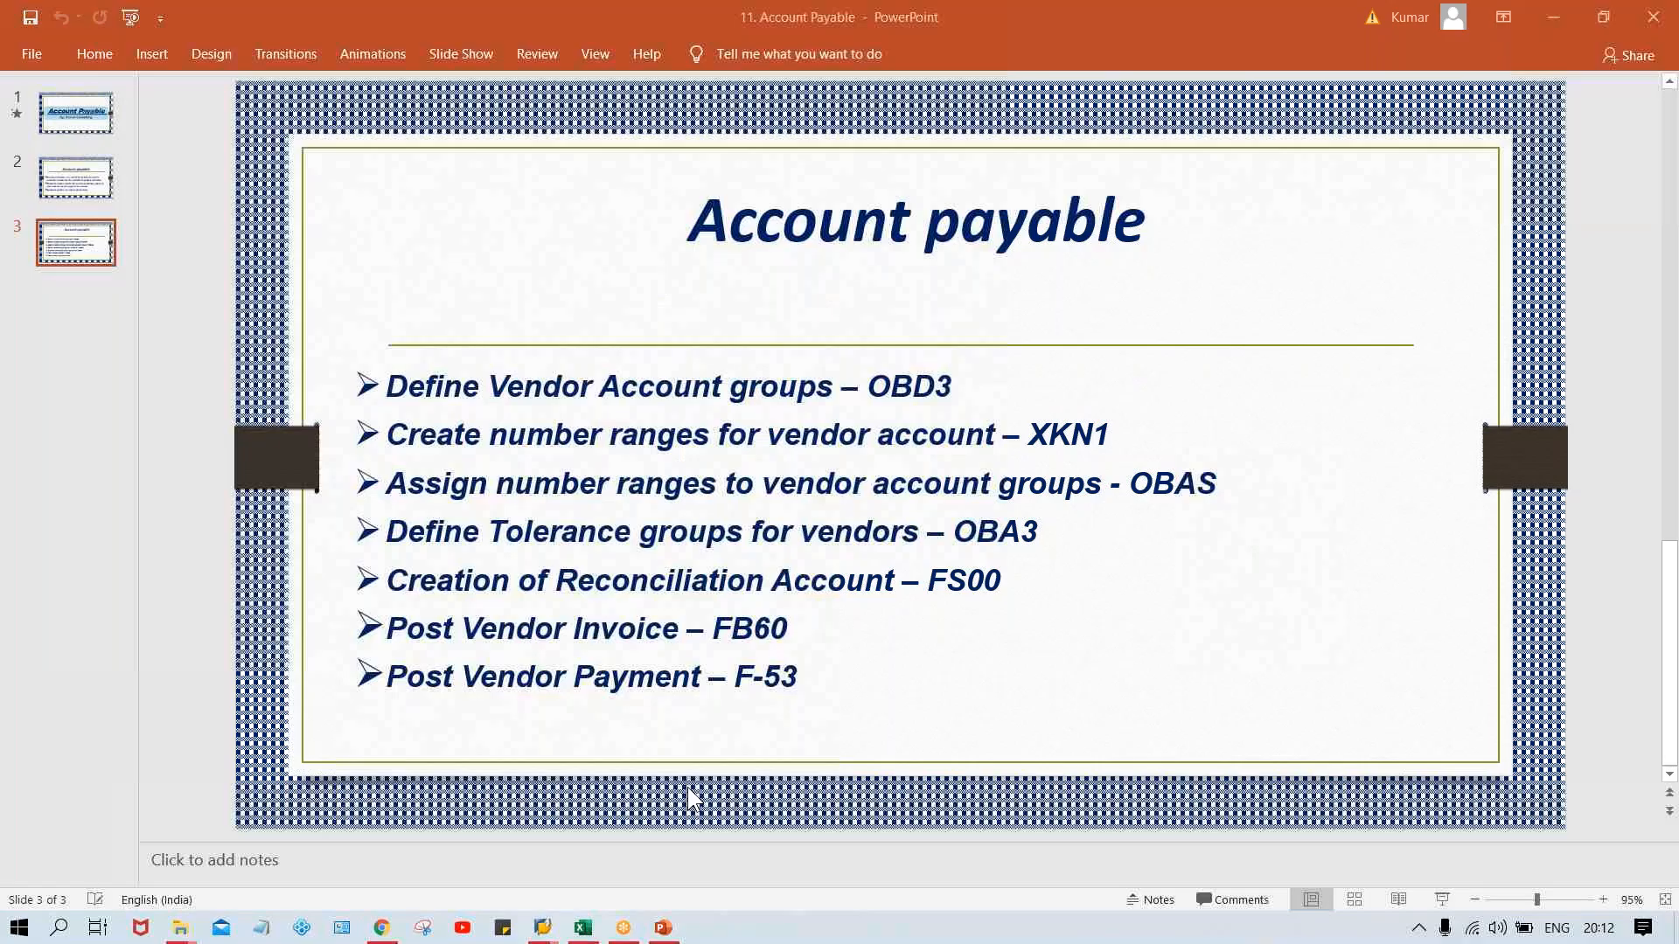
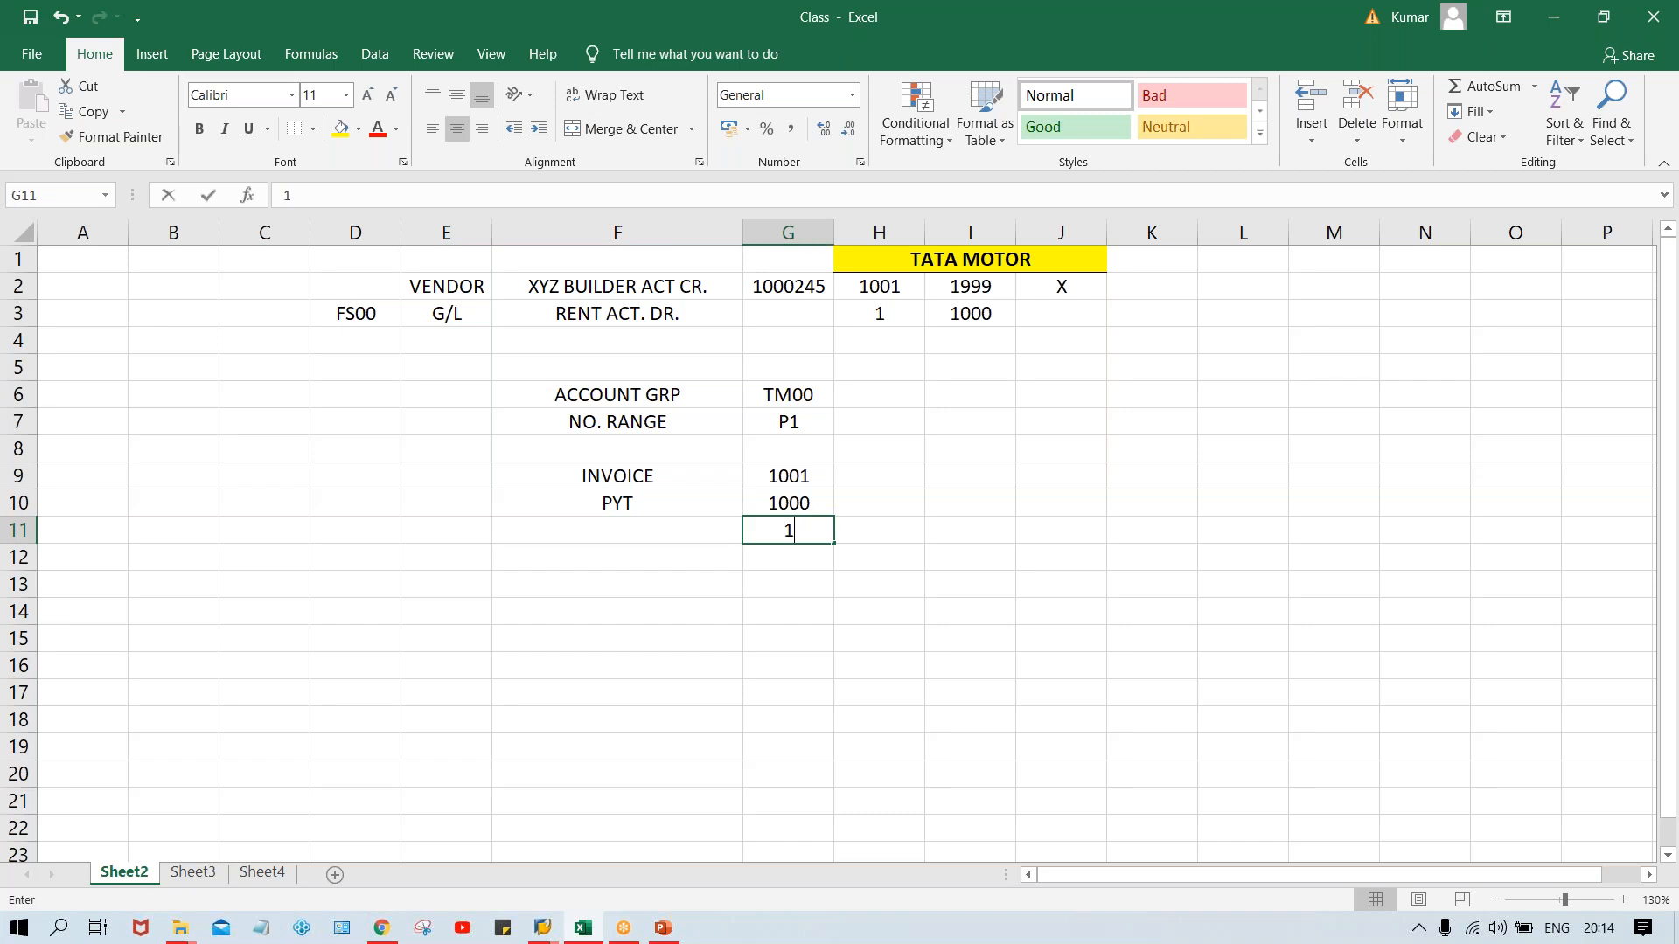
Enter 1 in cell G11 of the Class workbook in Excel, below the invoice and payment amounts, and return to the PowerPoint slide.
key(Return)
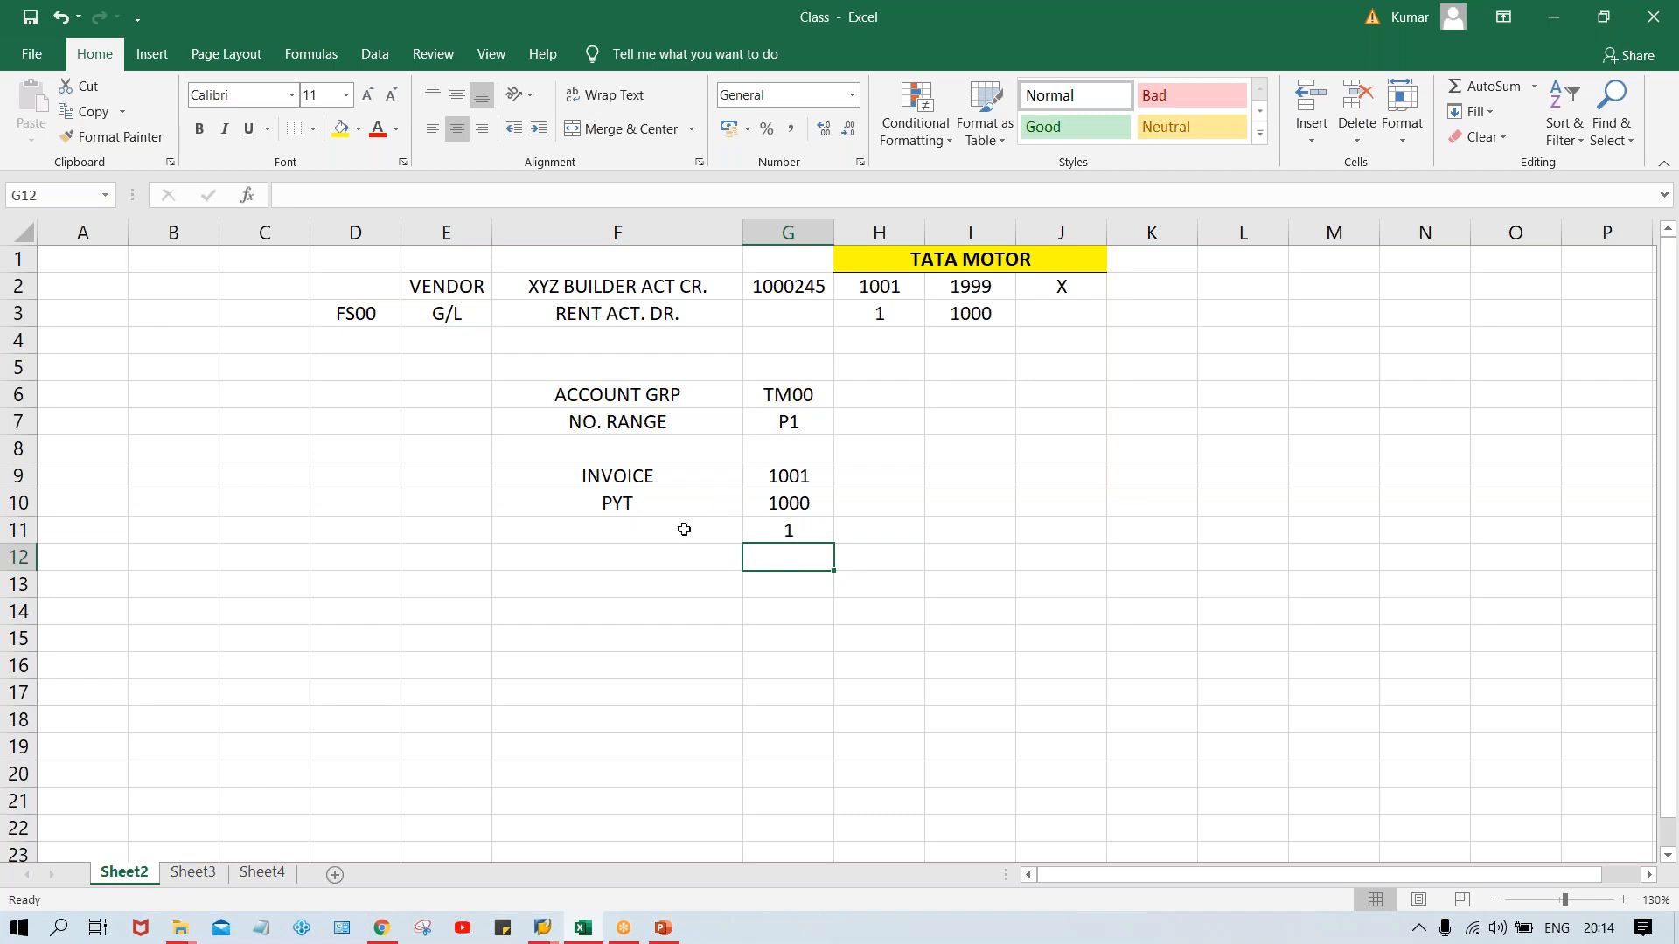
click(788, 530)
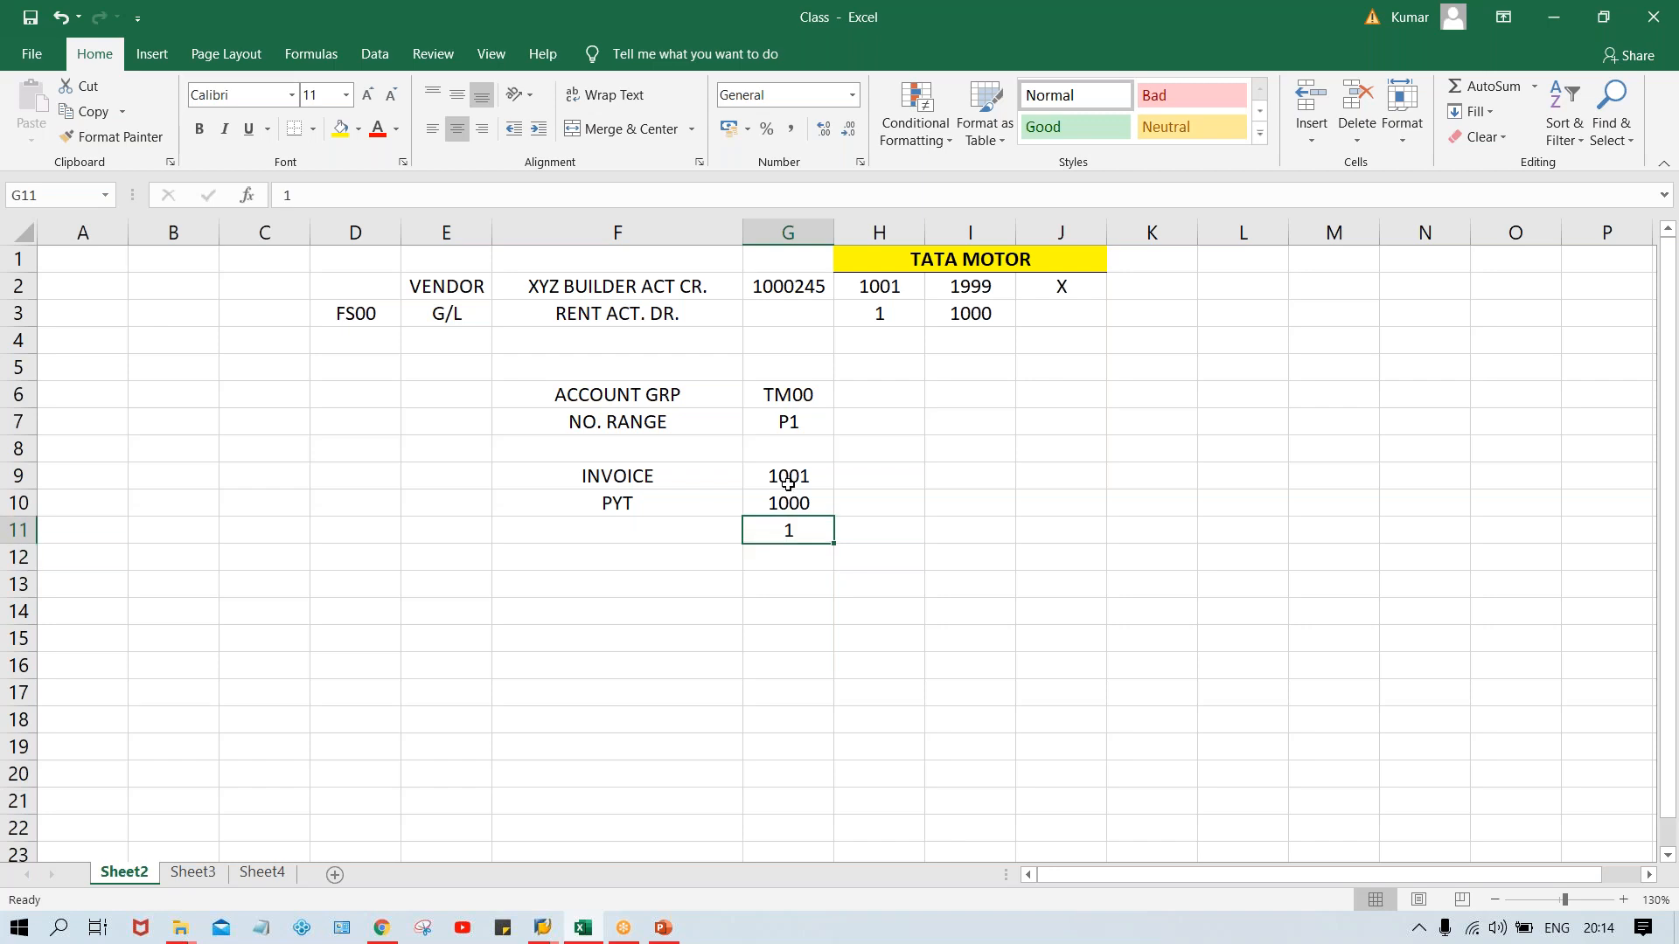
click(788, 483)
click(788, 528)
click(665, 930)
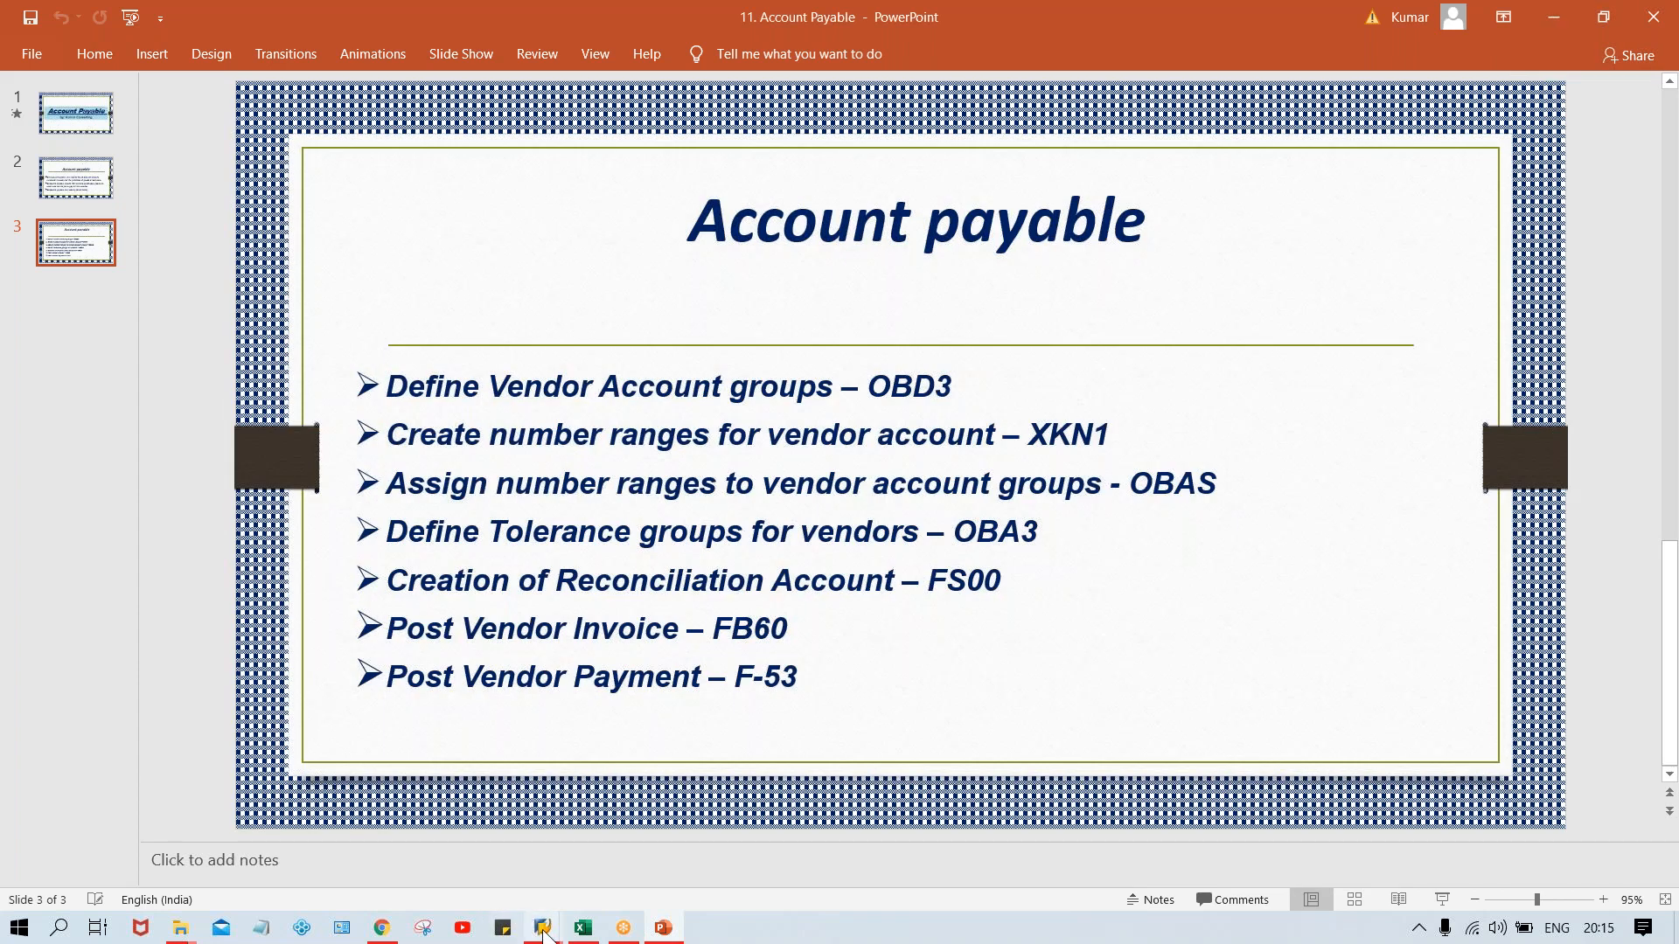
Switch back to SAP and open the customer/vendor tolerance transaction OBA3 in a new session.
mouse_move(544, 931)
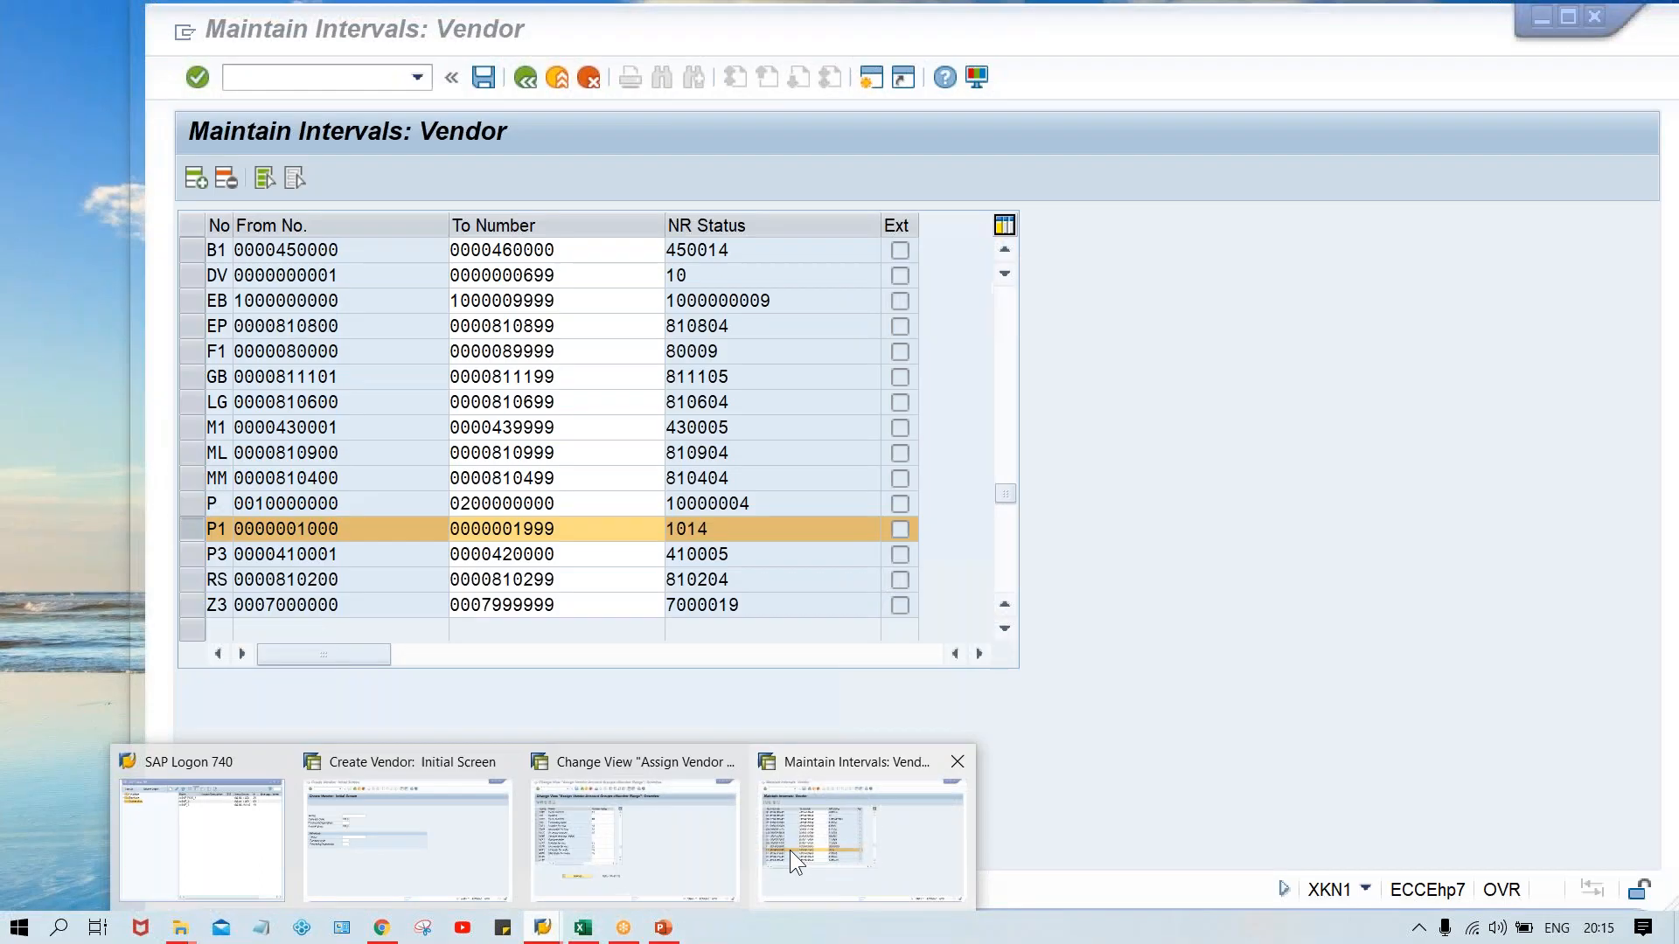
click(790, 850)
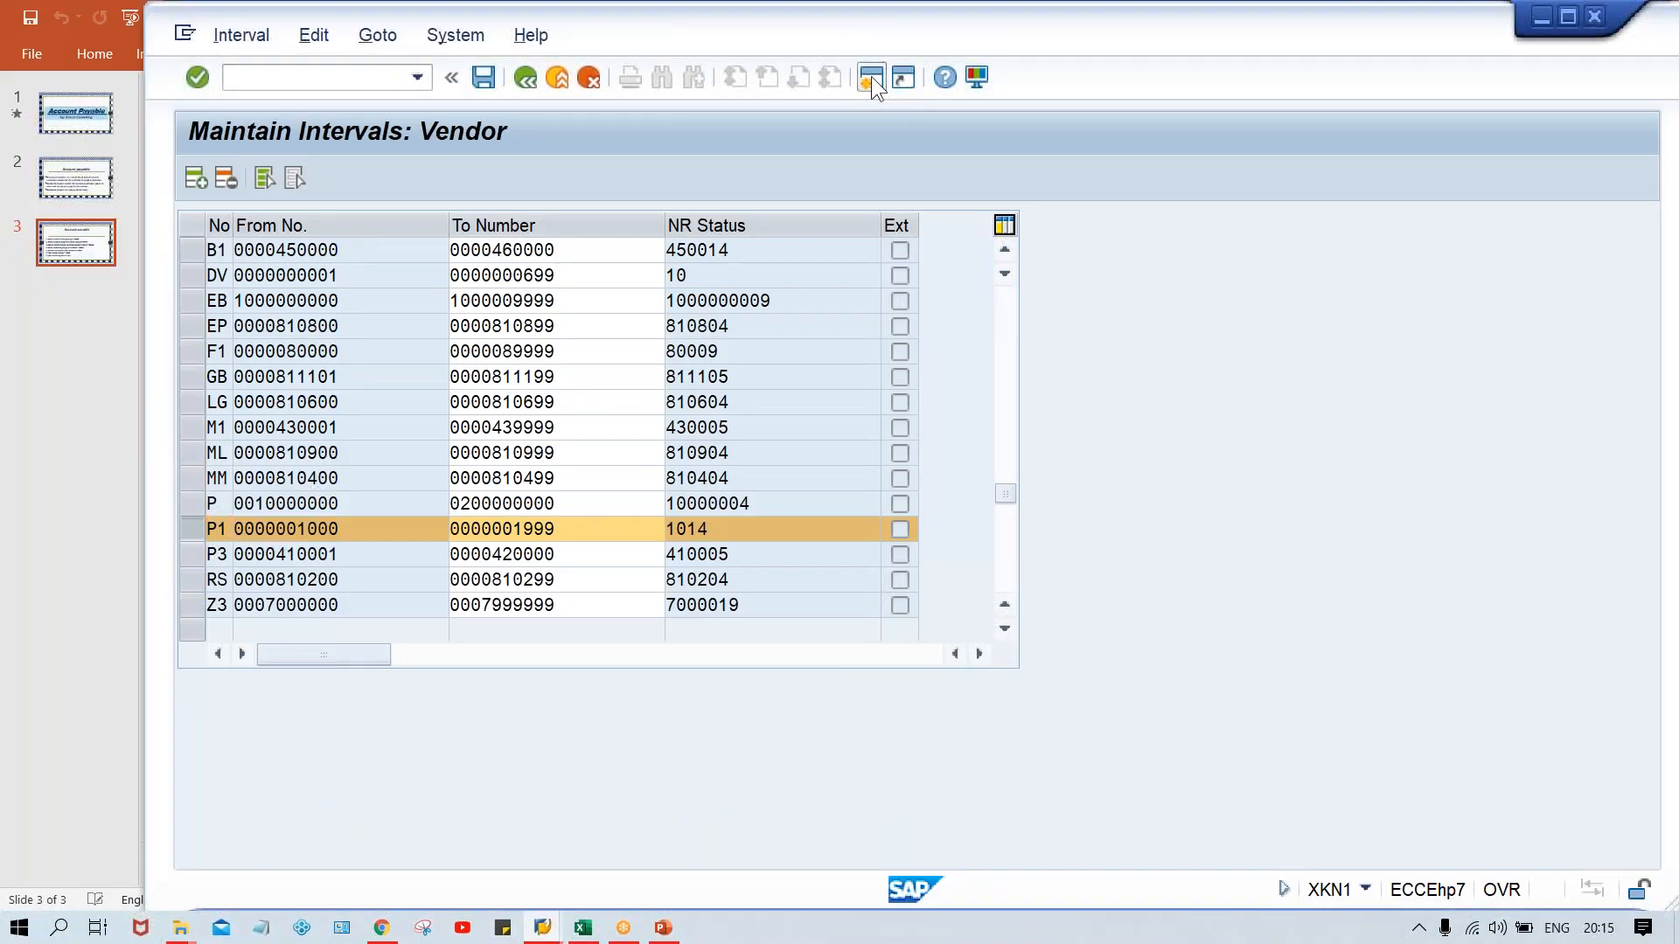
click(871, 76)
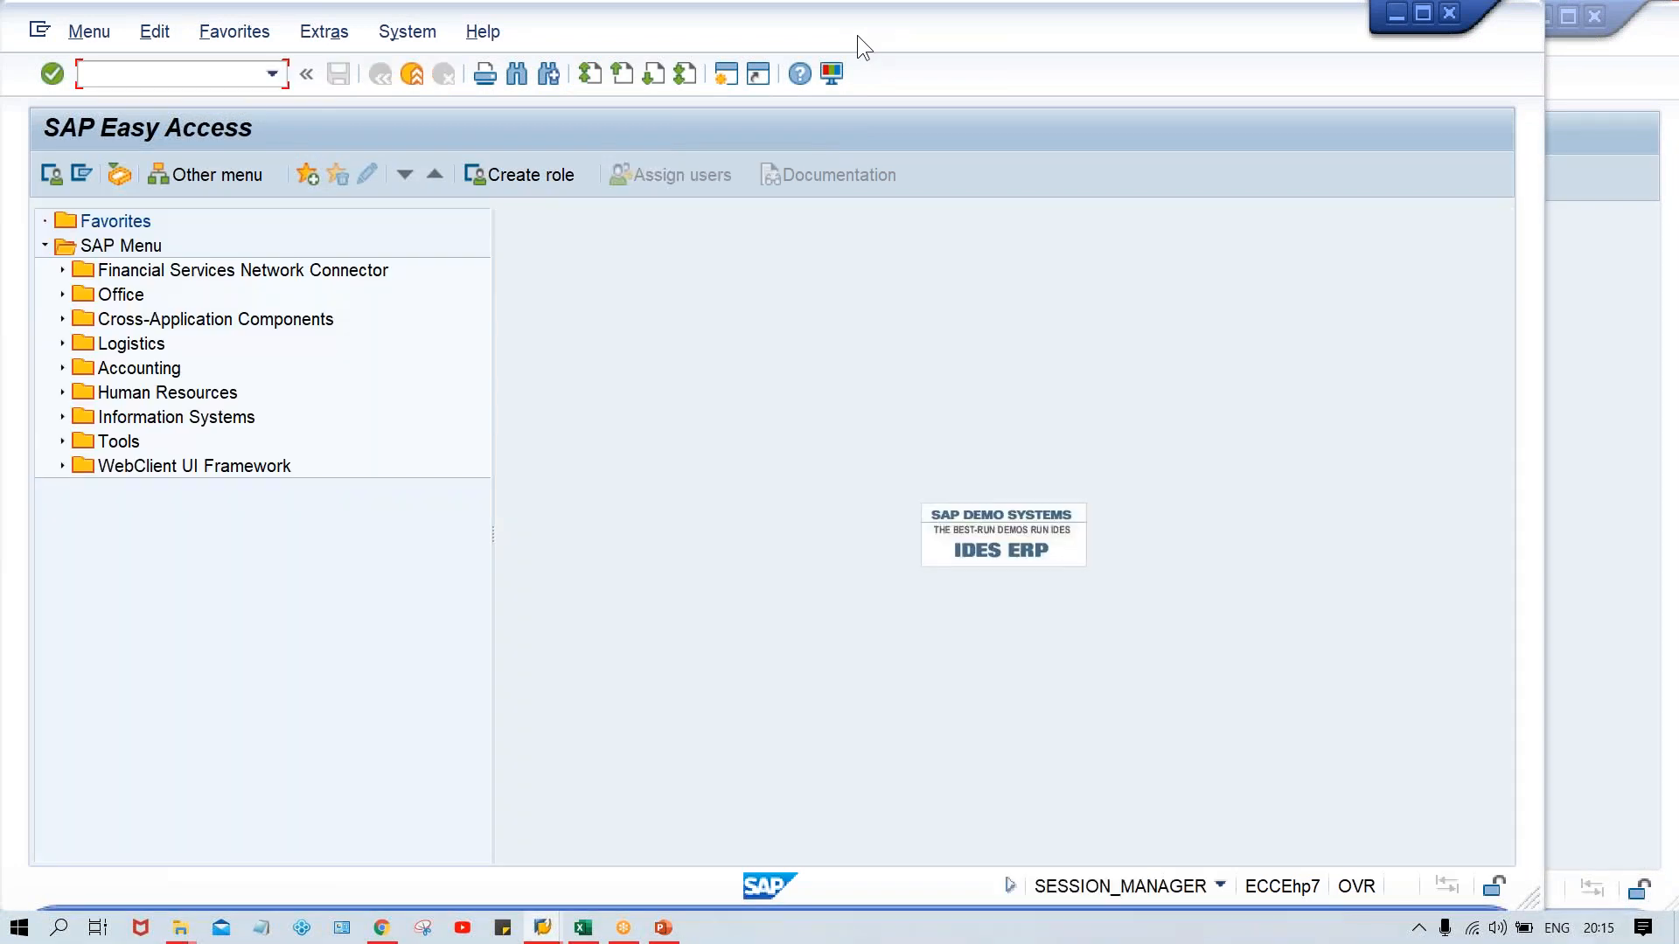
drag(871, 35, 1012, 35)
click(257, 66)
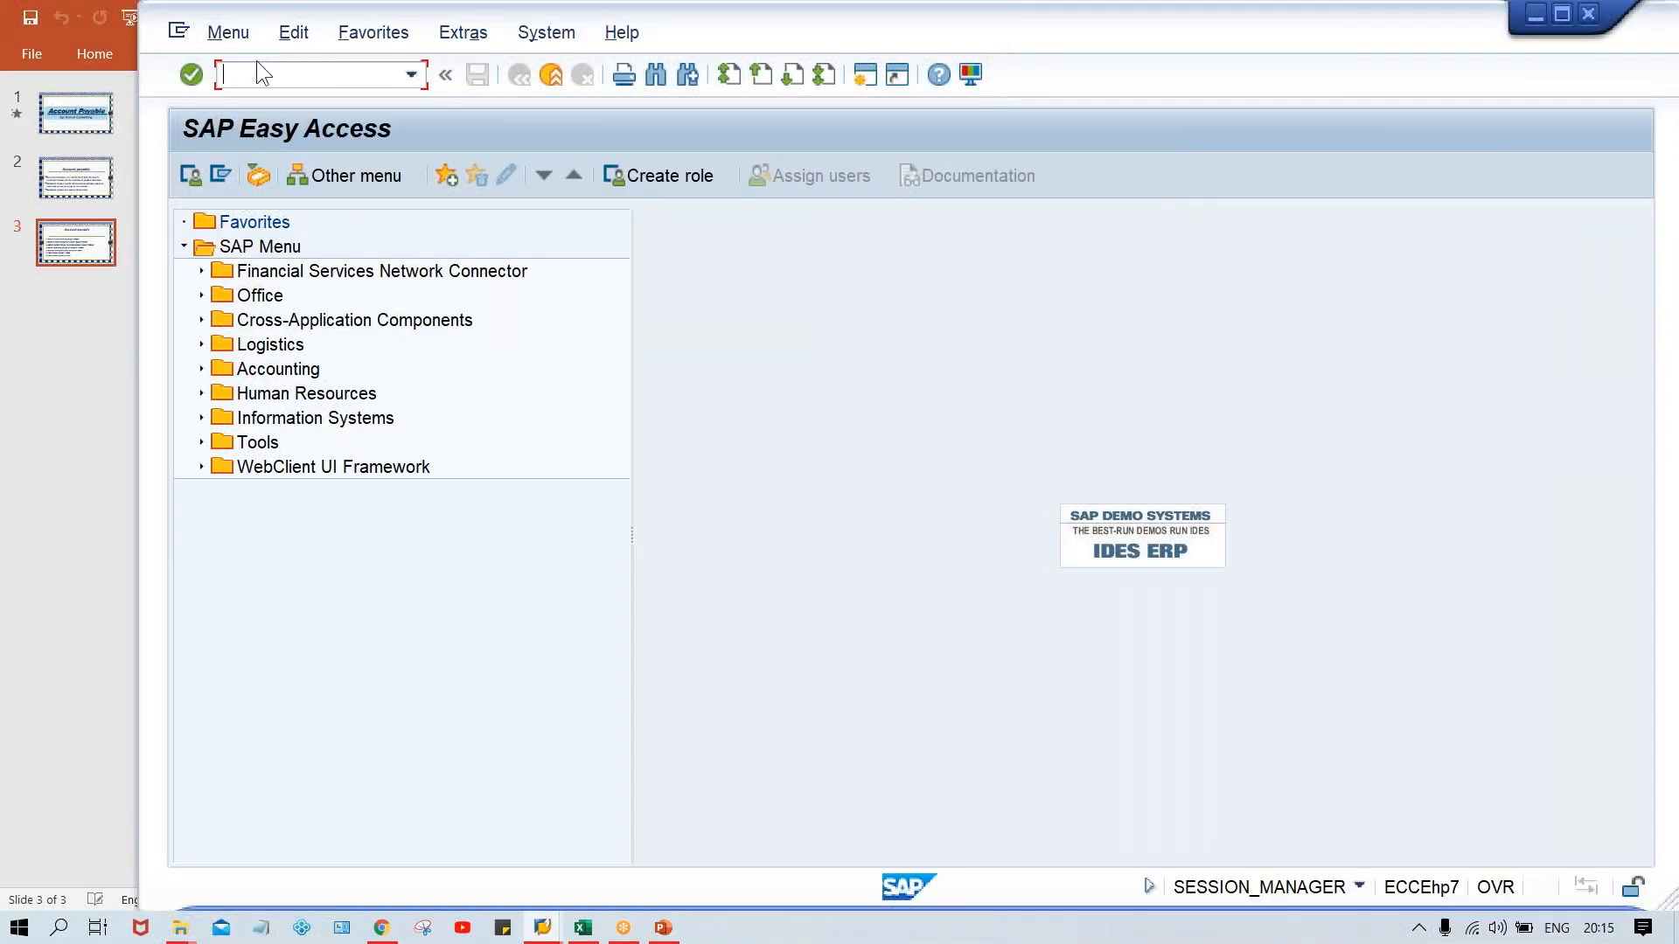
text(OBA3)
key(Return)
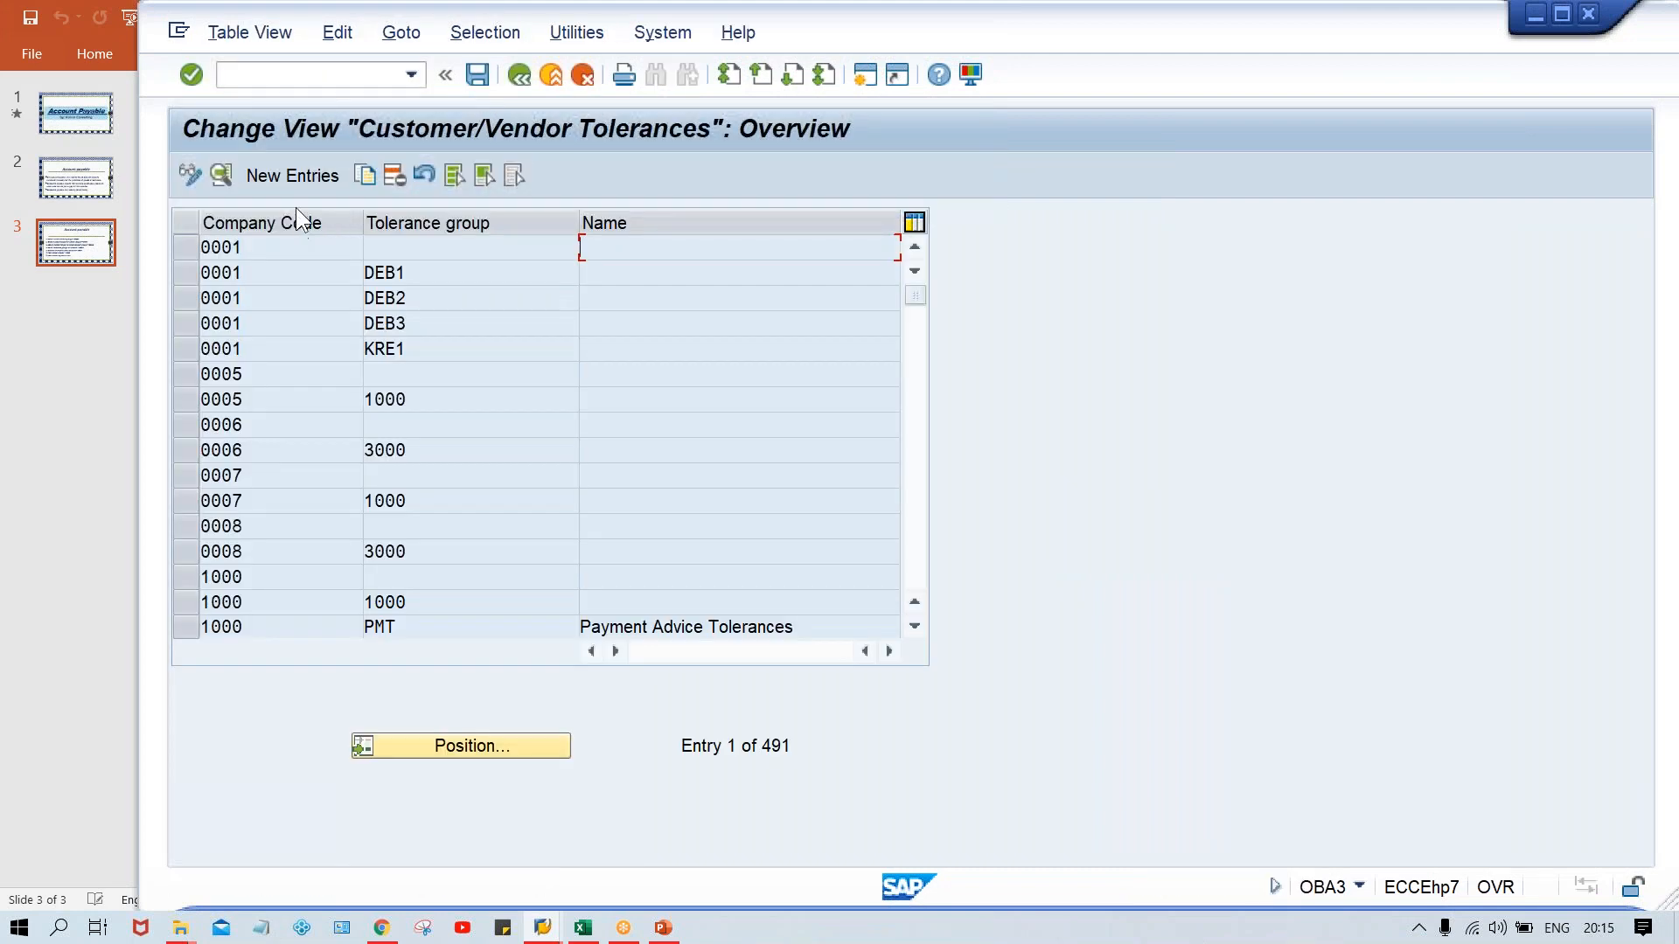
Create a new tolerance entry for company code TM00 with the tolerance group blank and the description TATA MOTOR.
click(298, 175)
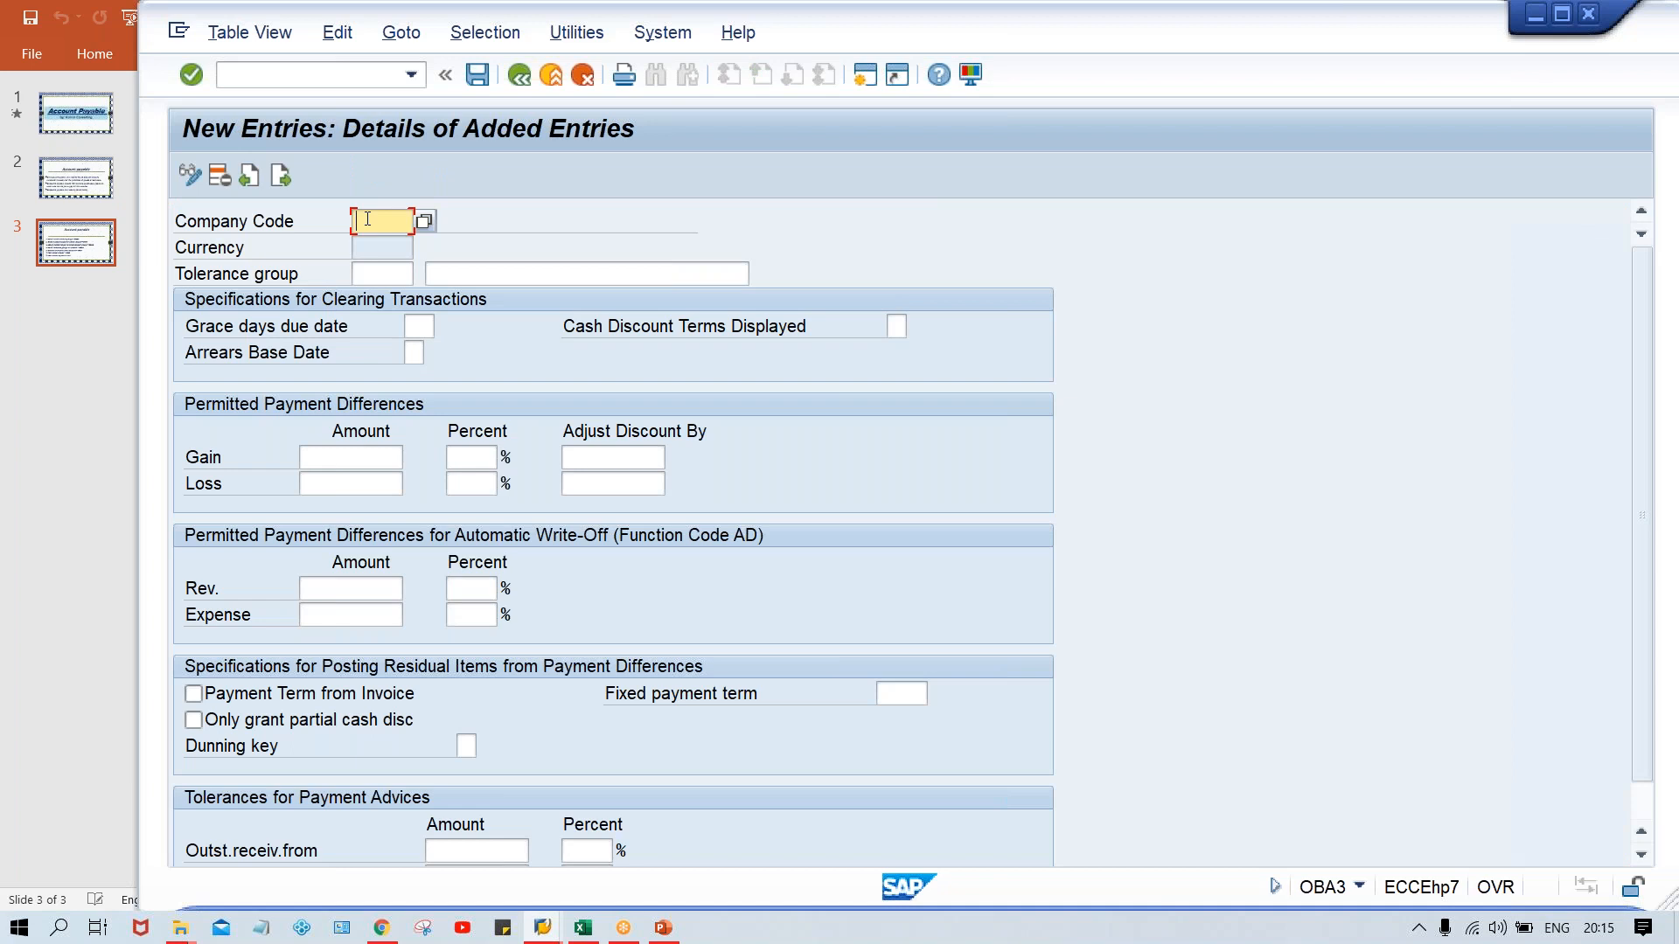
text(TM000)
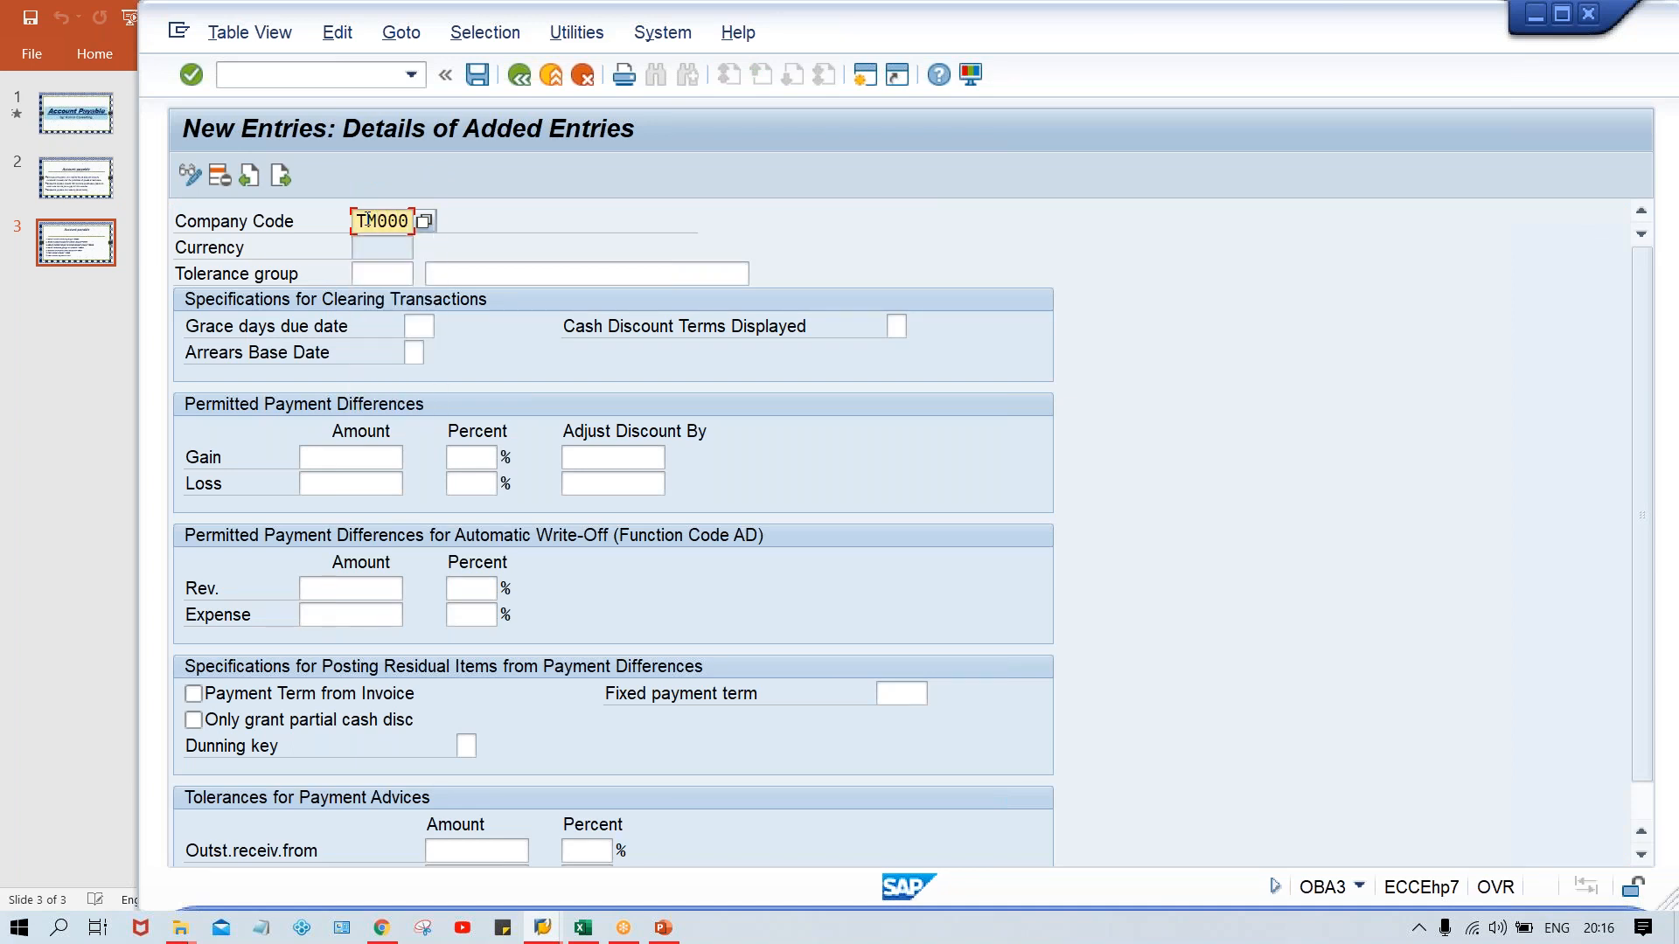
key(BackSpace)
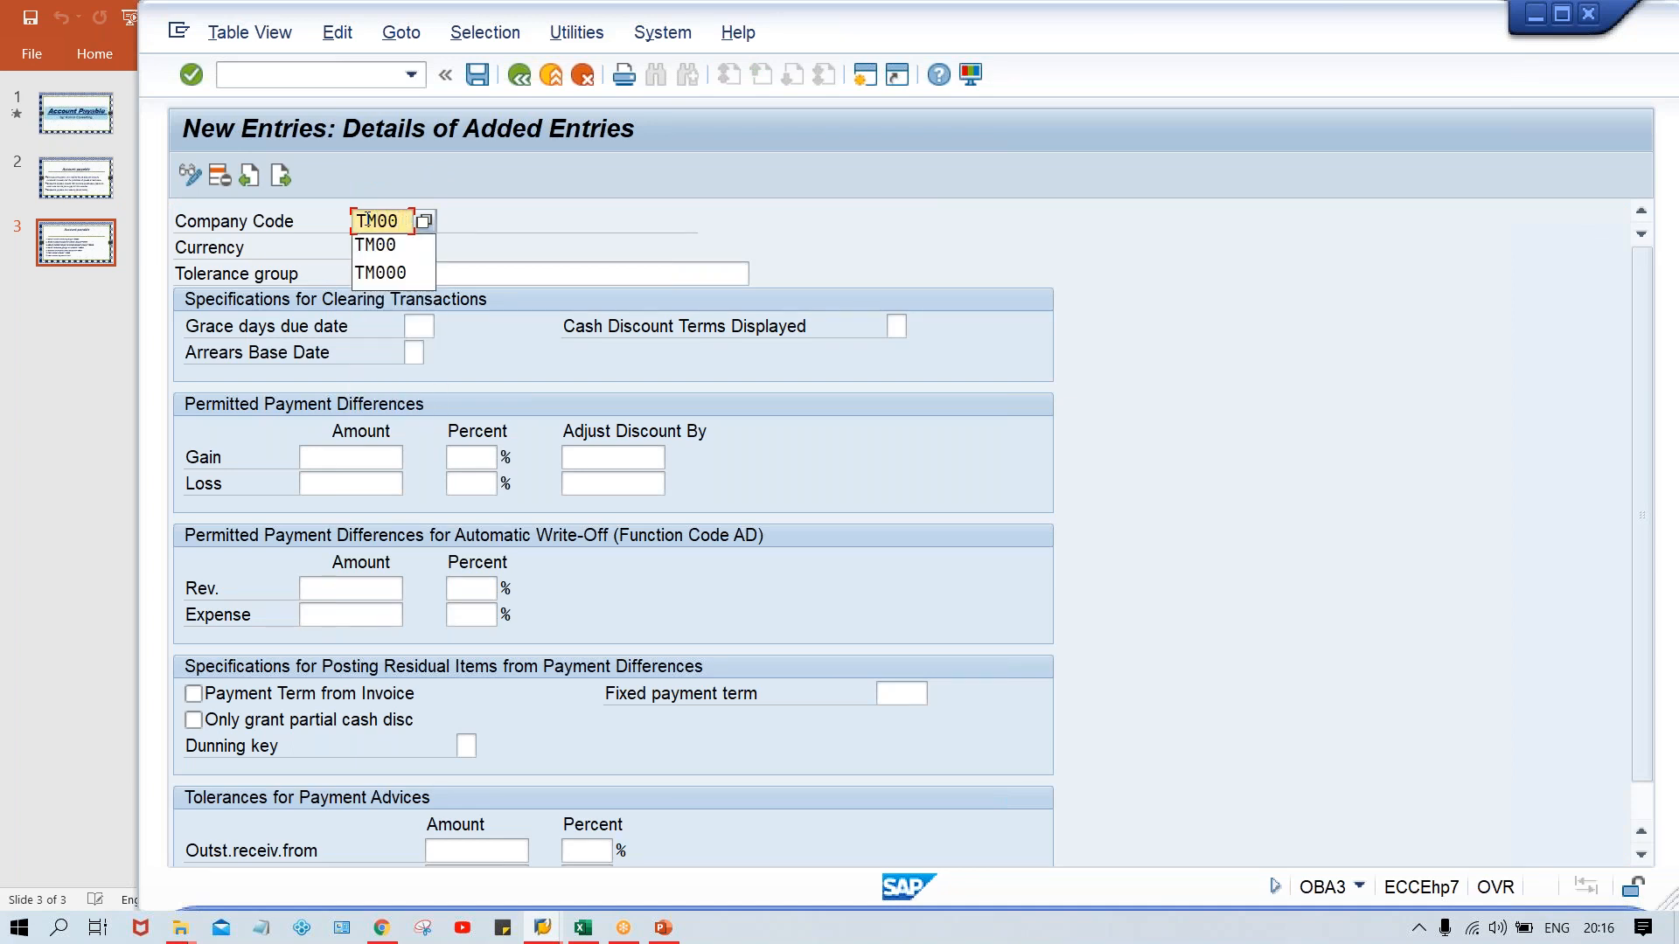
key(Escape)
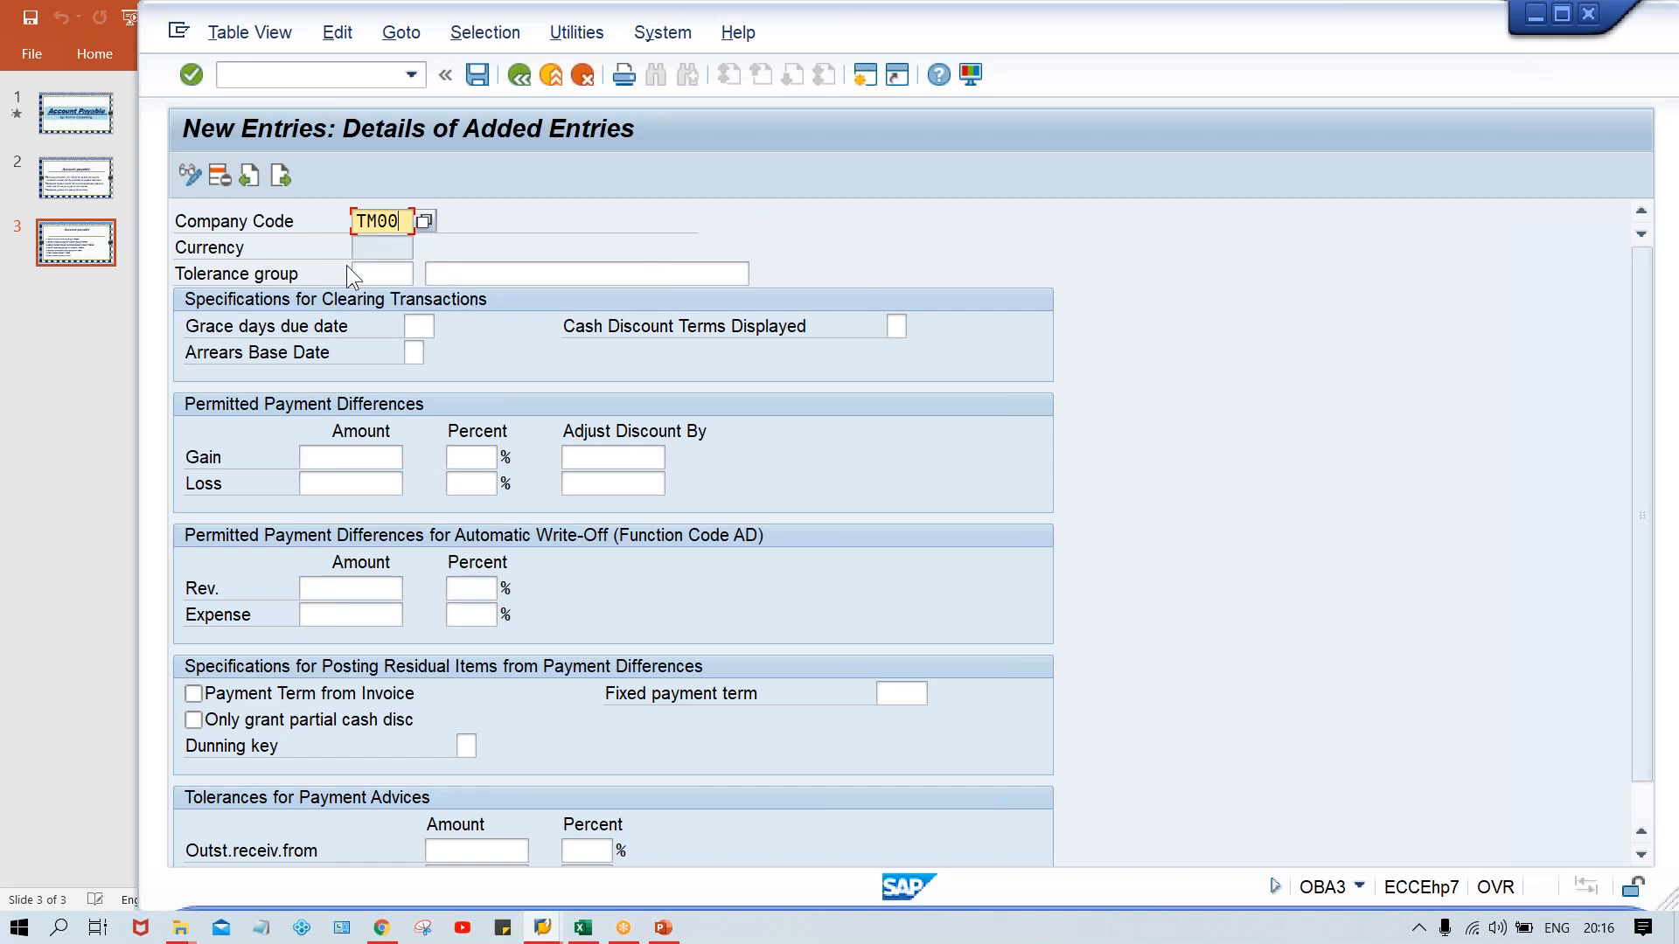
click(380, 280)
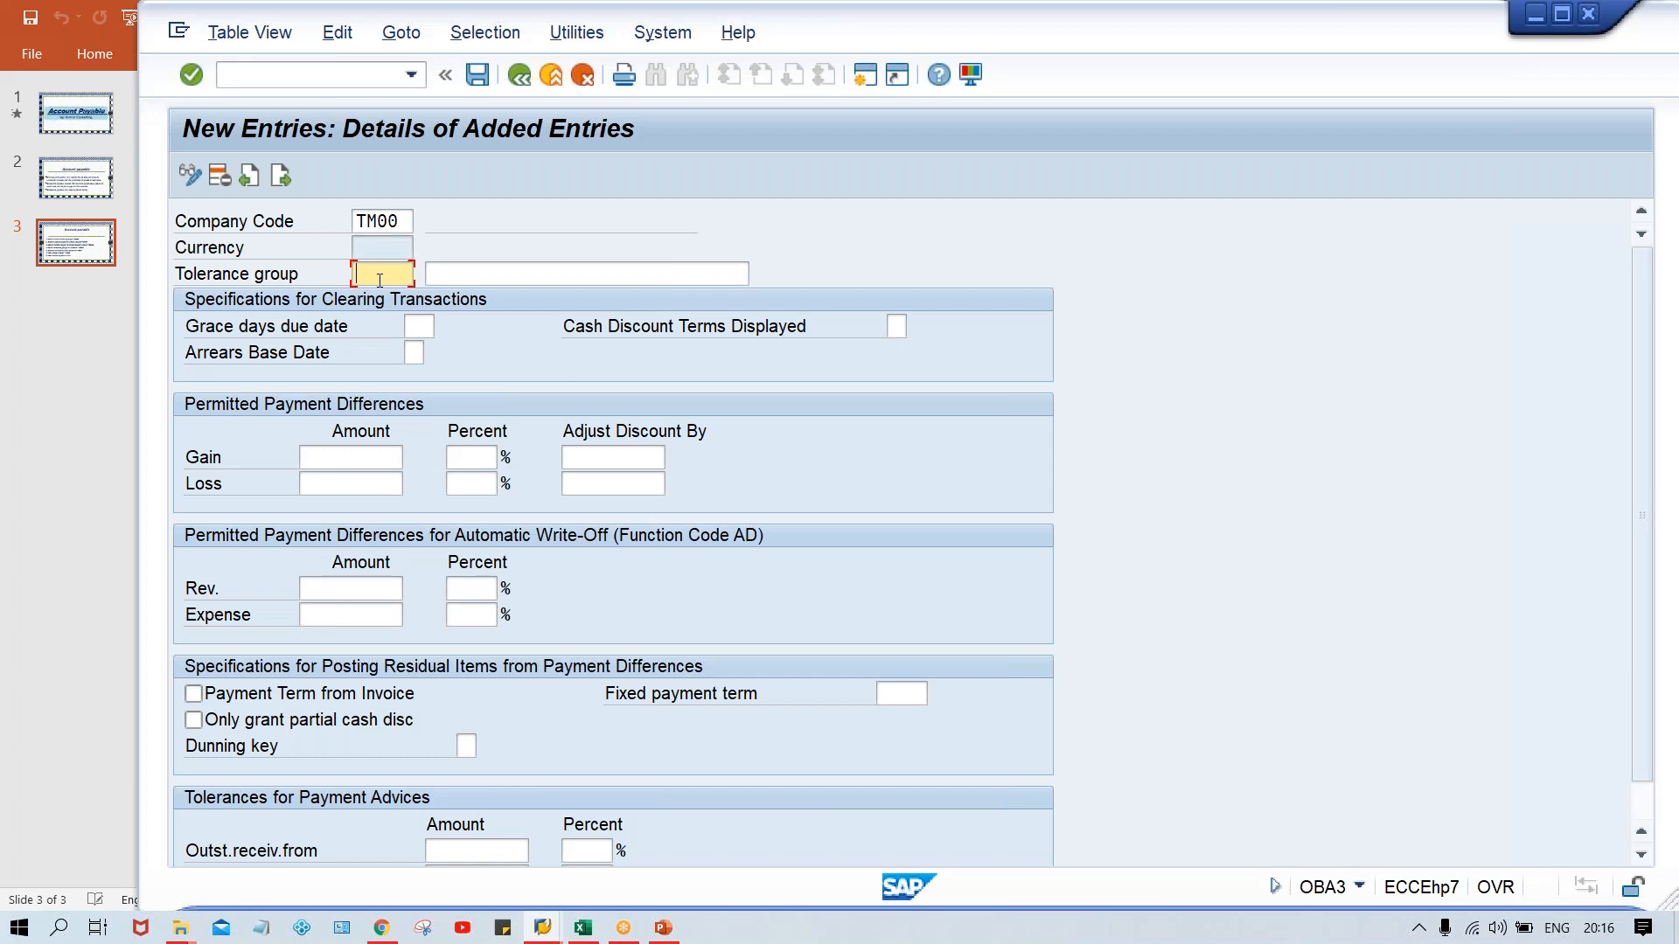
key(Tab)
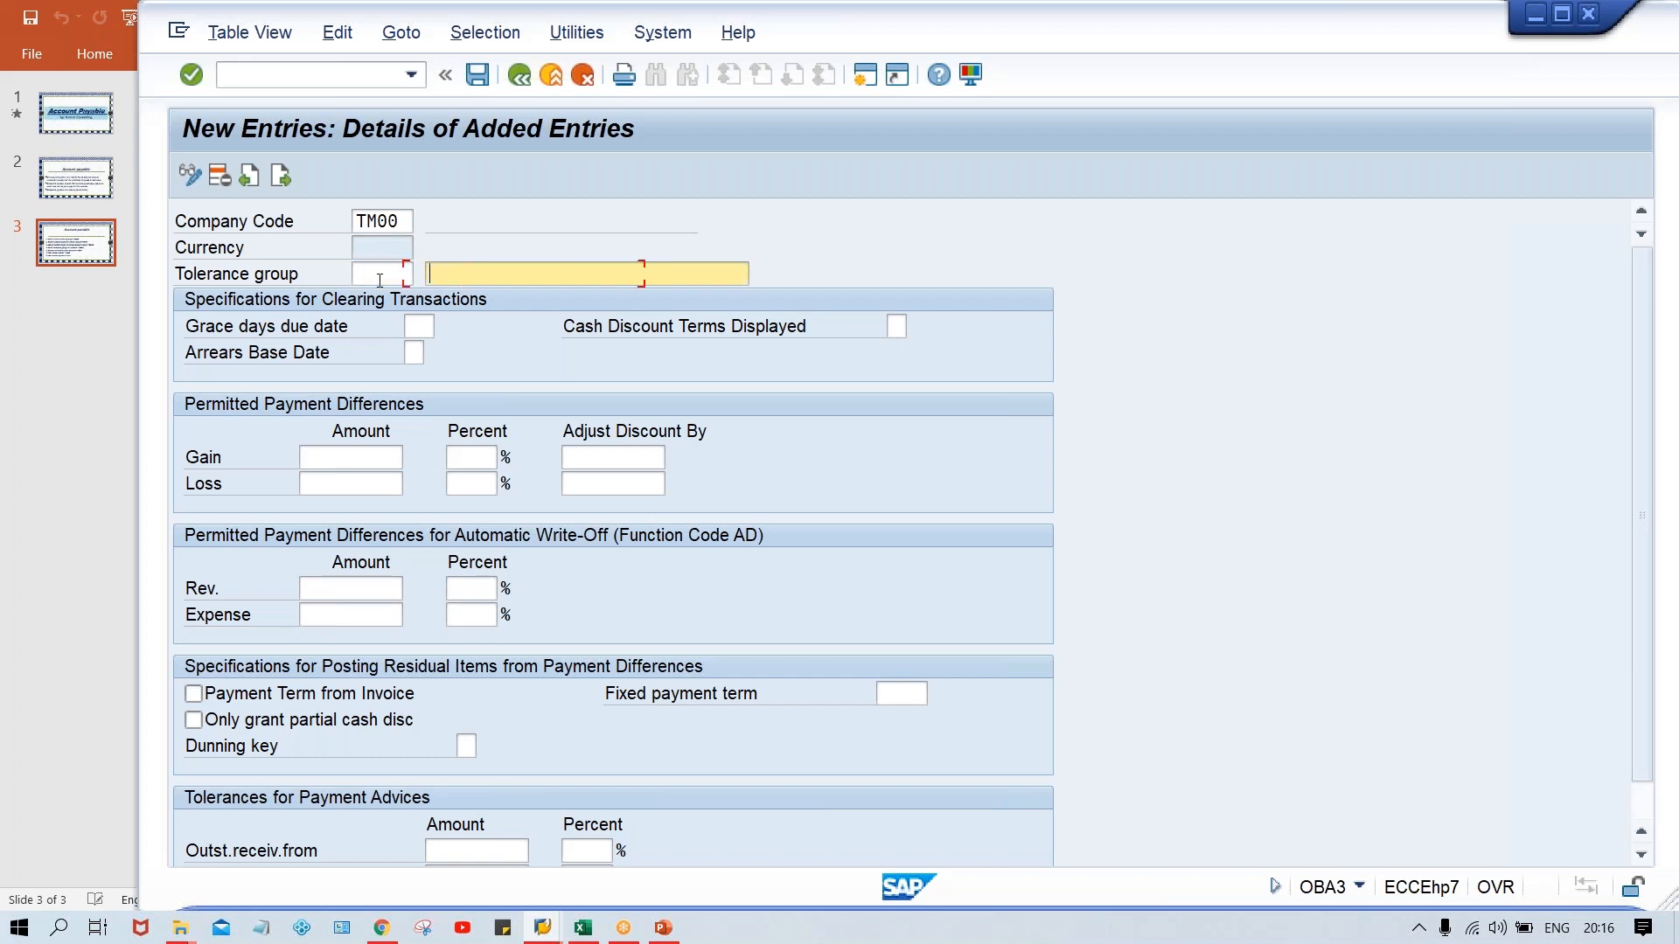
text(TATA MOTOR)
click(421, 329)
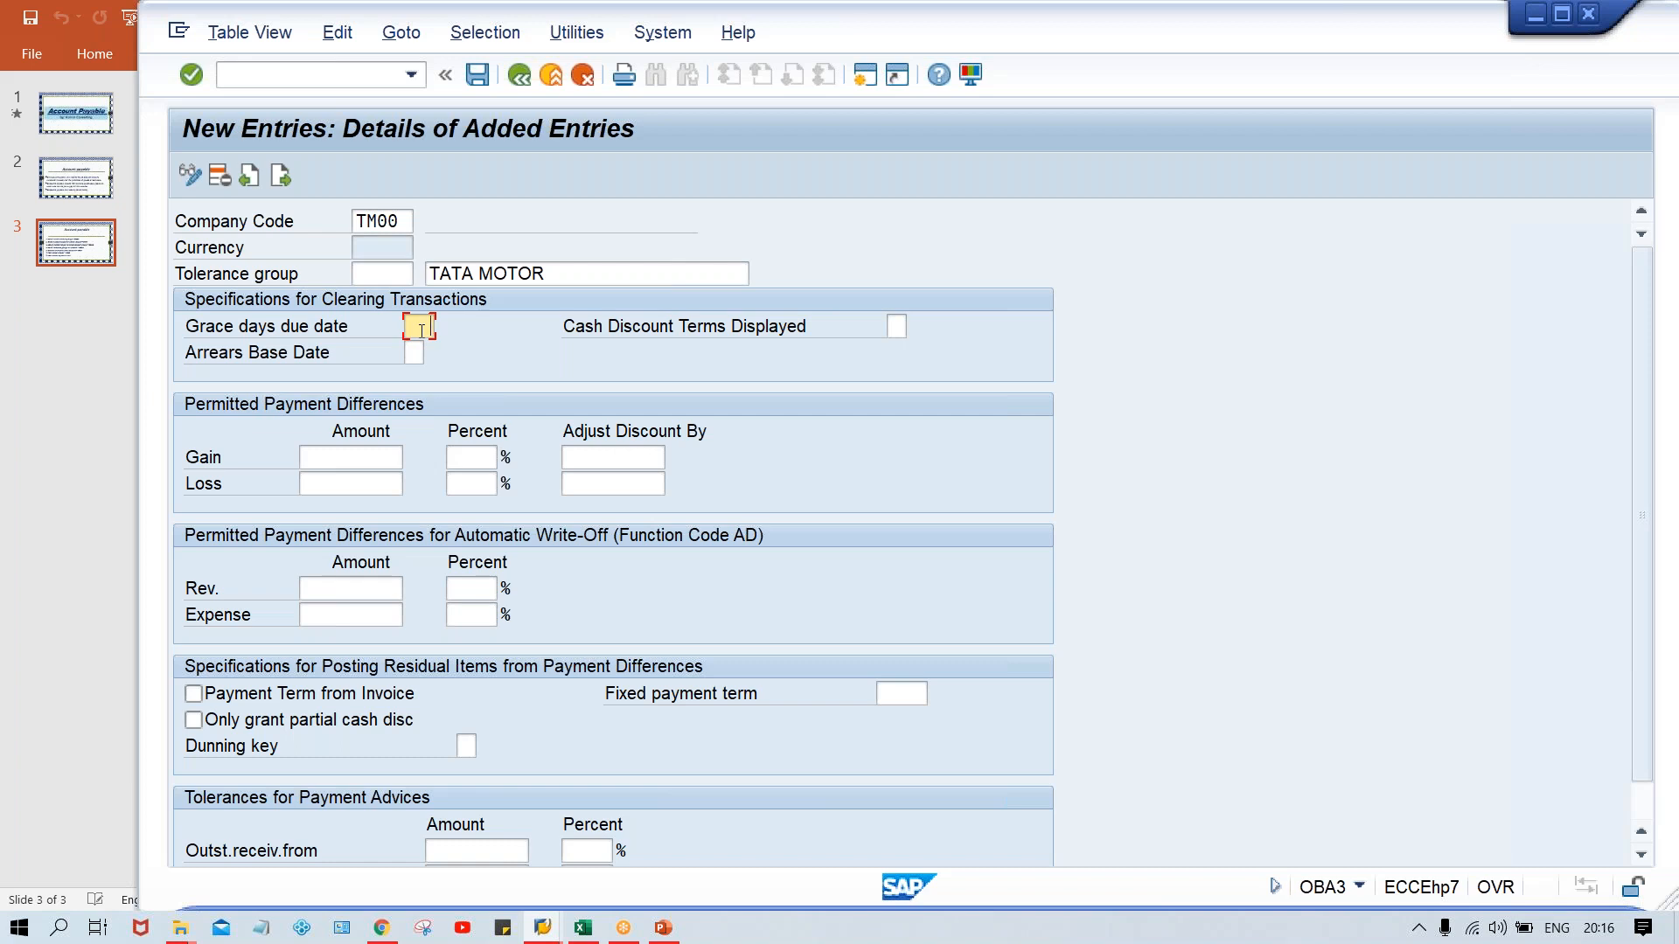
Set the permitted payment difference amounts to 10 for both gain and loss, and save the tolerance entry.
click(347, 463)
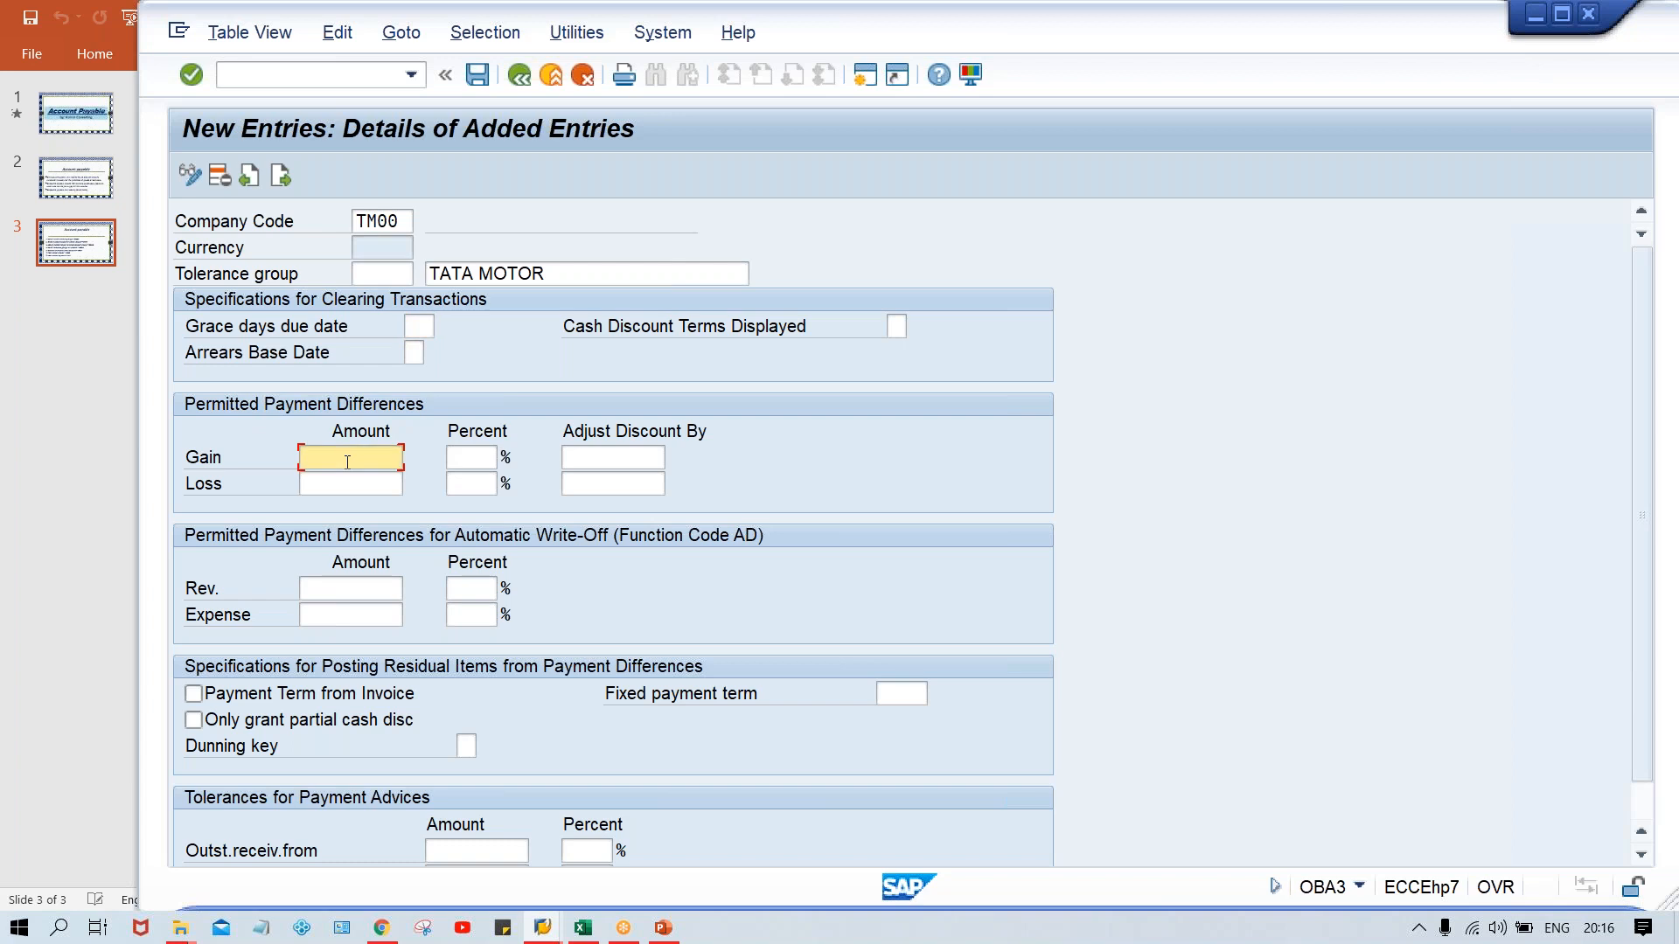
text(10)
key(Down)
text(10)
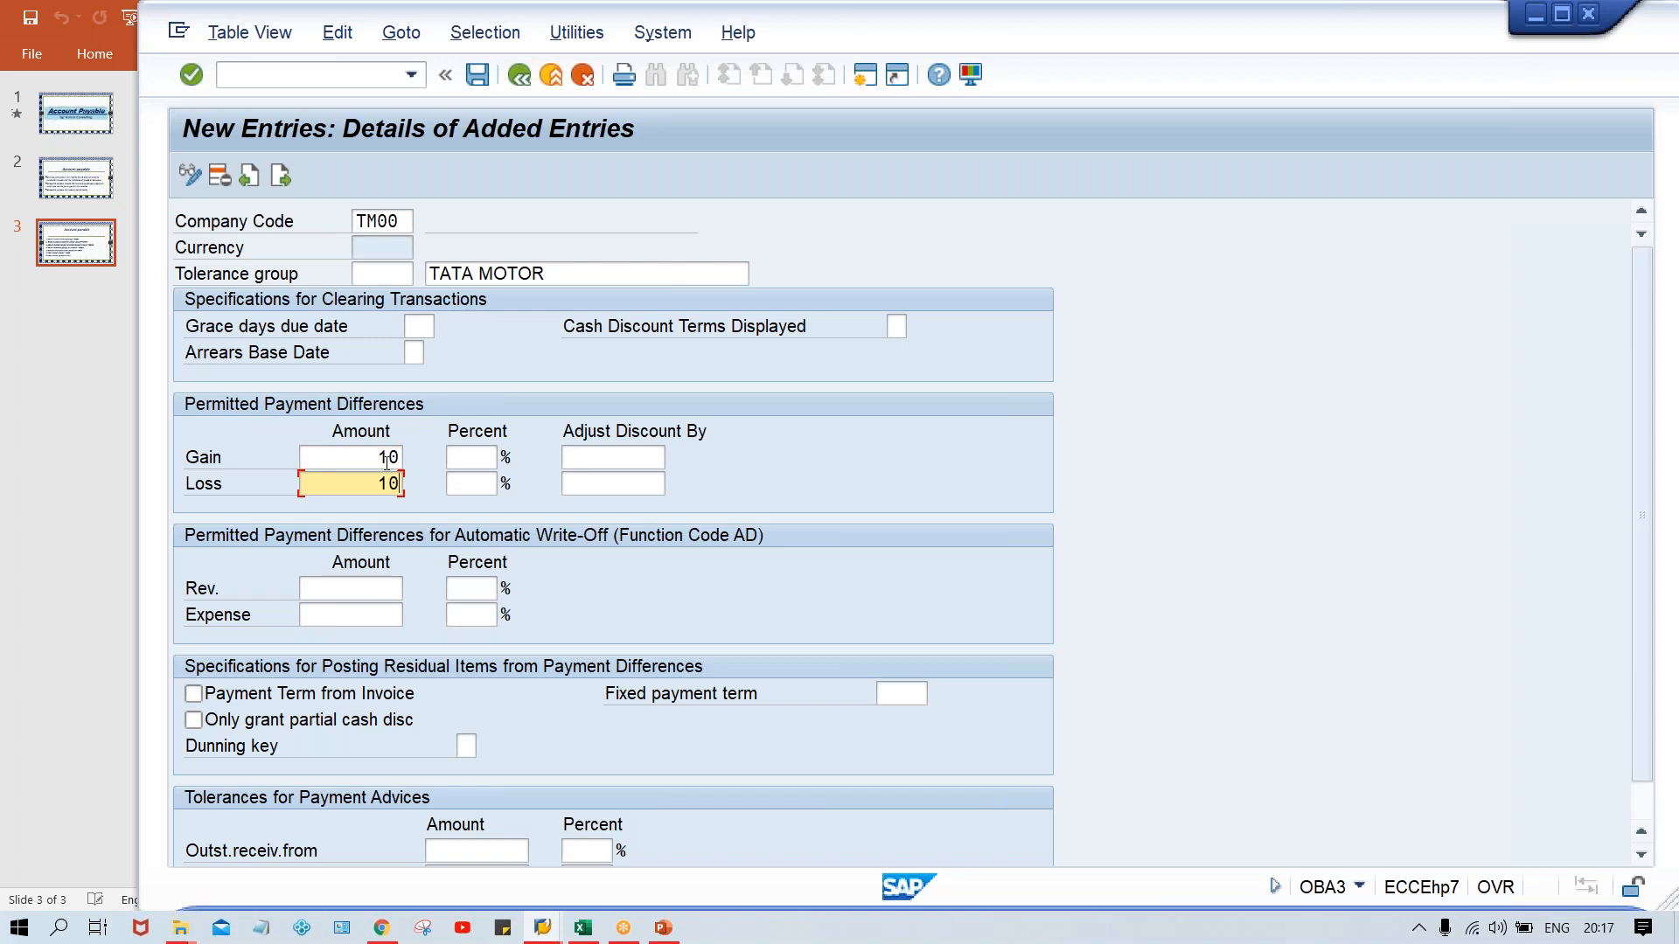
key(Return)
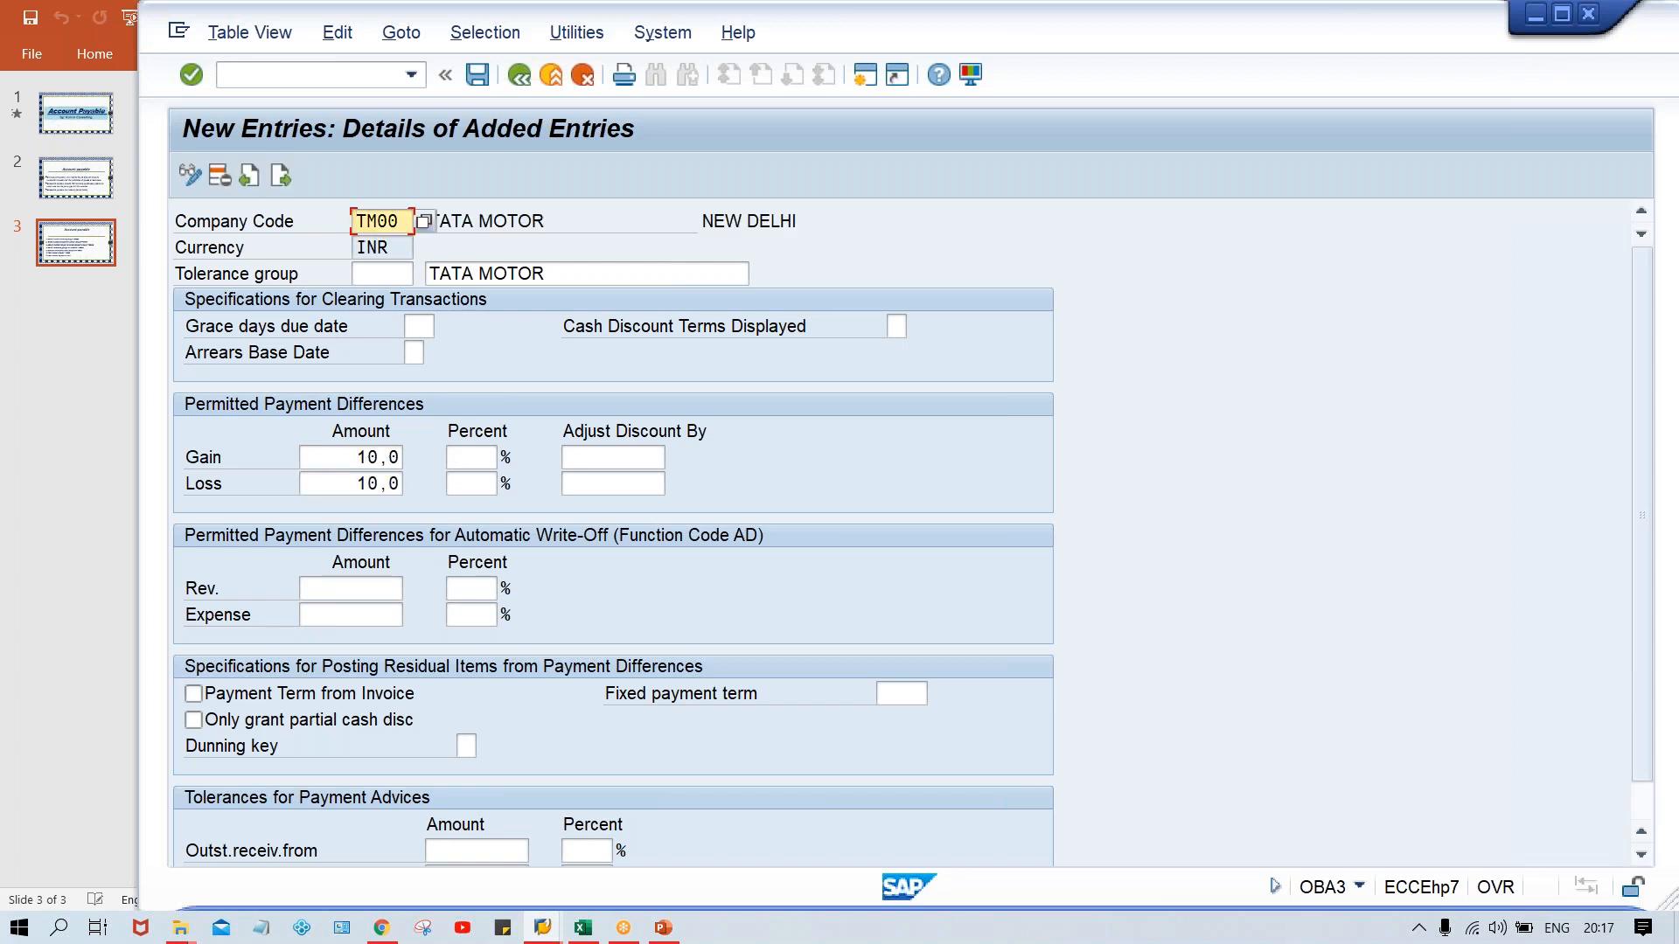
key(ctrl+s)
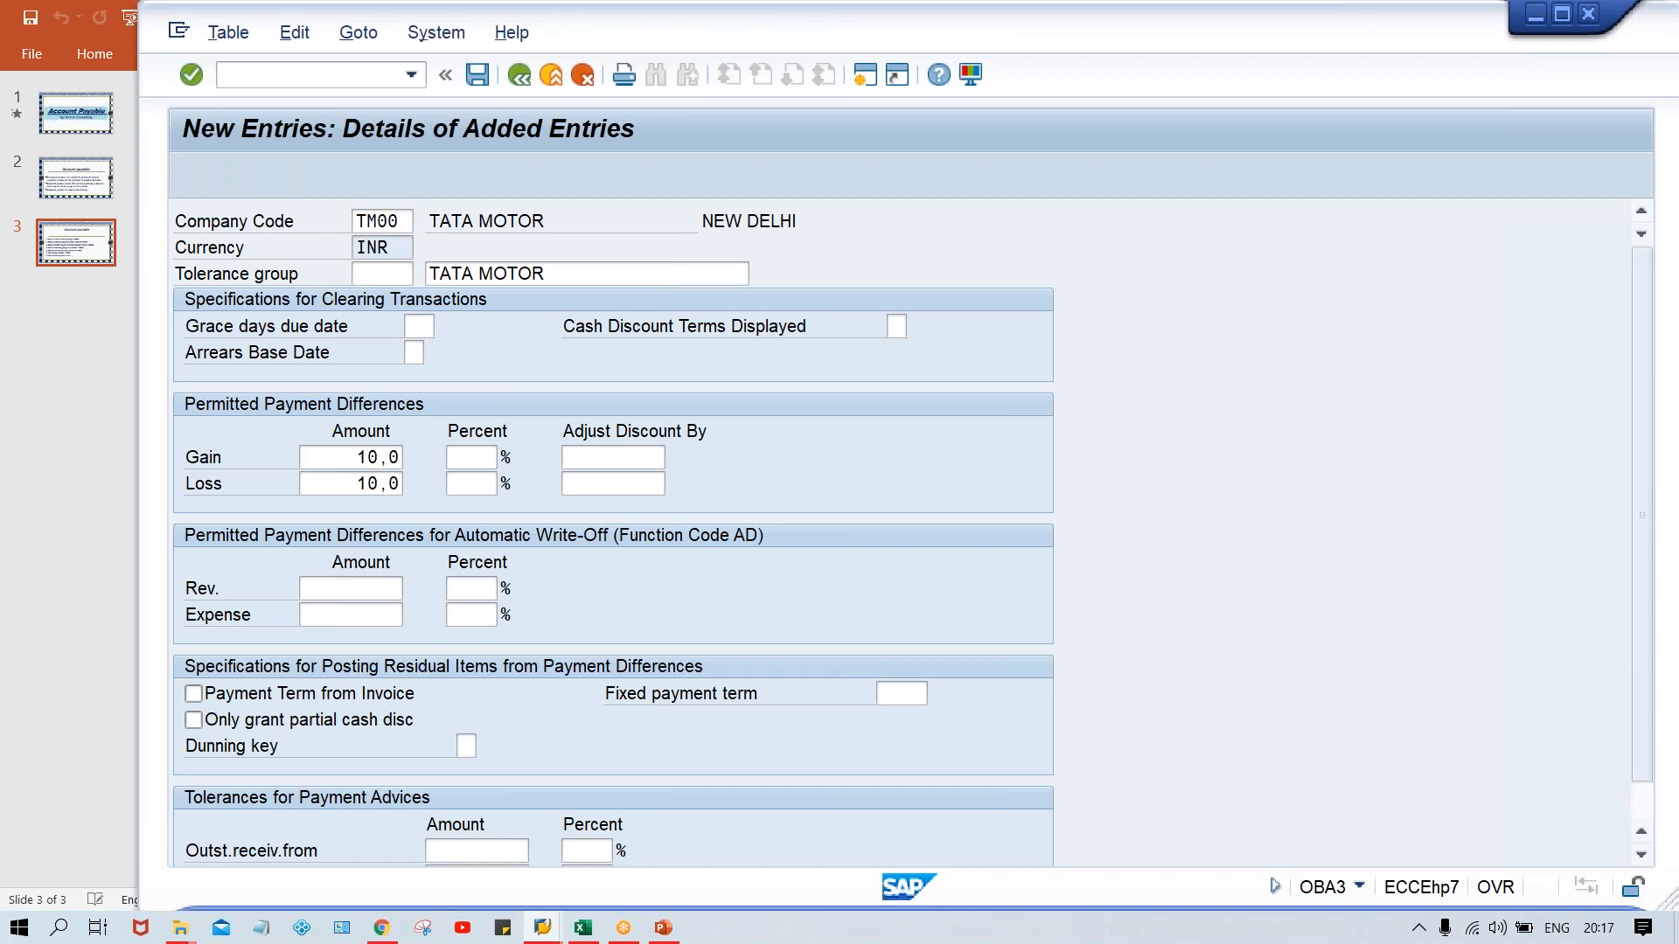
Finish saving the tolerance entry, switch to the Class workbook in Excel and enter GAIN in cell H11 beside the difference amount.
key(Return)
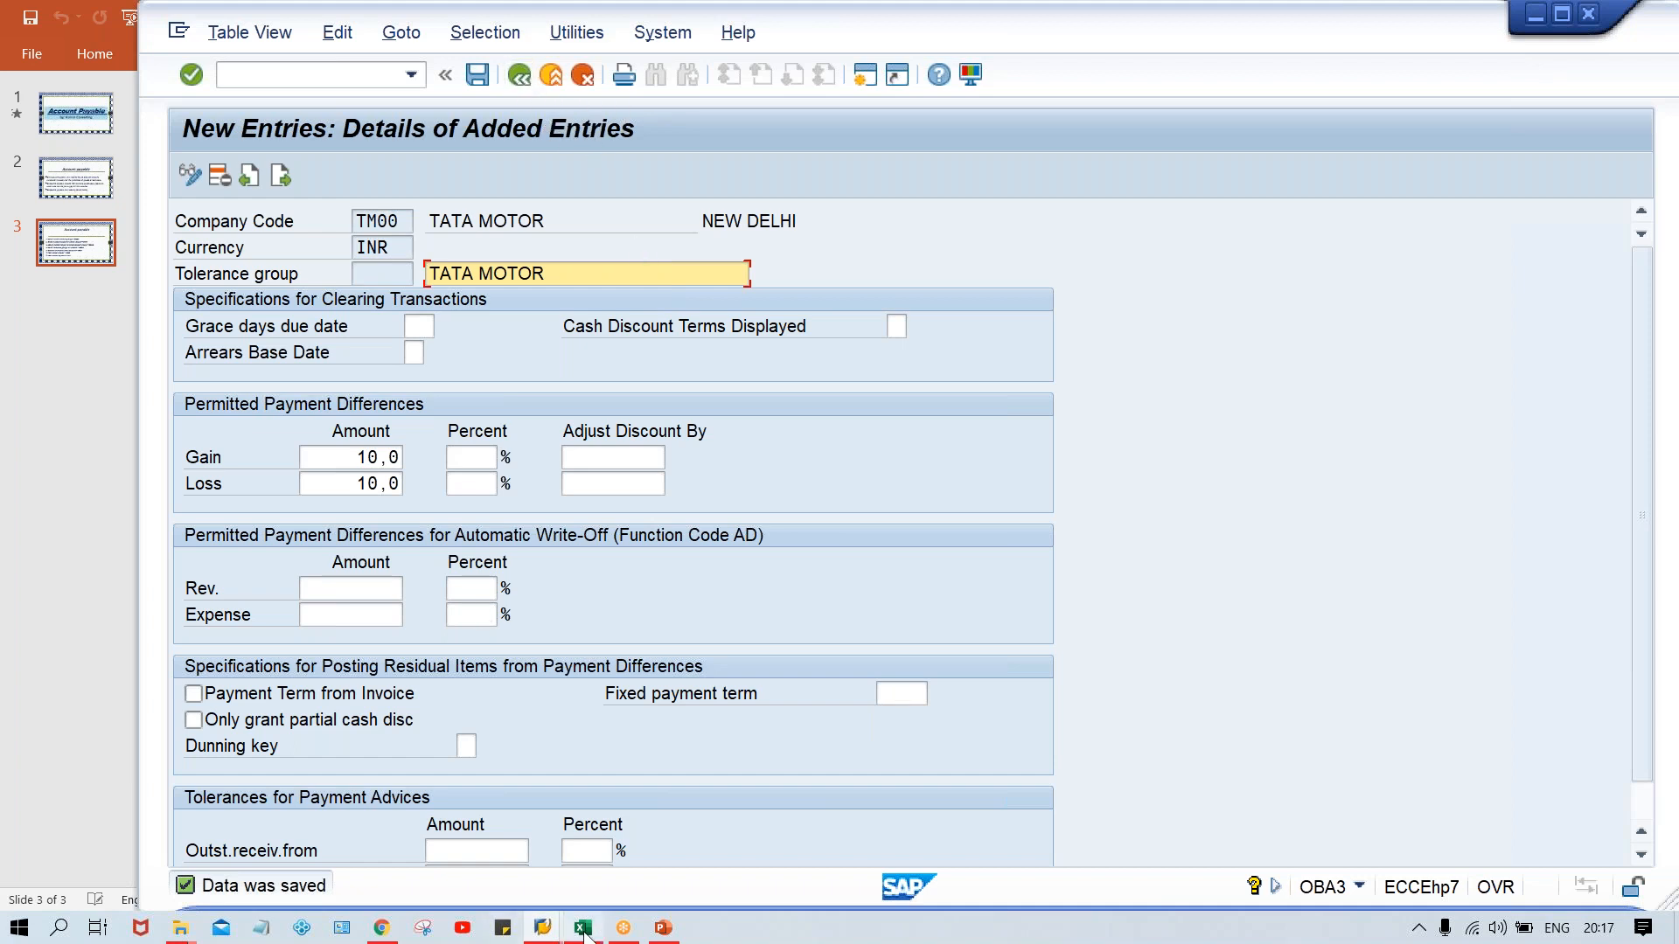
mouse_move(584, 933)
click(589, 855)
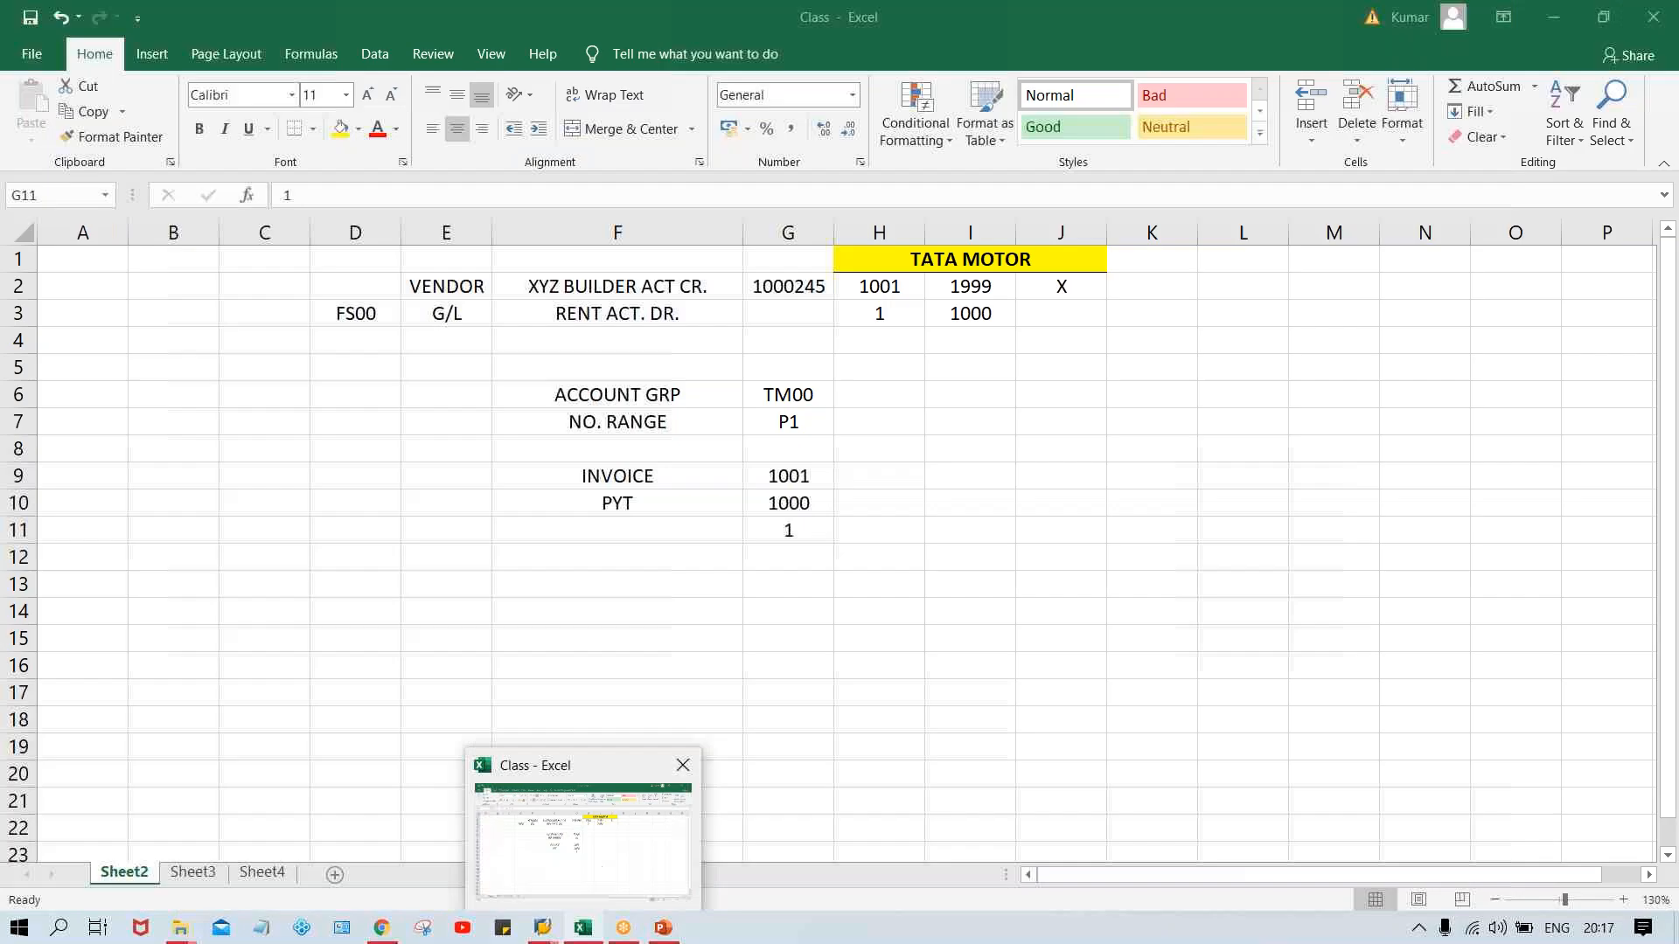
click(634, 479)
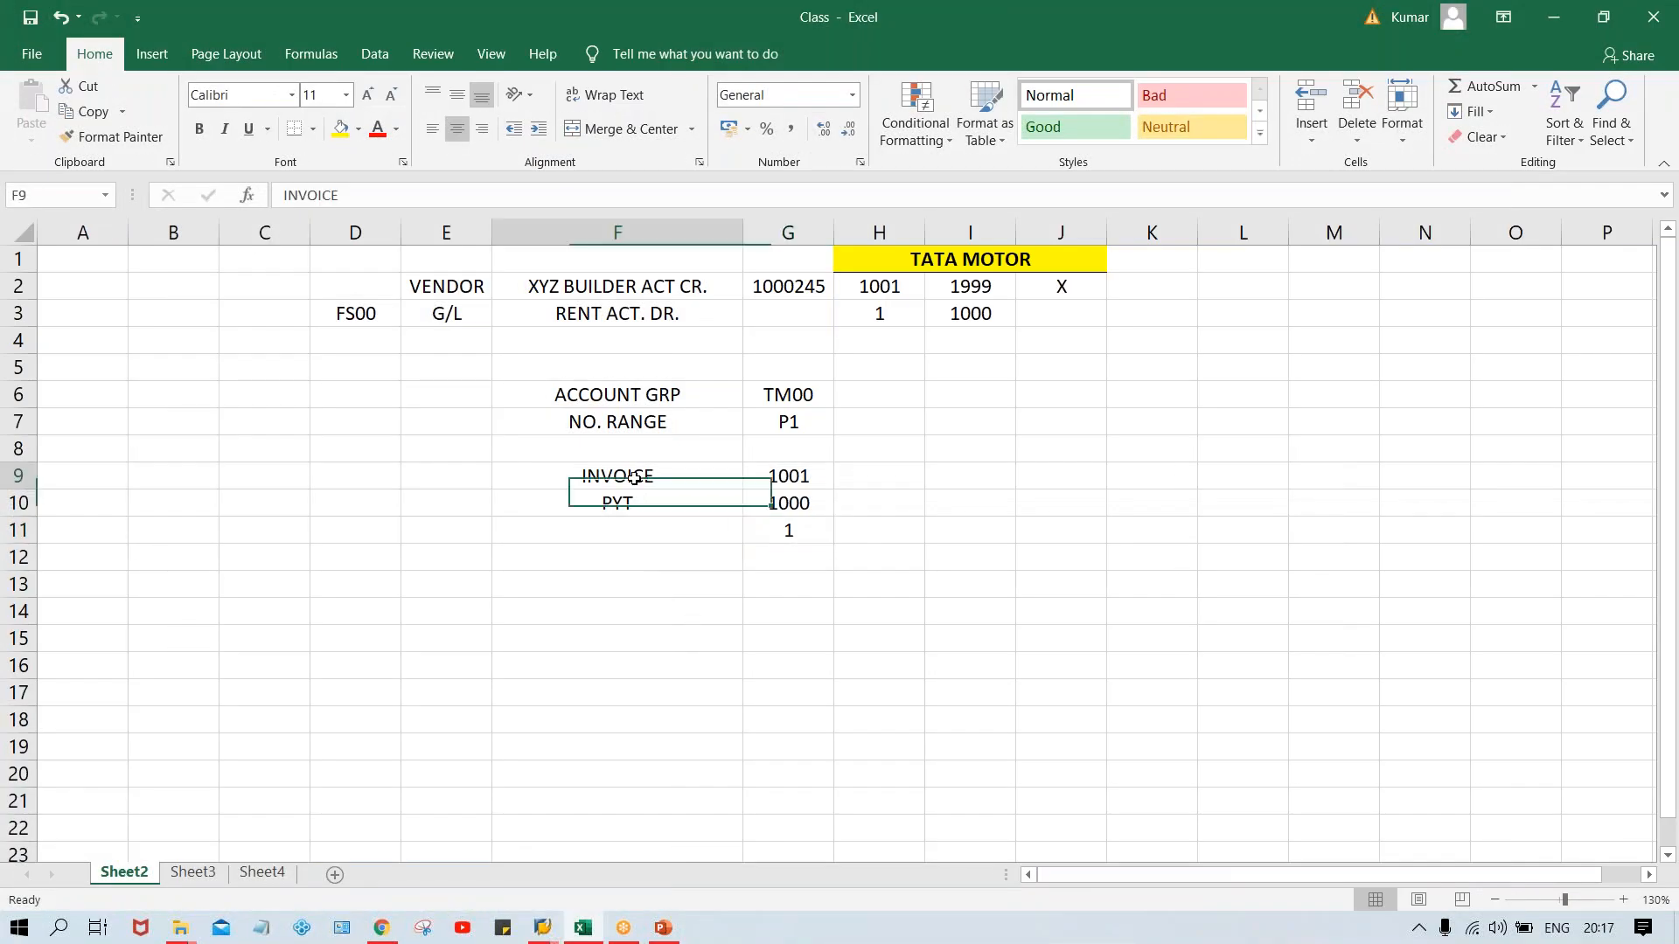
click(804, 477)
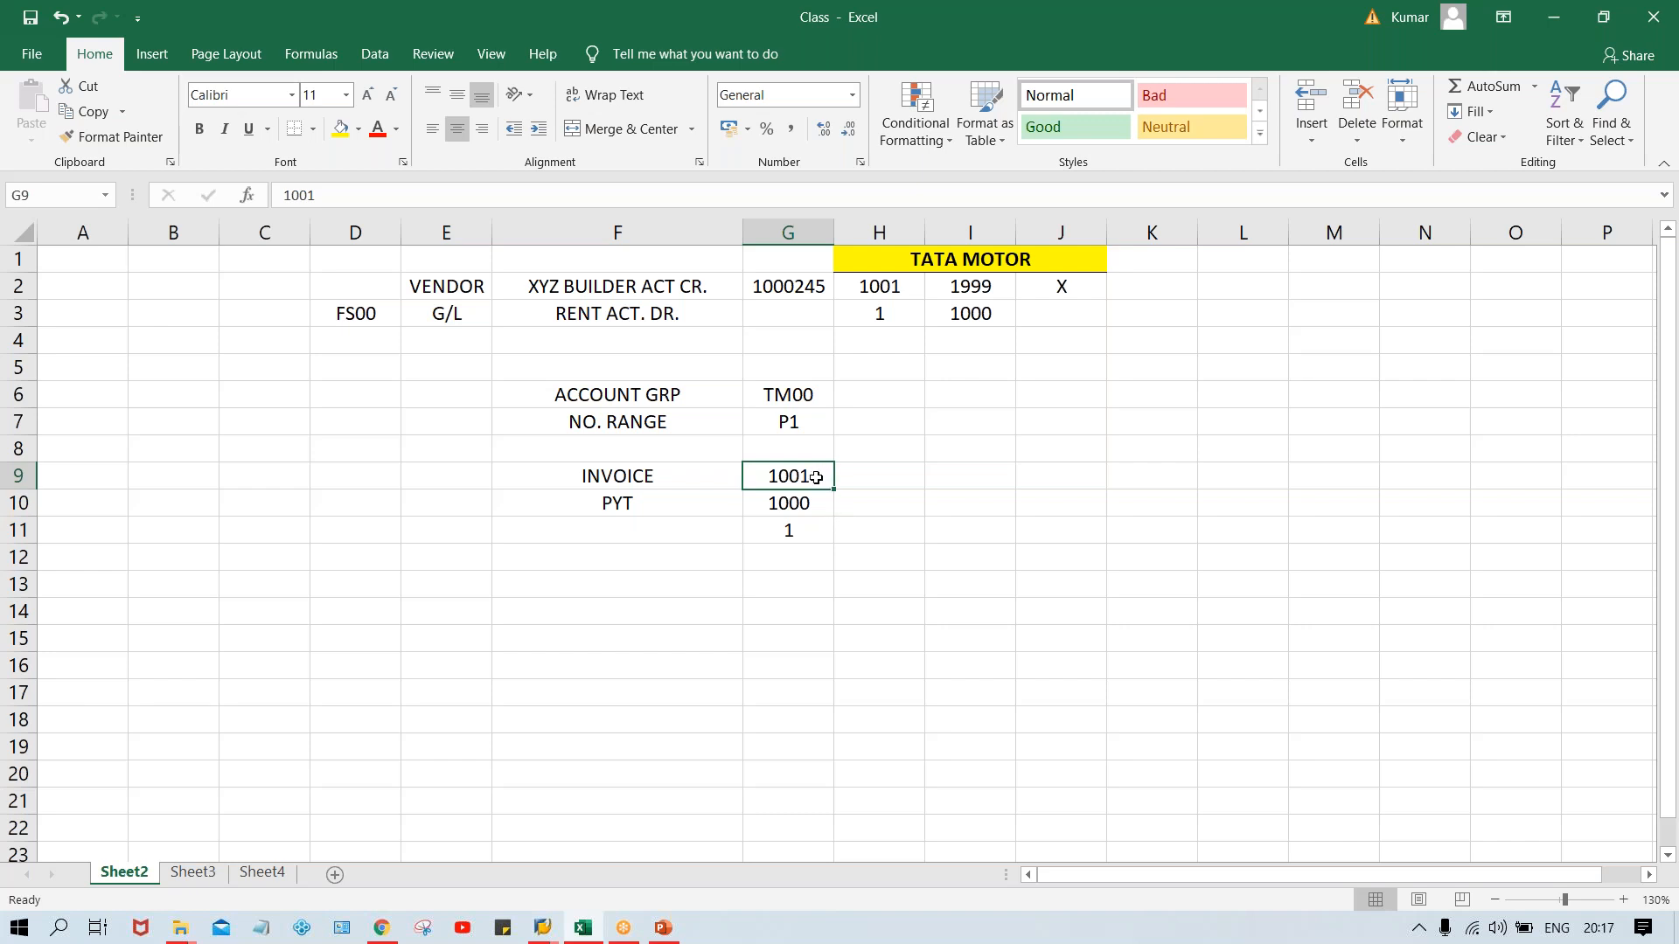
click(790, 505)
click(801, 535)
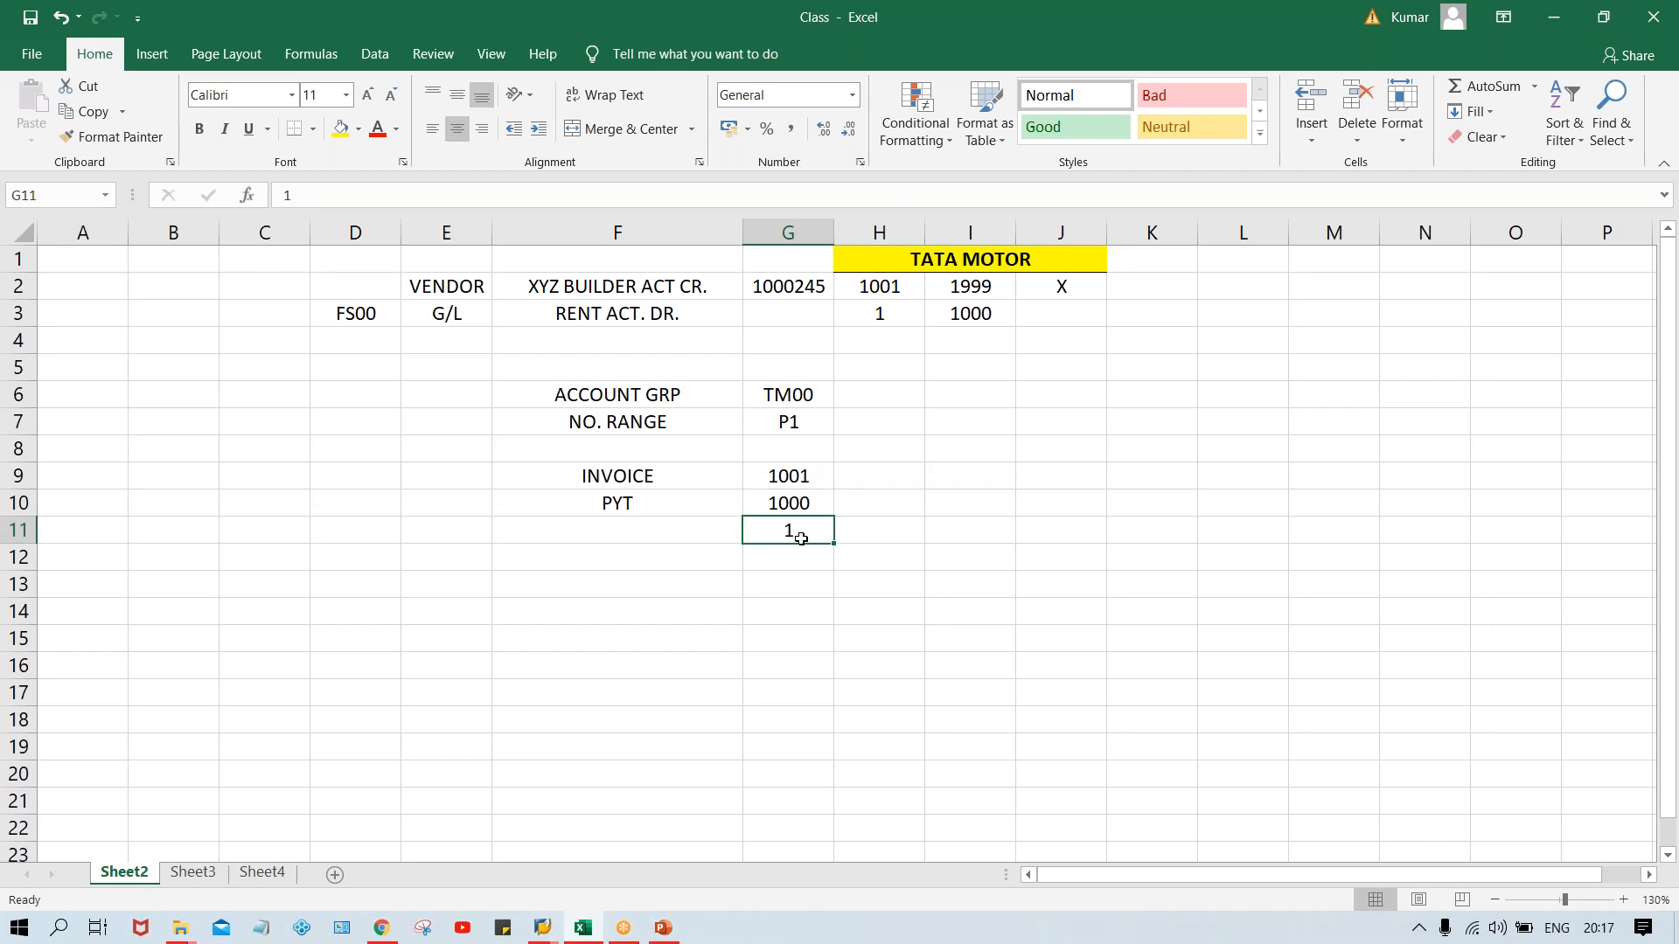
click(867, 532)
text(GAIN)
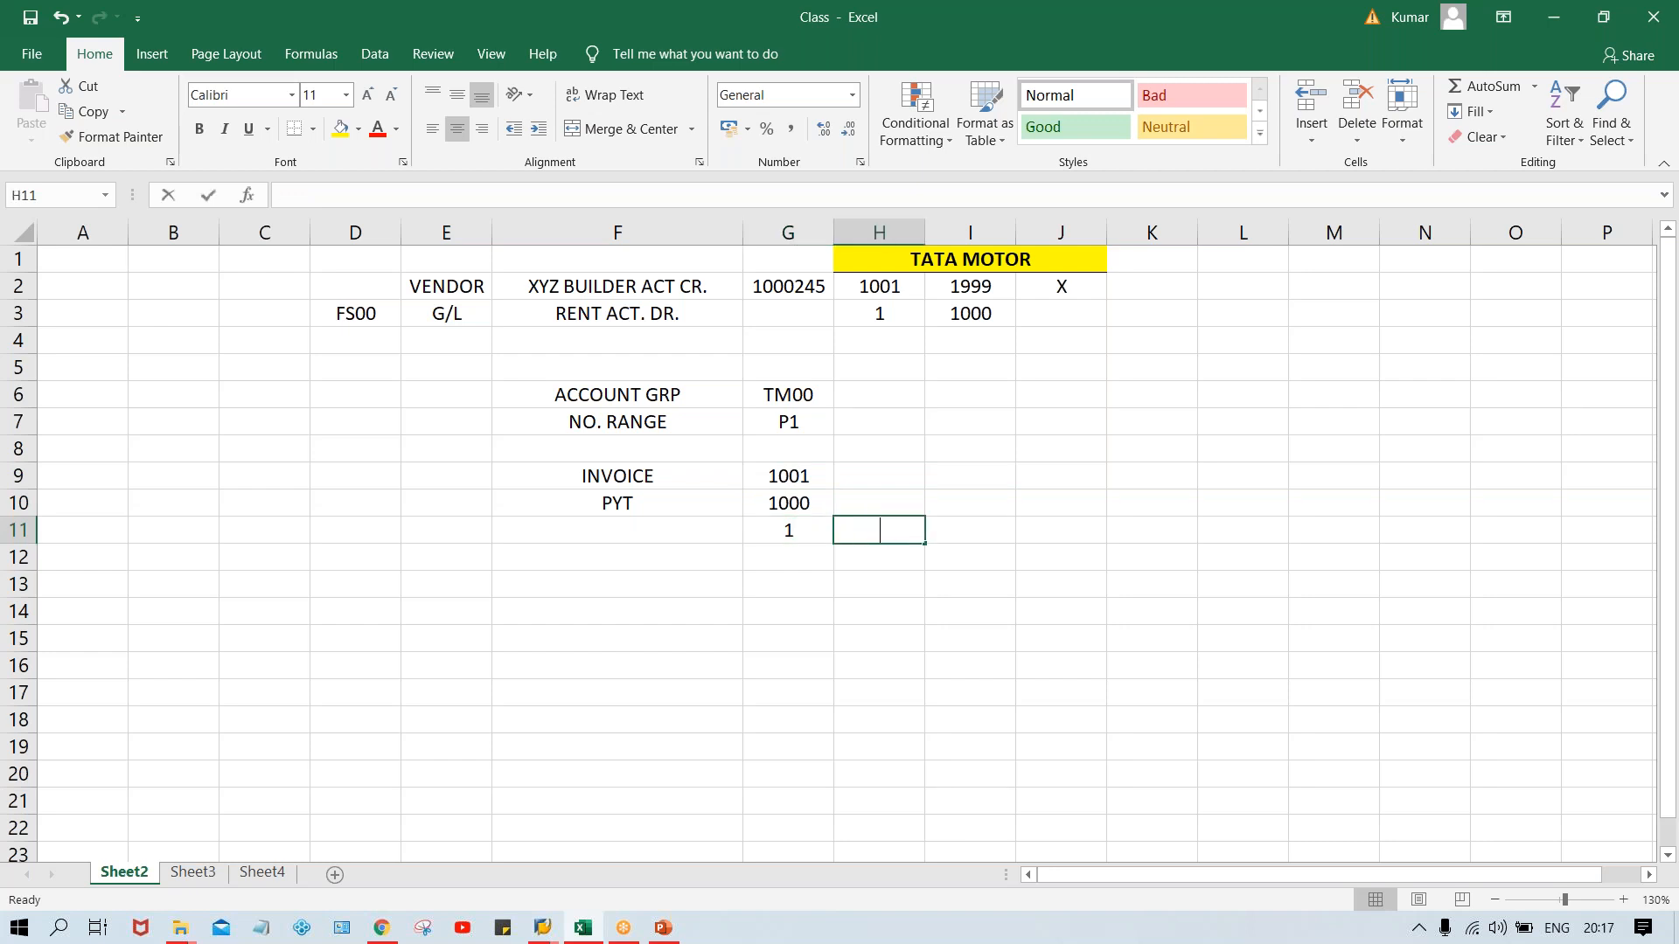
key(Return)
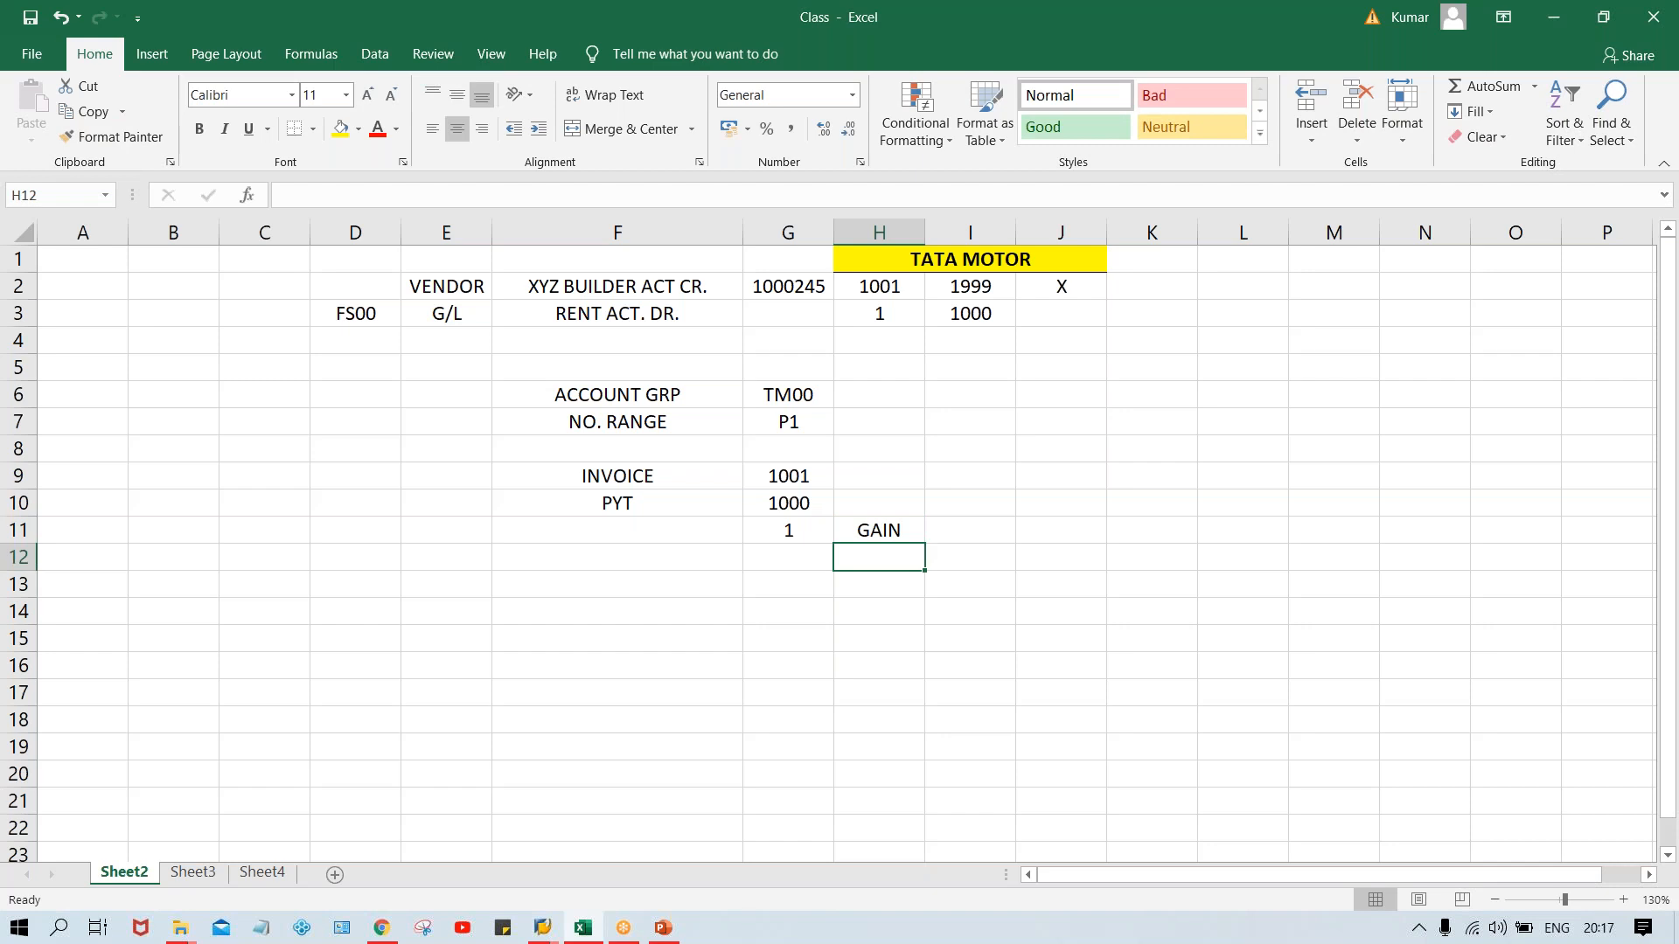
Change the invoice amount in cell G9 to 999 and enter 1 in cell G12 as a second difference.
click(789, 478)
text(999)
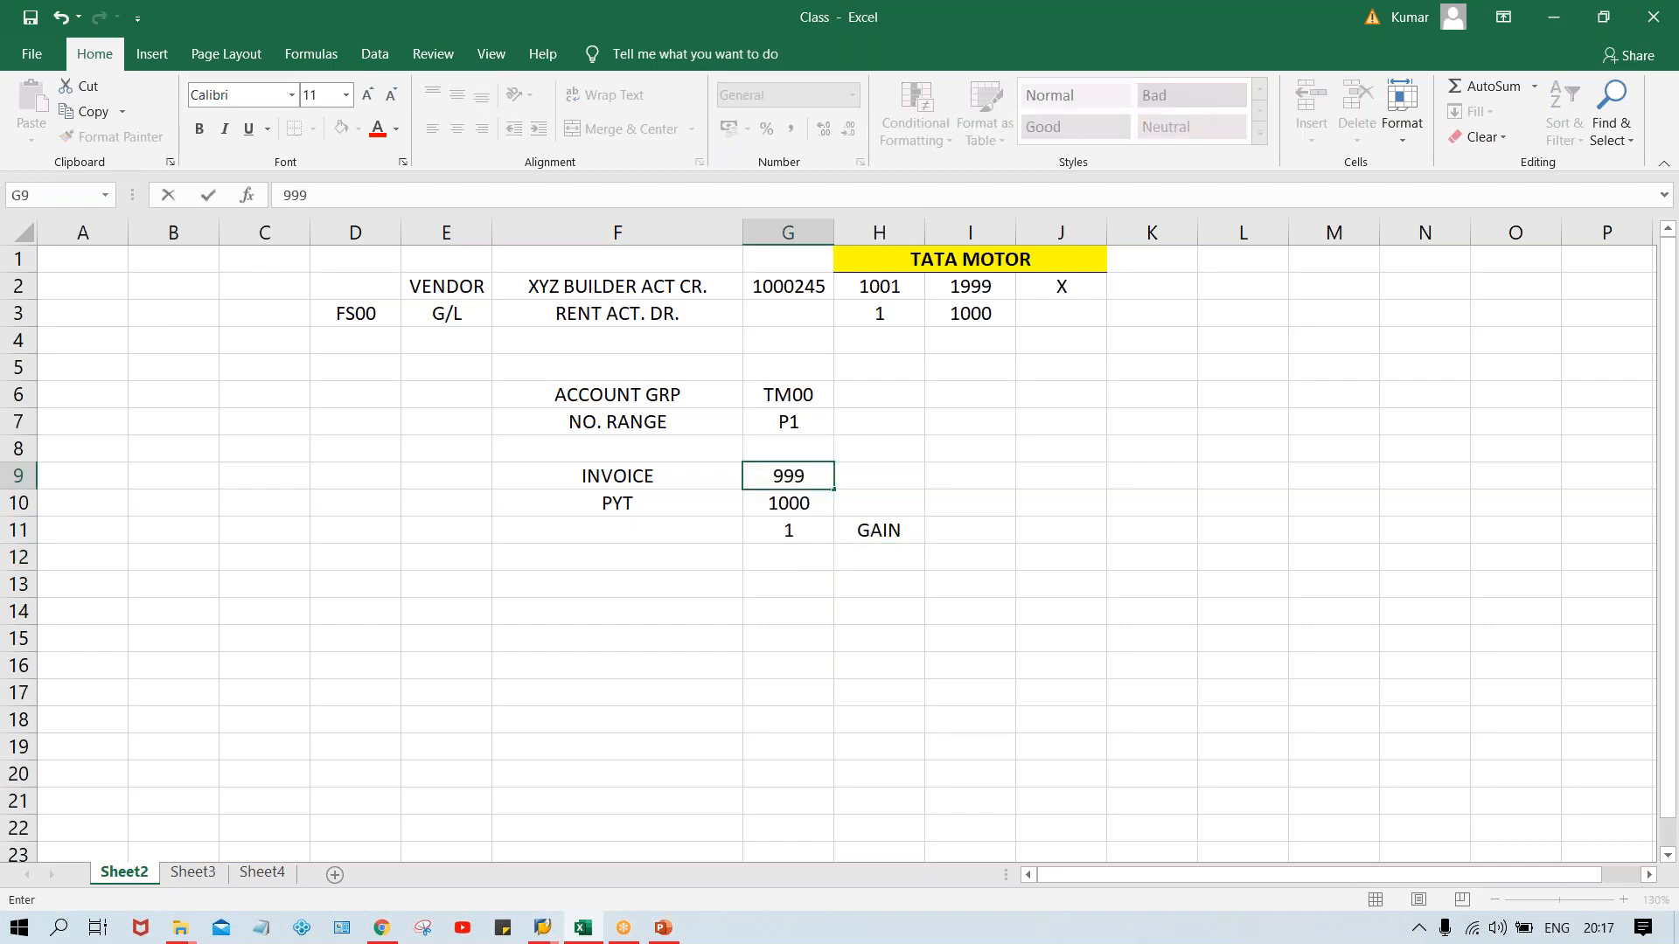
click(810, 561)
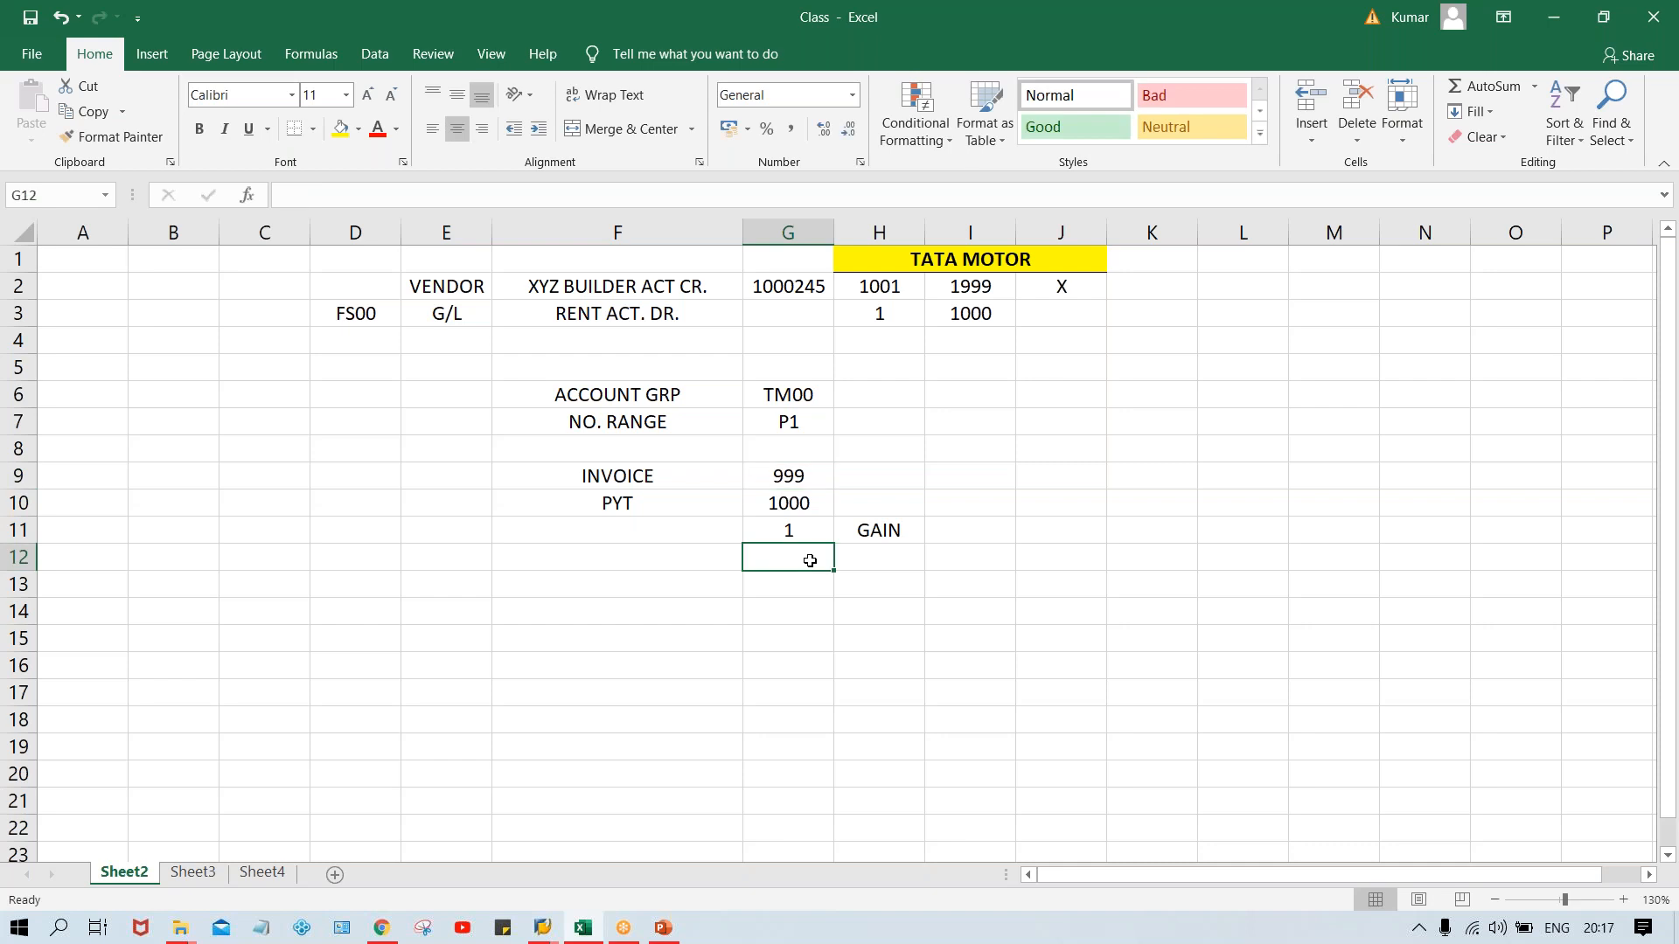
text(1)
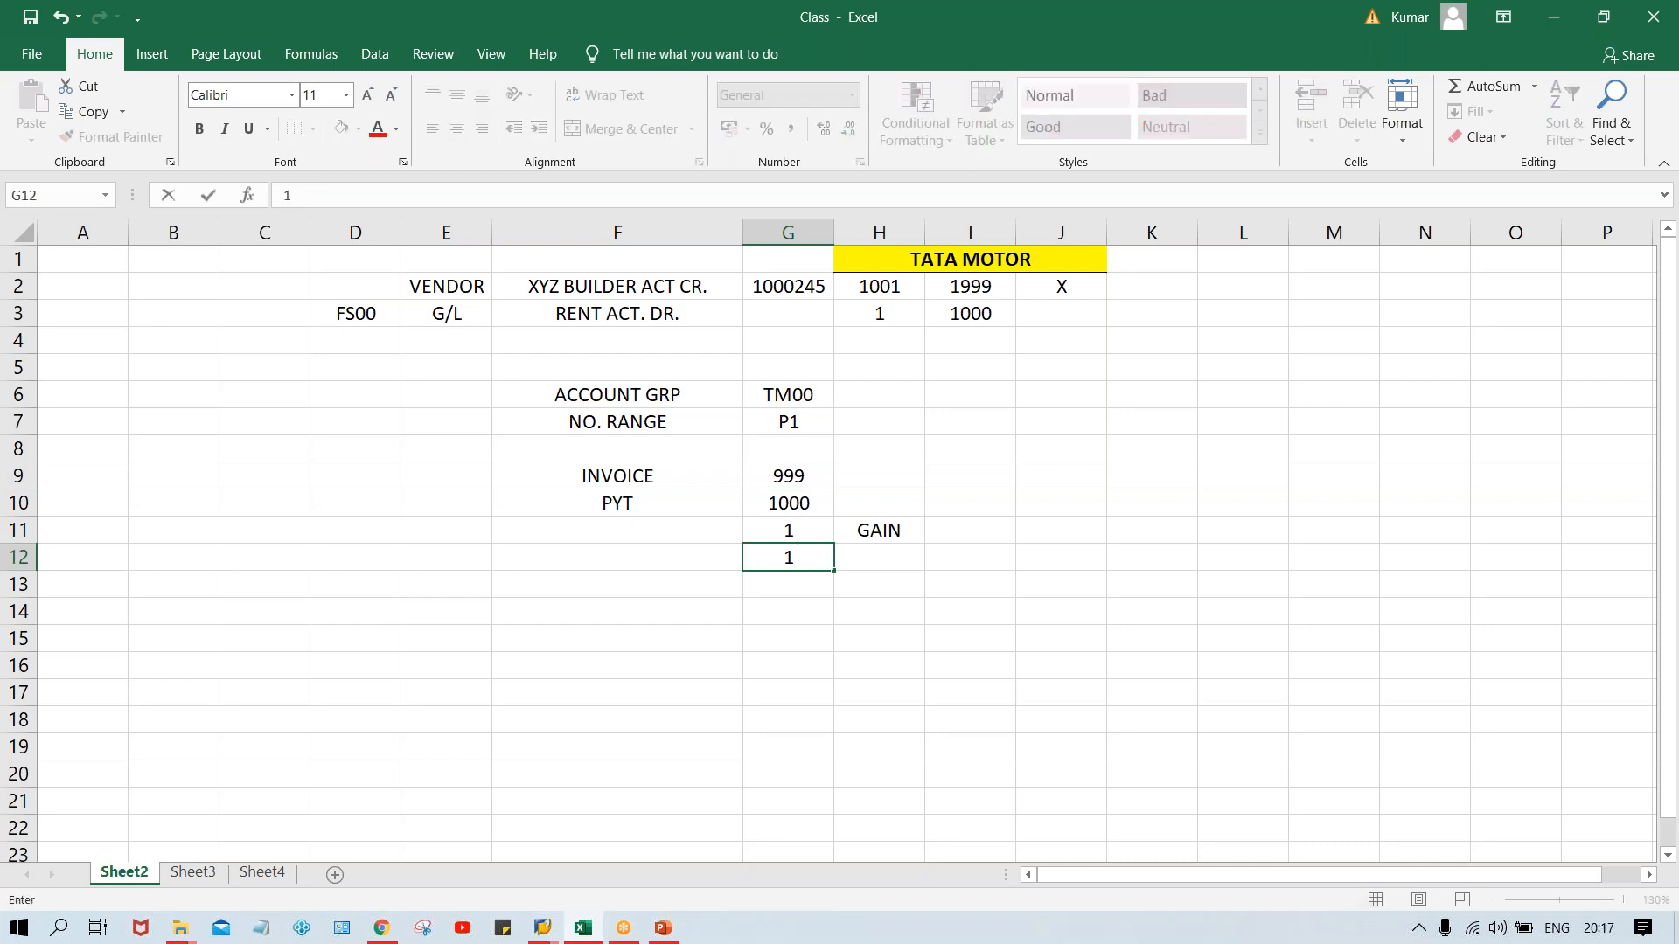
Enter LOSS in cell H12 beside the second difference and return to the Account payable slide in PowerPoint.
click(891, 562)
text(LOSS)
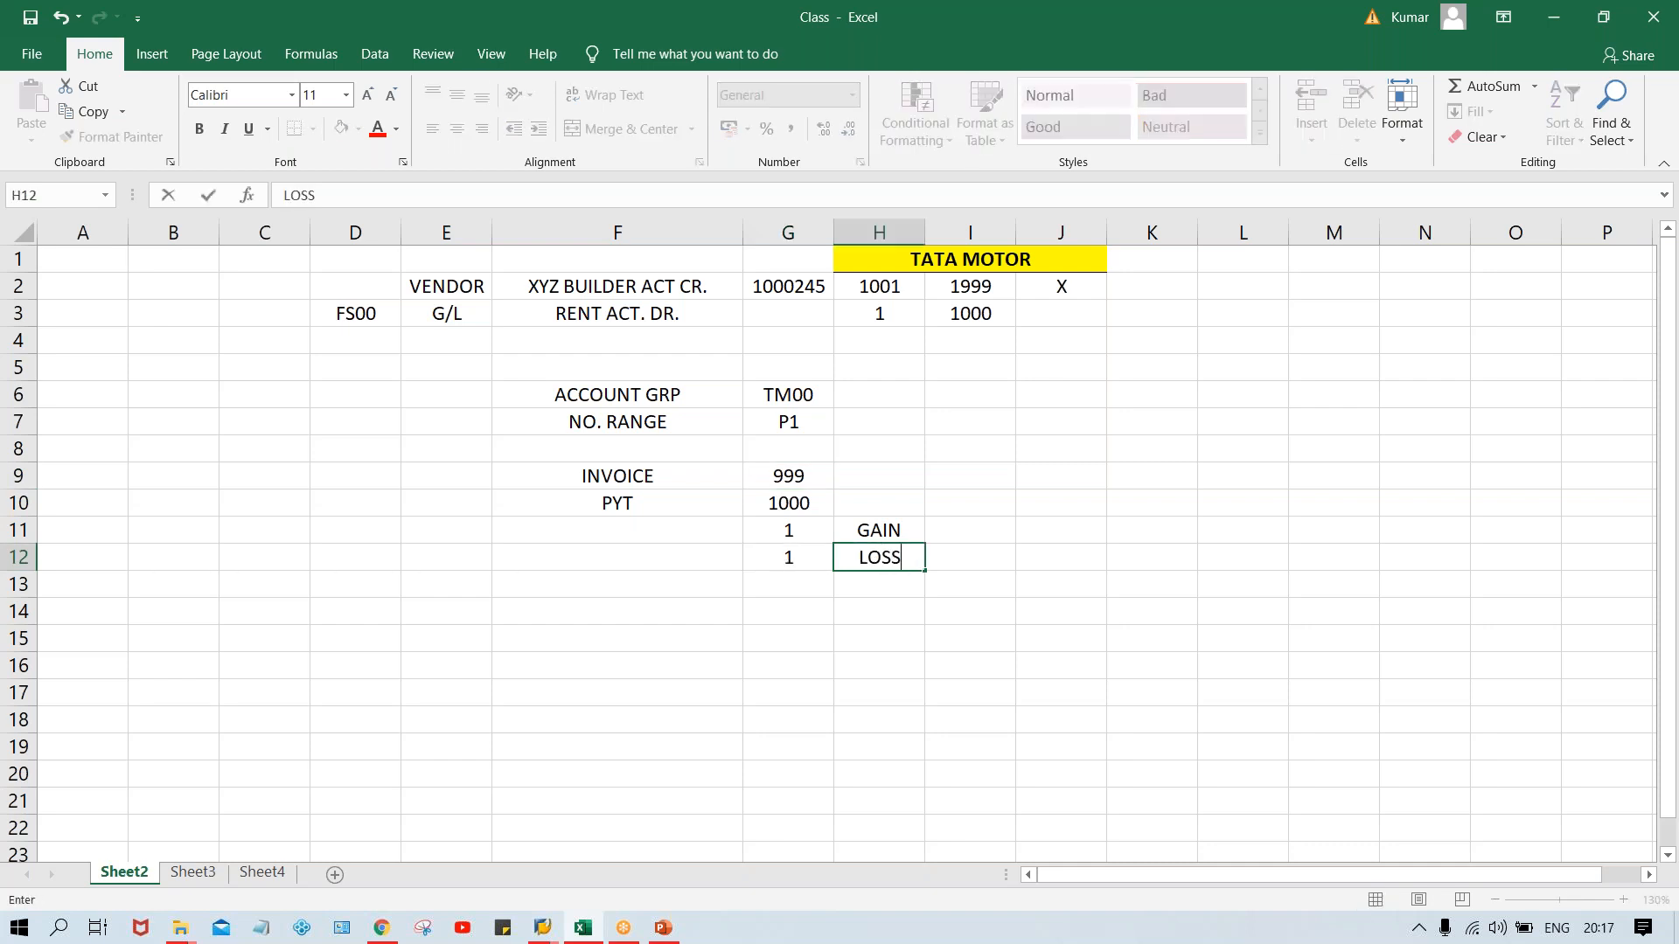
key(Return)
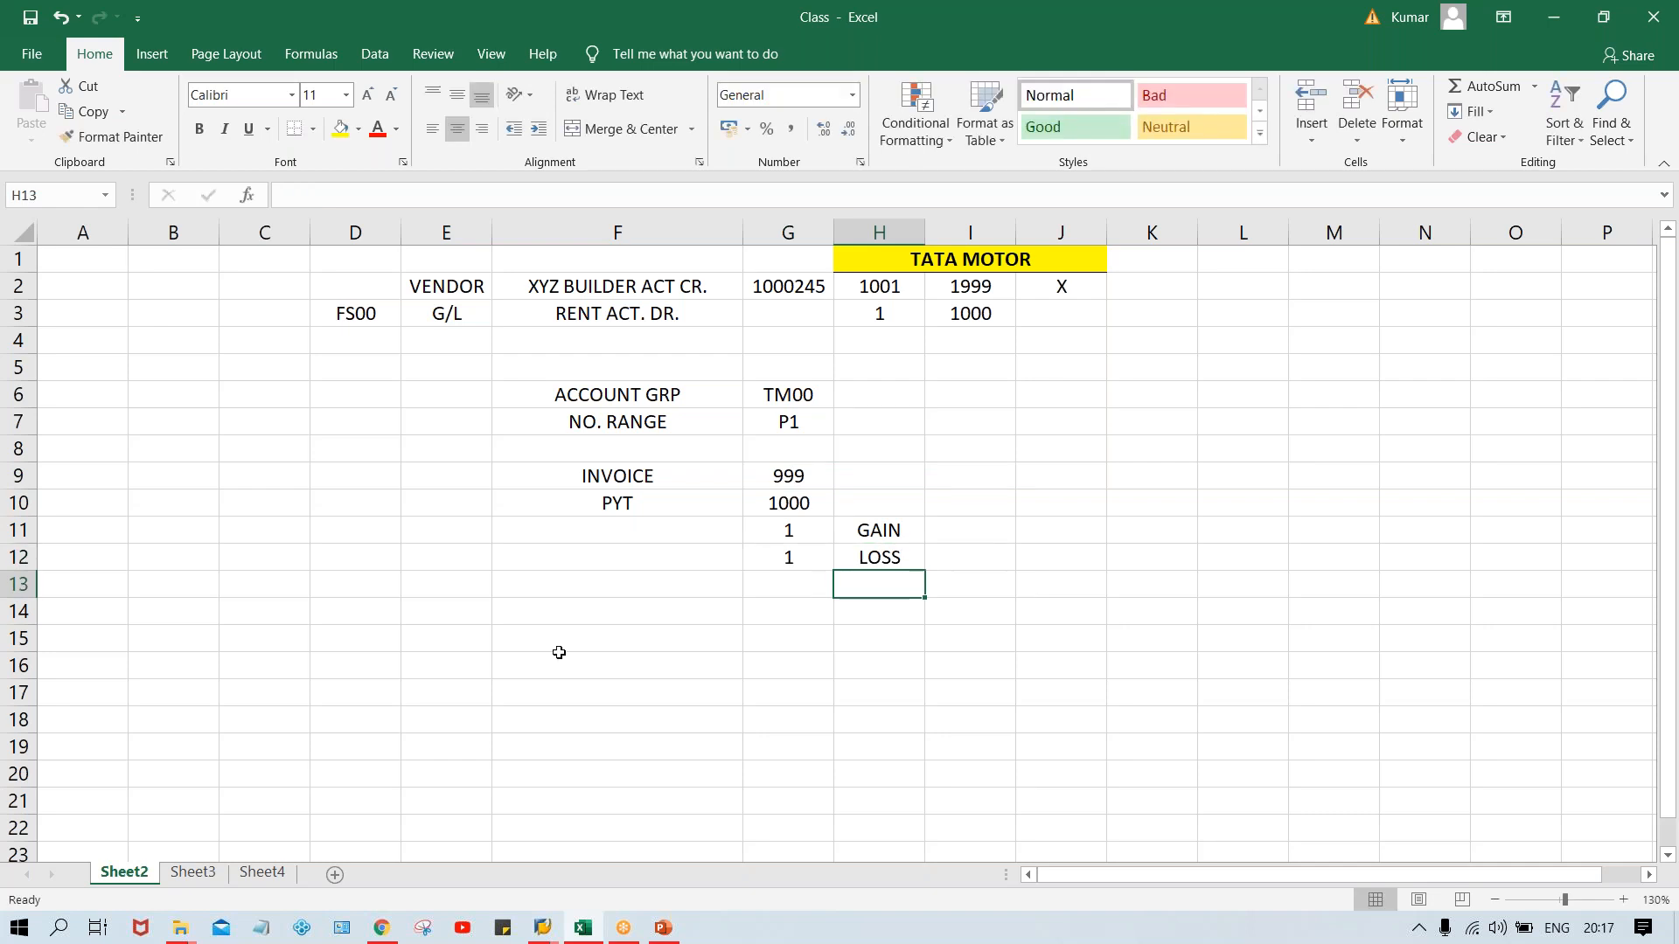
mouse_move(662, 930)
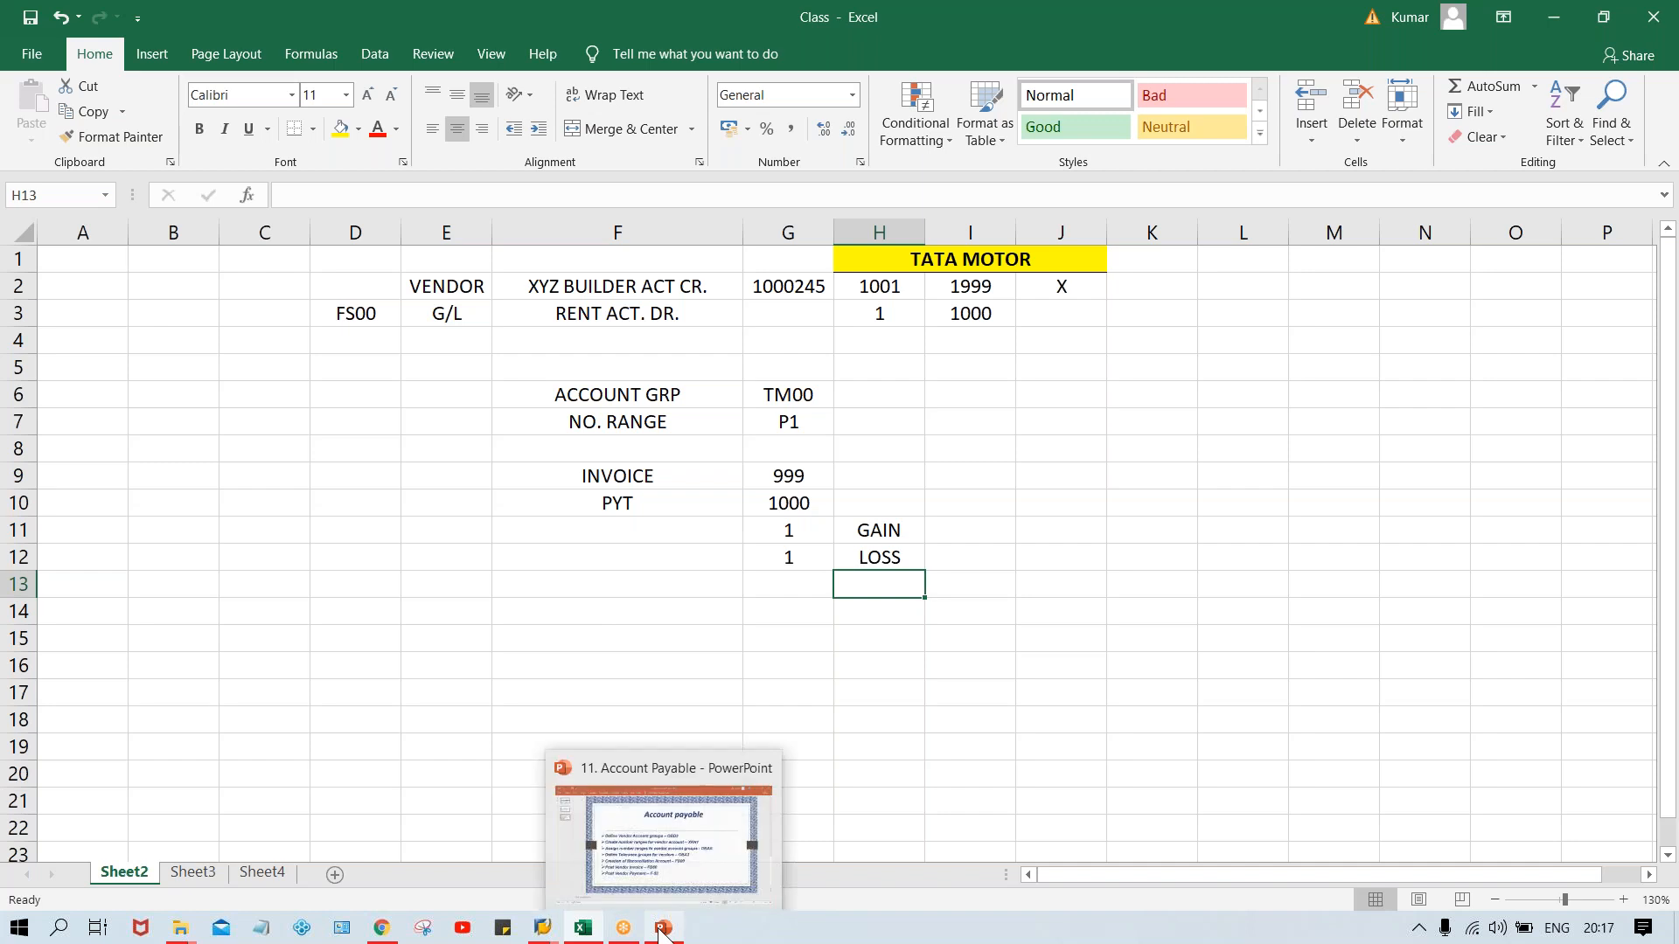
click(651, 829)
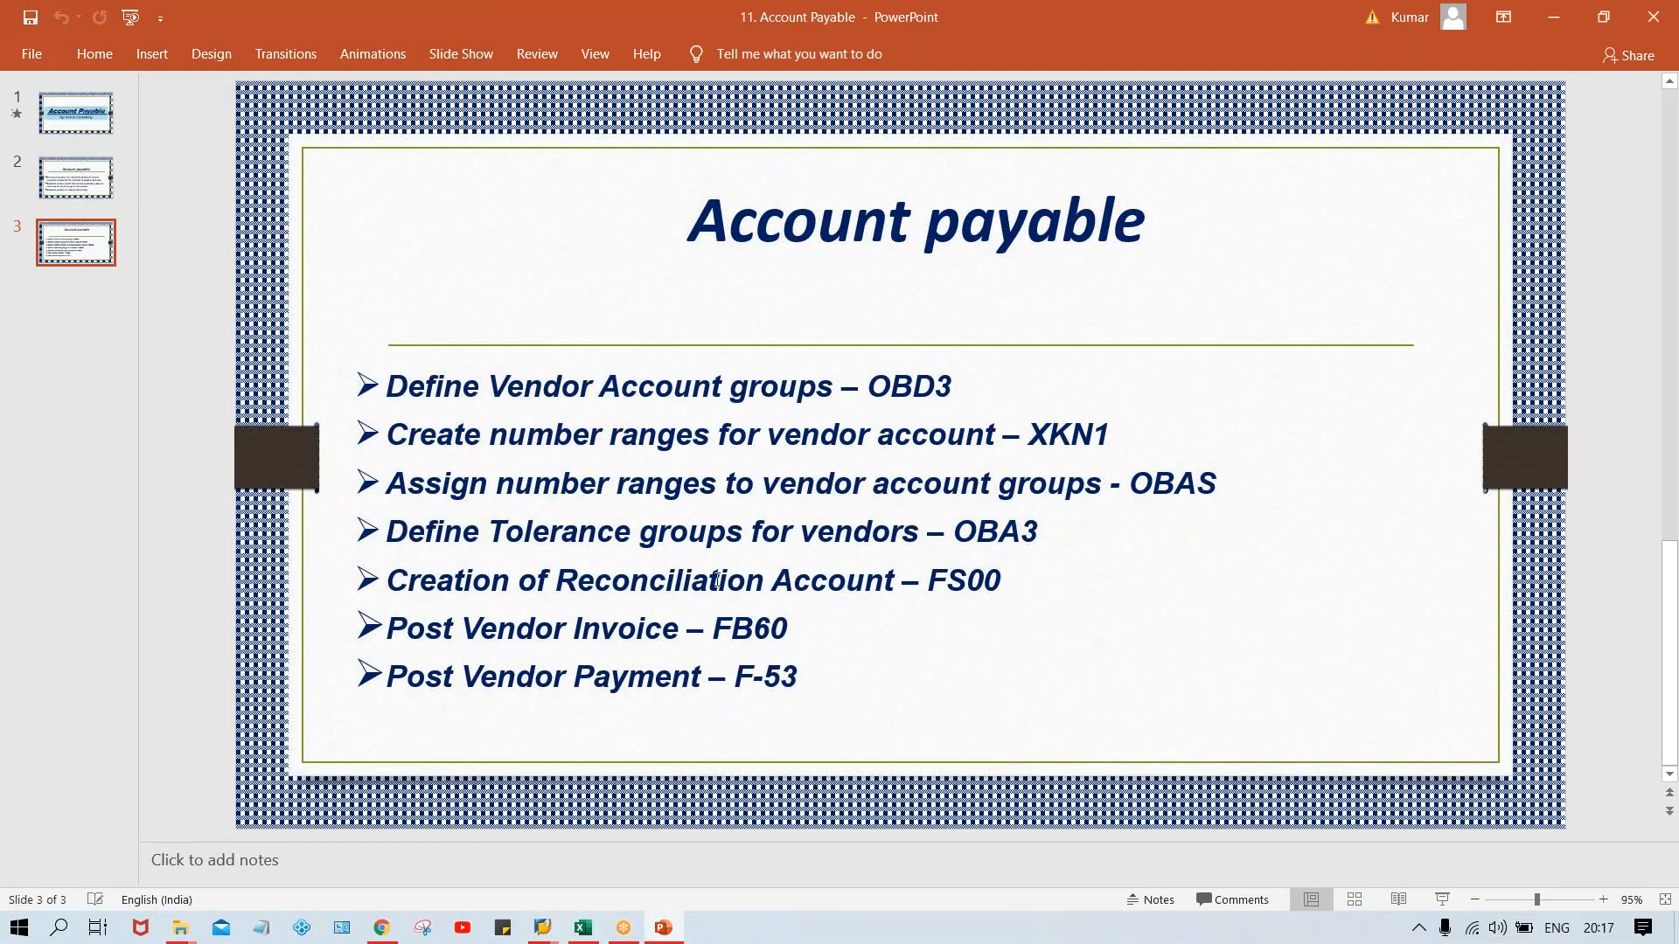